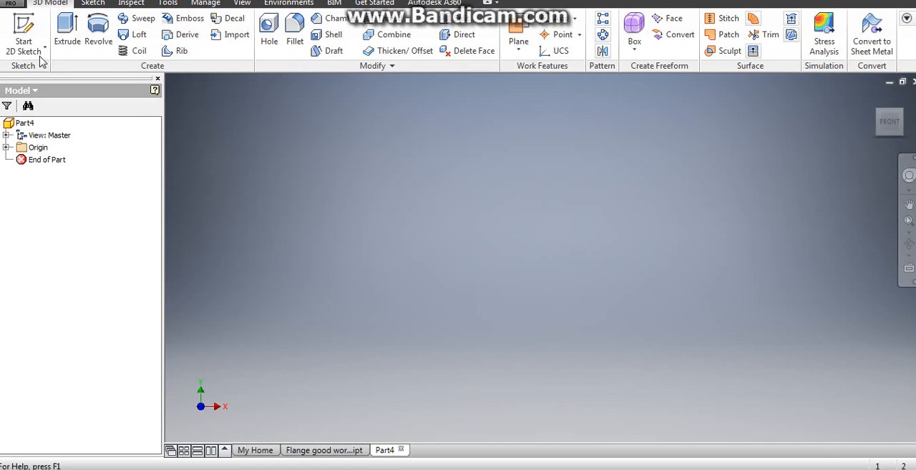
# - Start a 2D sketch on the front XY plane
pyautogui.click(23, 36)
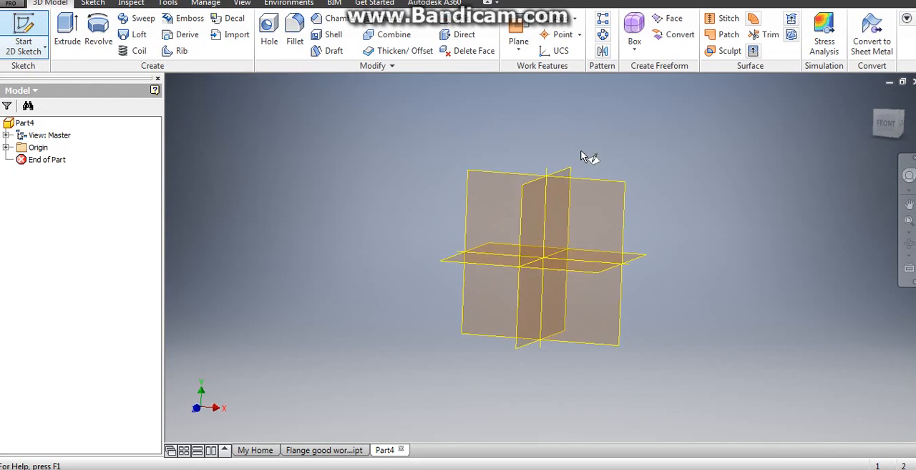
pyautogui.click(497, 140)
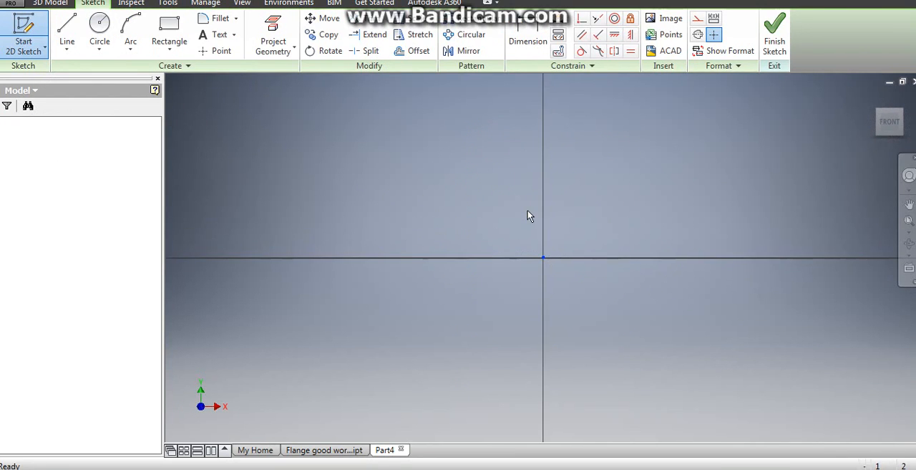
pyautogui.moveTo(529, 215)
pyautogui.mouseDown(button='middle')
pyautogui.moveTo(440, 242)
pyautogui.moveTo(420, 276)
pyautogui.mouseUp(button='middle')
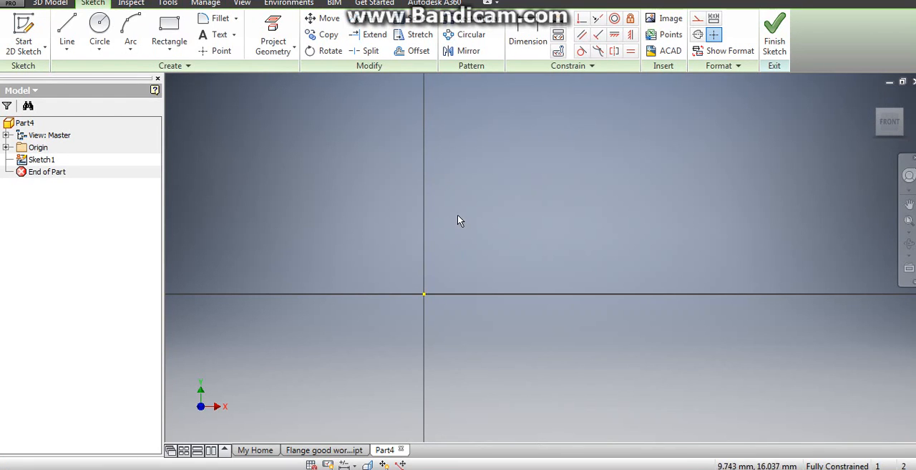
pyautogui.moveTo(460, 215); pyautogui.dragTo(427, 294, button='middle')
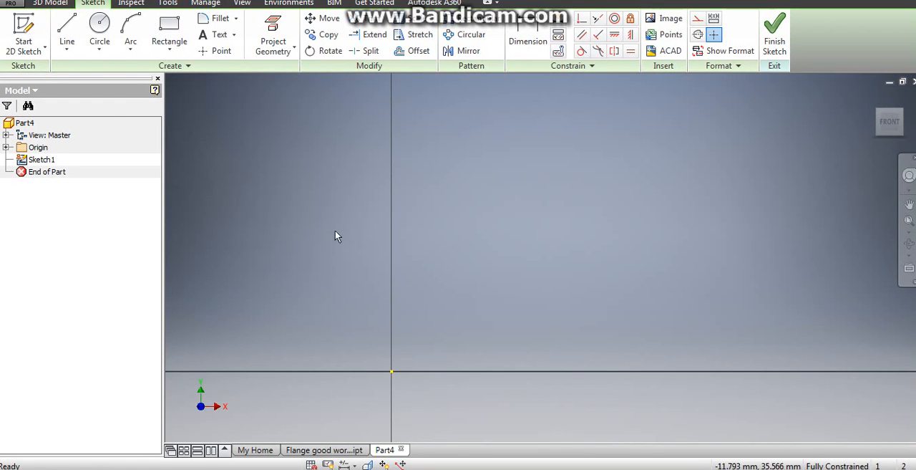
# - Draw a vertical line about 73 mm up from the origin and convert it to a centerline
pyautogui.click(68, 40)
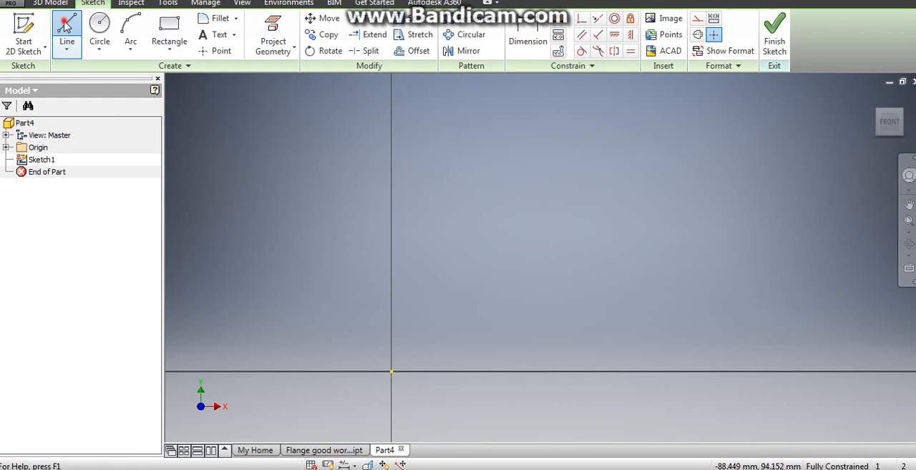
pyautogui.click(392, 370)
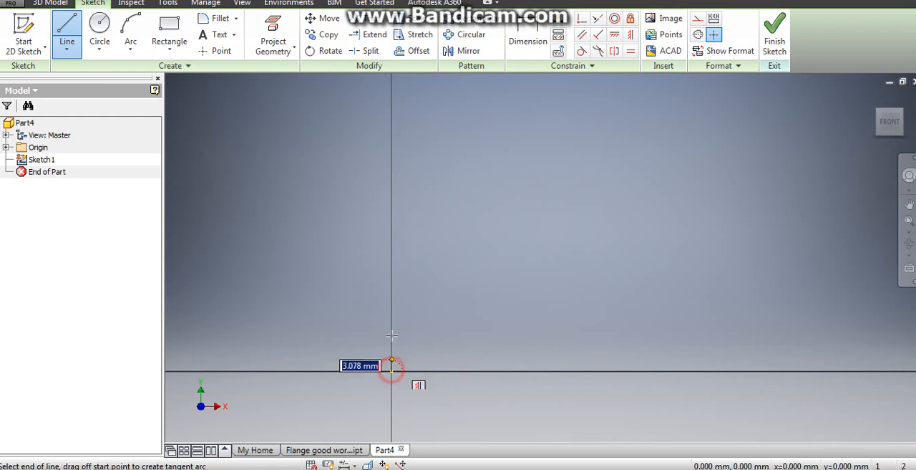
pyautogui.click(392, 97)
pyautogui.rightClick(479, 104)
pyautogui.click(537, 108)
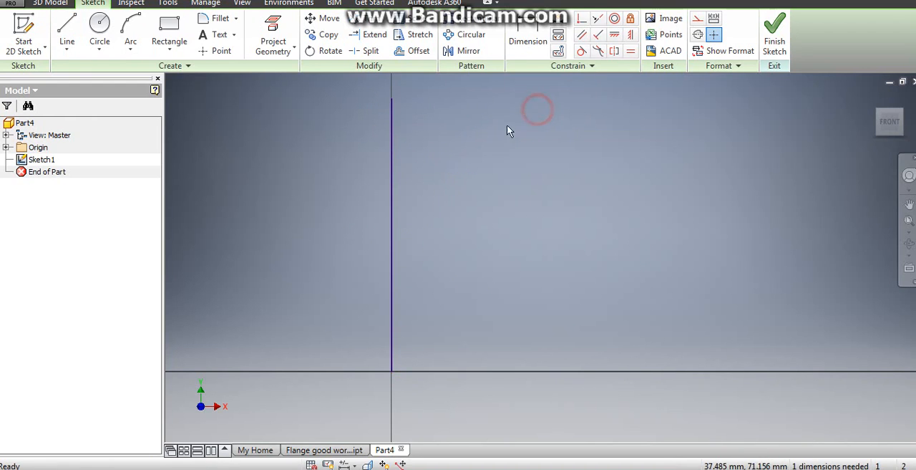
pyautogui.rightClick(392, 158)
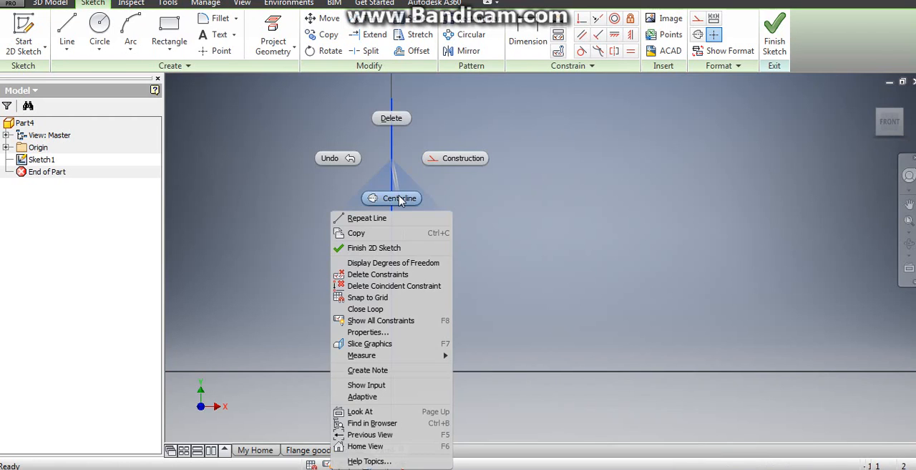
pyautogui.click(400, 198)
# - Start the profile on the horizontal axis about 33 mm right of the origin: lines up 27, right 17, up 71, right 29, down 23 mm
pyautogui.scroll(-3, 420, 214)
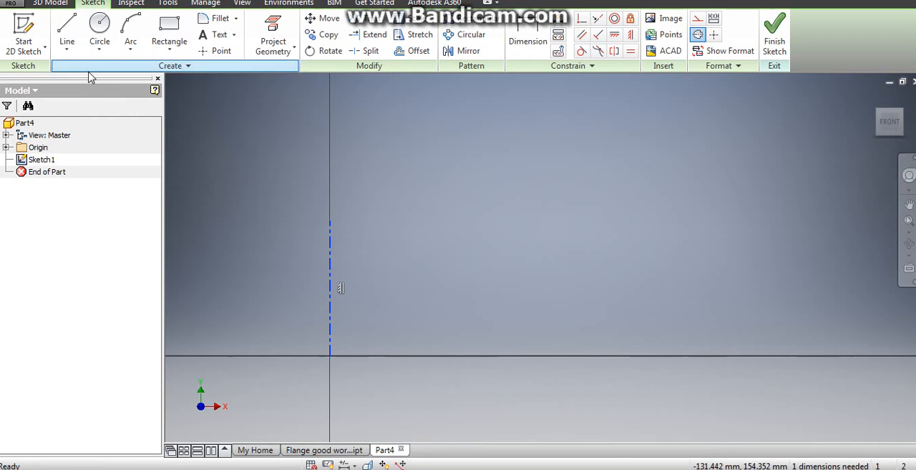
pyautogui.click(66, 30)
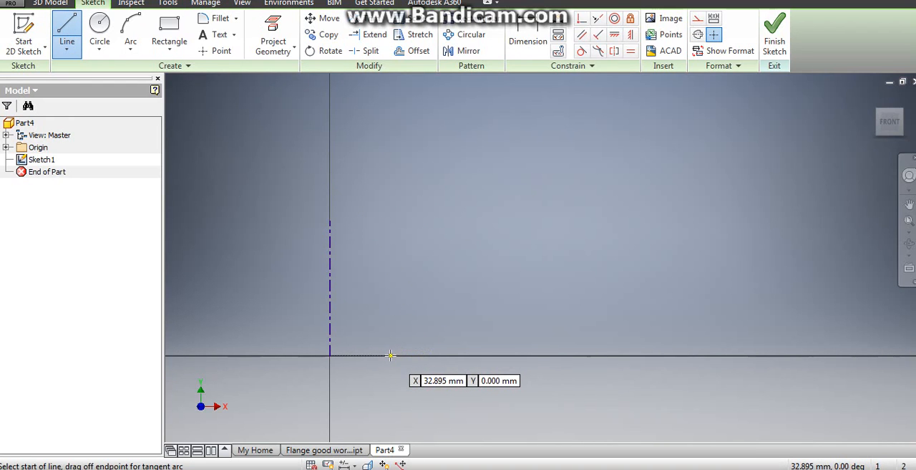
pyautogui.click(389, 355)
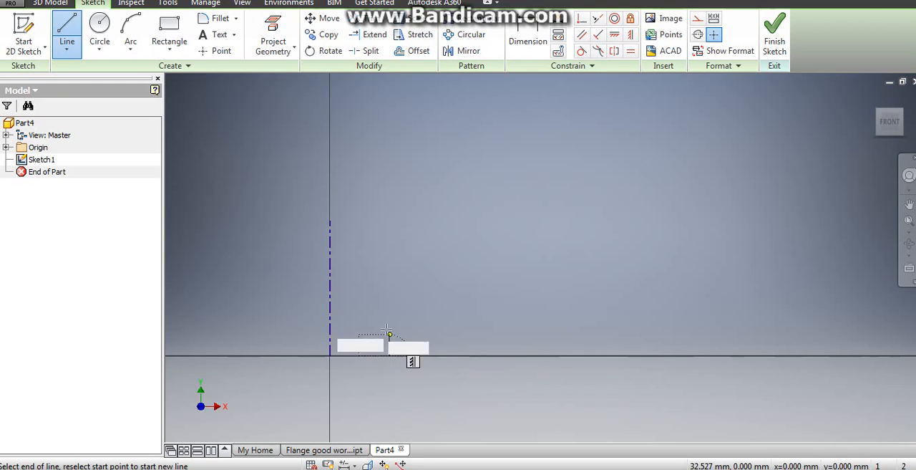
pyautogui.click(389, 304)
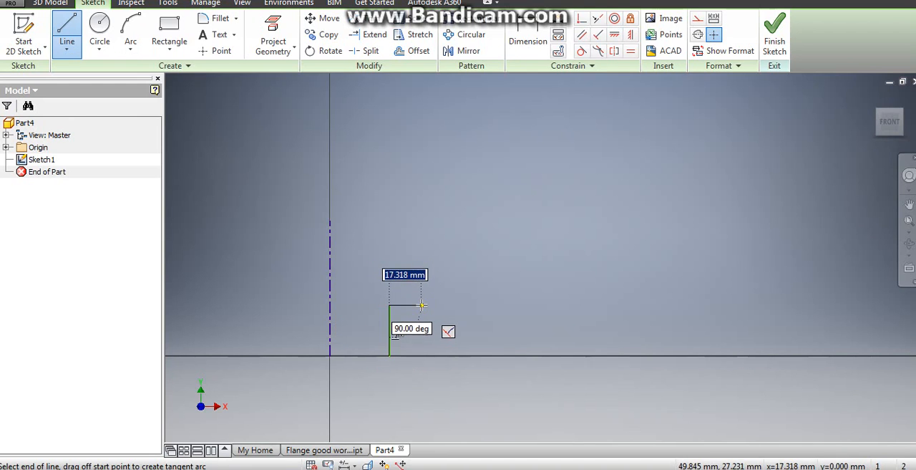
pyautogui.click(422, 305)
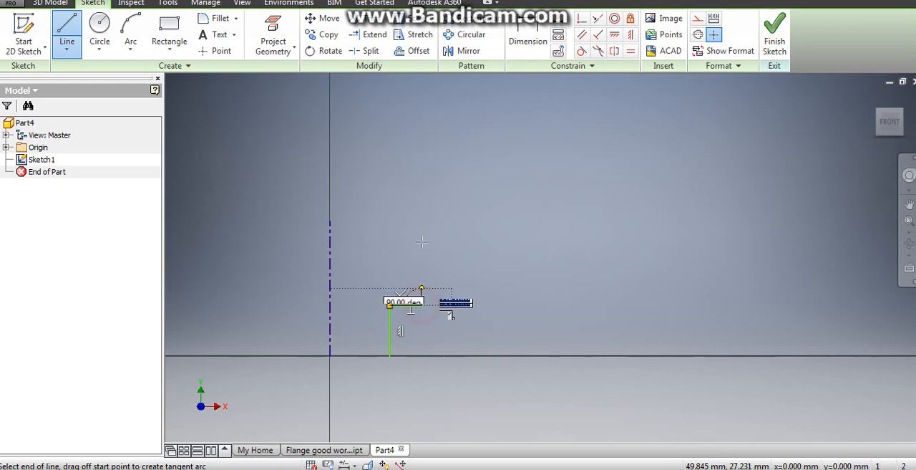
pyautogui.click(422, 173)
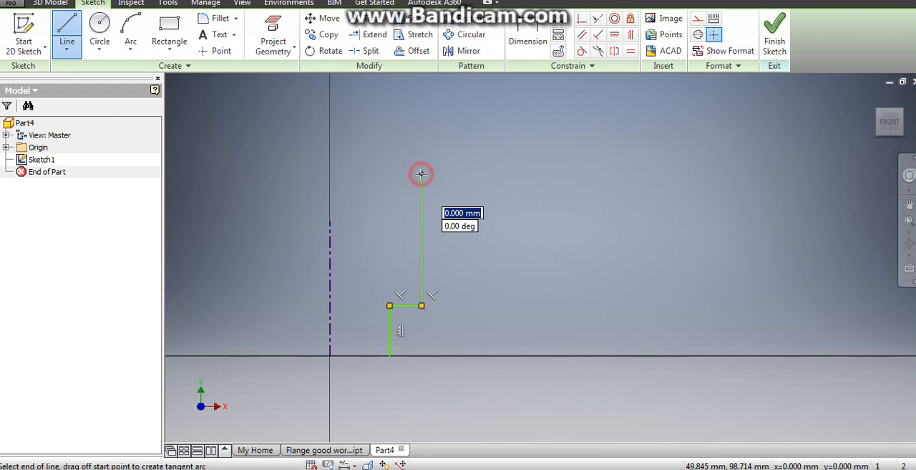
pyautogui.click(474, 174)
pyautogui.click(474, 214)
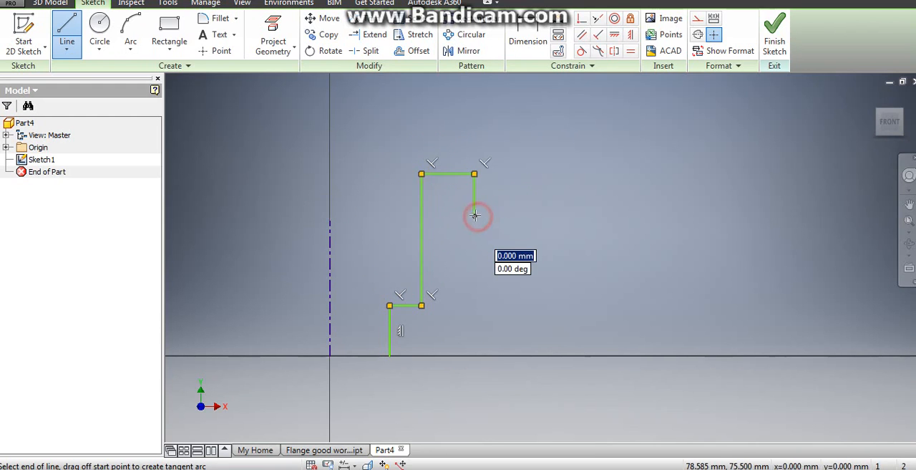
# - Continue the profile about 24 mm left, 39 down, 24 right, 23 down, 37 left and 14 down, and close it at its start point
pyautogui.click(431, 216)
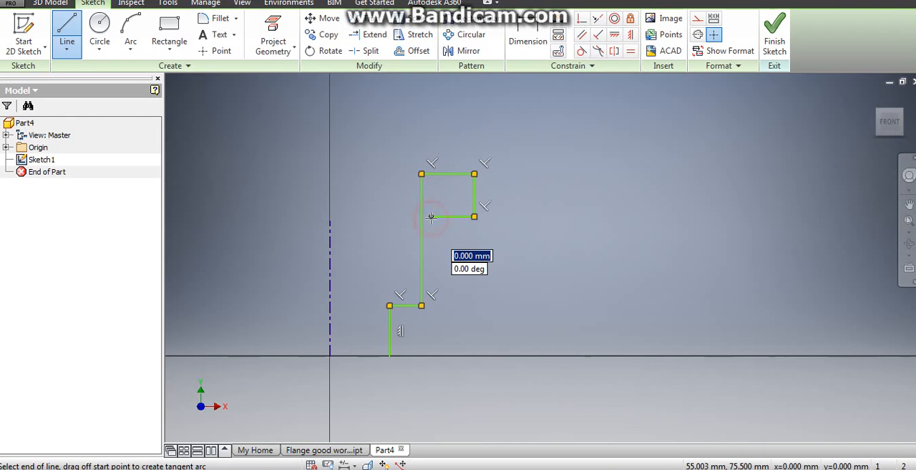
pyautogui.click(430, 290)
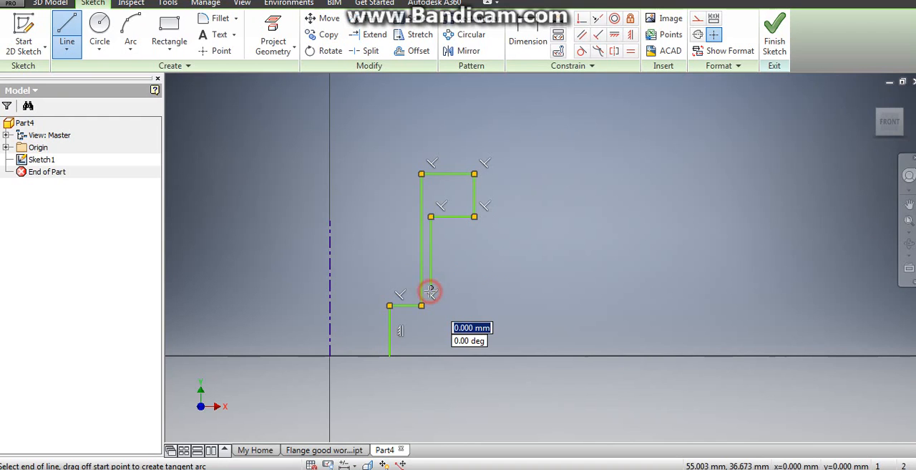
pyautogui.click(474, 288)
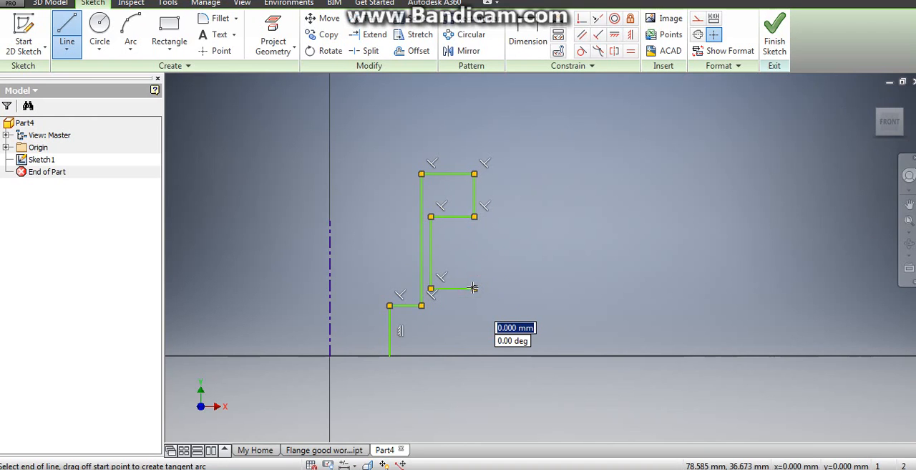
pyautogui.click(474, 330)
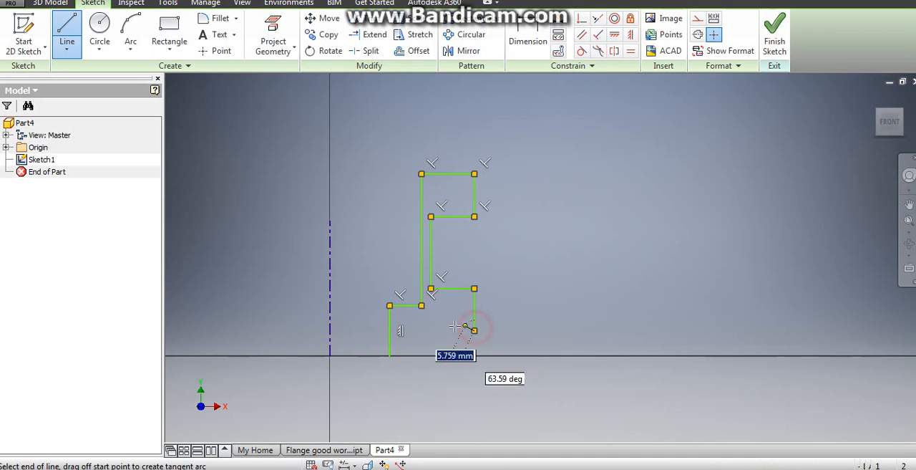
pyautogui.click(404, 330)
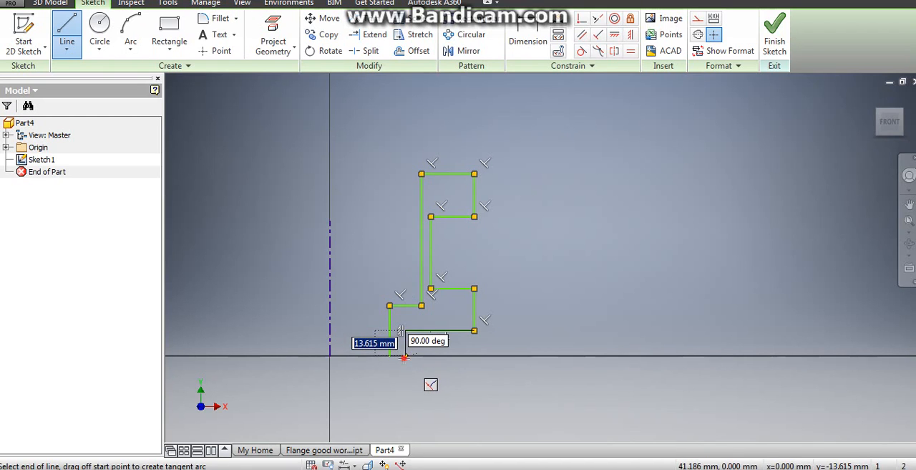
pyautogui.click(403, 355)
pyautogui.click(390, 355)
pyautogui.rightClick(526, 262)
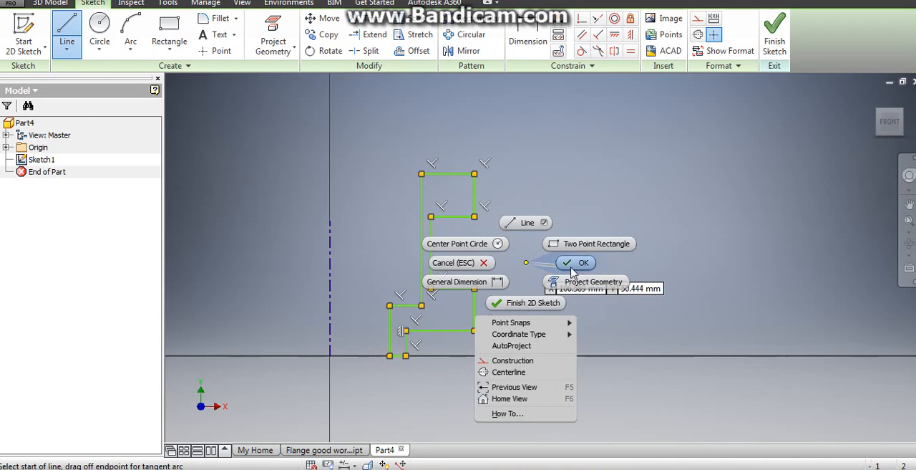
pyautogui.click(572, 265)
pyautogui.press('l')
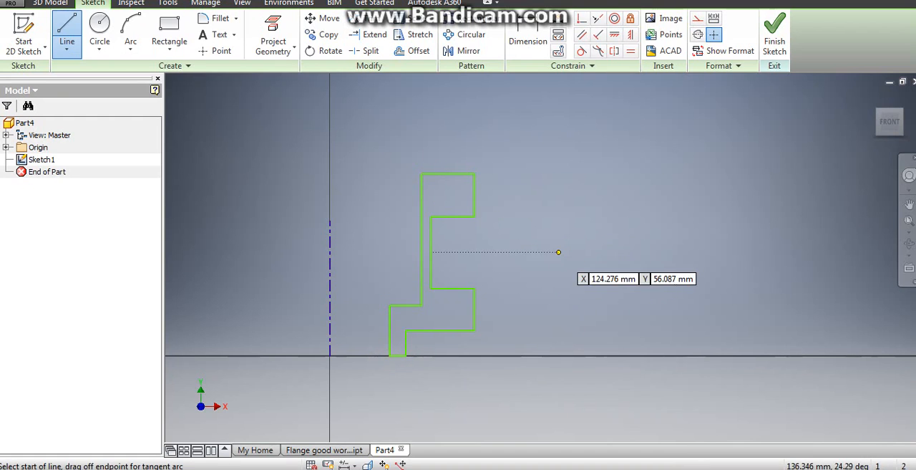
pyautogui.rightClick(531, 221)
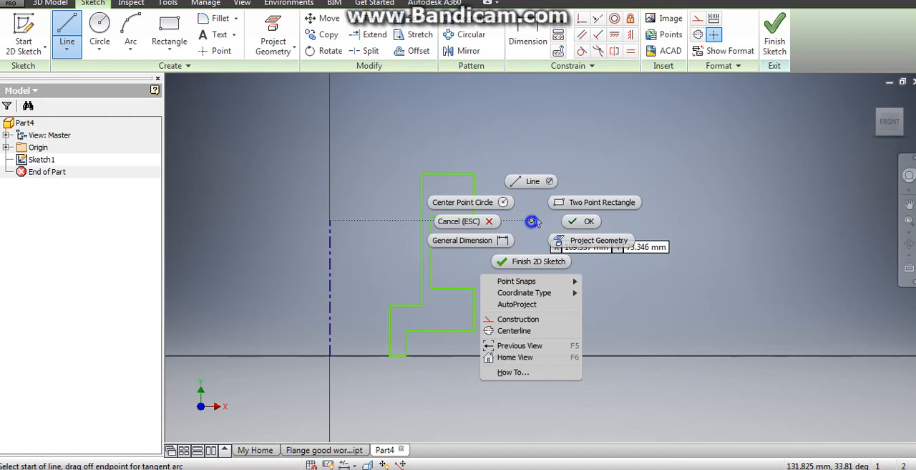
pyautogui.click(577, 221)
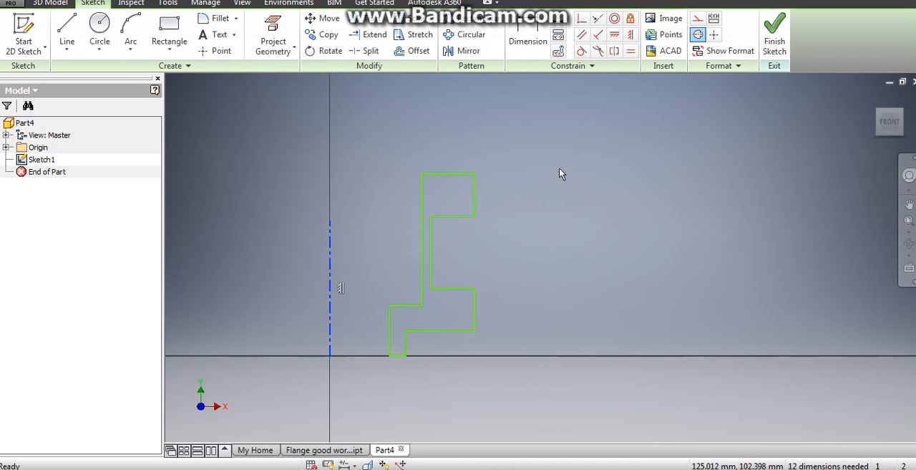
# - Dimension the profile's upper outer vertical edge to the centerline as a diameter of 111 mm
pyautogui.click(528, 41)
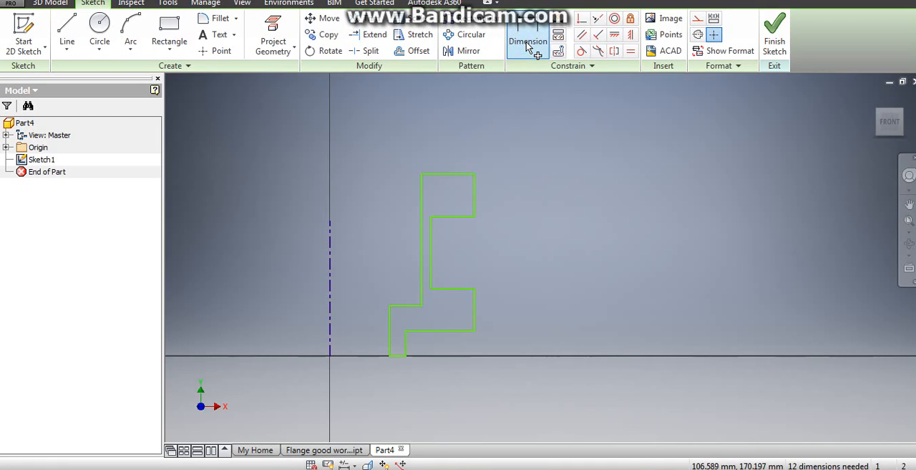
pyautogui.click(474, 193)
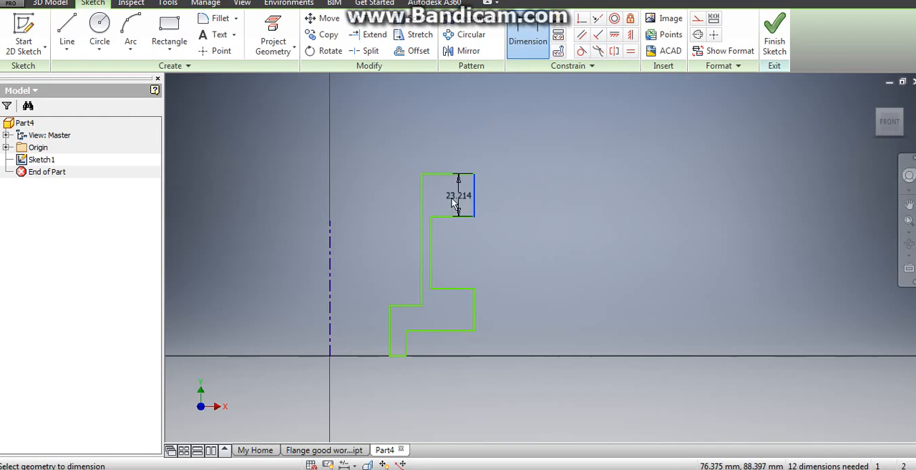
pyautogui.click(330, 254)
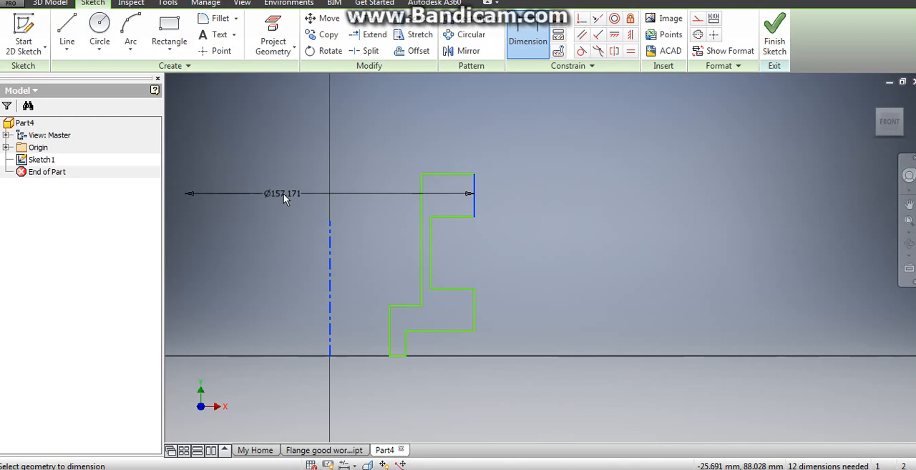
pyautogui.click(287, 195)
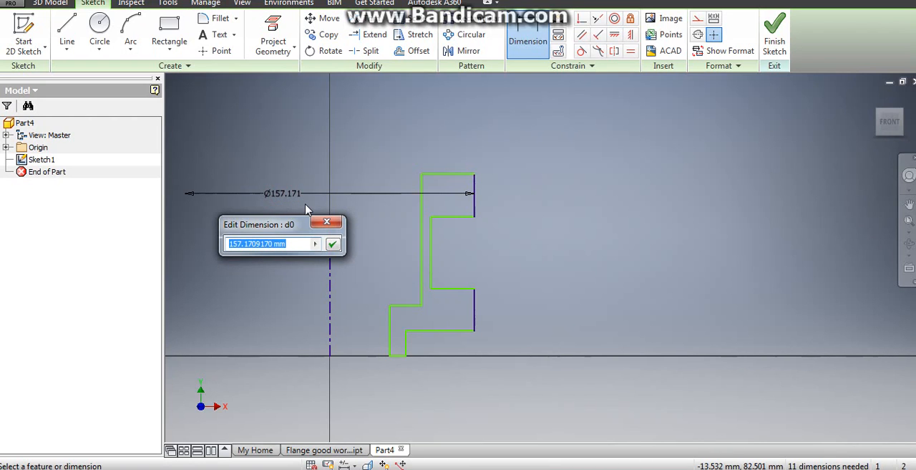
pyautogui.write('11')
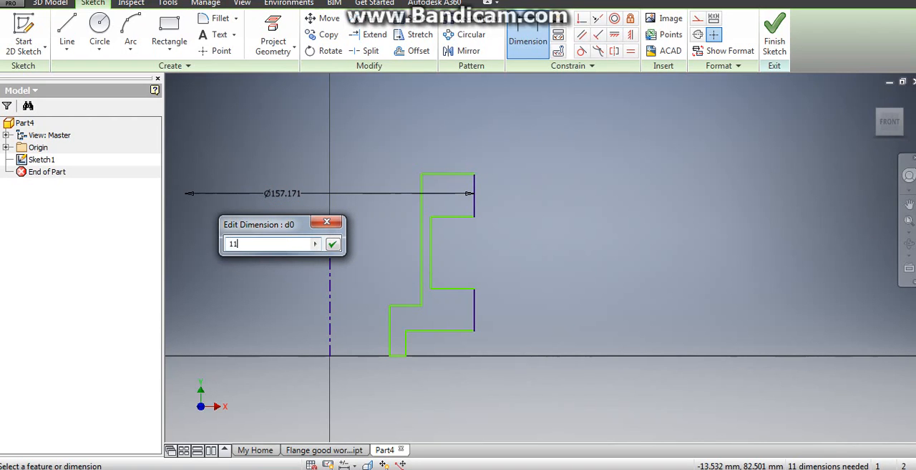
pyautogui.write('1')
pyautogui.press('Return')
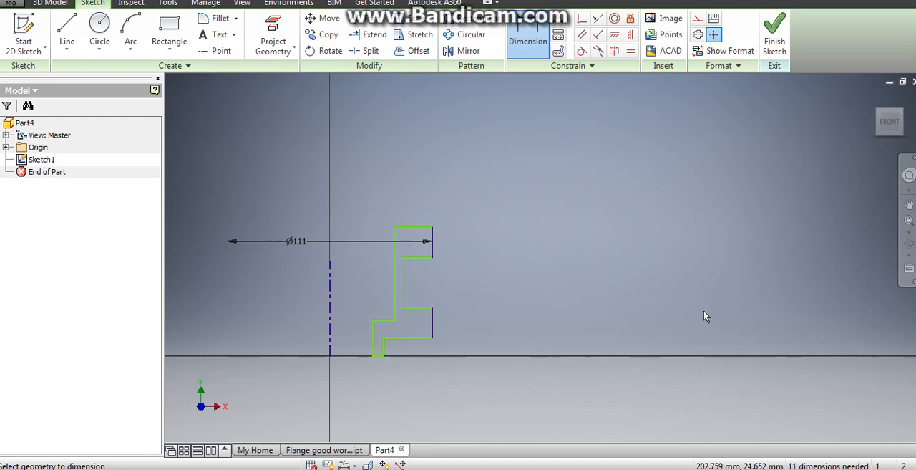
# - Dimension the gap between the groove's inner vertical edge and the profile's long inner edge, setting it to 1 mm
pyautogui.scroll(2, 404, 279)
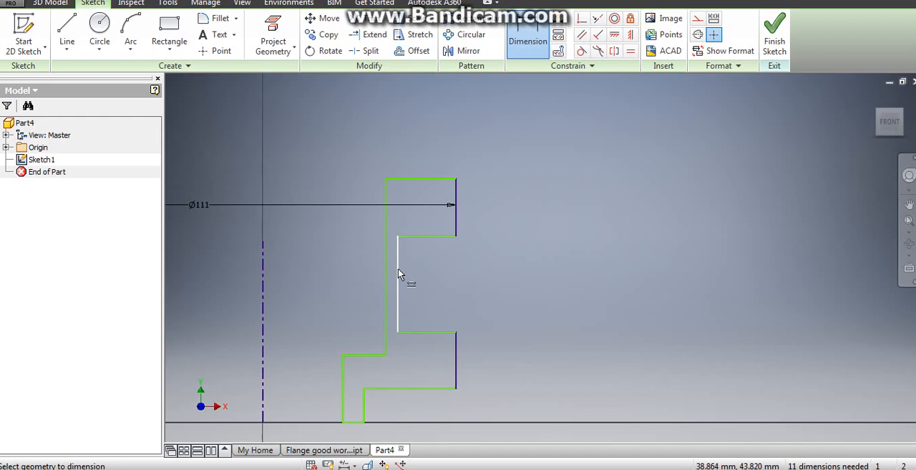
pyautogui.click(399, 270)
pyautogui.click(386, 272)
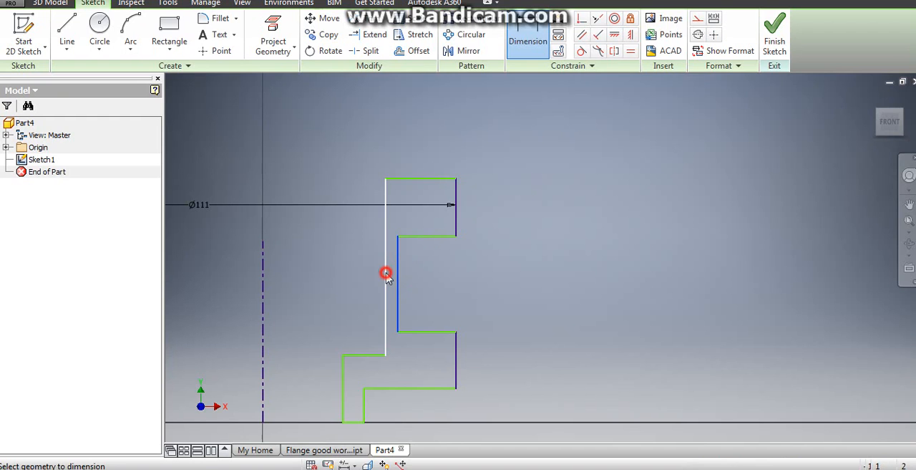
pyautogui.click(457, 273)
pyautogui.write('1')
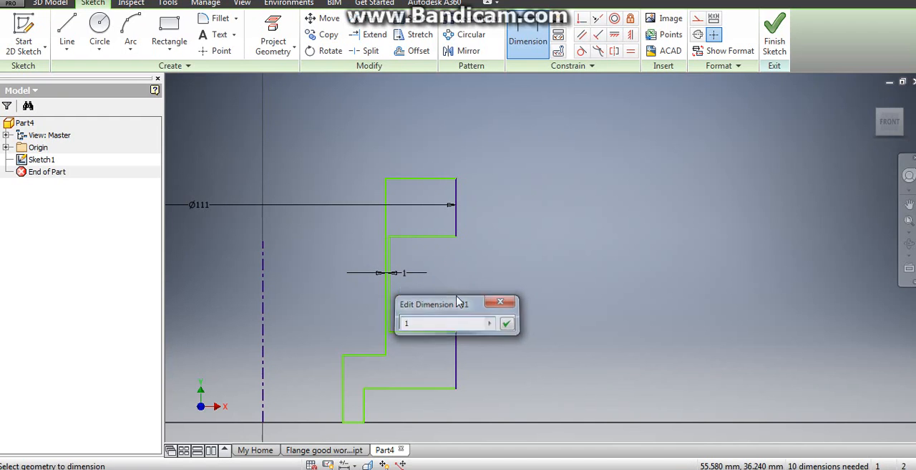
pyautogui.press('Return')
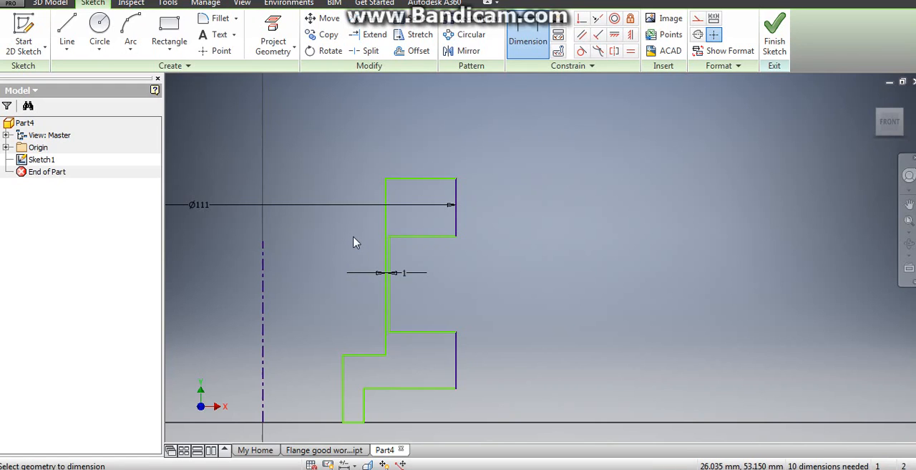
pyautogui.moveTo(353, 242); pyautogui.dragTo(419, 183, button='middle')
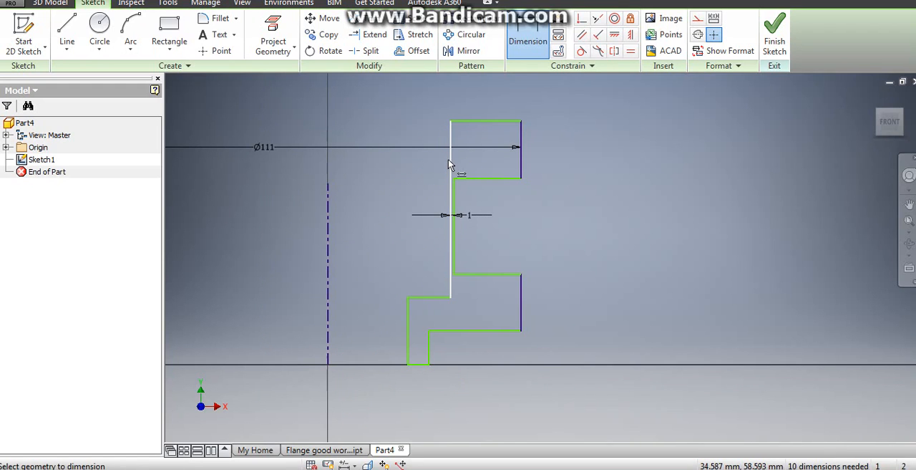
# - Dimension the profile's long inner vertical edge to the centerline as a diameter of 95 mm
pyautogui.click(448, 172)
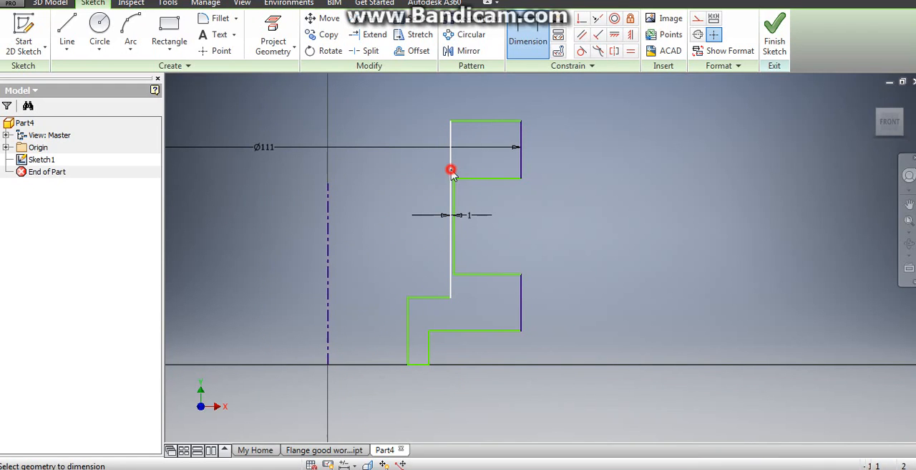
pyautogui.click(330, 209)
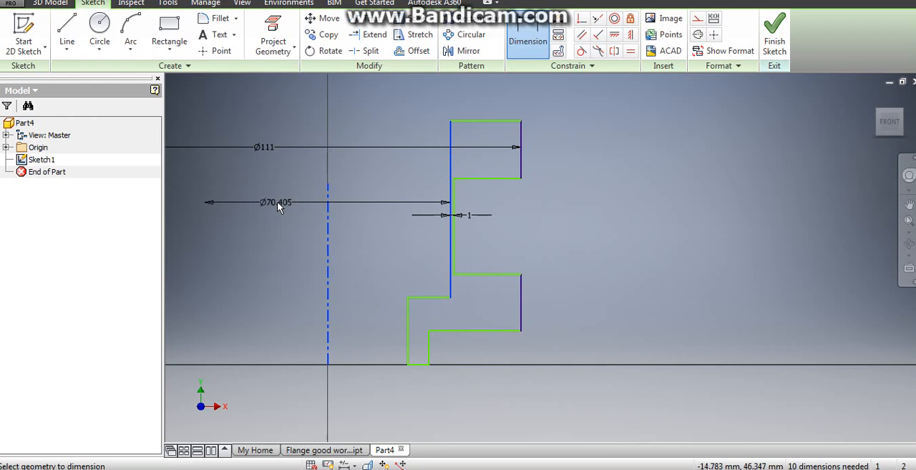
pyautogui.click(277, 201)
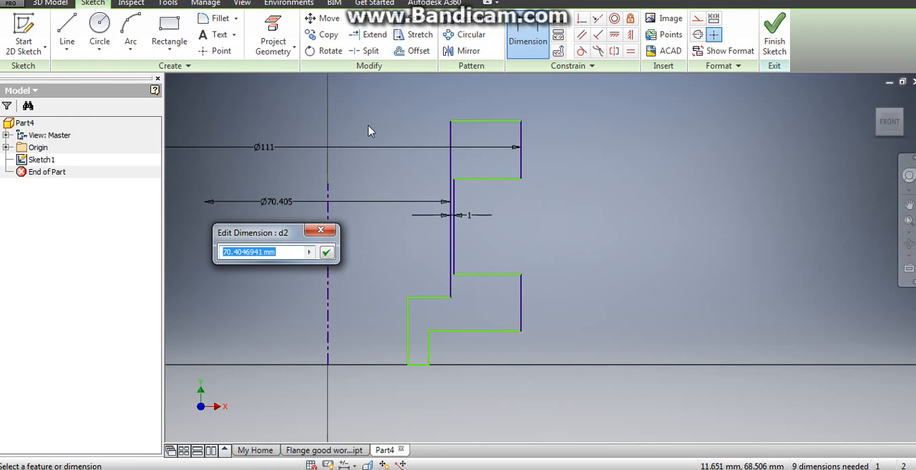
pyautogui.write('95')
pyautogui.press('Return')
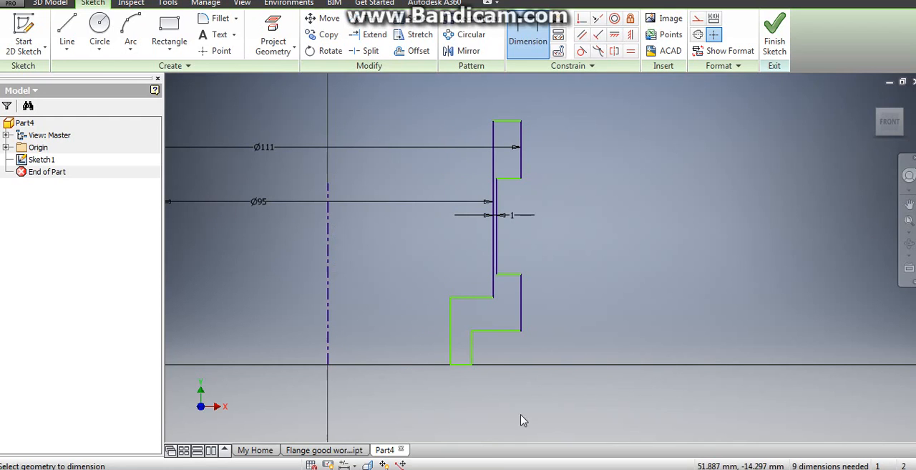
# - Dimension the short outer vertical edge at the profile's base to the centerline as a diameter of 86 mm
pyautogui.click(471, 353)
pyautogui.click(325, 342)
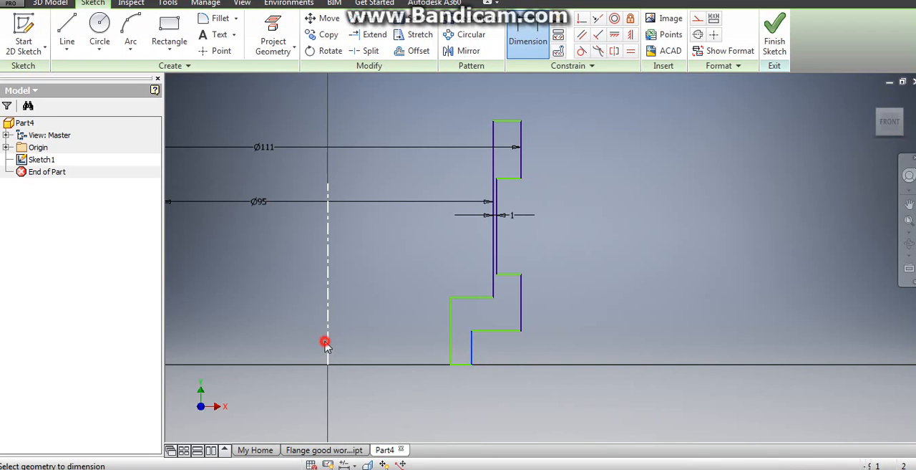
pyautogui.click(287, 343)
pyautogui.write('86')
pyautogui.press('Return')
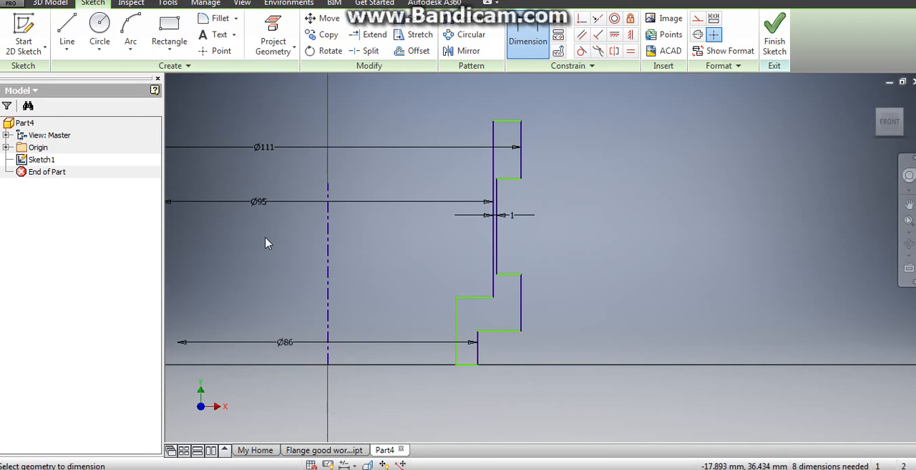
pyautogui.click(455, 351)
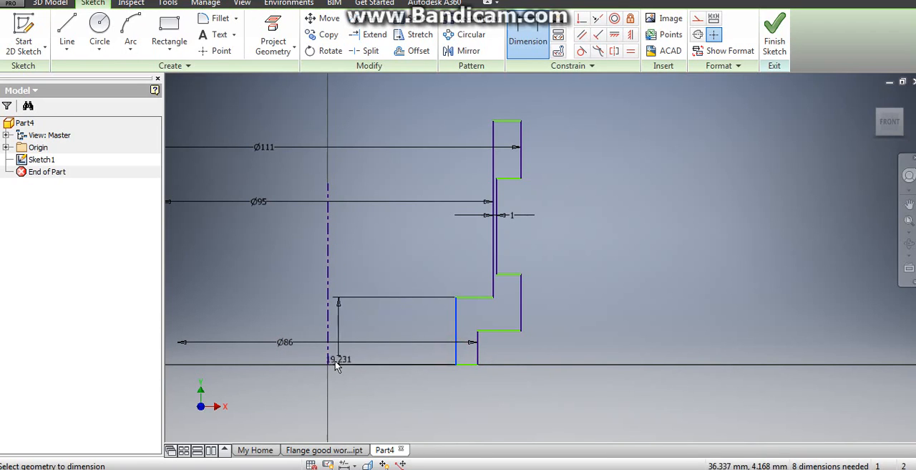
pyautogui.click(330, 361)
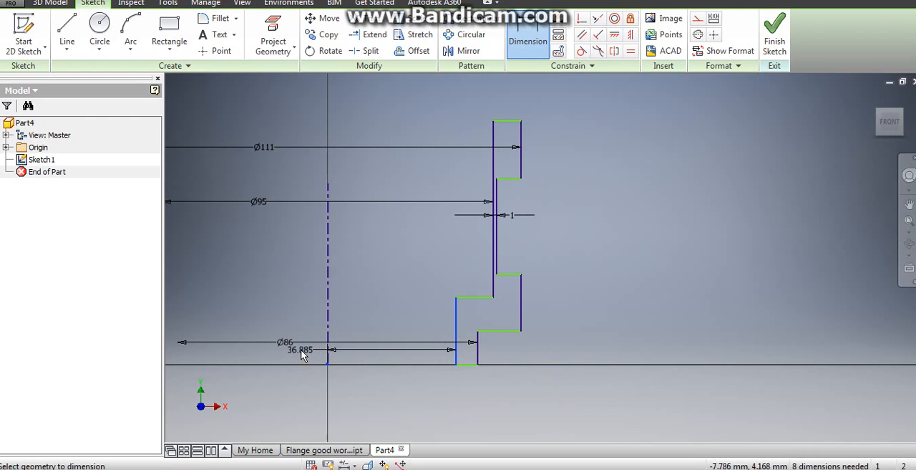
pyautogui.rightClick(340, 345)
pyautogui.click(269, 345)
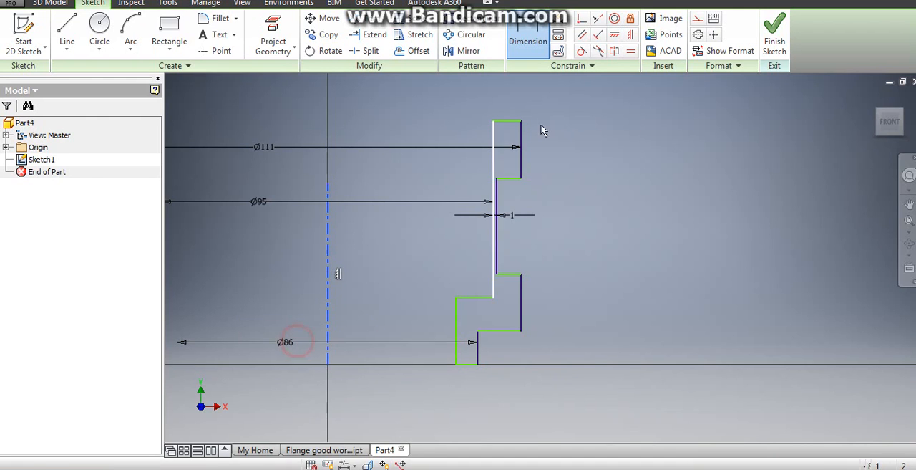
pyautogui.click(526, 32)
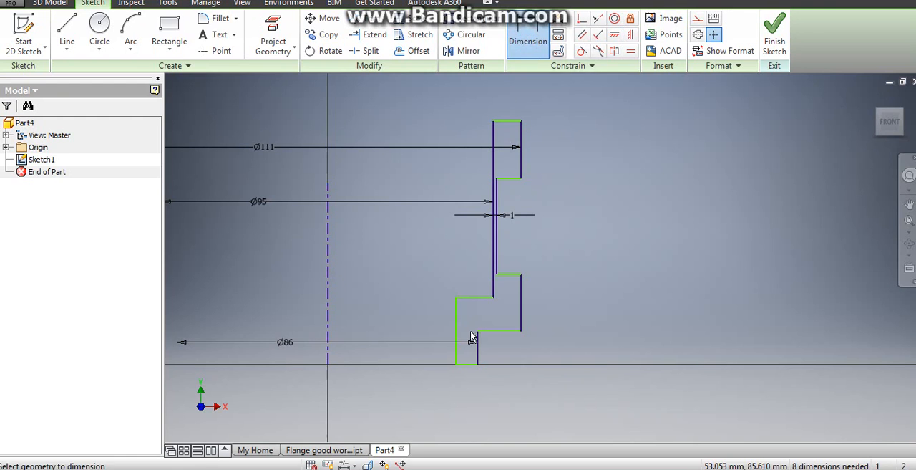
pyautogui.click(458, 355)
pyautogui.click(329, 364)
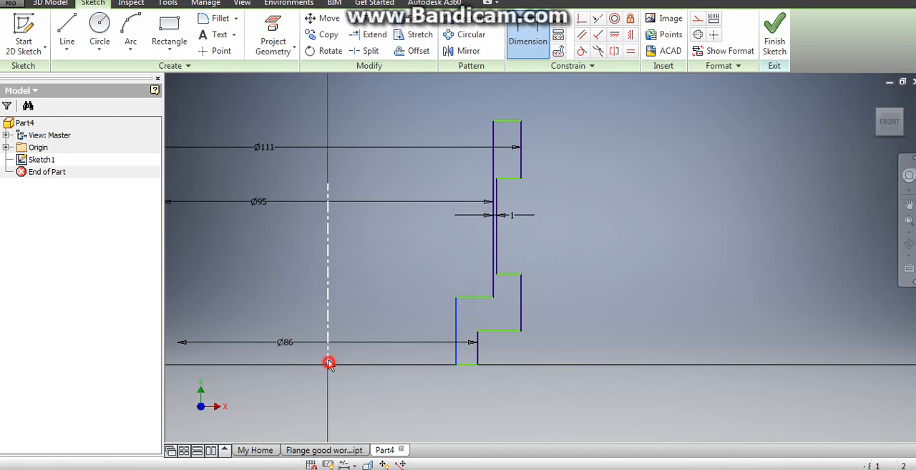
pyautogui.click(381, 315)
pyautogui.rightClick(380, 315)
pyautogui.click(333, 311)
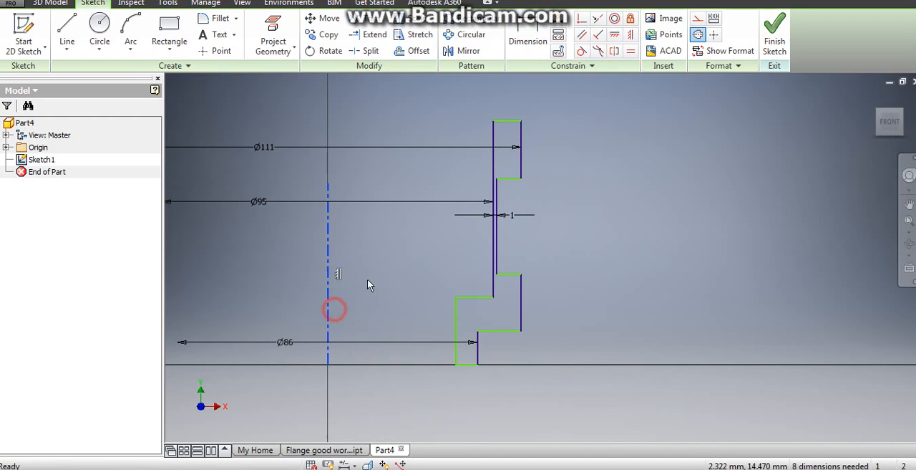
# - Dimension the lowest inner vertical edge to the centerline as a diameter of 81 mm
pyautogui.click(527, 41)
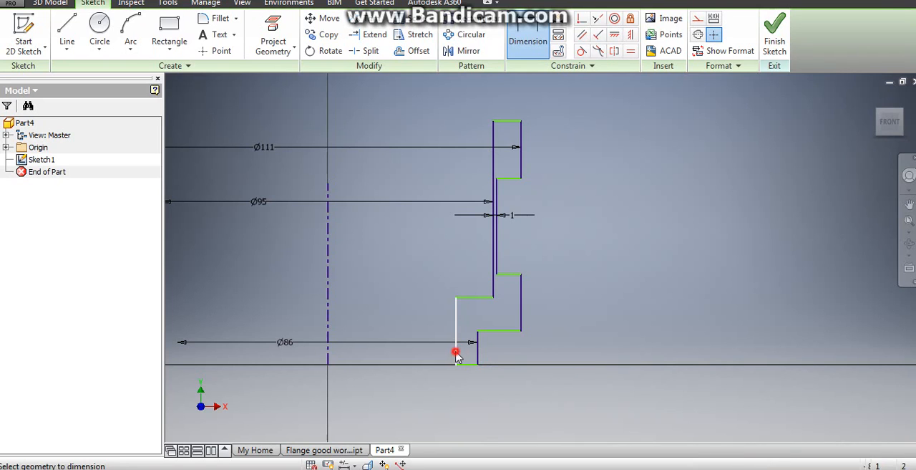
pyautogui.click(456, 354)
pyautogui.click(327, 352)
pyautogui.click(312, 358)
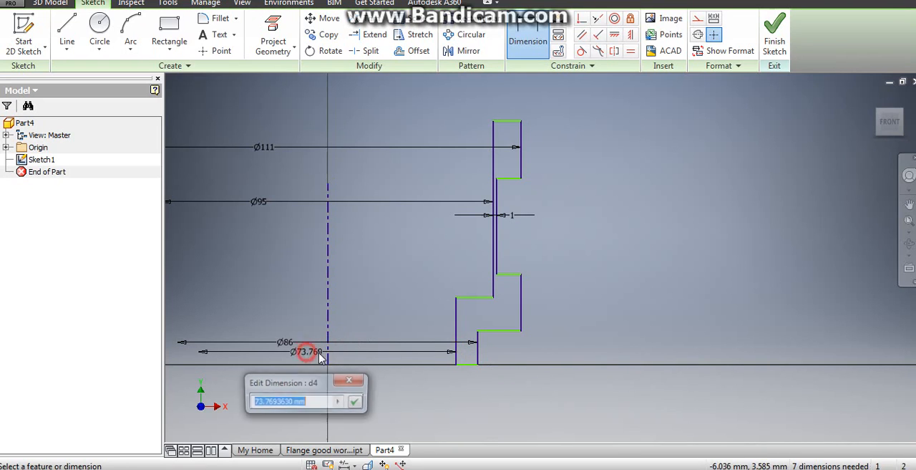
pyautogui.write('81')
pyautogui.press('Return')
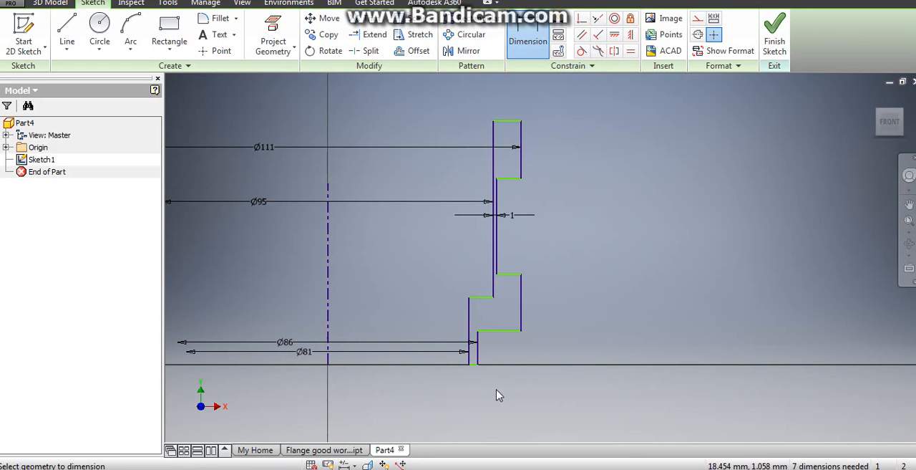
# - Dimension the height of the upper flange's outer vertical edge, setting it to 6 mm
pyautogui.rightClick(384, 259)
pyautogui.click(383, 256)
pyautogui.click(523, 162)
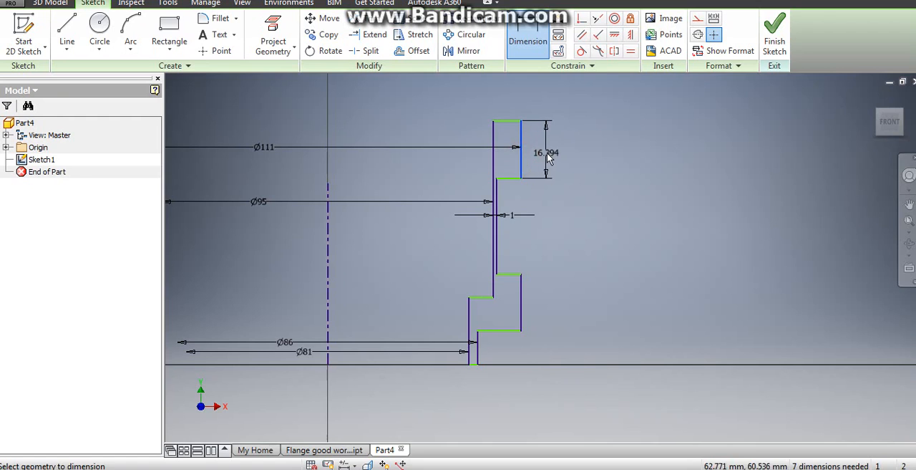
pyautogui.click(547, 153)
pyautogui.write('6')
pyautogui.press('Return')
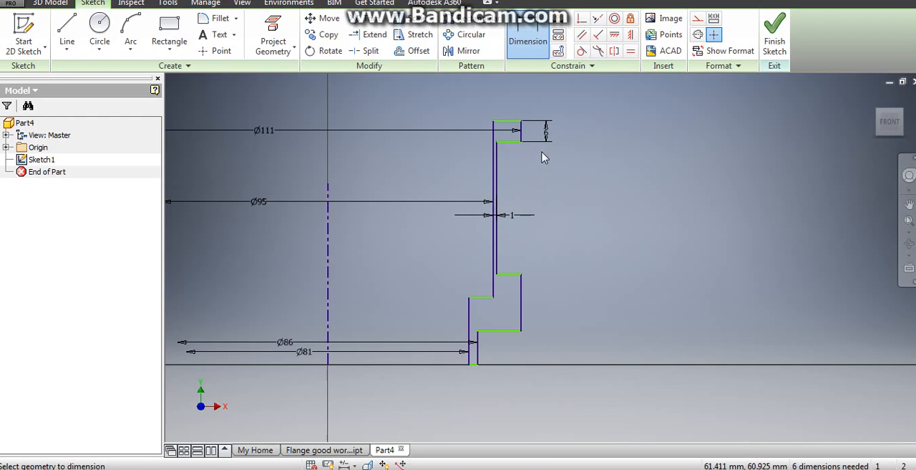
# - Dimension the height of the lower flange's outer vertical edge, setting it to 8.5 mm
pyautogui.click(521, 306)
pyautogui.click(533, 309)
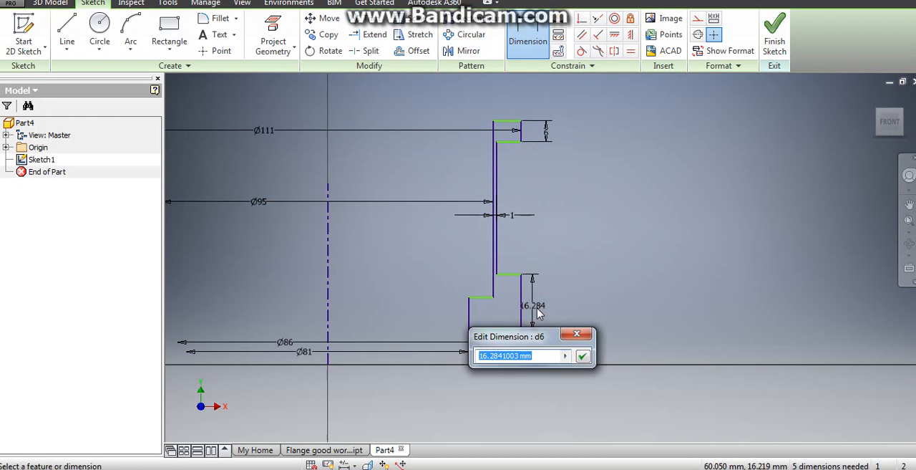
pyautogui.write('8.5')
pyautogui.press('Return')
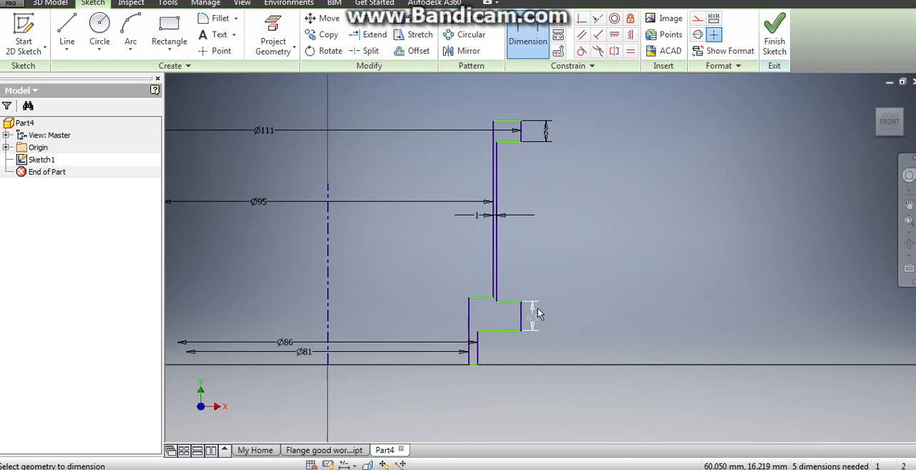
# - Dimension the profile's overall height between its top and bottom edges, setting it to 70.5 mm
pyautogui.click(512, 123)
pyautogui.scroll(-3, 458, 389)
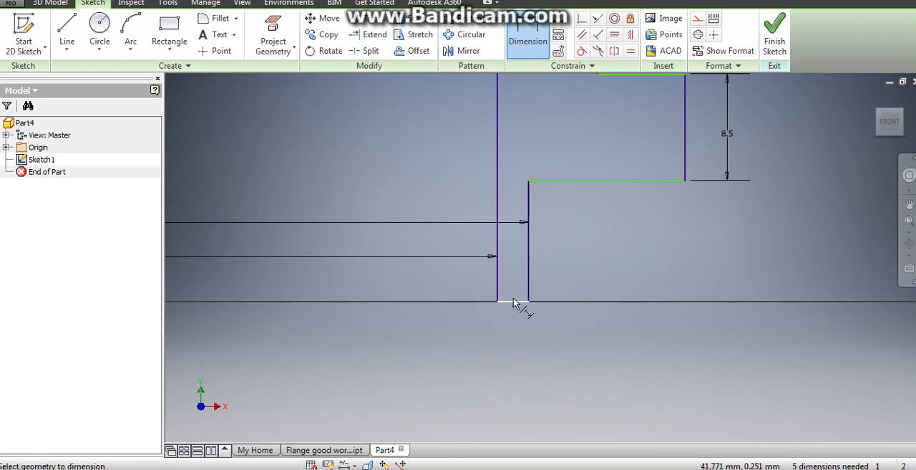
pyautogui.click(512, 304)
pyautogui.scroll(5, 633, 251)
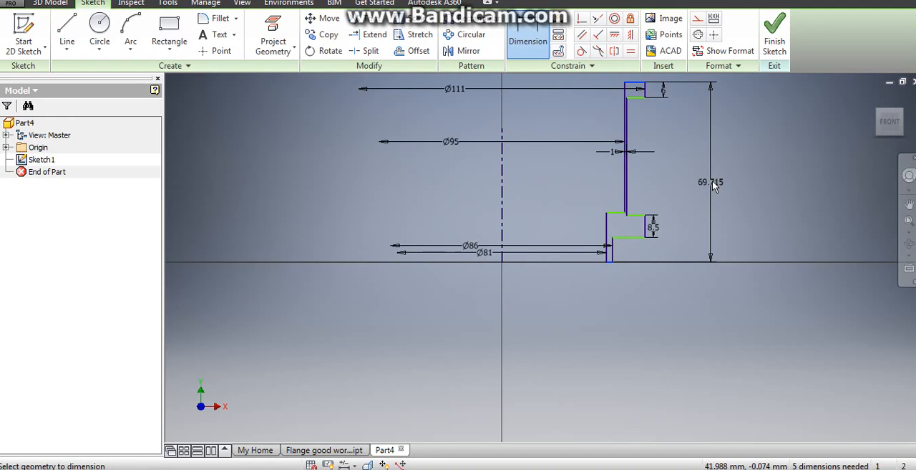
pyautogui.click(713, 182)
pyautogui.click(711, 188)
pyautogui.click(707, 181)
pyautogui.doubleClick(721, 234)
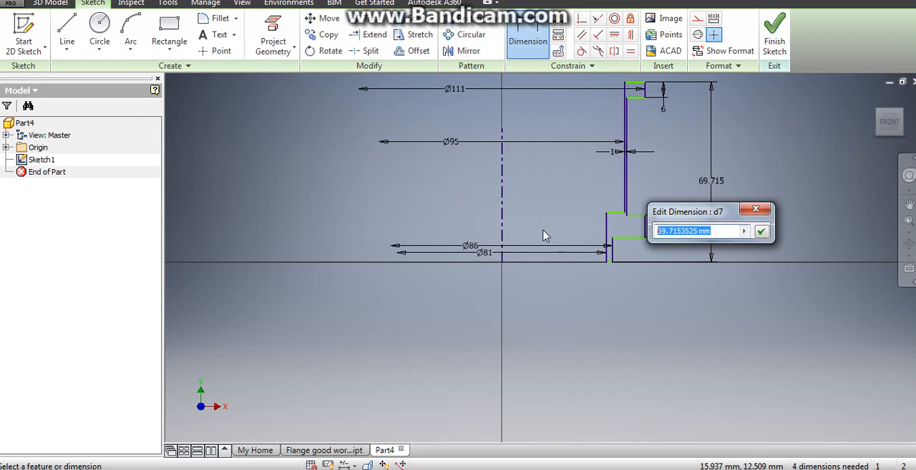
pyautogui.write('70.5')
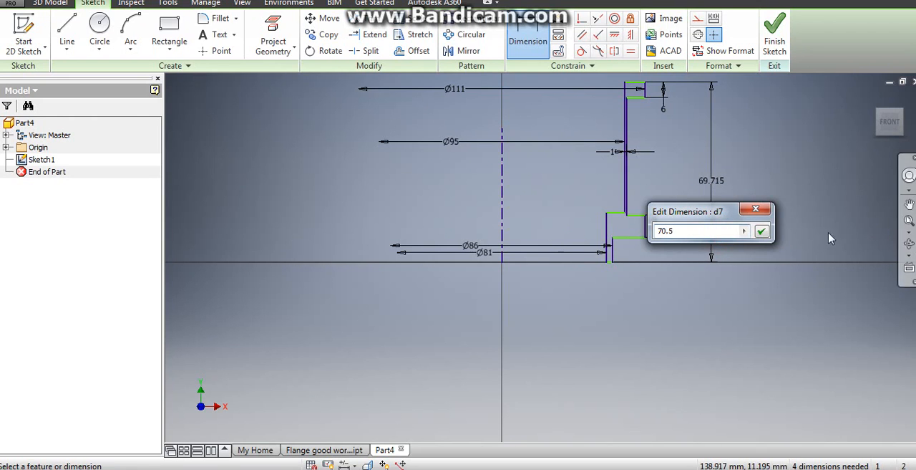
pyautogui.click(761, 230)
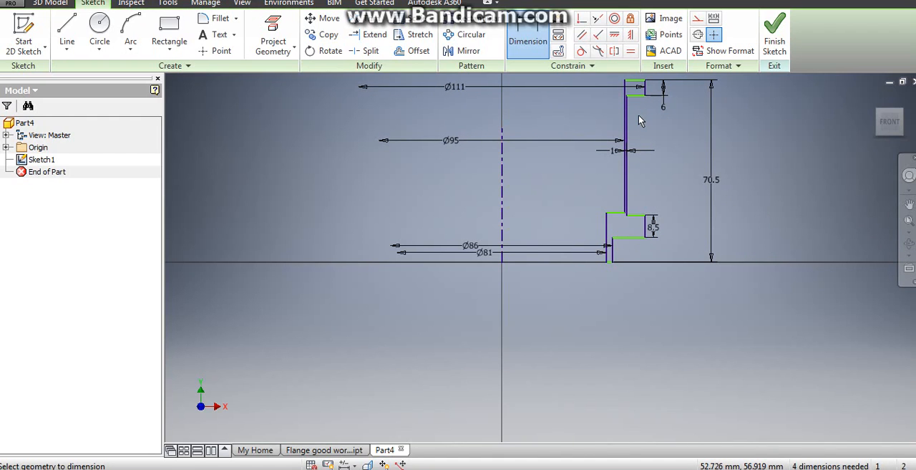
# - Dimension the distance from the profile's top edge to the lower flange's underside, setting it to 55 mm
pyautogui.click(635, 81)
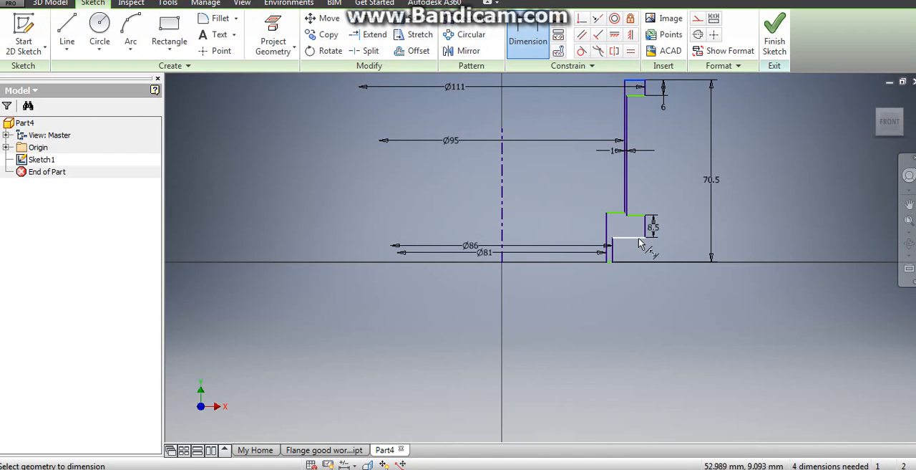
pyautogui.click(641, 244)
pyautogui.click(679, 195)
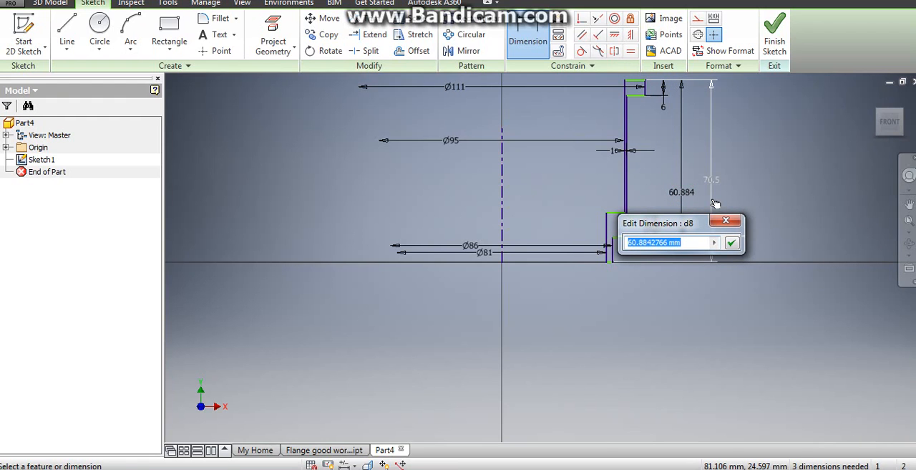
pyautogui.write('55')
pyautogui.press('Return')
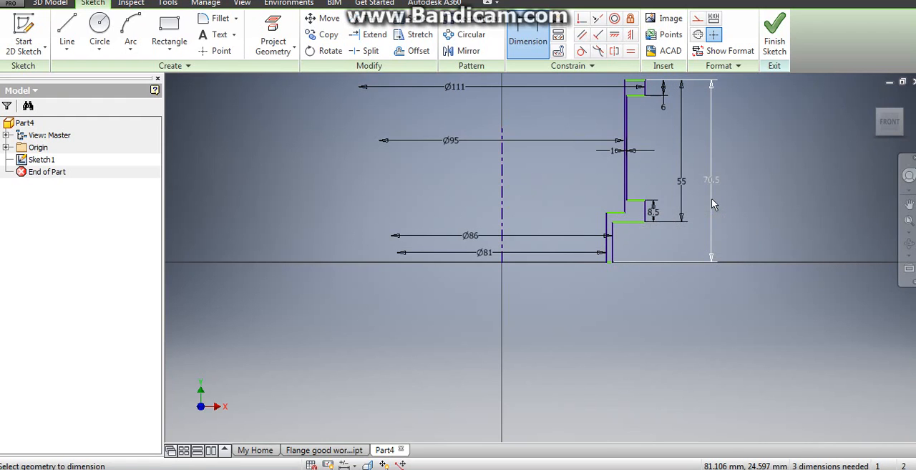
# - Try to dimension the distance from the profile's top edge to the lower flange's upper edge
pyautogui.click(634, 82)
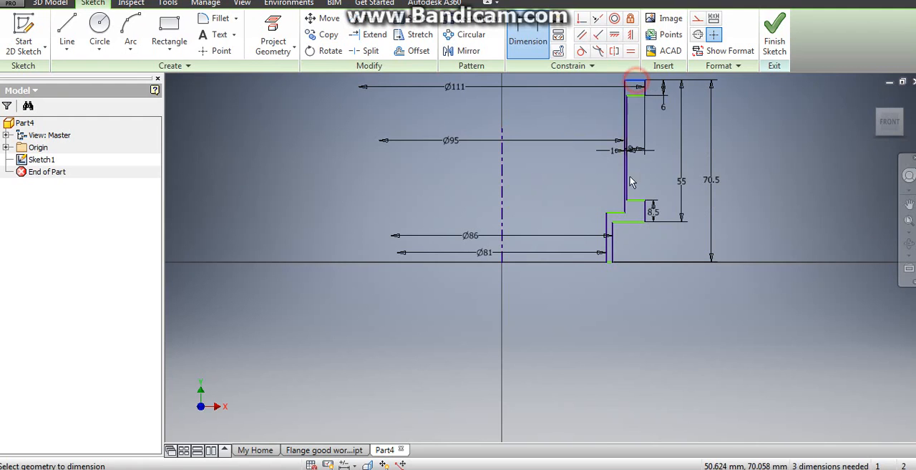
pyautogui.click(637, 200)
pyautogui.click(653, 182)
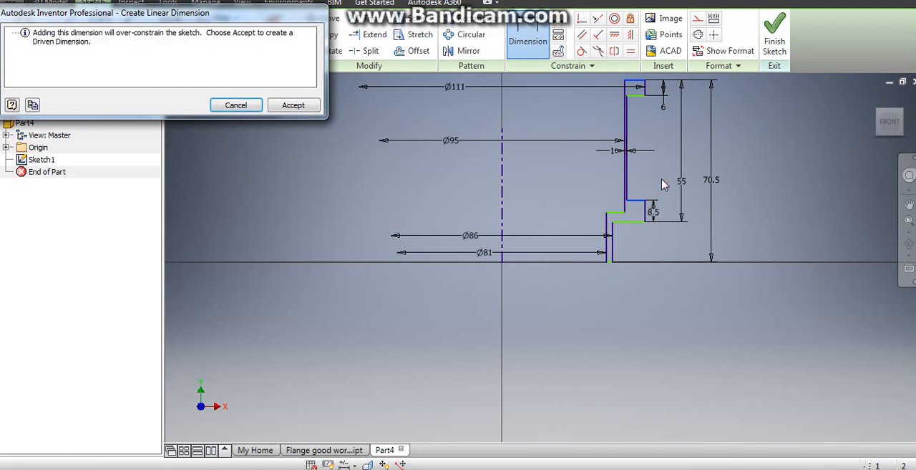
pyautogui.click(236, 107)
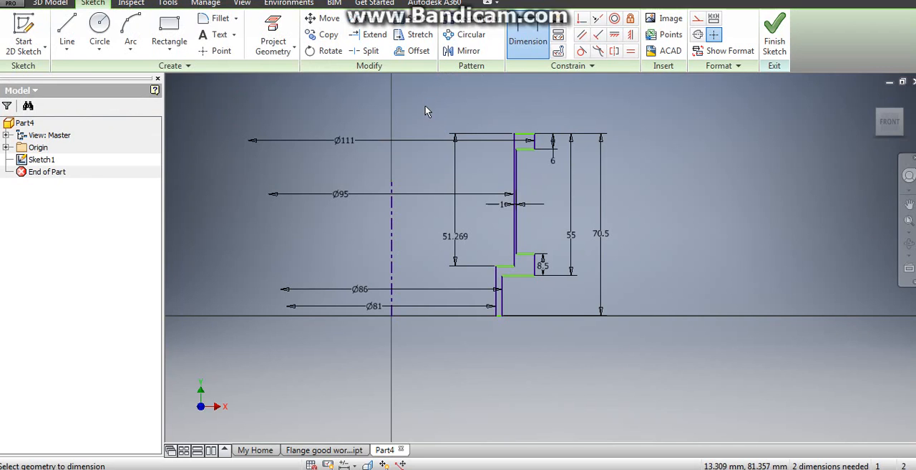
# - Try to dimension the distance from the profile's top edge to the inner step's horizontal edge
pyautogui.click(527, 134)
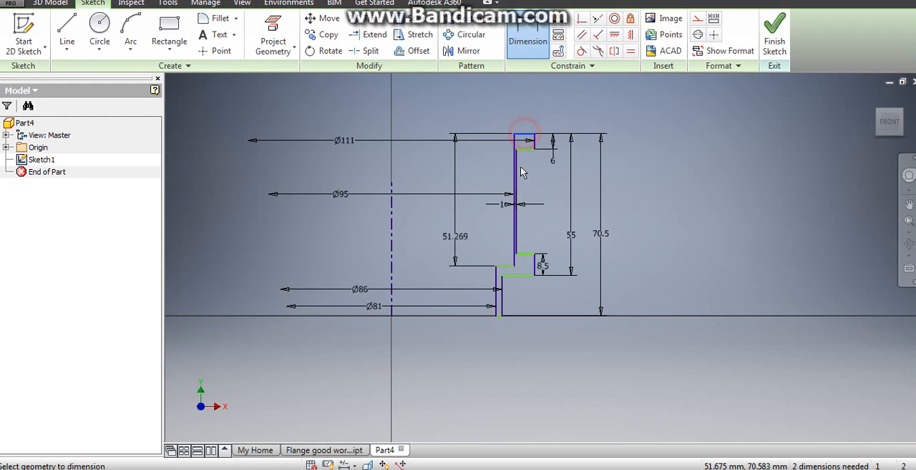
pyautogui.click(506, 265)
pyautogui.click(546, 222)
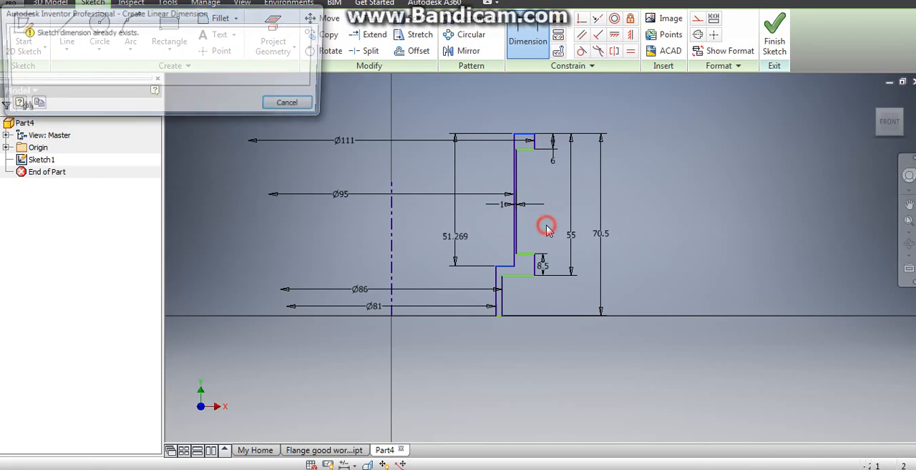
pyautogui.click(293, 105)
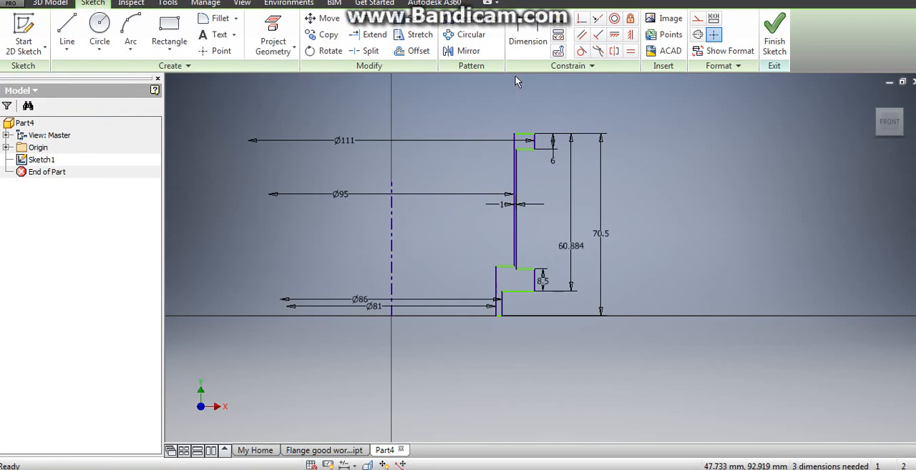
pyautogui.click(527, 37)
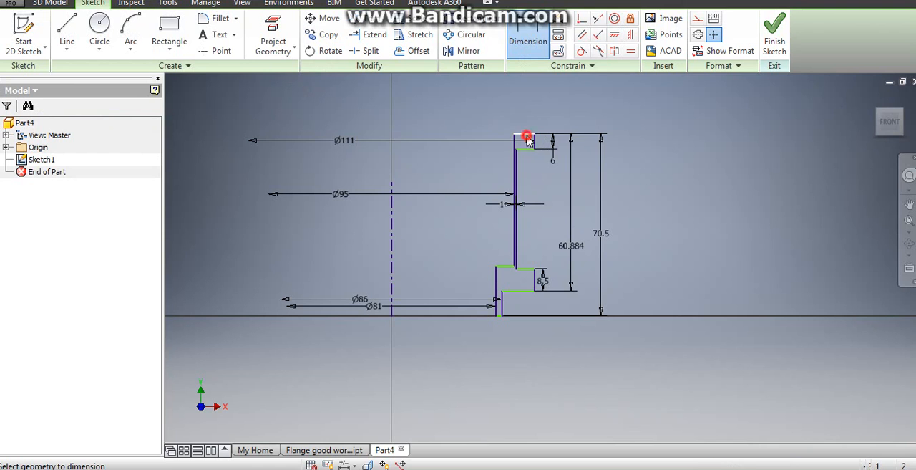
pyautogui.press('Escape')
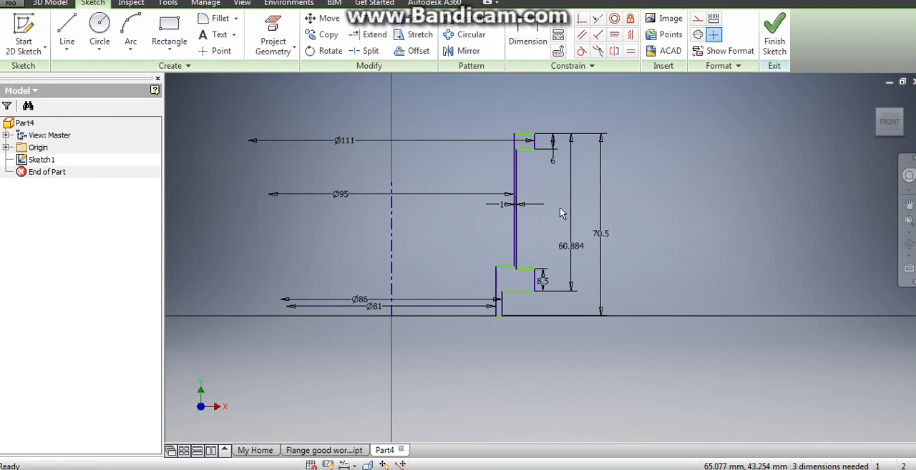
# - Set the distance from the profile's top edge to the lower flange's underside to 55 mm
pyautogui.doubleClick(571, 246)
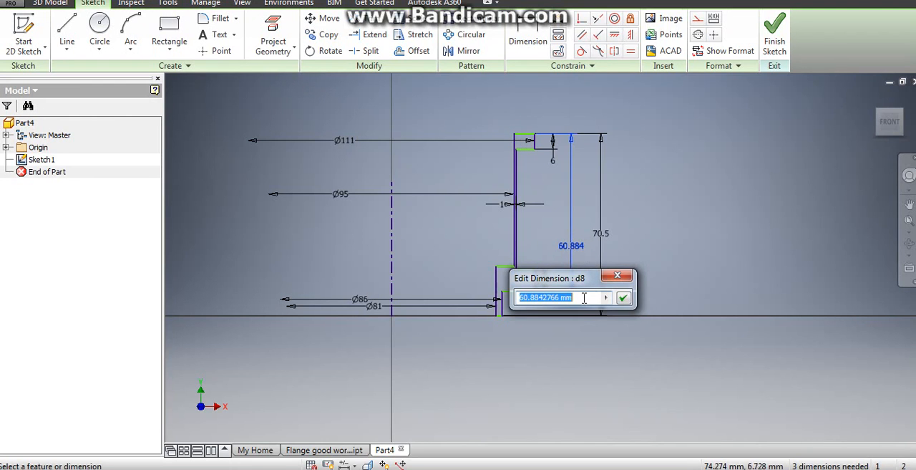
pyautogui.write('55')
pyautogui.press('Return')
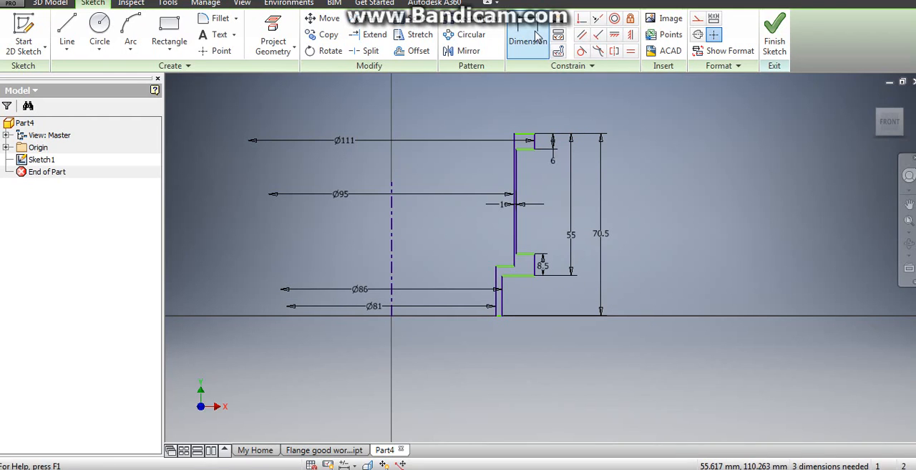
# - Dimension the distance from the profile's top edge to the inner step's horizontal edge, setting it to 49.3 mm
pyautogui.click(537, 36)
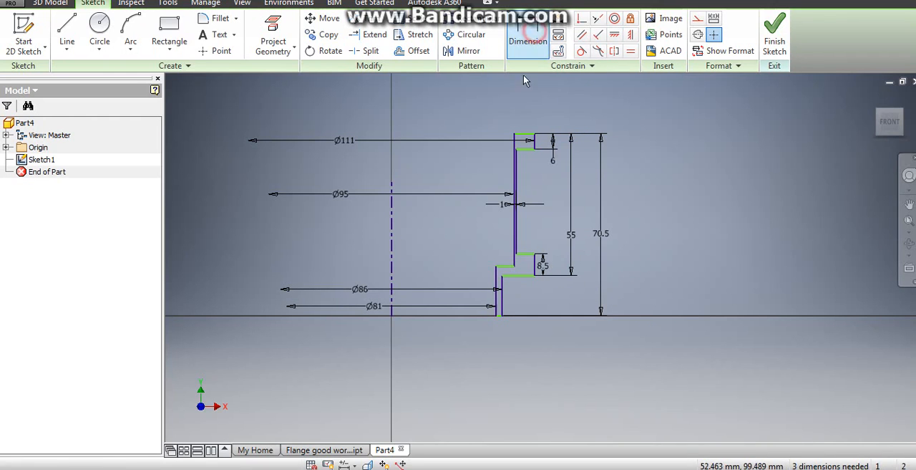
pyautogui.click(503, 263)
pyautogui.click(547, 225)
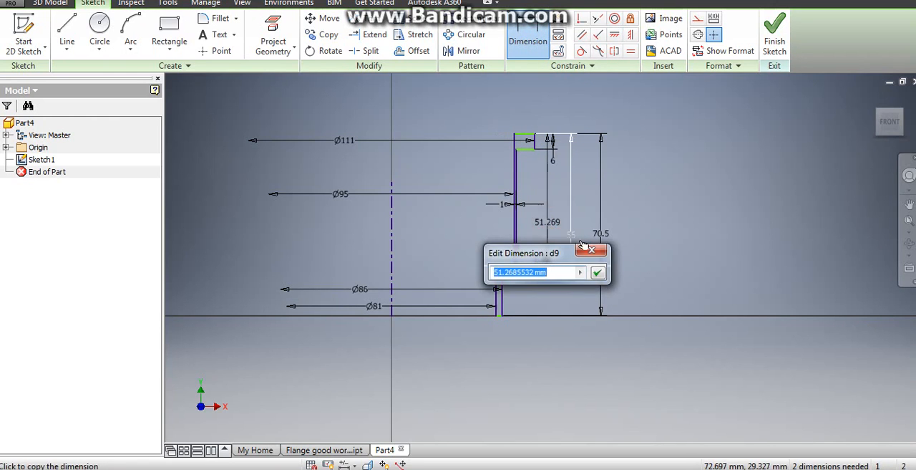
pyautogui.write('49.3')
pyautogui.press('Return')
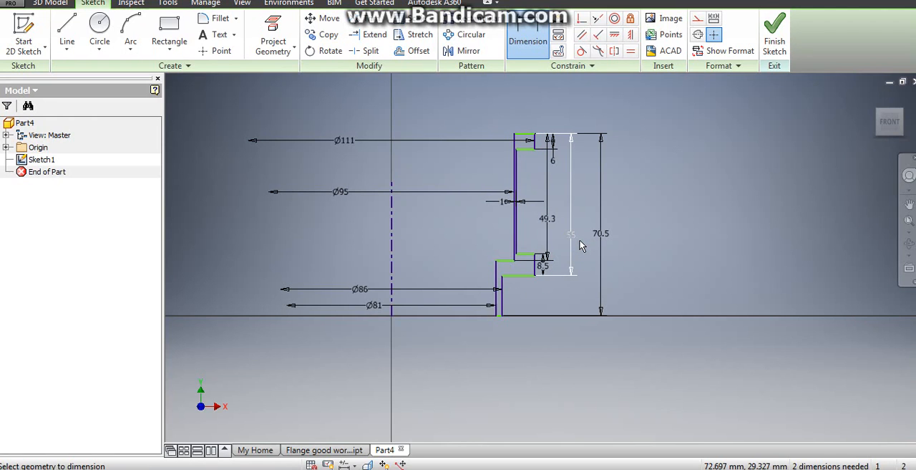
pyautogui.click(581, 245)
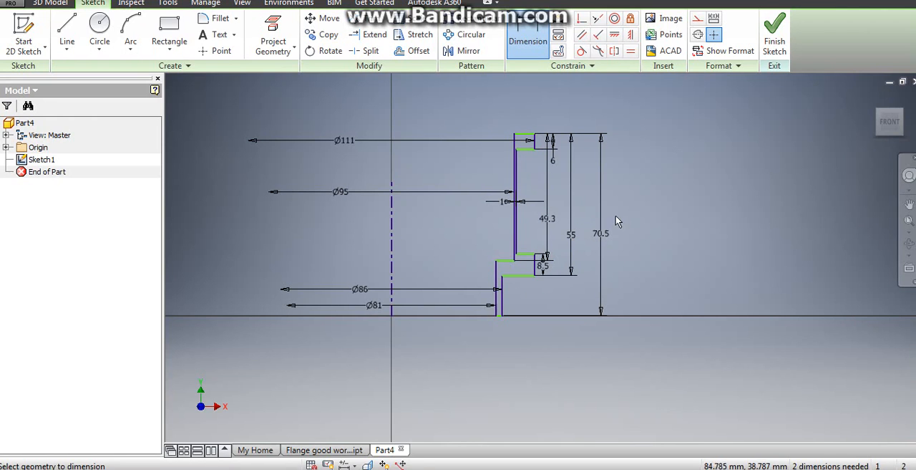
pyautogui.rightClick(638, 213)
pyautogui.click(675, 211)
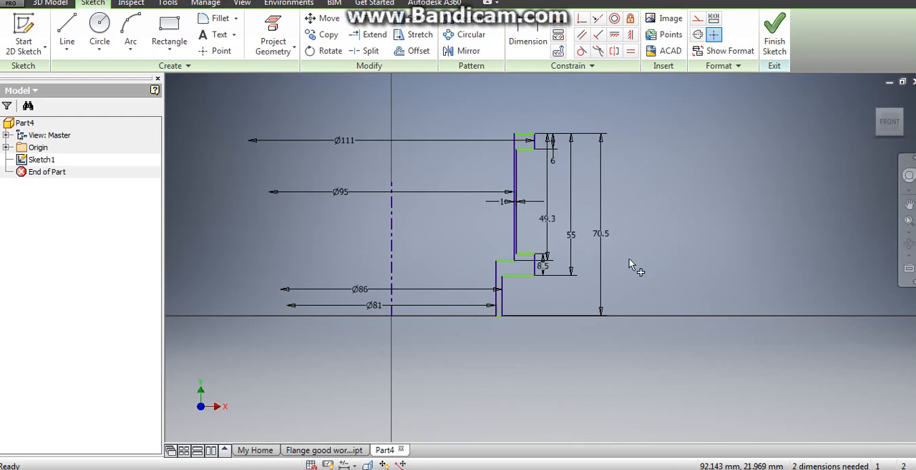
# - Check with Auto Dimension how many dimensions the sketch still requires, without applying any
pyautogui.press('a')
pyautogui.press('d')
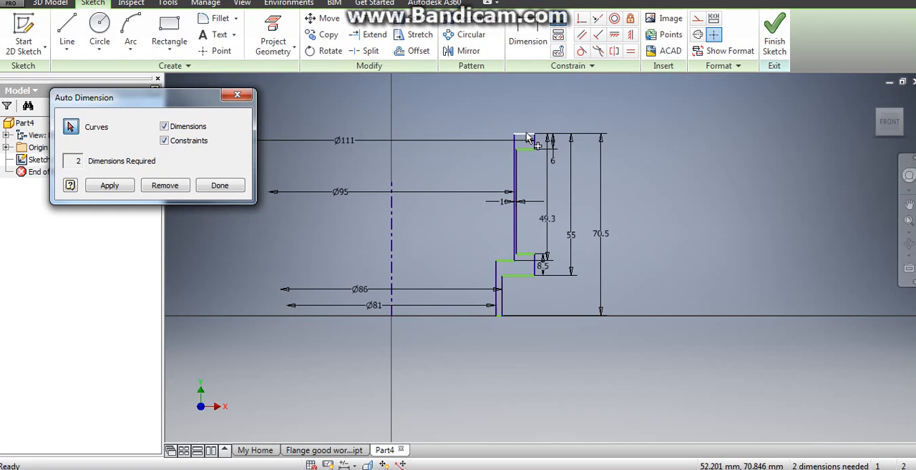
pyautogui.click(218, 185)
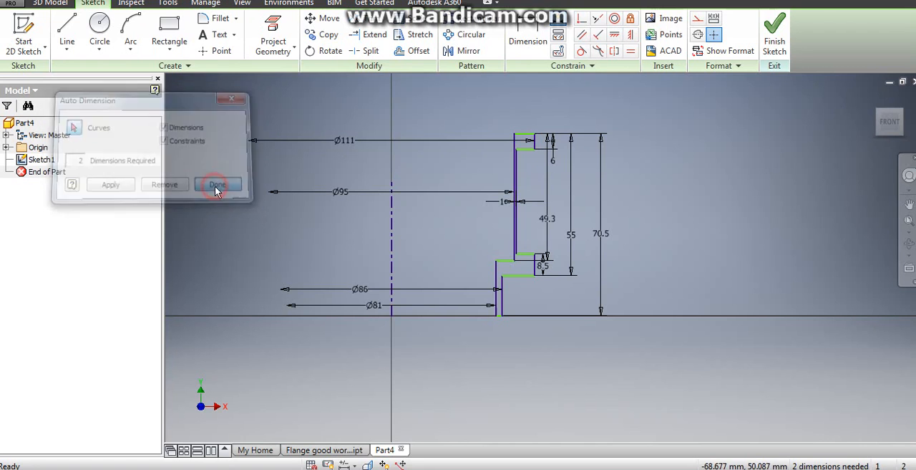
# - Finish the sketch and revolve the profile around the vertical centerline with Full extents as a solid
pyautogui.click(770, 51)
pyautogui.moveTo(661, 165)
pyautogui.mouseDown(button='middle')
pyautogui.moveTo(567, 220)
pyautogui.moveTo(447, 331)
pyautogui.mouseUp(button='middle')
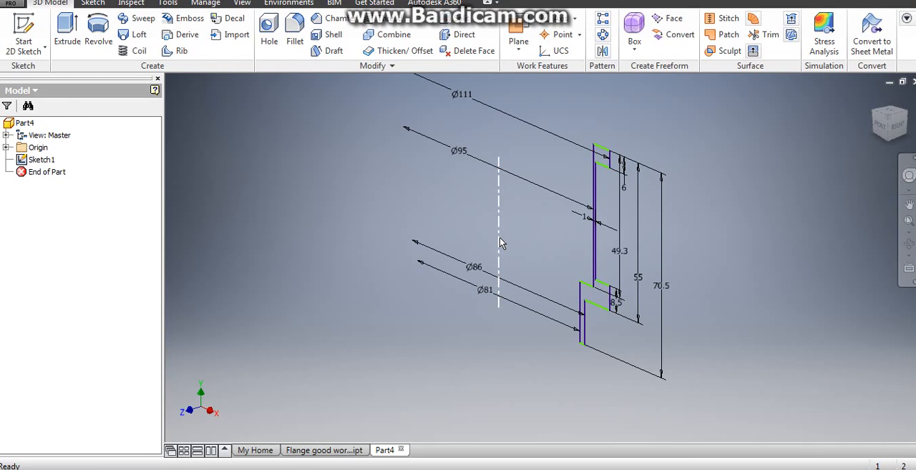
pyautogui.click(96, 34)
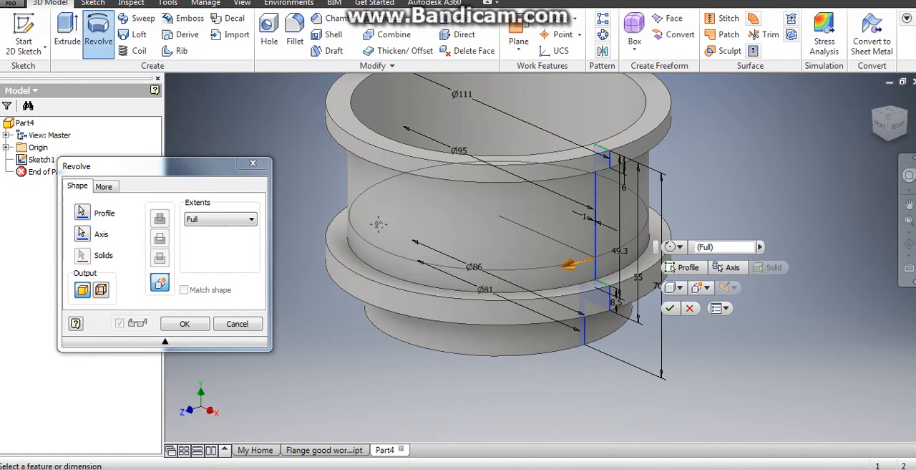
pyautogui.moveTo(567, 330); pyautogui.dragTo(558, 353, button='middle')
pyautogui.moveTo(346, 285); pyautogui.dragTo(325, 282, button='middle')
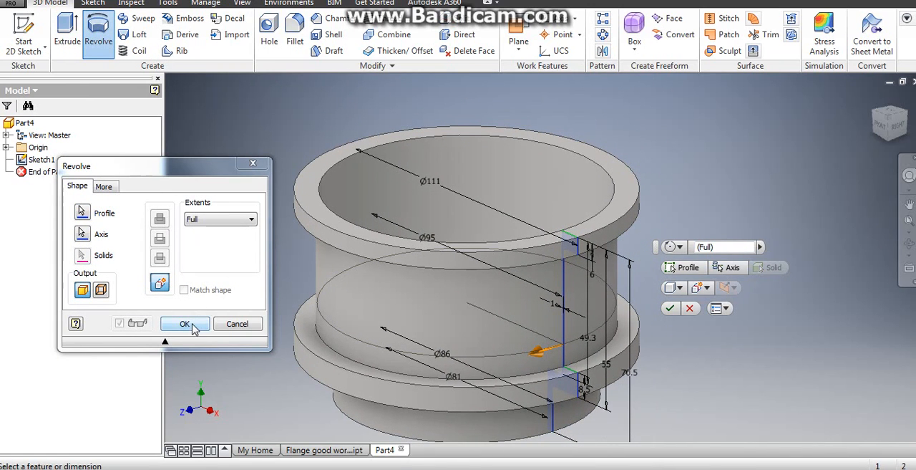
pyautogui.click(184, 323)
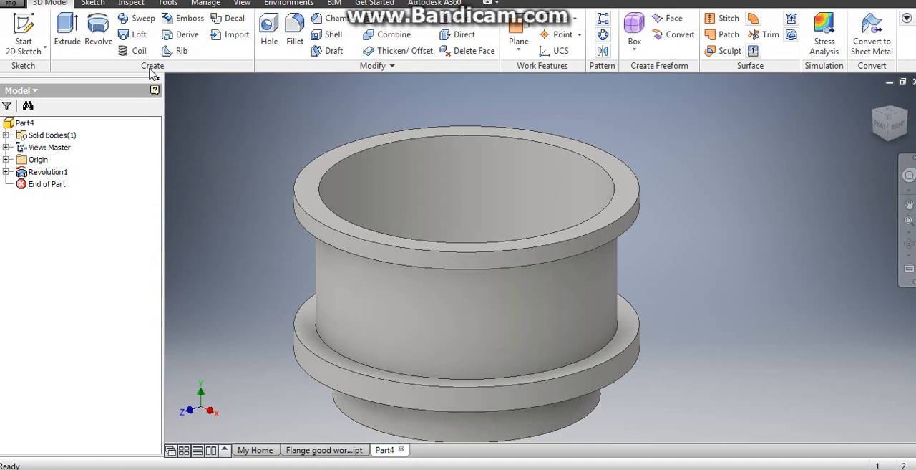
# - Assign the material Steel, Cast to the part in its physical iProperties
pyautogui.click(11, 4)
pyautogui.click(60, 249)
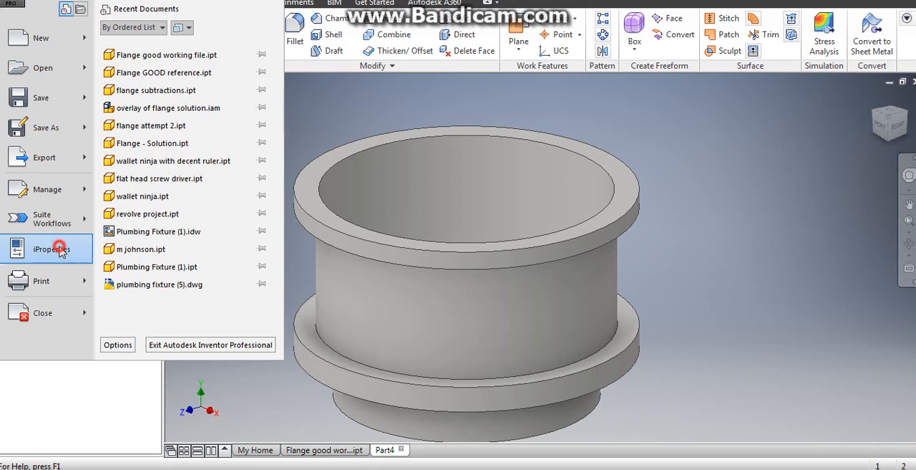
pyautogui.click(520, 40)
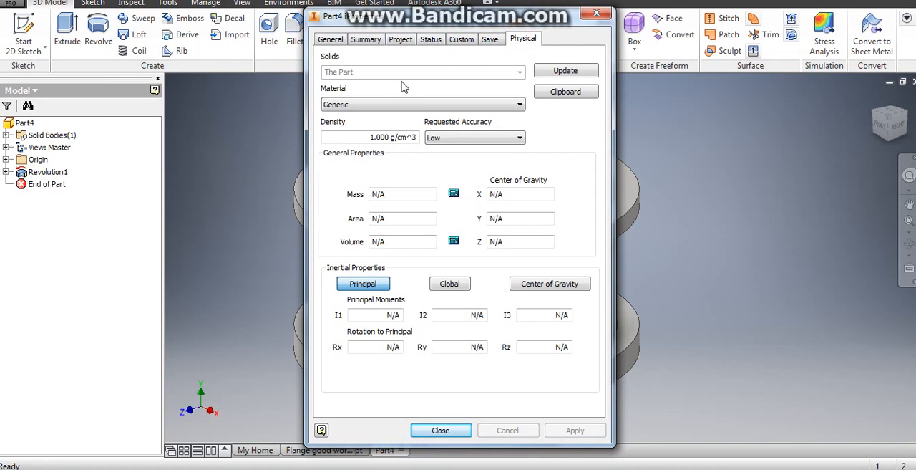
pyautogui.click(389, 105)
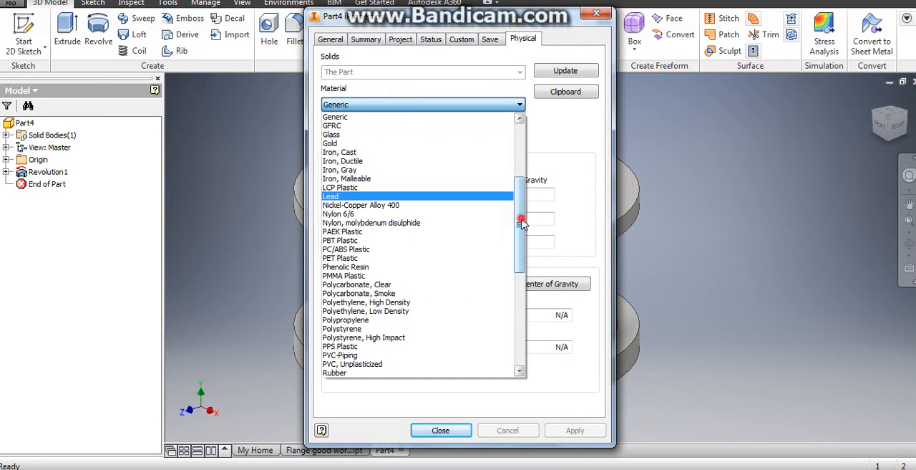
pyautogui.scroll(-10, 514, 290)
pyautogui.scroll(-1, 513, 290)
pyautogui.click(456, 293)
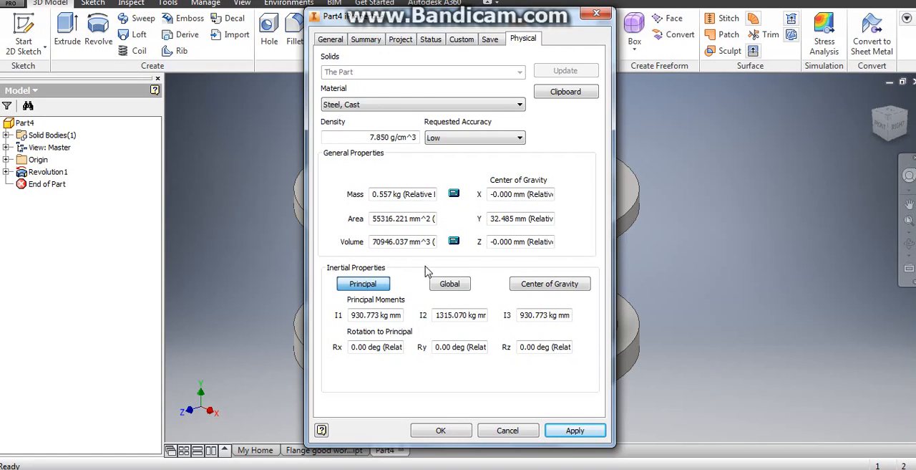
pyautogui.click(444, 433)
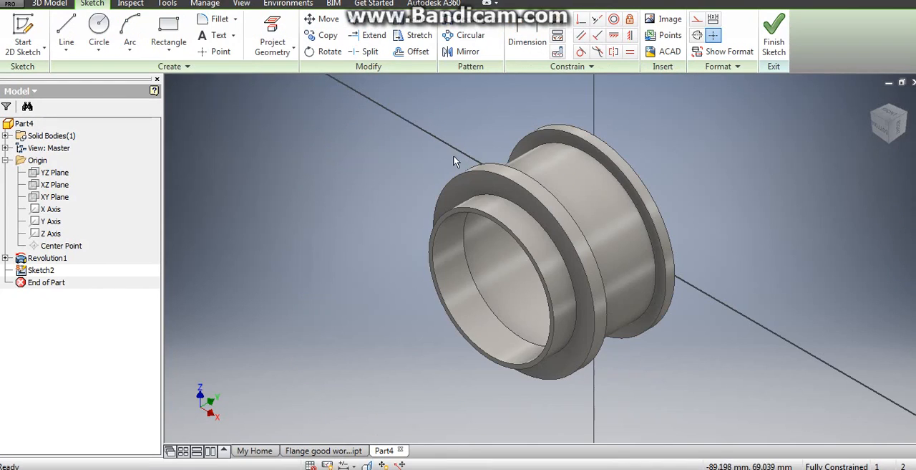
# - Finish the empty sketch and start a new 2D sketch on the upper flange's flat ring-shaped end face
pyautogui.press('F4')
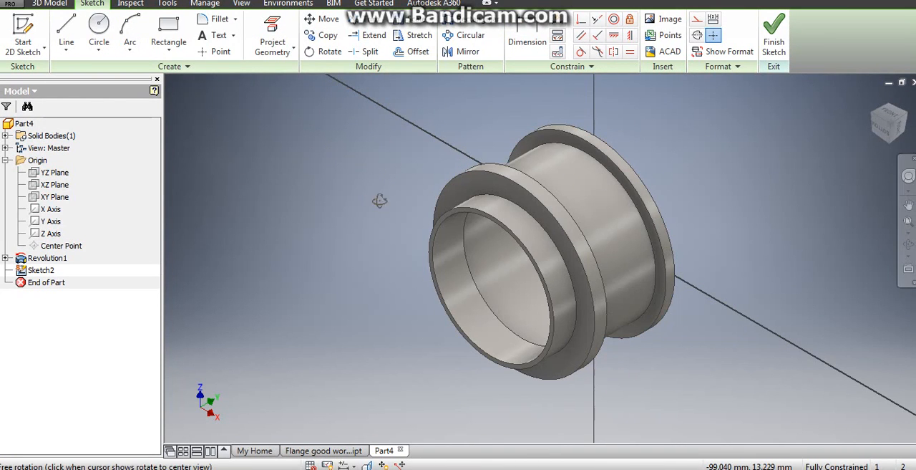
pyautogui.moveTo(380, 198); pyautogui.dragTo(398, 280)
pyautogui.keyDown('shift'); pyautogui.moveTo(398, 280); pyautogui.dragTo(397, 282, button='middle'); pyautogui.keyUp('shift')
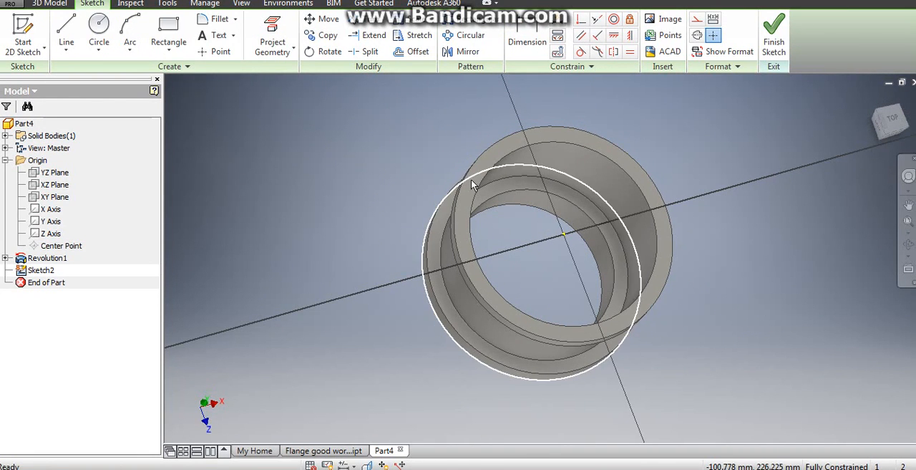
pyautogui.click(773, 39)
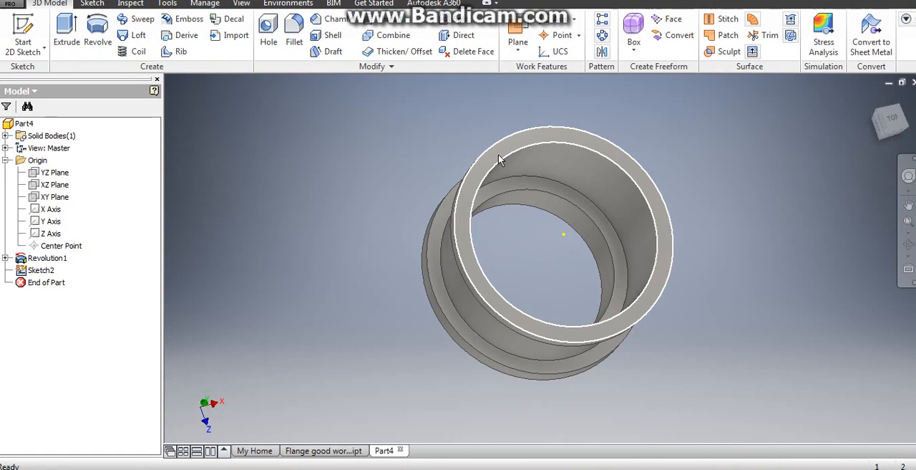
pyautogui.click(499, 154)
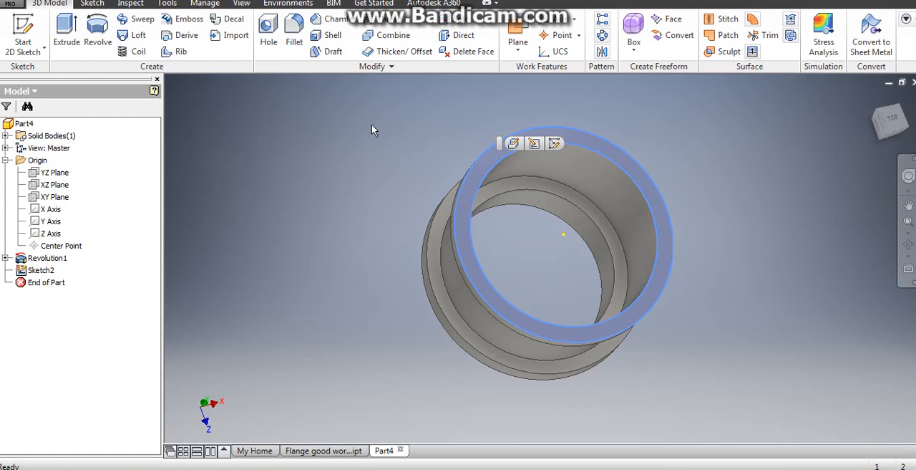
pyautogui.click(8, 28)
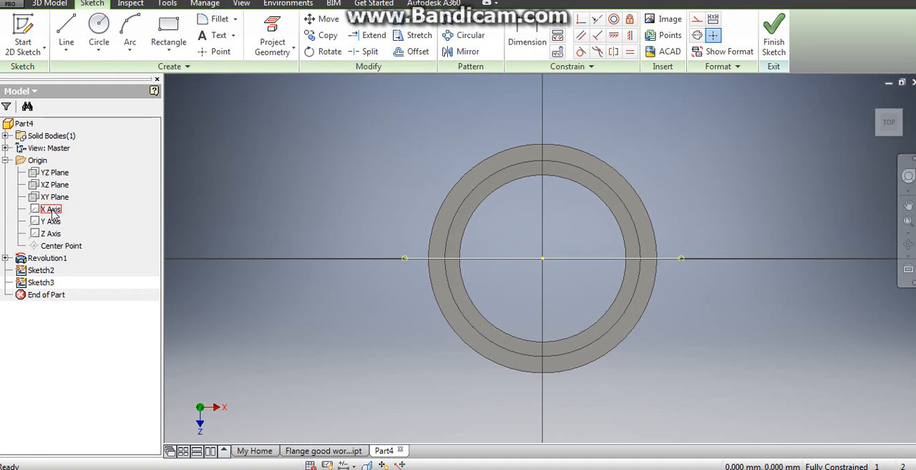
# - Turn on the visibility of the origin's X Axis and rotate the top view a quarter turn clockwise
pyautogui.click(5, 161)
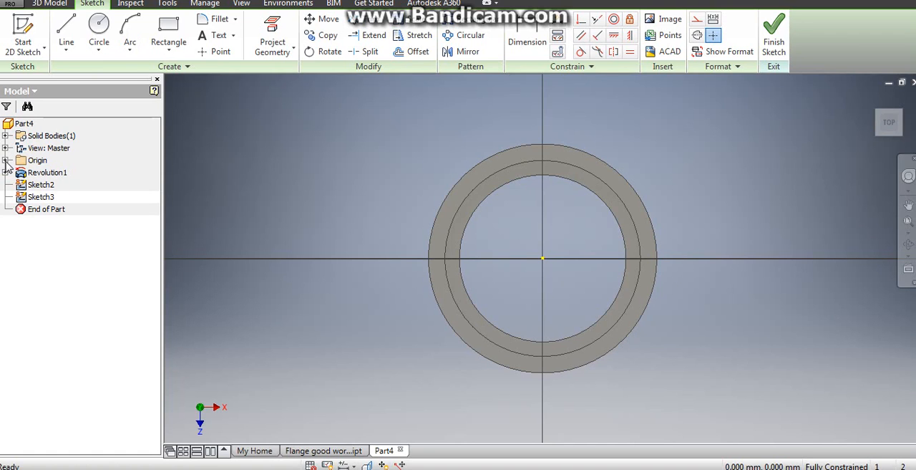
pyautogui.click(5, 160)
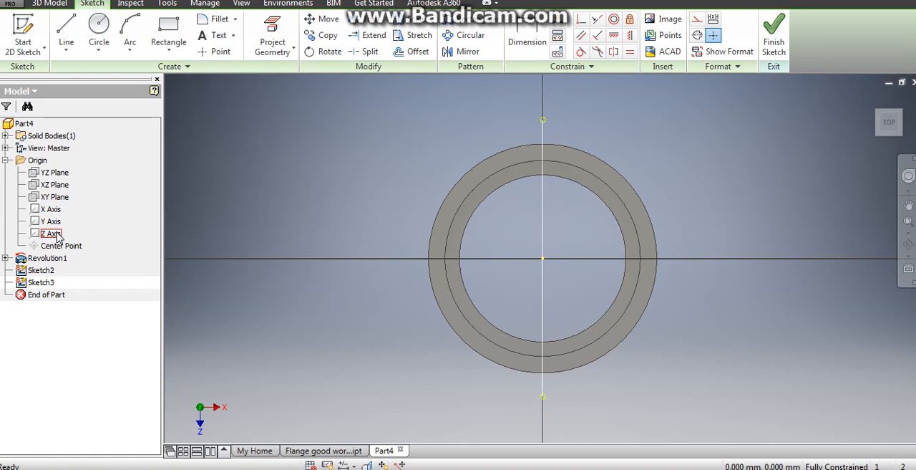
pyautogui.click(56, 209)
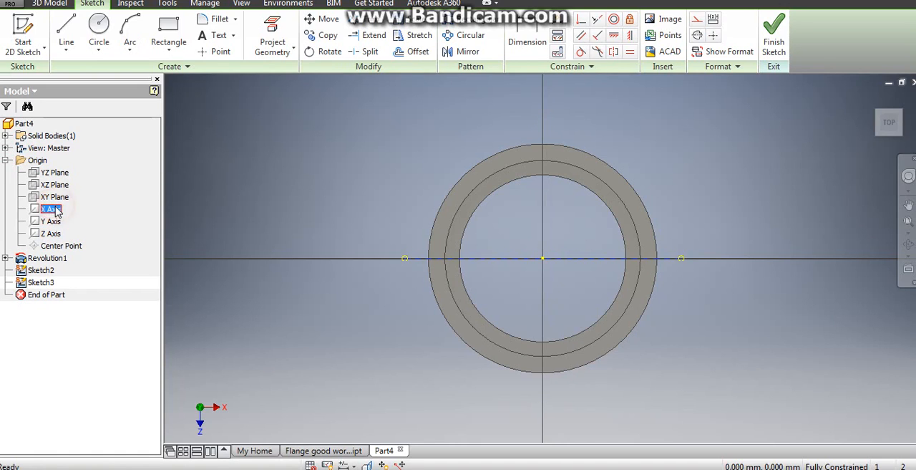
pyautogui.rightClick(56, 207)
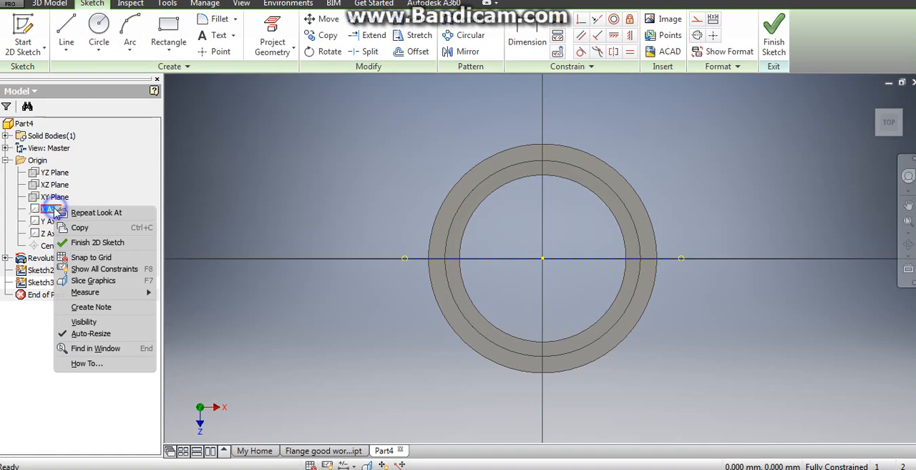
pyautogui.click(90, 322)
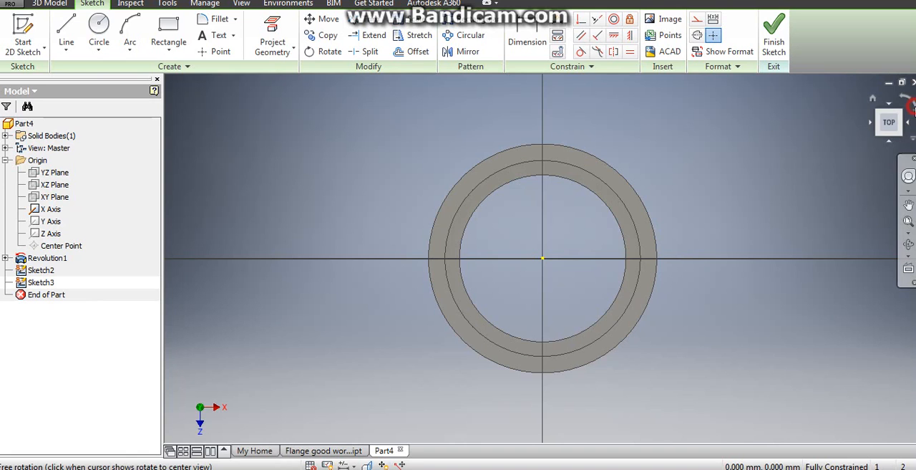
pyautogui.click(913, 107)
pyautogui.scroll(-4, 548, 191)
pyautogui.moveTo(539, 208); pyautogui.dragTo(485, 160, button='middle')
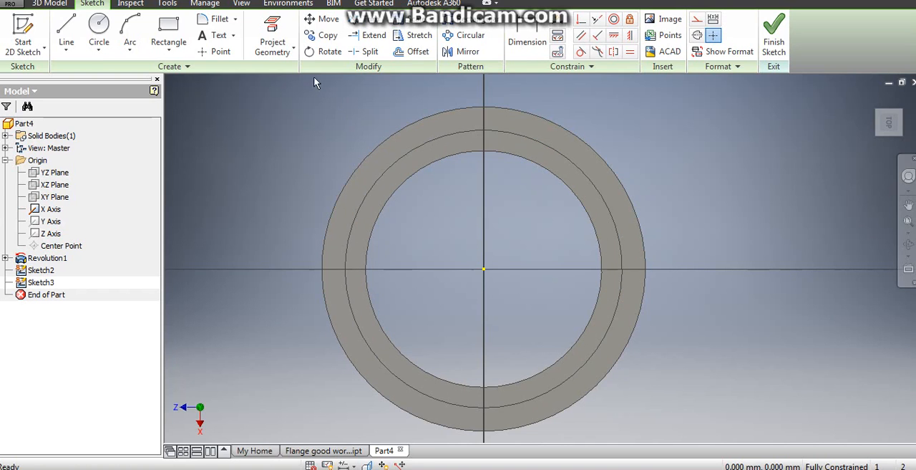
# - Project the middle circle of the ring into the sketch and try to dimension its diameter
pyautogui.click(278, 32)
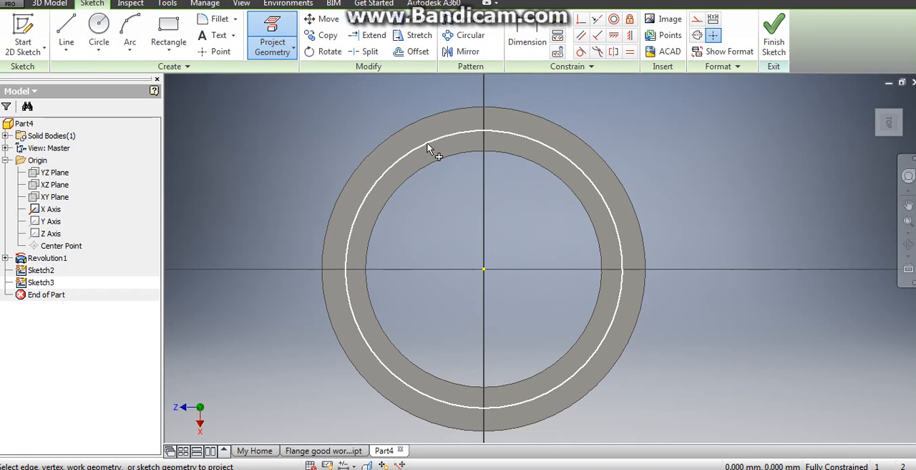
pyautogui.click(428, 146)
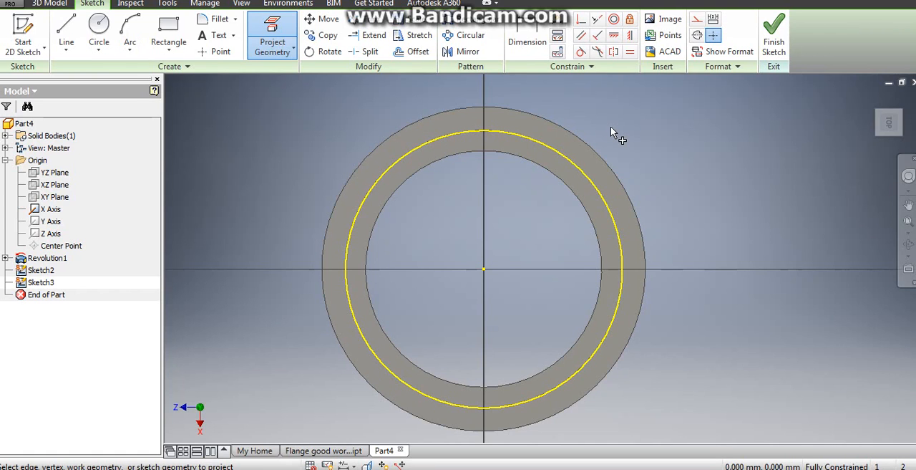
pyautogui.click(528, 43)
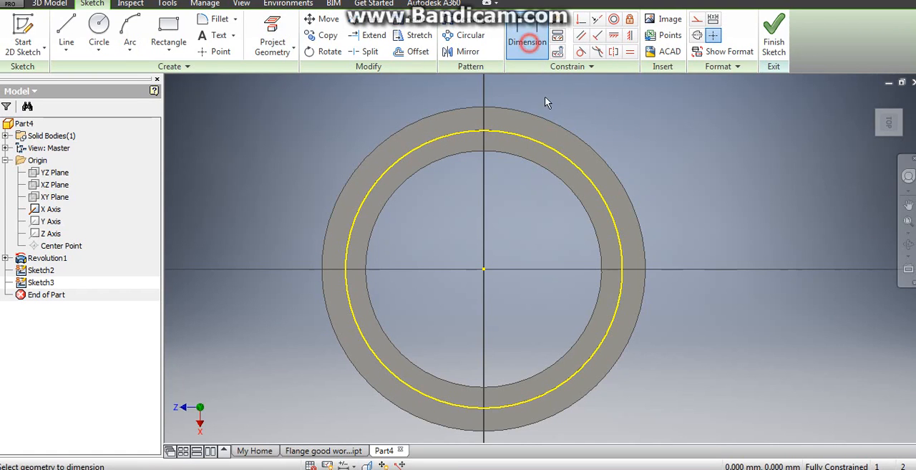
pyautogui.click(558, 151)
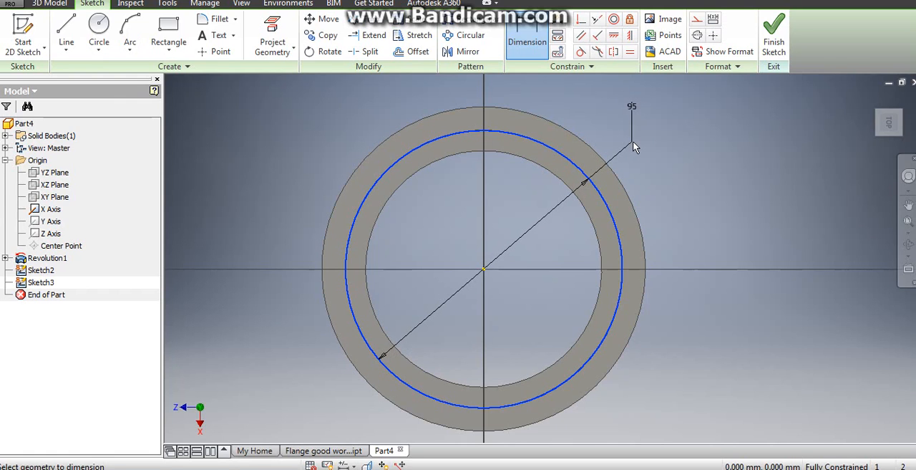
pyautogui.rightClick(634, 194)
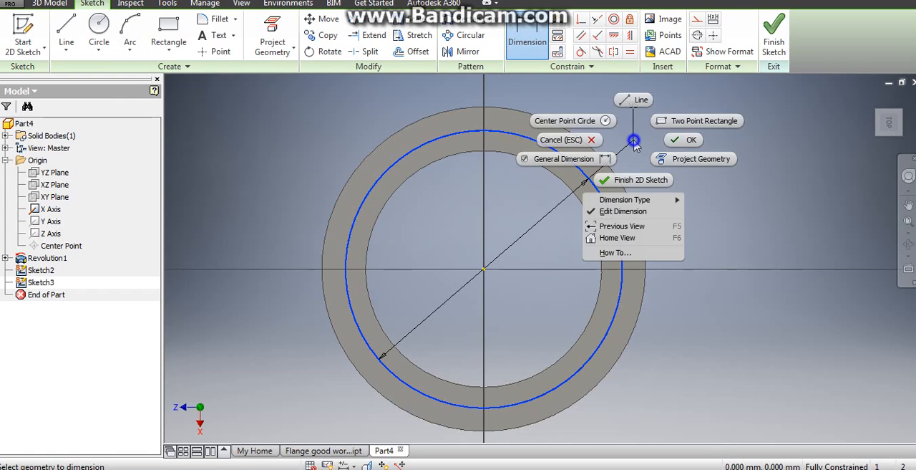
pyautogui.click(565, 194)
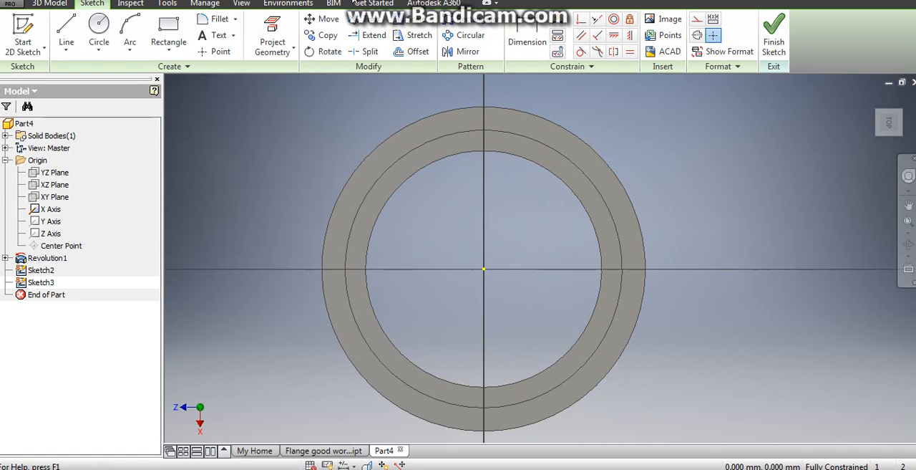
# - Project the ring's middle circle into the sketch again and retry adding its diameter dimension
pyautogui.click(272, 43)
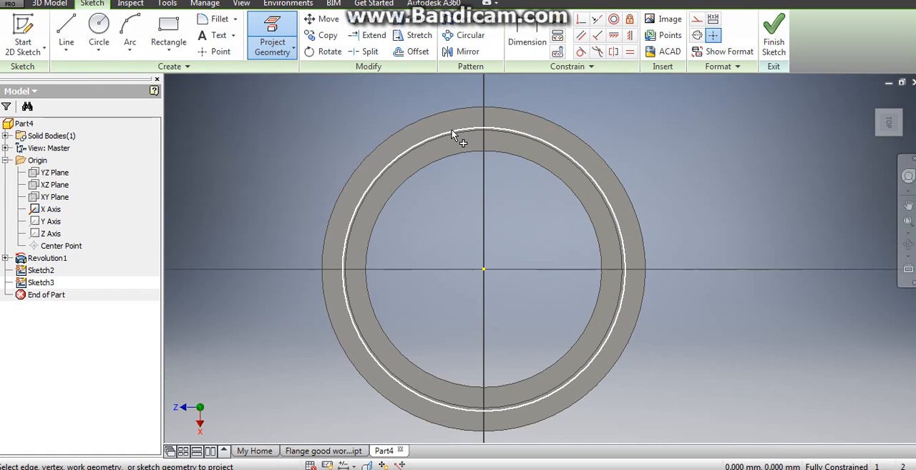
pyautogui.click(454, 136)
pyautogui.click(531, 31)
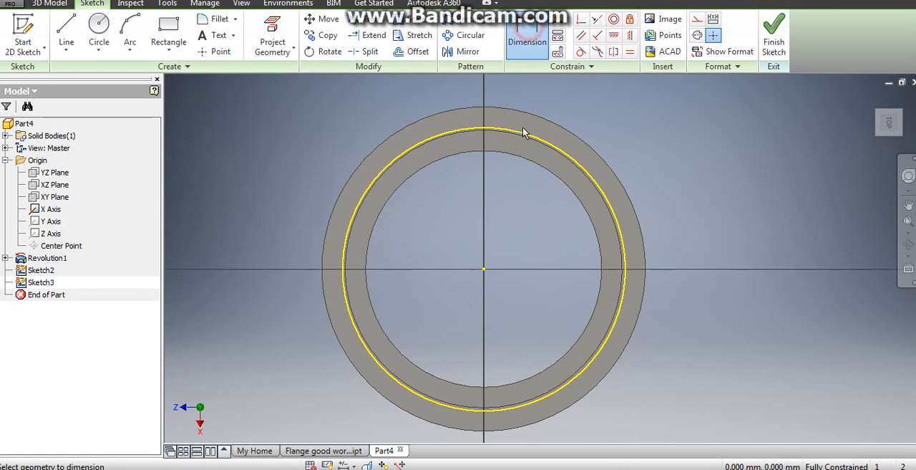
pyautogui.click(527, 136)
pyautogui.click(639, 140)
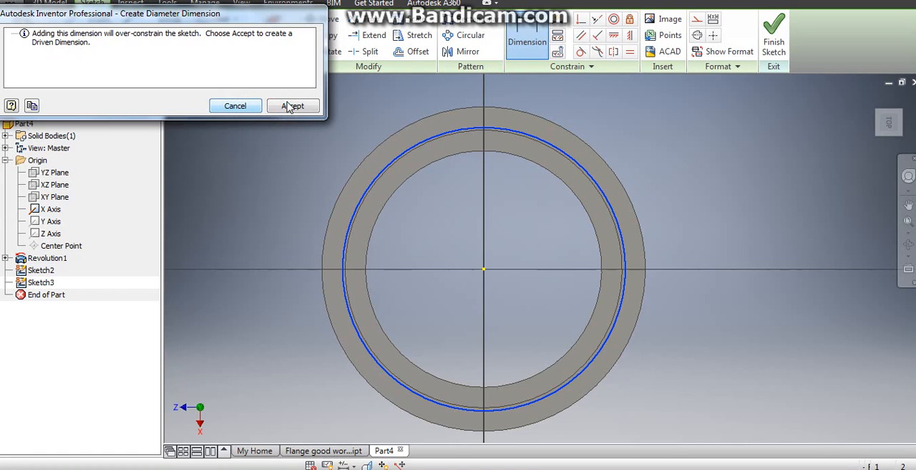
pyautogui.write('u')
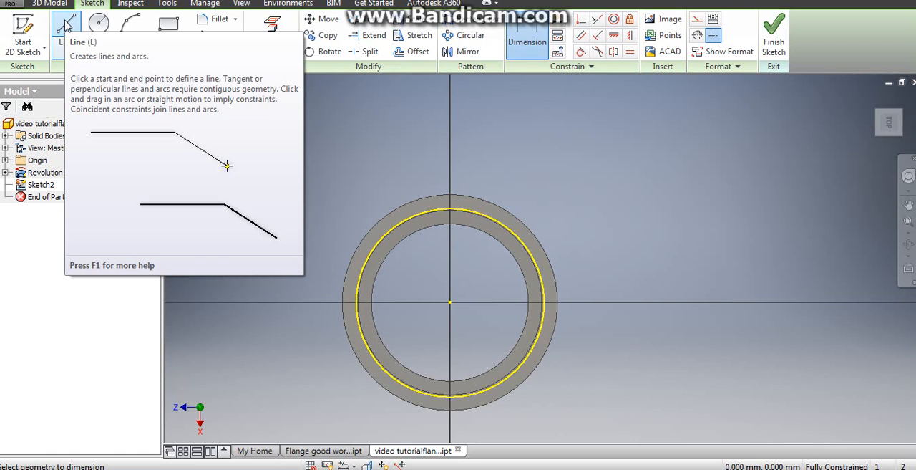
# - Draw a line about 77 mm long along the X Axis from the ring's centre and convert it to a centerline
pyautogui.click(65, 25)
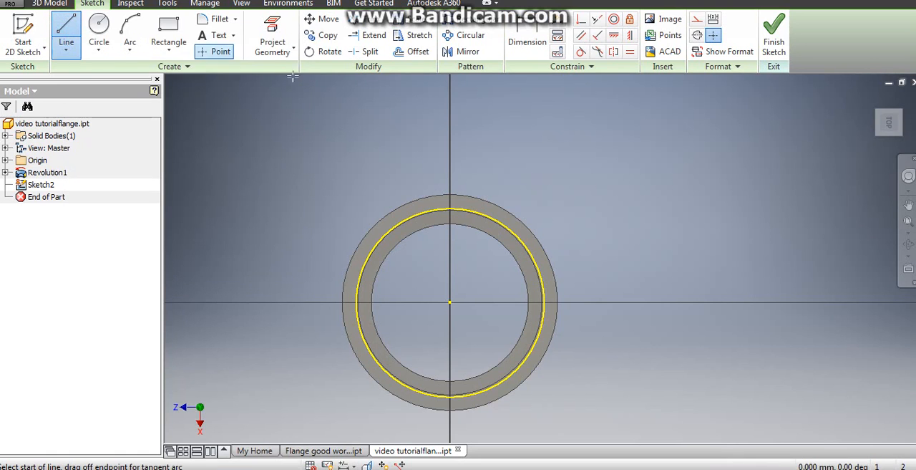
pyautogui.click(450, 302)
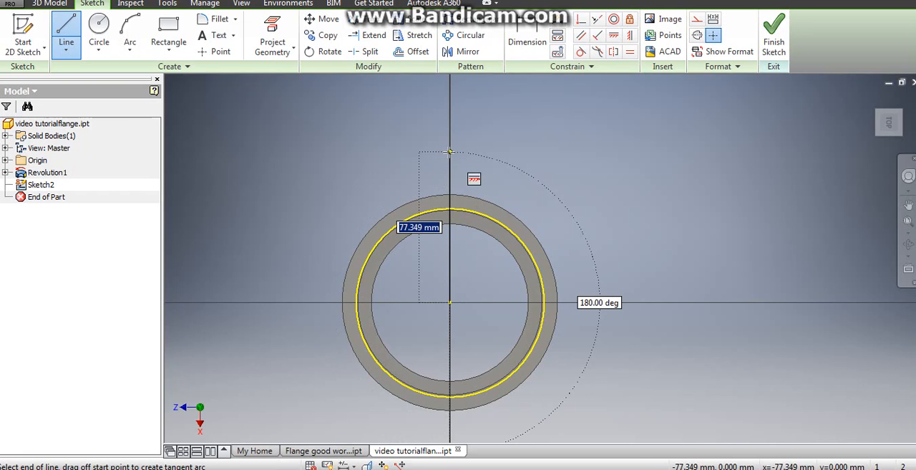
pyautogui.rightClick(471, 133)
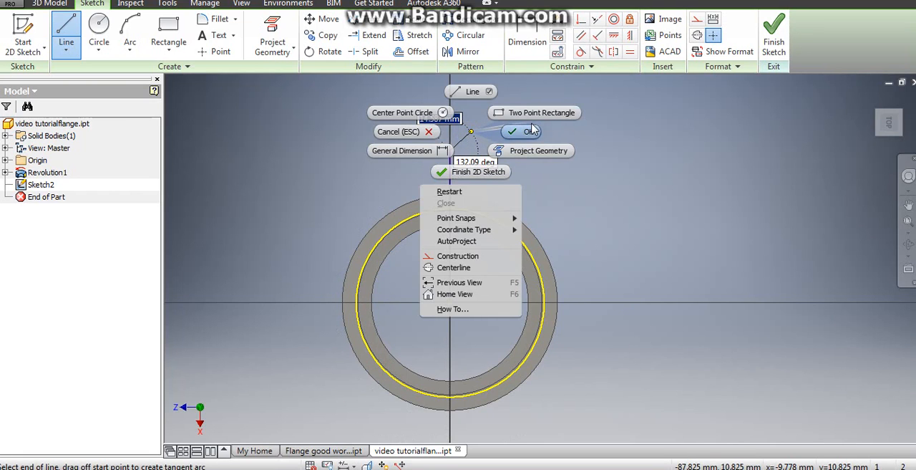
pyautogui.click(520, 133)
pyautogui.rightClick(450, 153)
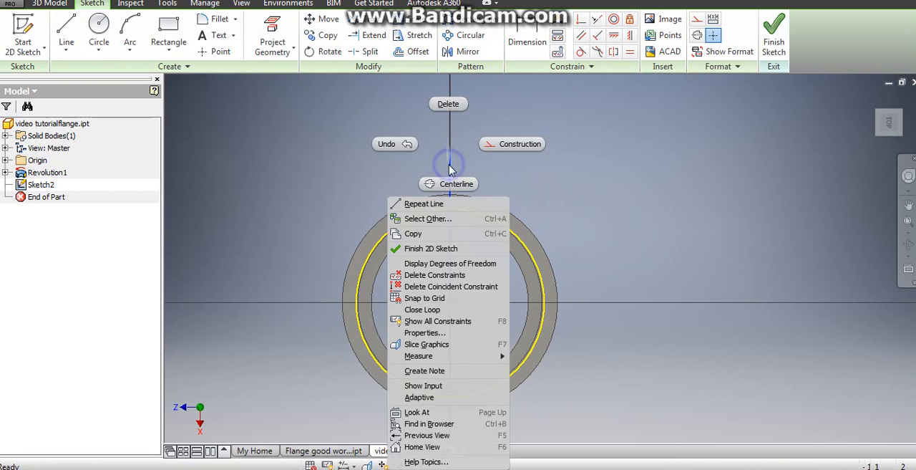
pyautogui.click(447, 182)
pyautogui.scroll(3, 456, 244)
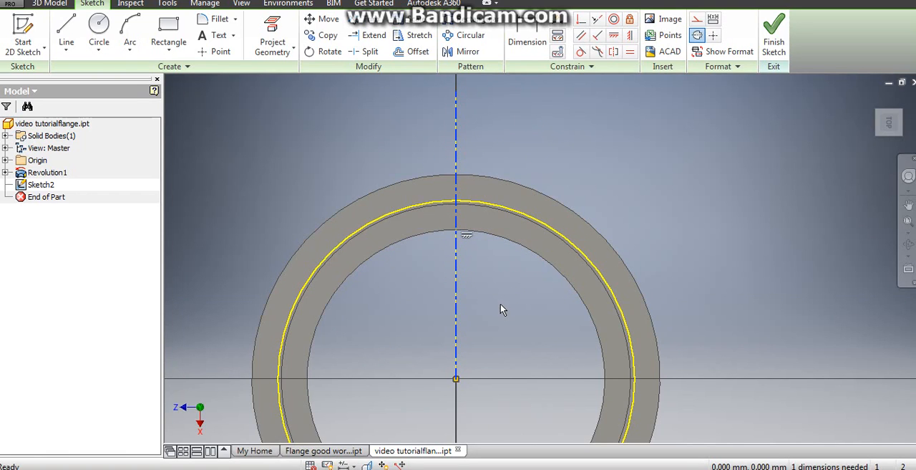
pyautogui.rightClick(487, 150)
pyautogui.click(491, 142)
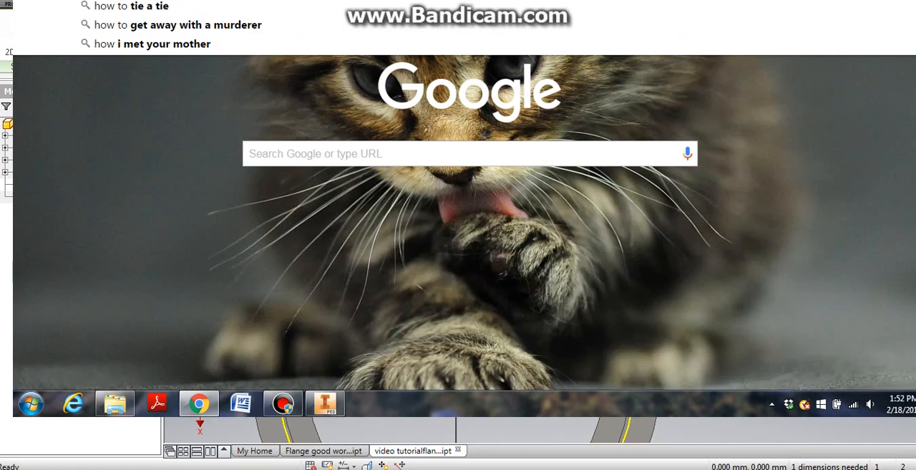
pyautogui.write('splice video')
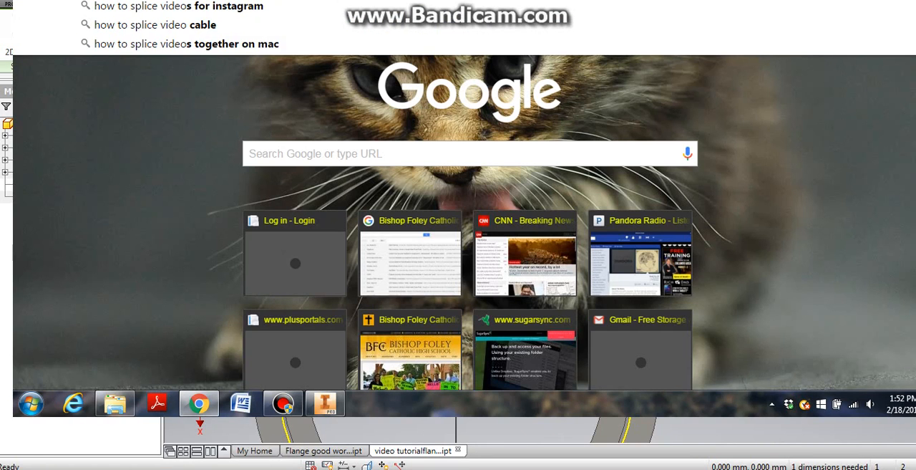
pyautogui.write('s')
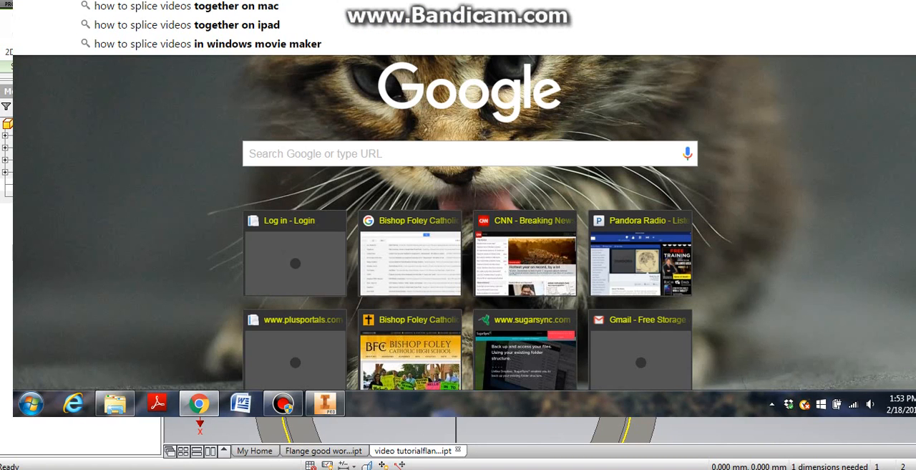
pyautogui.click(287, 406)
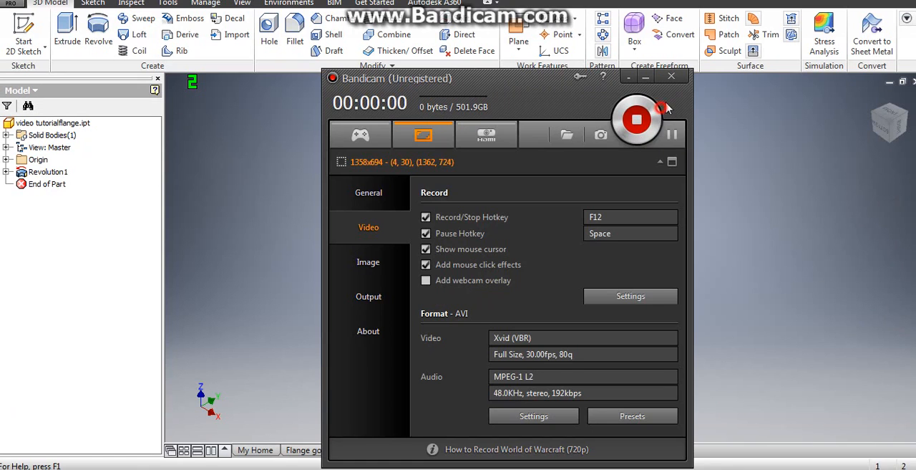
pyautogui.click(649, 80)
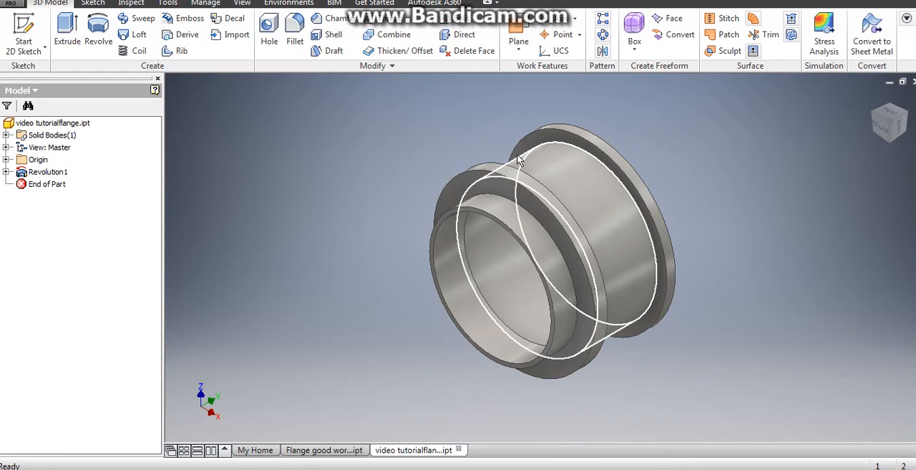
# - Start a new 2D sketch on the upper flange's flat ring-shaped face and turn on the visibility of the origin's X Axis
pyautogui.keyDown('shift'); pyautogui.moveTo(344, 169); pyautogui.dragTo(225, 227, button='middle'); pyautogui.keyUp('shift')
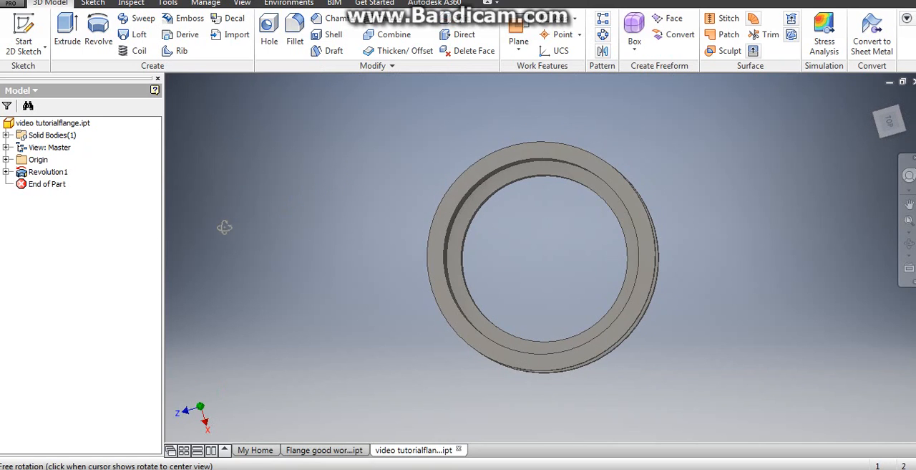
pyautogui.click(24, 32)
pyautogui.click(481, 166)
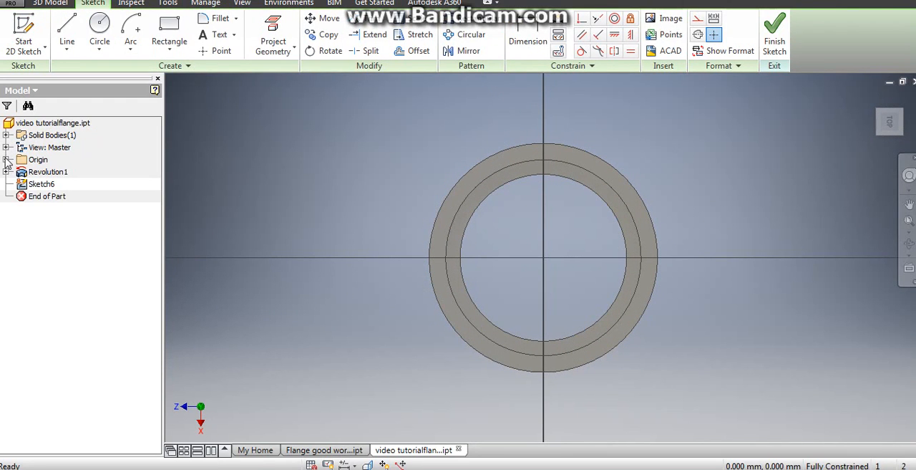
pyautogui.click(6, 159)
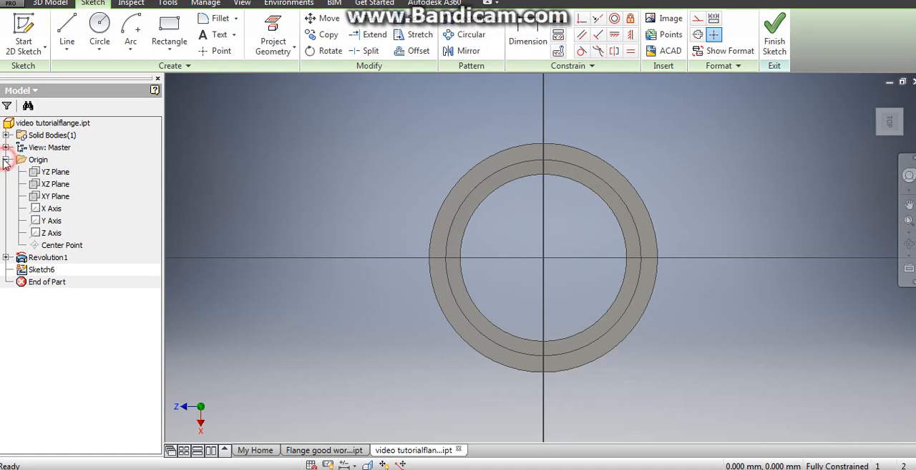
pyautogui.rightClick(49, 210)
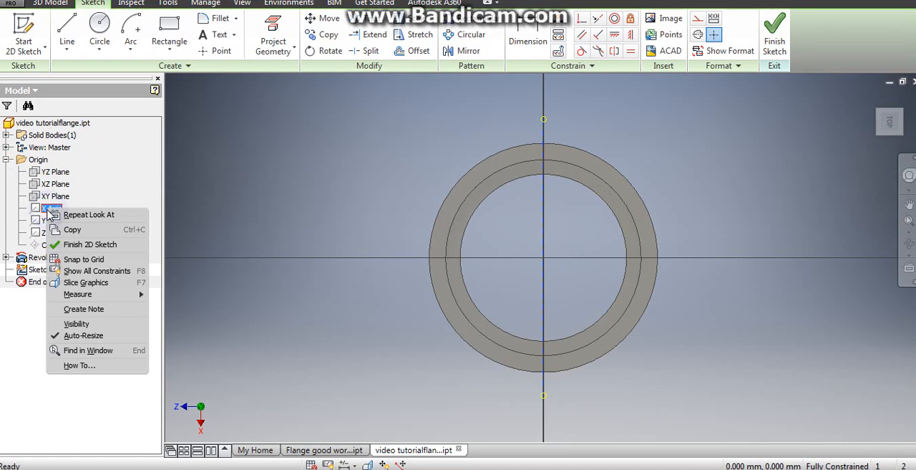
pyautogui.click(77, 324)
# - Draw a line about 71 mm long along the X Axis from the ring's centre past its outer edge and make it a centerline
pyautogui.moveTo(585, 201); pyautogui.dragTo(536, 231, button='middle')
pyautogui.click(66, 29)
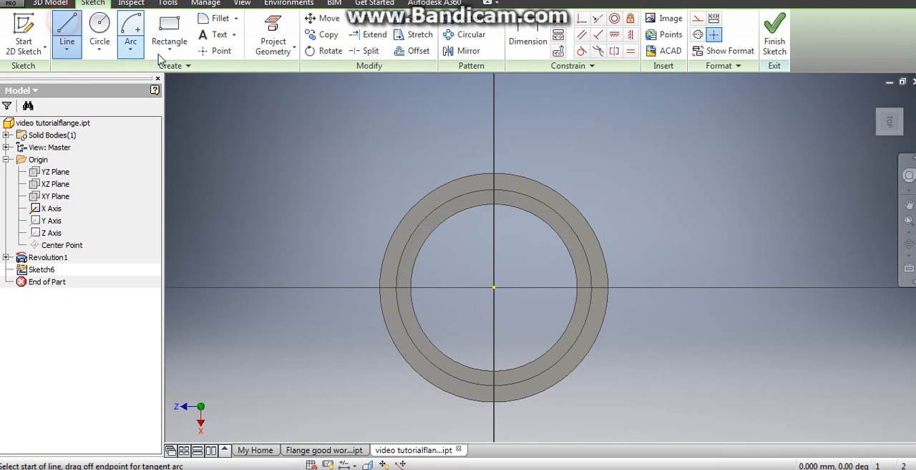
pyautogui.click(494, 287)
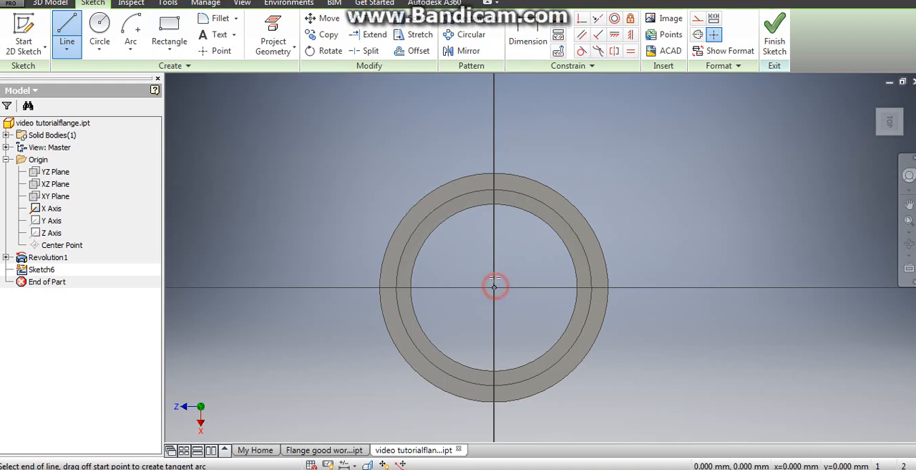
pyautogui.click(494, 141)
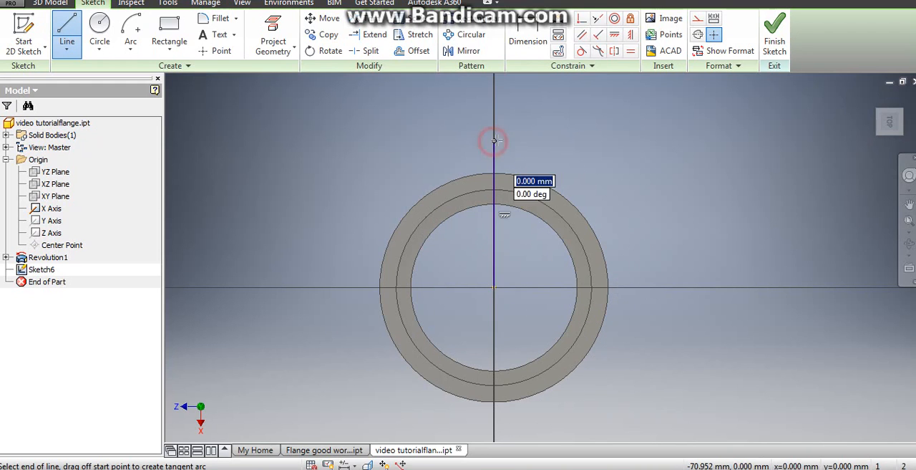
pyautogui.rightClick(525, 122)
pyautogui.click(566, 122)
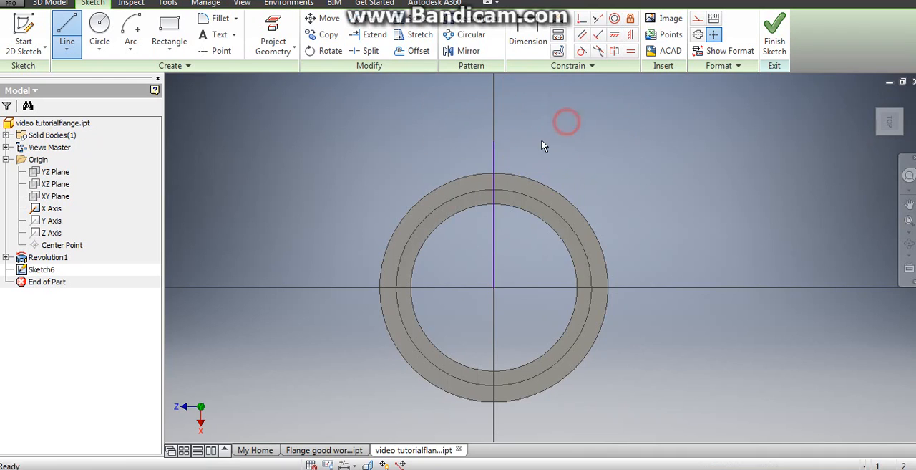
pyautogui.rightClick(499, 165)
pyautogui.click(498, 183)
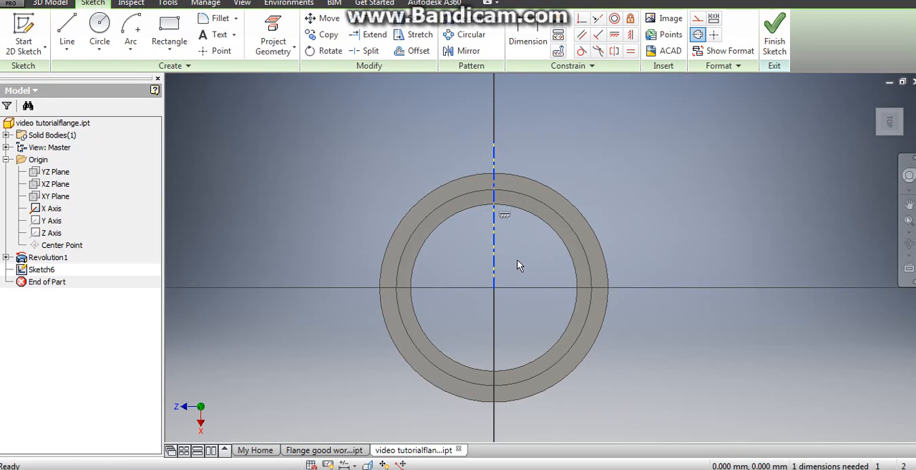
# - Draw a centre-point arc of 6.5 mm radius and 120° sweep, centred on the centerline about 63 mm from the ring's centre
pyautogui.moveTo(513, 247); pyautogui.dragTo(460, 286, button='middle')
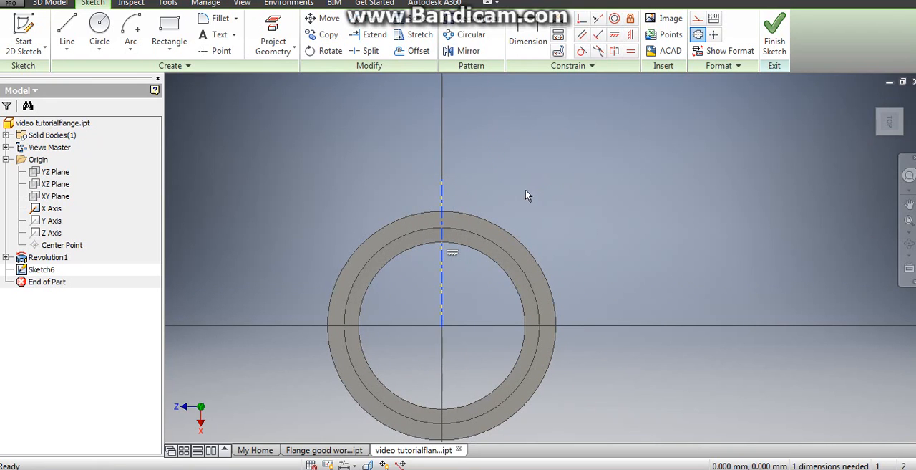
pyautogui.click(443, 204)
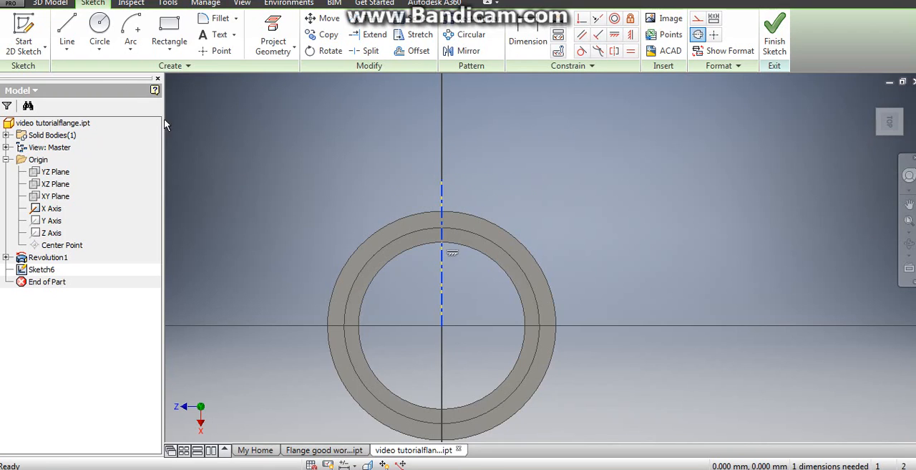
pyautogui.click(131, 50)
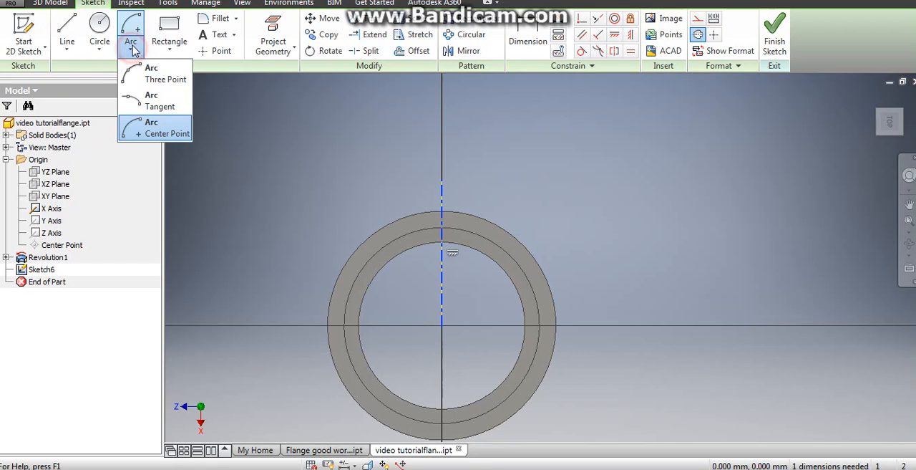
pyautogui.click(160, 134)
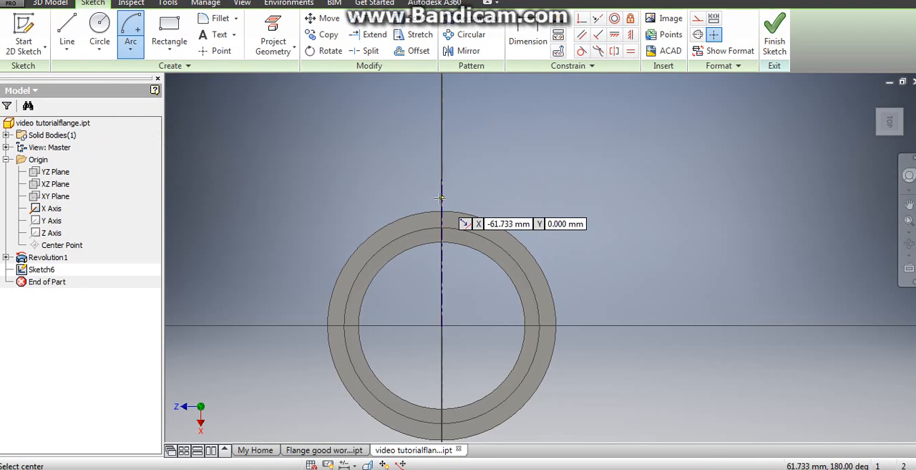
pyautogui.scroll(-3, 448, 191)
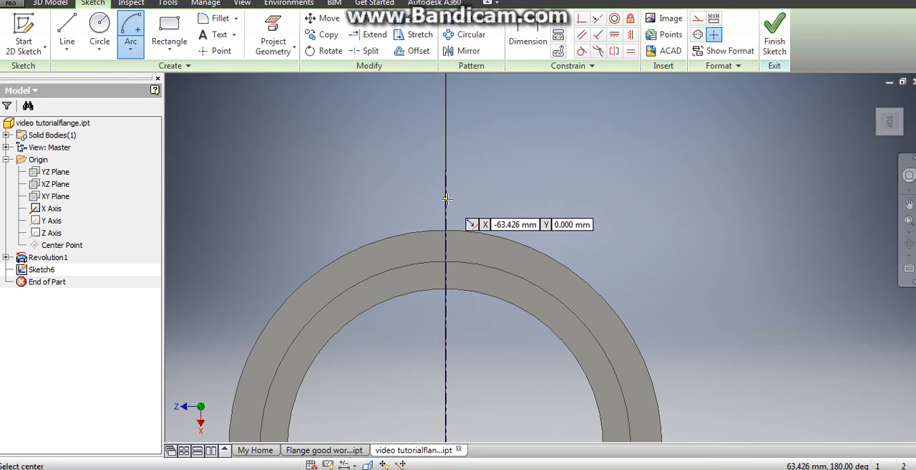
pyautogui.click(446, 199)
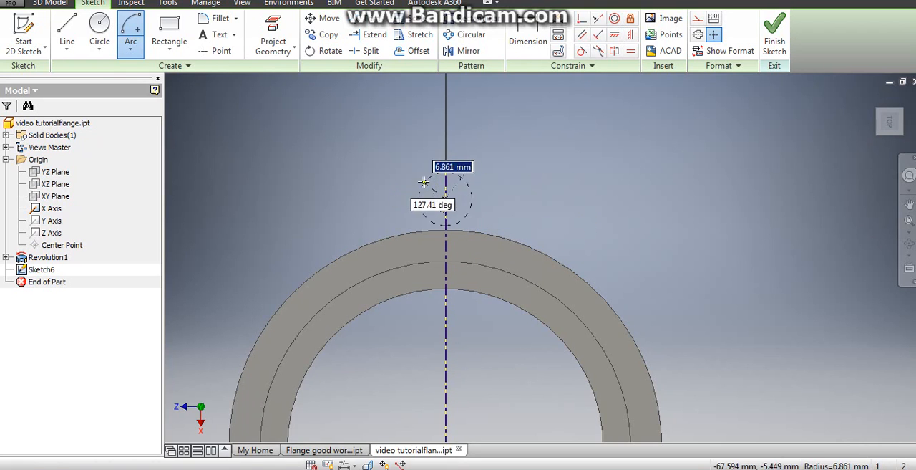
pyautogui.write('6')
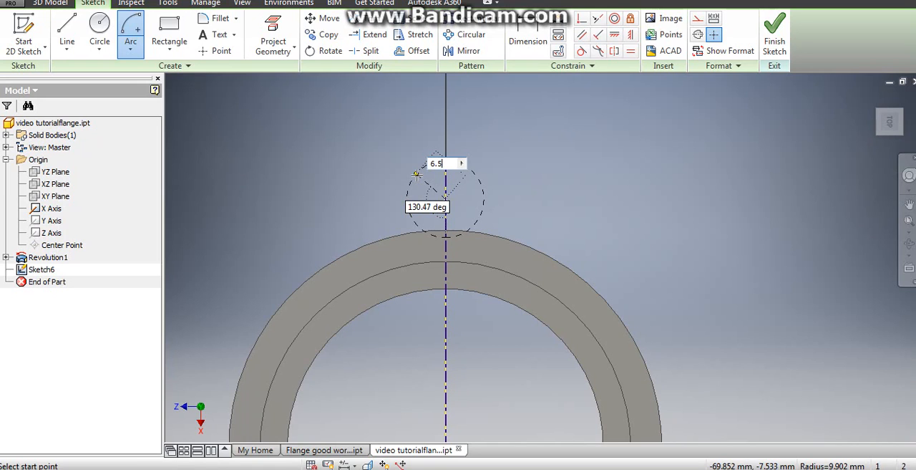
pyautogui.write('.5')
pyautogui.press('Tab')
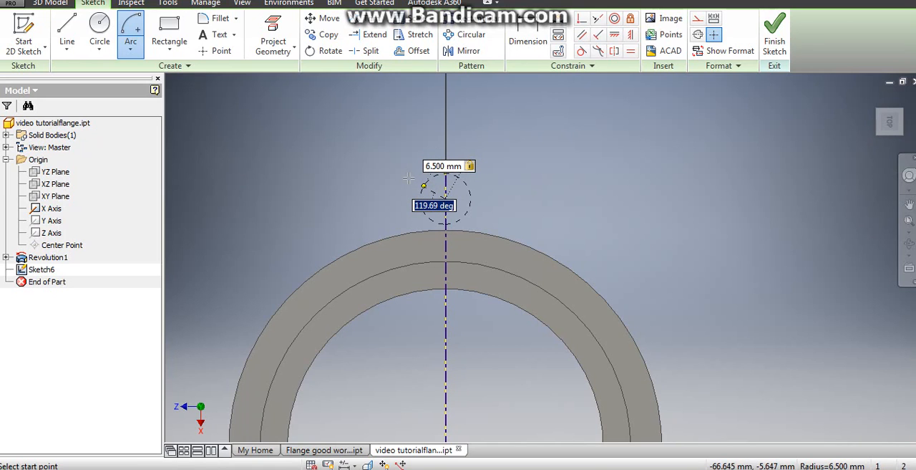
pyautogui.press('Return')
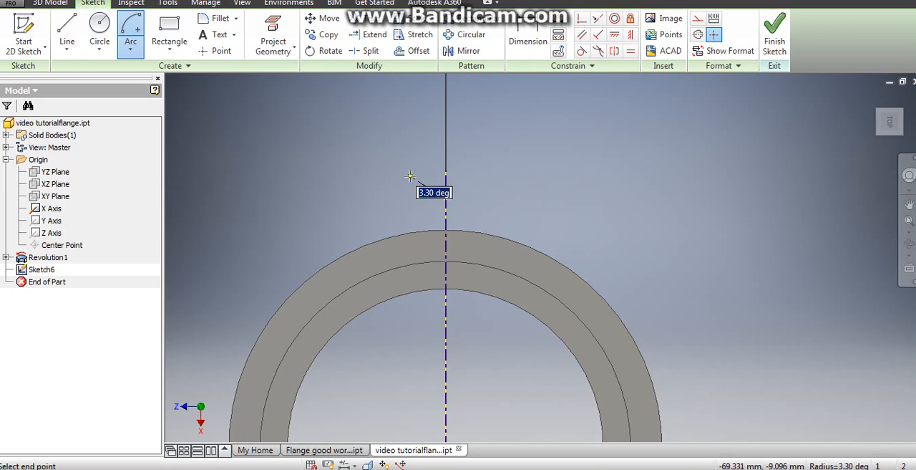
pyautogui.write('1')
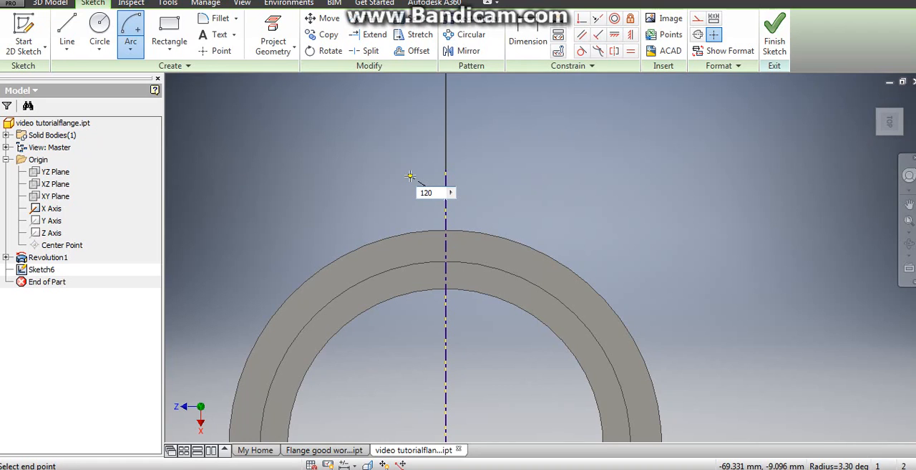
pyautogui.write('20')
pyautogui.press('Tab')
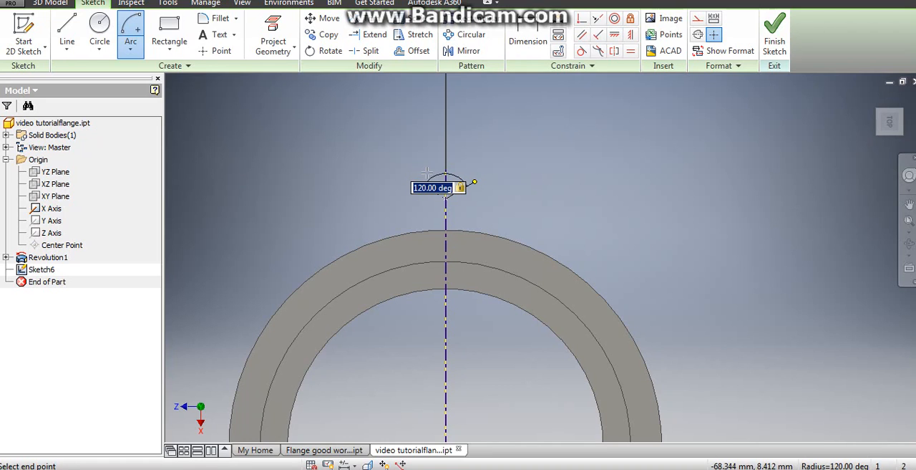
pyautogui.press('Return')
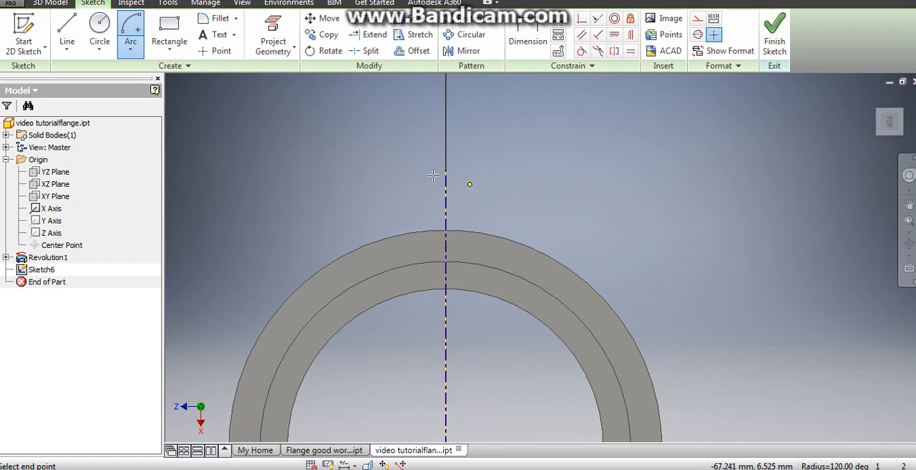
pyautogui.rightClick(474, 159)
pyautogui.click(513, 160)
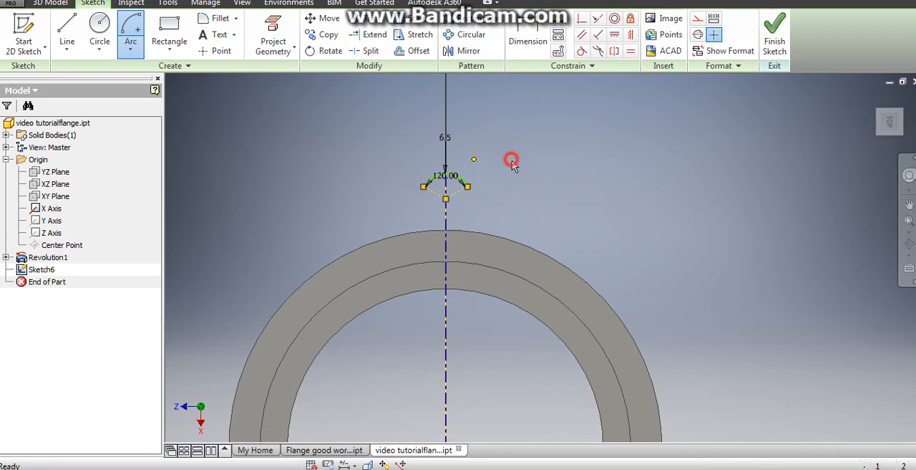
# - Project the circular edge lying just outside the inner rim of the flange's ring-shaped face into the sketch
pyautogui.scroll(2, 459, 177)
pyautogui.moveTo(478, 198); pyautogui.dragTo(513, 178, button='middle')
pyautogui.scroll(-1, 509, 184)
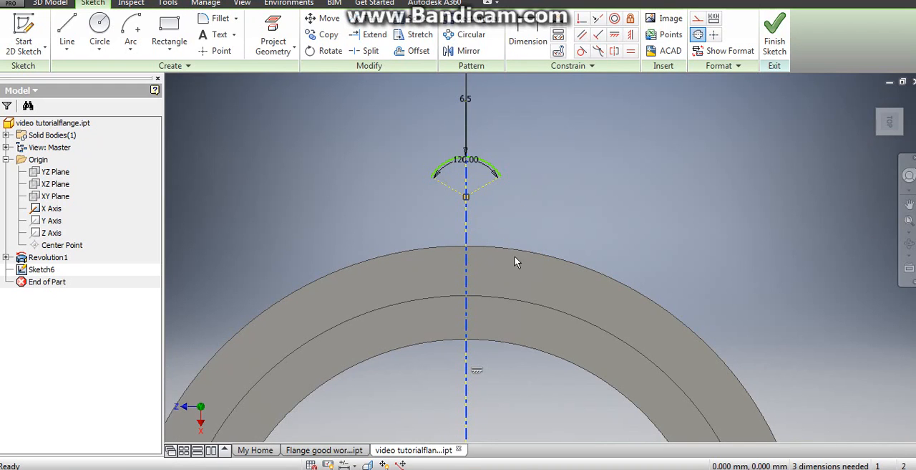
pyautogui.moveTo(515, 260)
pyautogui.mouseDown(button='middle')
pyautogui.moveTo(546, 153)
pyautogui.moveTo(550, 163)
pyautogui.moveTo(549, 139)
pyautogui.mouseUp(button='middle')
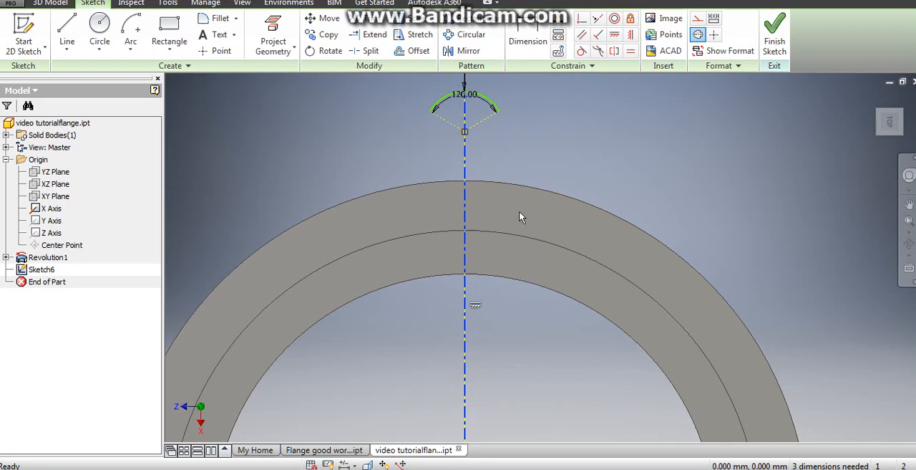
pyautogui.press('p')
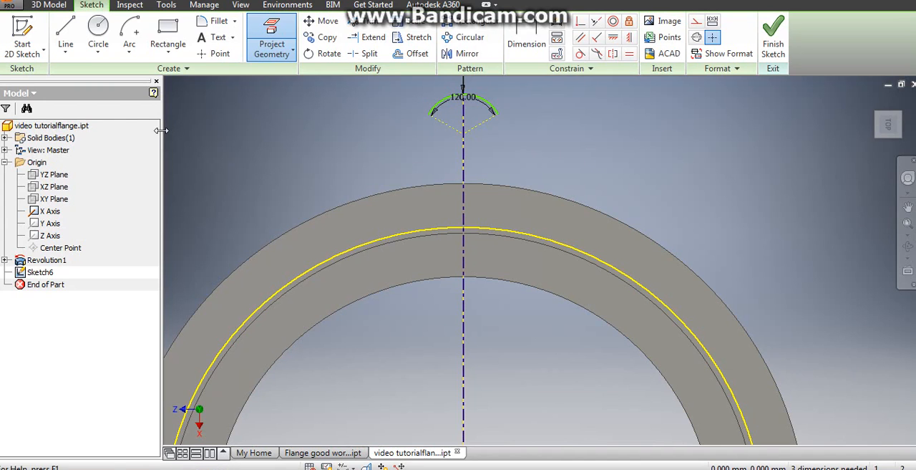
# - Draw two straight lines about 24 mm long from the arc's two ends down to the projected circle, mirrored across the centerline
pyautogui.click(65, 29)
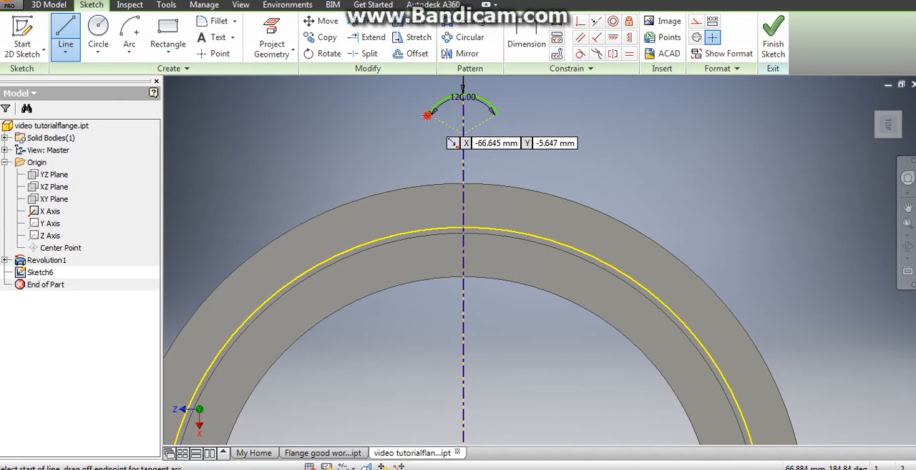
pyautogui.click(428, 113)
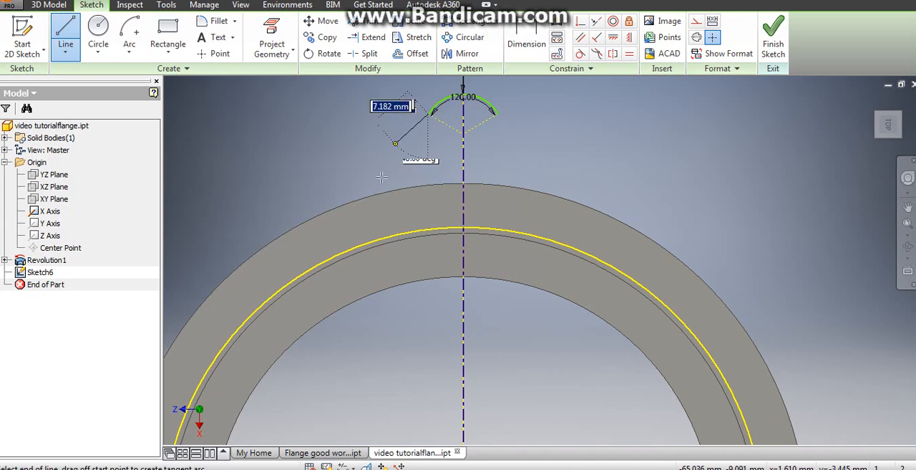
pyautogui.click(357, 245)
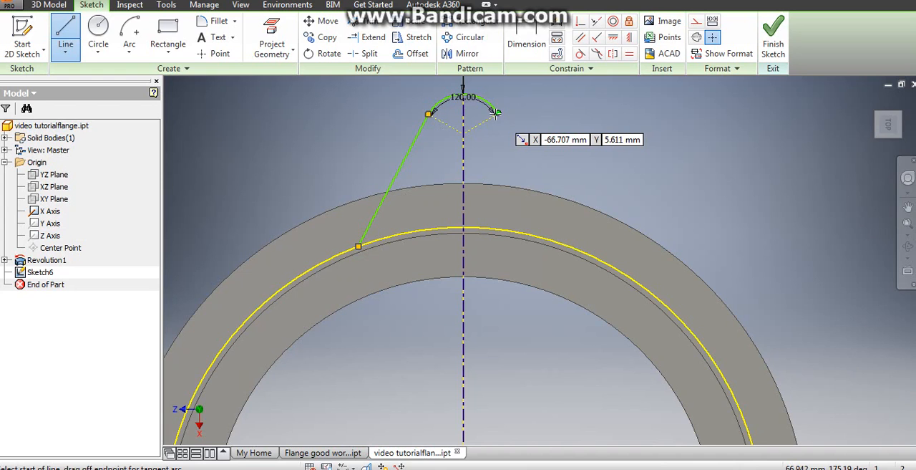
pyautogui.click(497, 113)
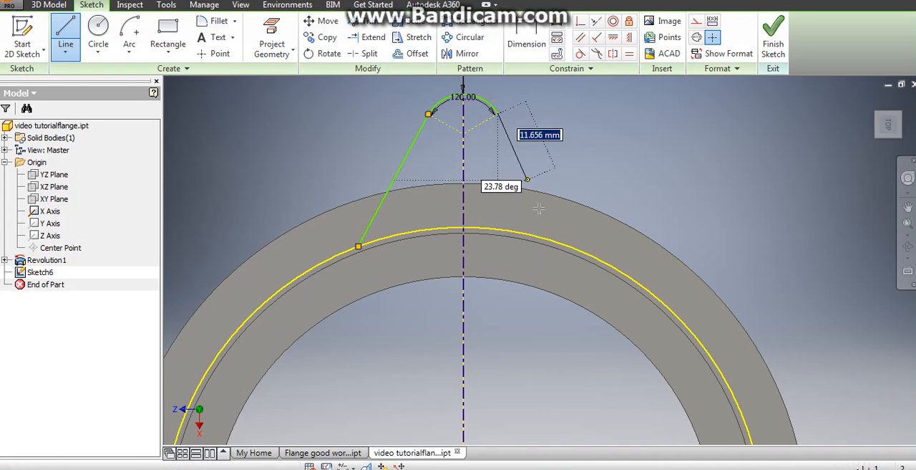
pyautogui.click(567, 245)
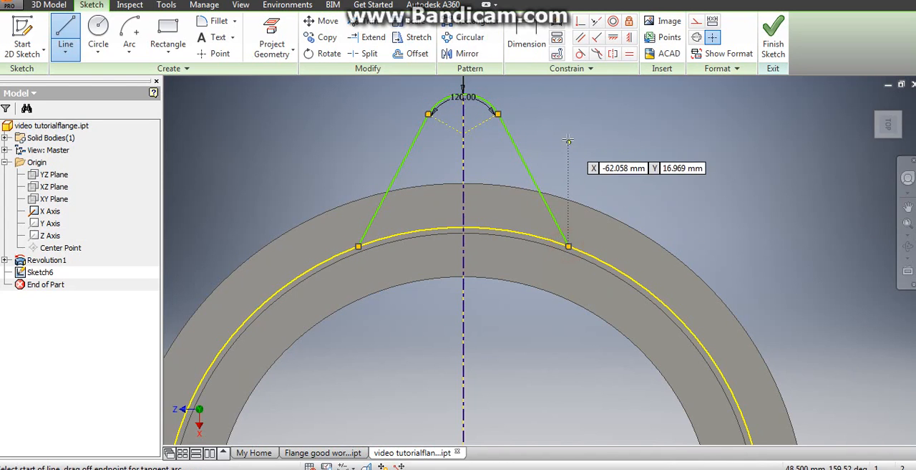
pyautogui.rightClick(568, 138)
pyautogui.click(617, 139)
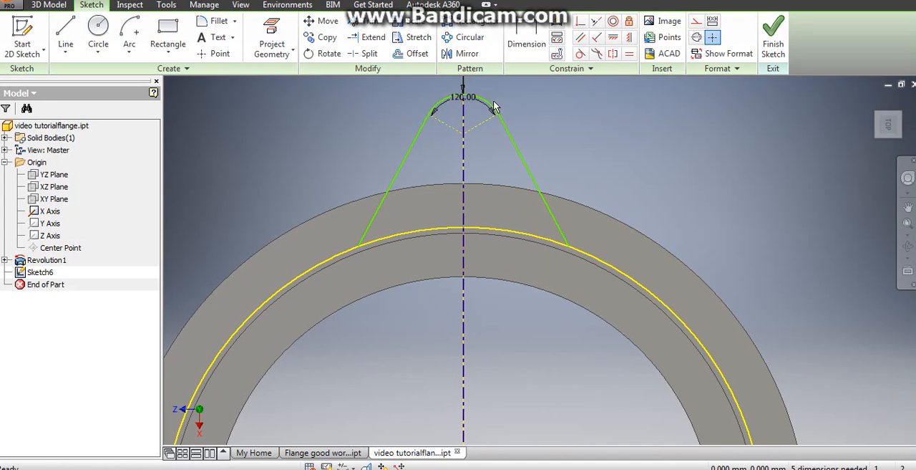
# - Apply a tangent constraint between the arc and the straight line on its right side
pyautogui.click(580, 54)
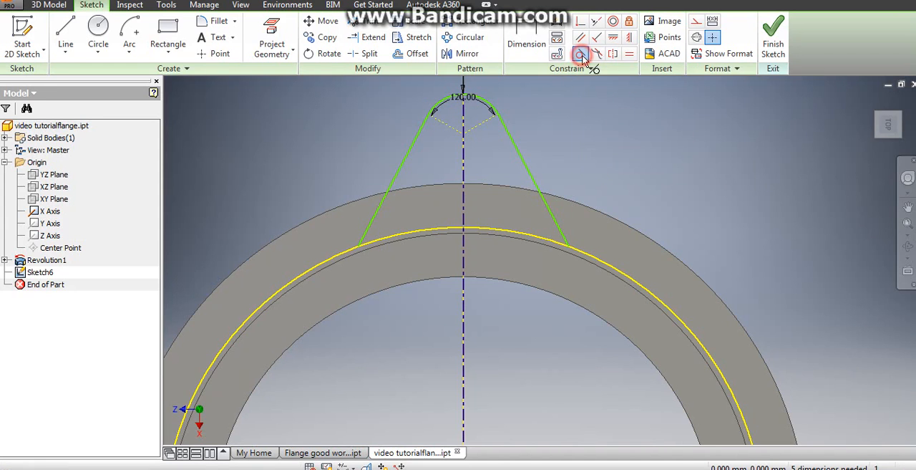
pyautogui.click(494, 107)
pyautogui.click(509, 134)
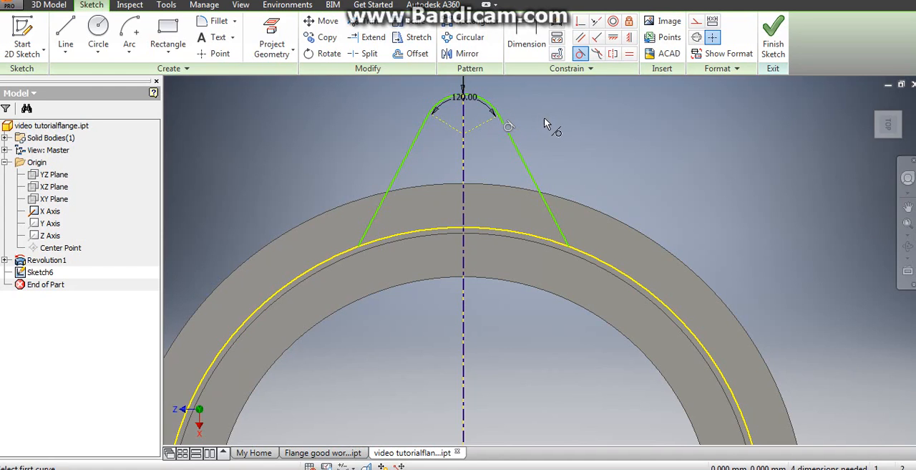
pyautogui.rightClick(544, 125)
pyautogui.click(588, 118)
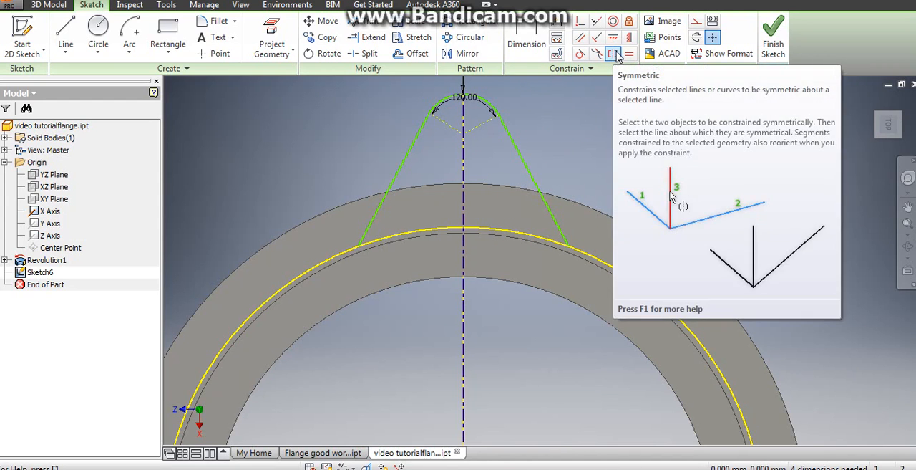
# - Constrain the two slanted lug lines to be symmetric about the vertical centerline
pyautogui.click(613, 54)
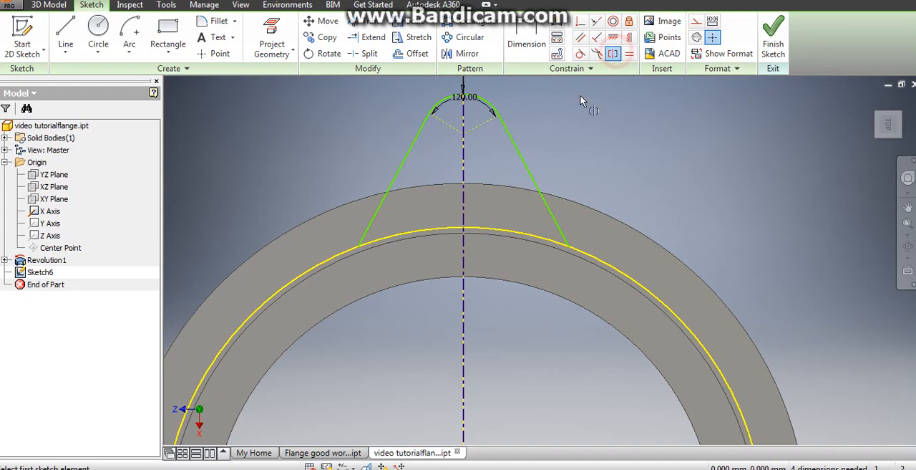
pyautogui.click(525, 170)
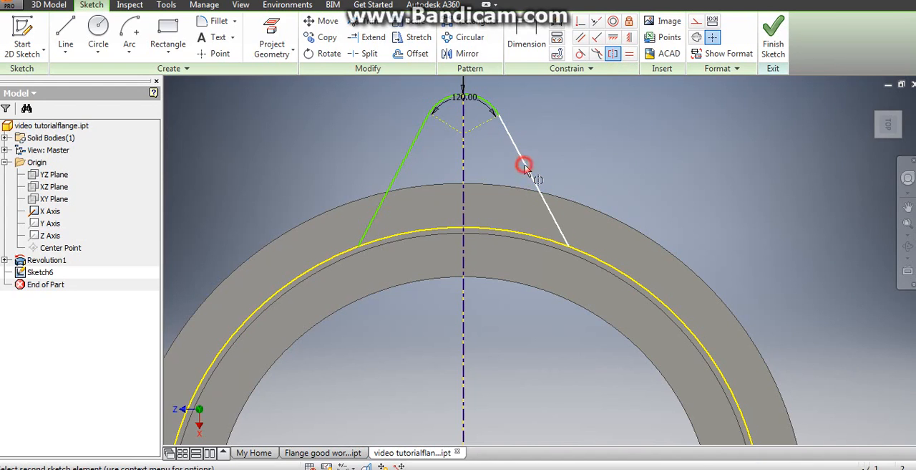
pyautogui.click(401, 170)
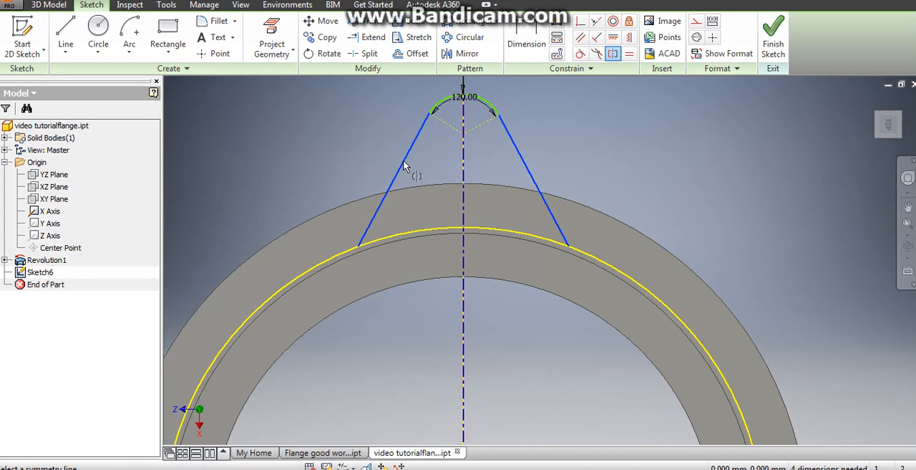
pyautogui.click(465, 181)
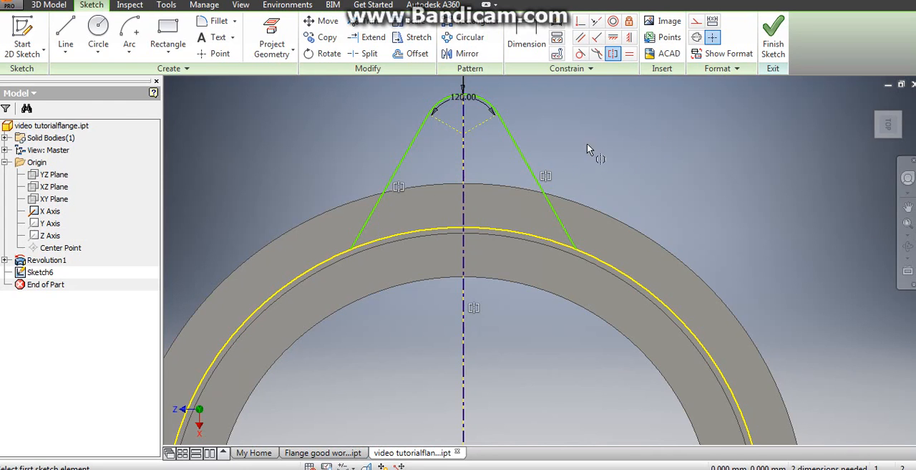
# - Dimension the arc's centre 58.5 mm from the ring's centre and finish the sketch
pyautogui.scroll(-2, 566, 157)
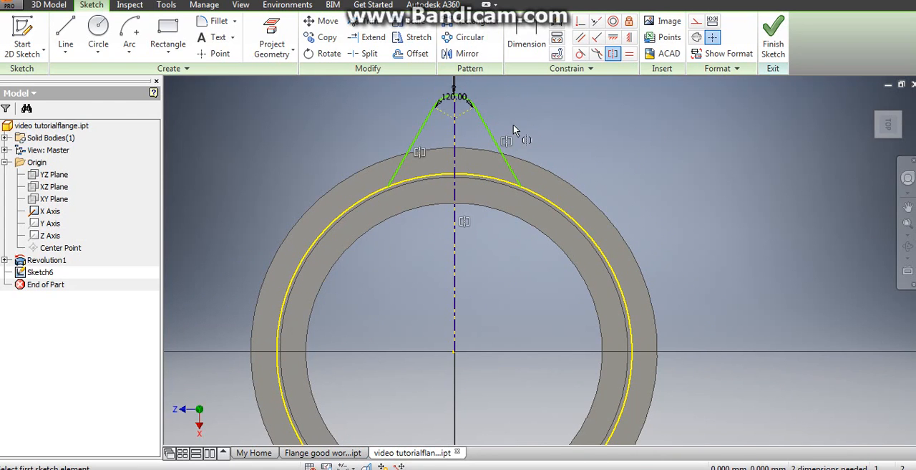
pyautogui.click(531, 36)
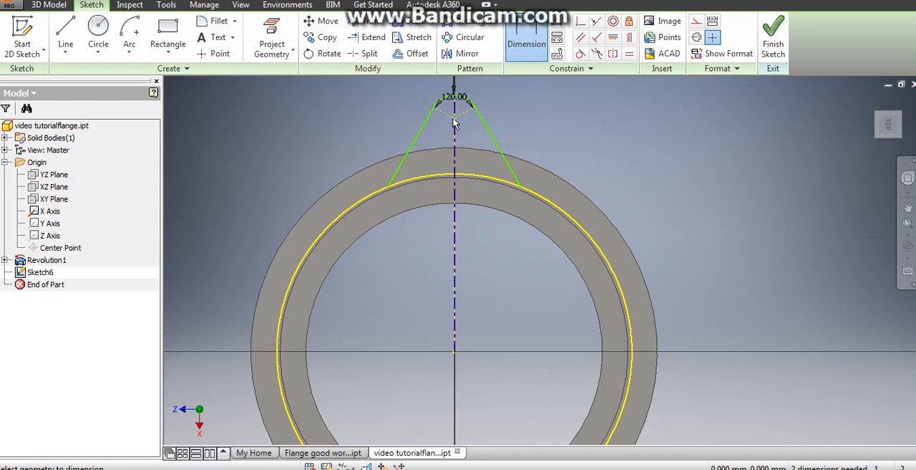
pyautogui.scroll(3, 458, 123)
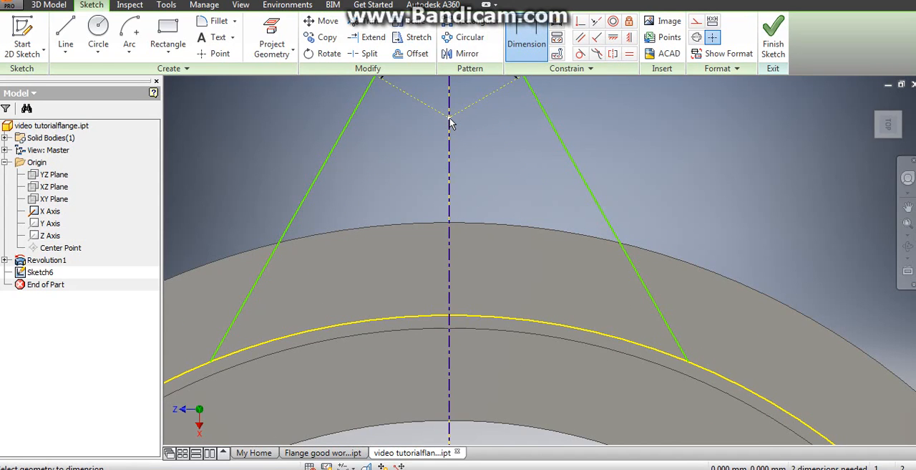
pyautogui.click(450, 118)
pyautogui.moveTo(485, 186); pyautogui.dragTo(464, 33, button='middle')
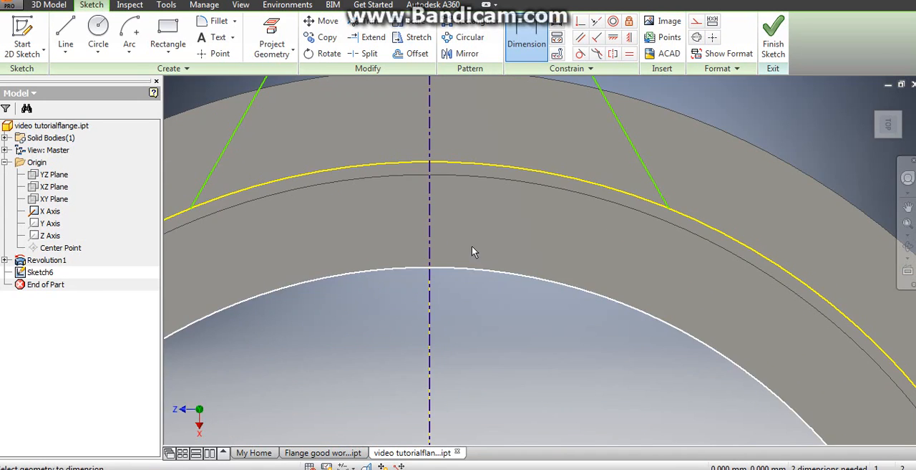
pyautogui.scroll(-5, 472, 250)
pyautogui.scroll(3, 485, 327)
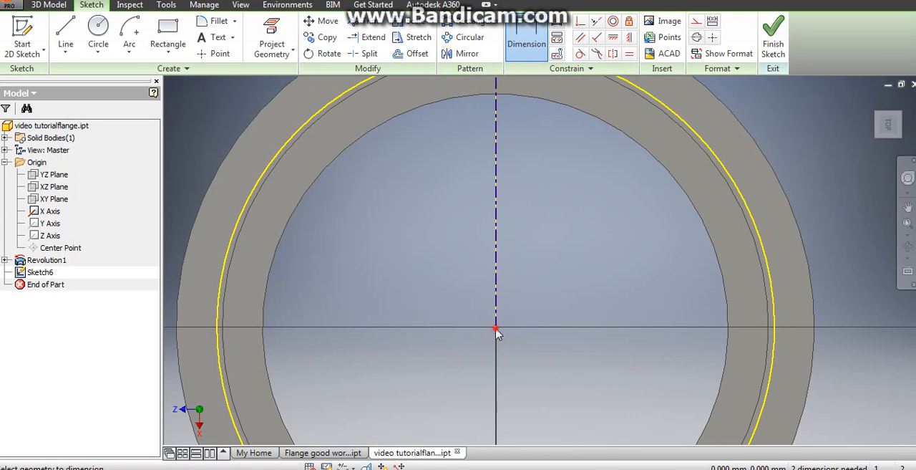
pyautogui.click(496, 330)
pyautogui.click(582, 212)
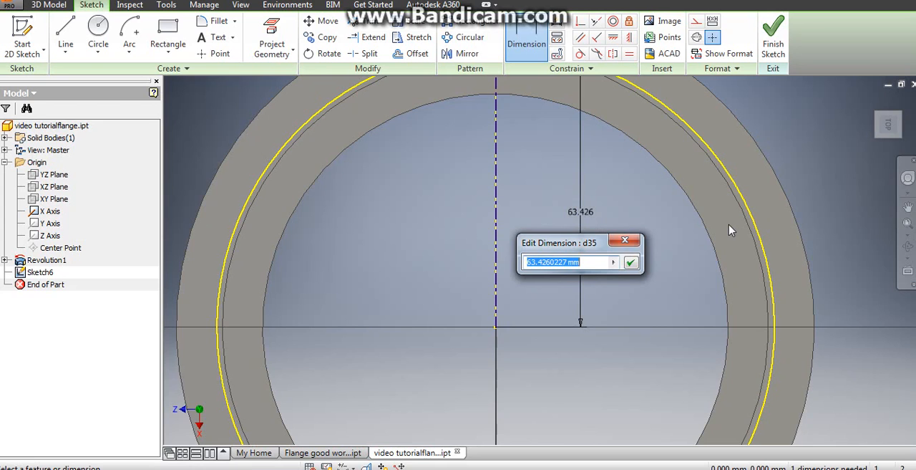
pyautogui.write('58.5')
pyautogui.press('Return')
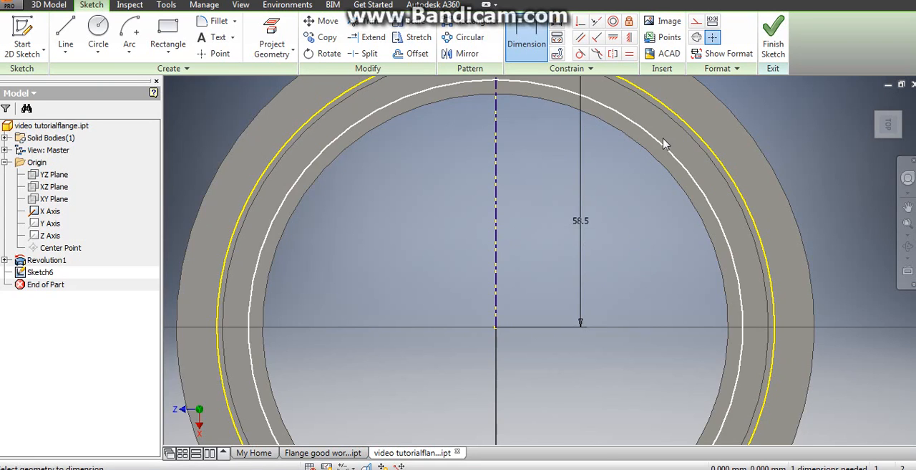
pyautogui.scroll(-3, 566, 178)
pyautogui.rightClick(571, 177)
pyautogui.click(622, 169)
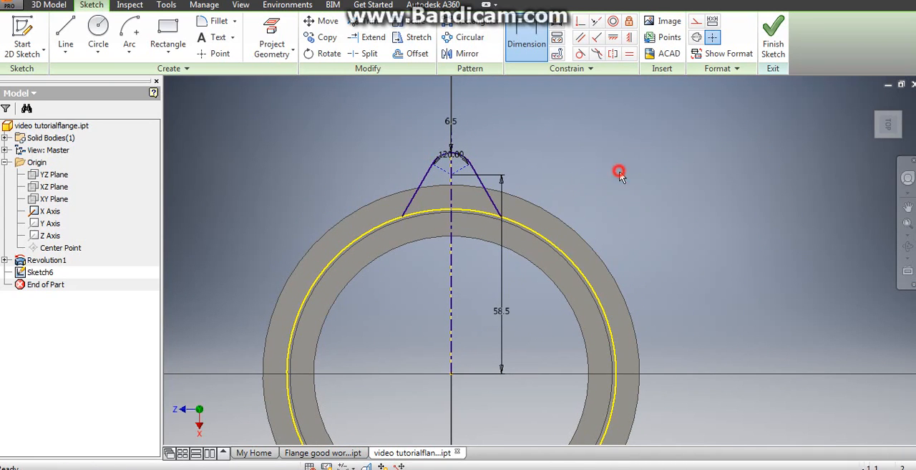
pyautogui.click(773, 39)
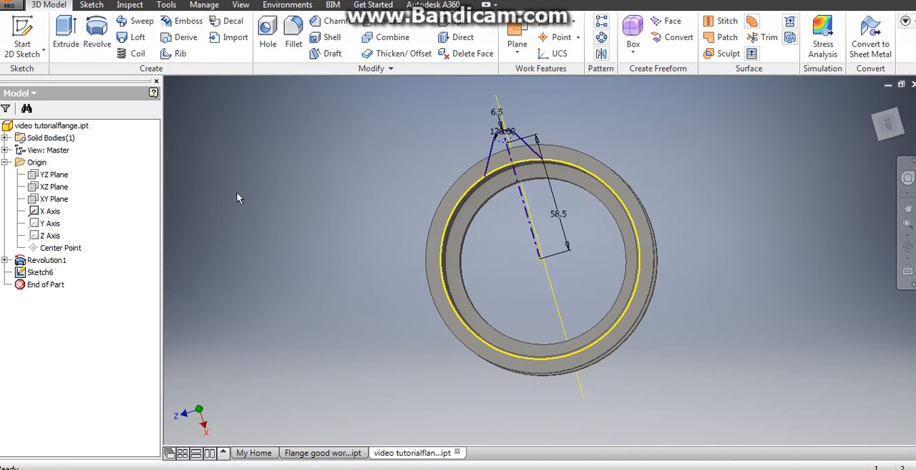
# - Extrude the lug profile 8 mm in Direction 2, back over the flange's thickness, as a Join to the existing solid
pyautogui.scroll(3, 282, 213)
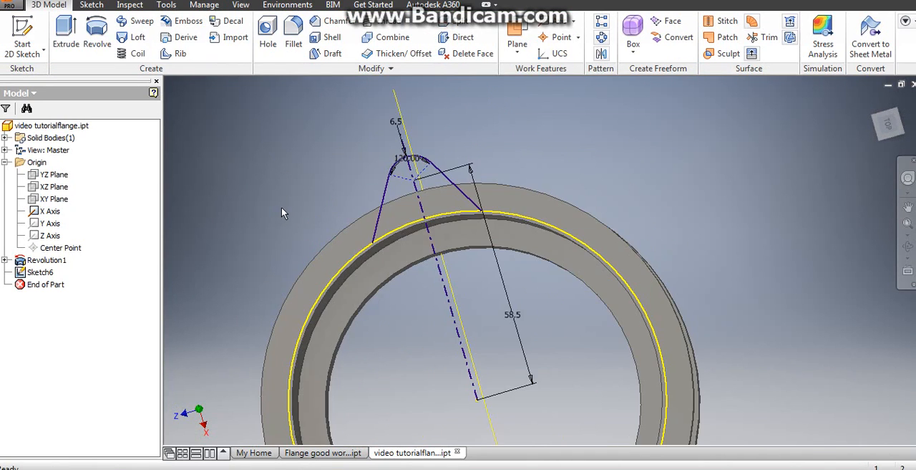
pyautogui.click(66, 32)
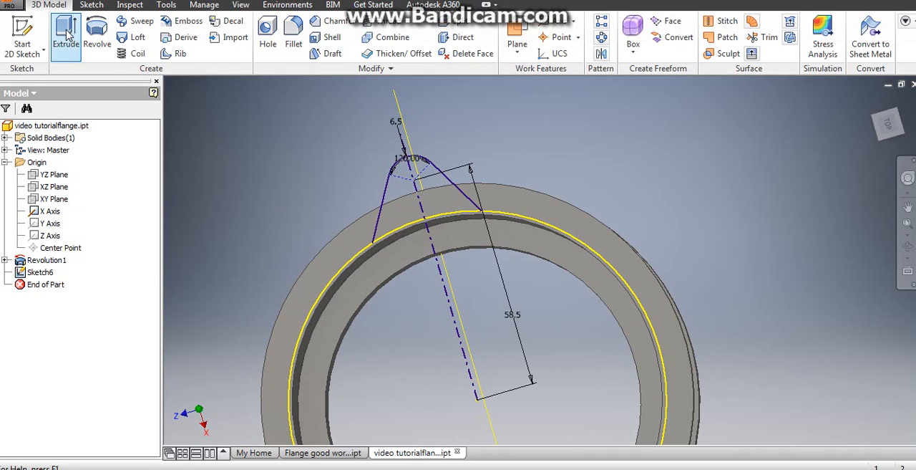
pyautogui.click(404, 192)
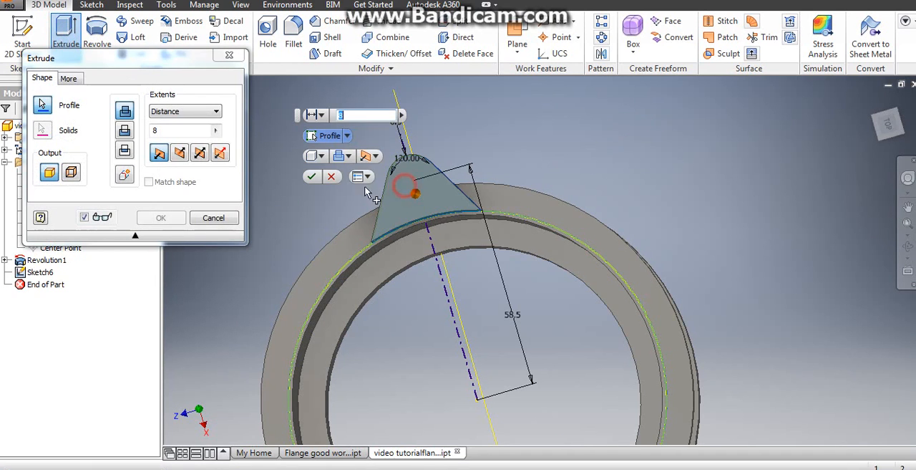
pyautogui.keyDown('shift'); pyautogui.moveTo(351, 213); pyautogui.dragTo(436, 204, button='middle'); pyautogui.keyUp('shift')
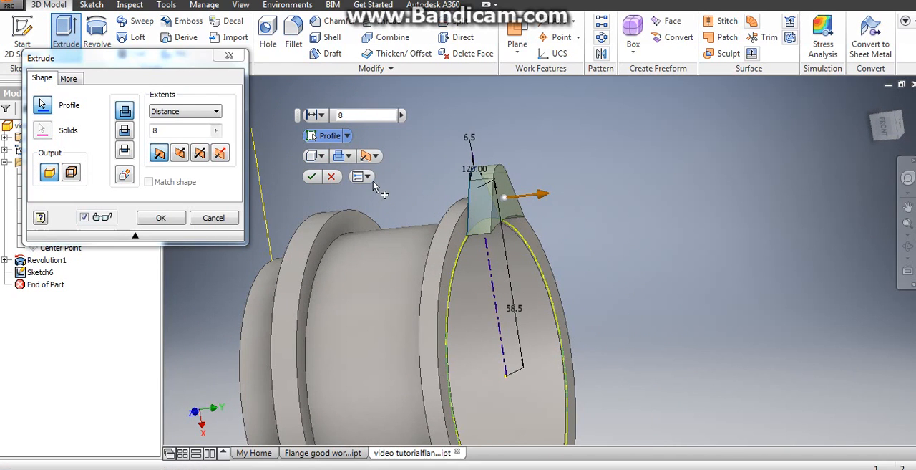
pyautogui.click(377, 157)
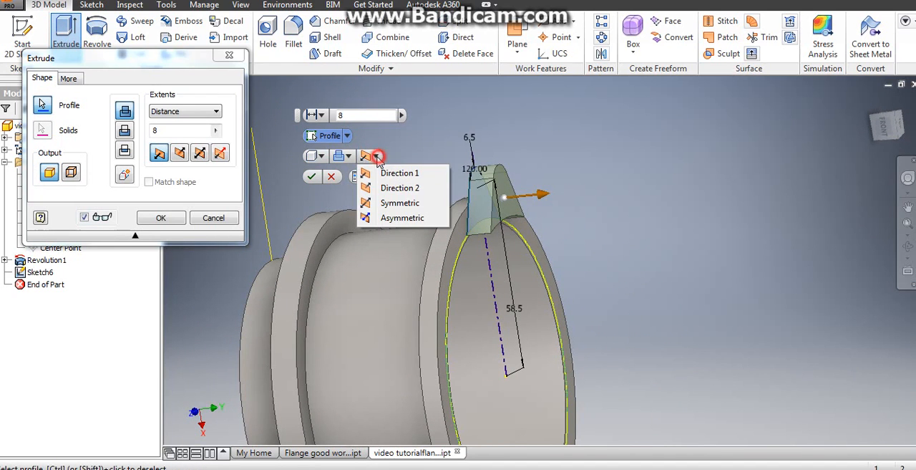
pyautogui.click(393, 189)
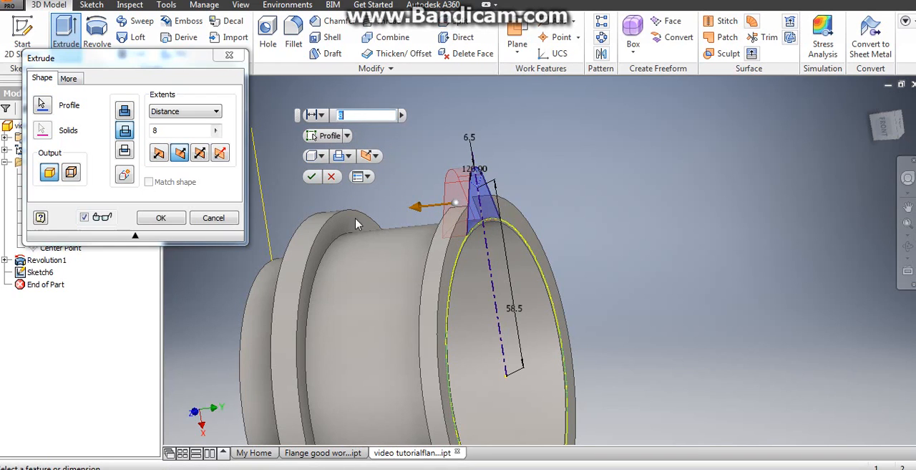
pyautogui.click(125, 111)
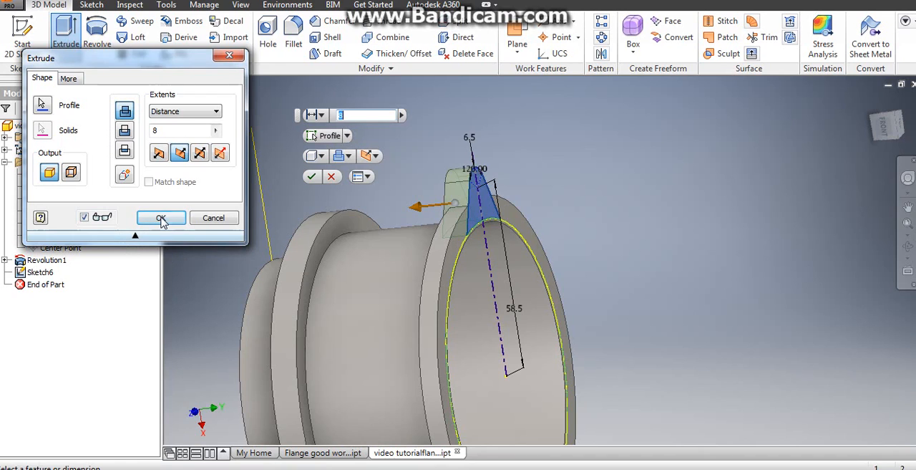
pyautogui.click(161, 217)
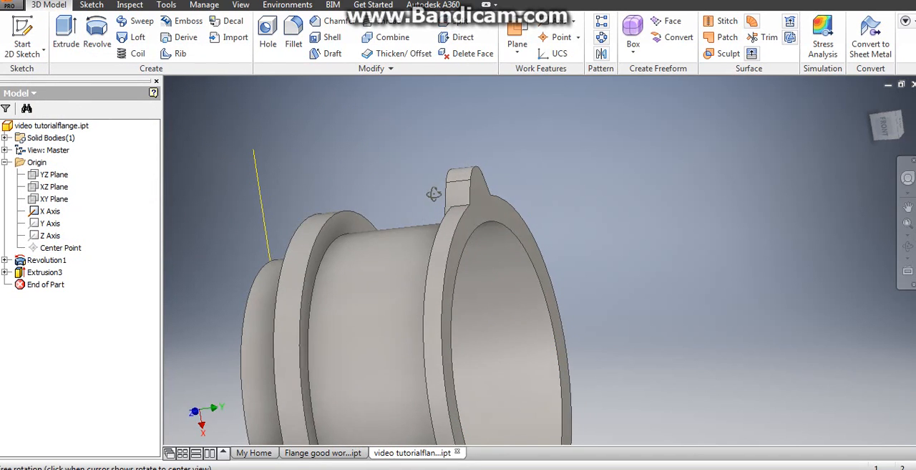
pyautogui.keyDown('shift'); pyautogui.moveTo(436, 194); pyautogui.dragTo(613, 180, button='middle'); pyautogui.keyUp('shift')
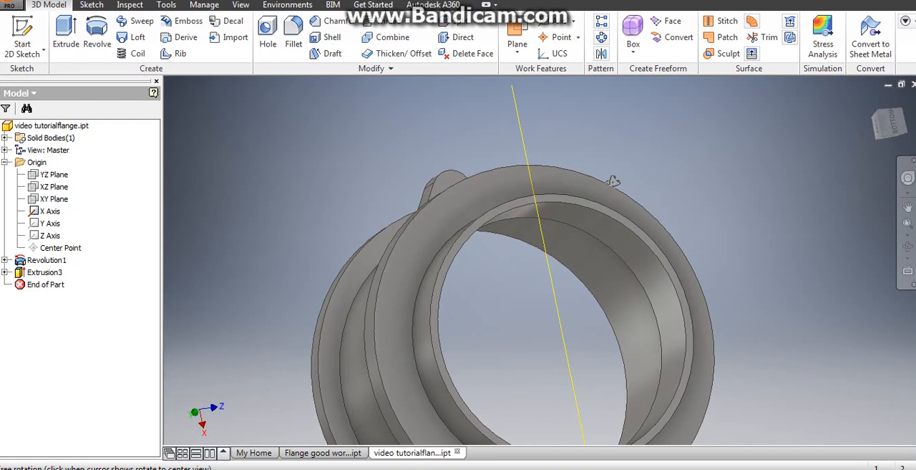
pyautogui.scroll(5, 531, 186)
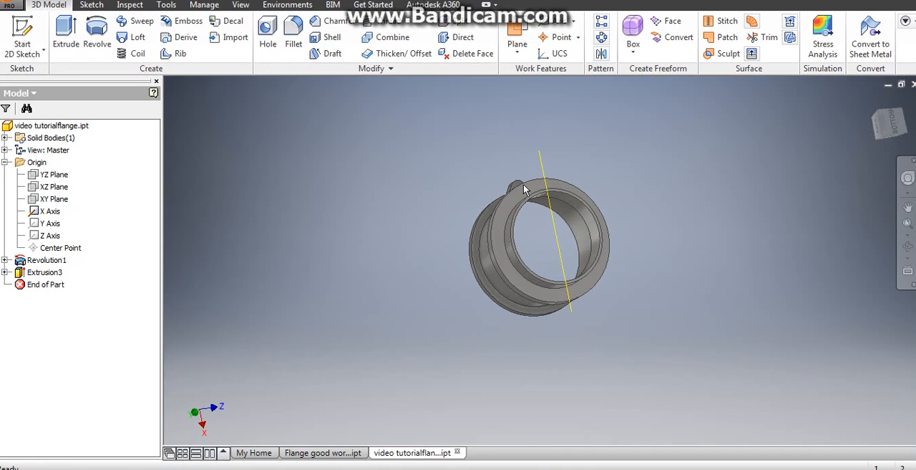
# - Update the part's physical properties in iProperties to read its mass, area and volume
pyautogui.click(10, 5)
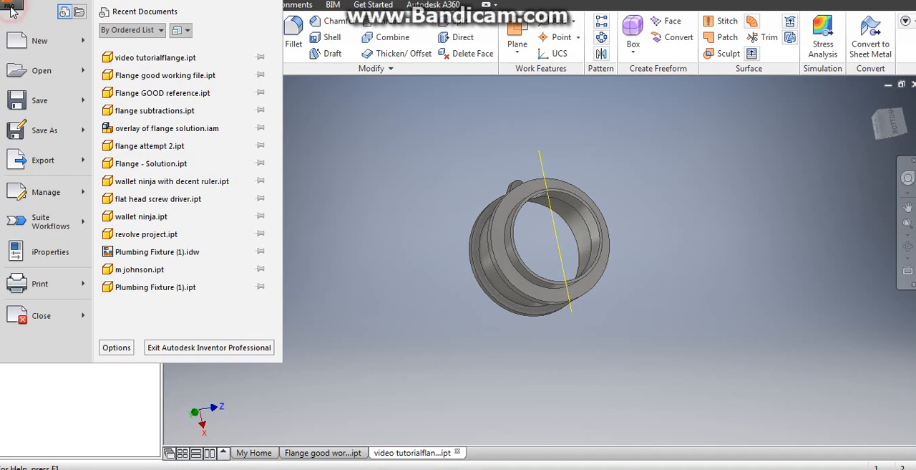
pyautogui.click(52, 247)
pyautogui.click(523, 43)
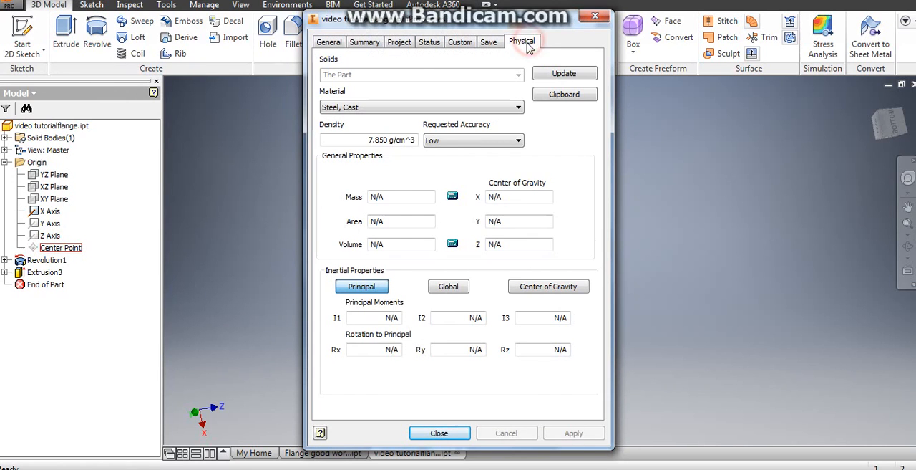
pyautogui.click(555, 73)
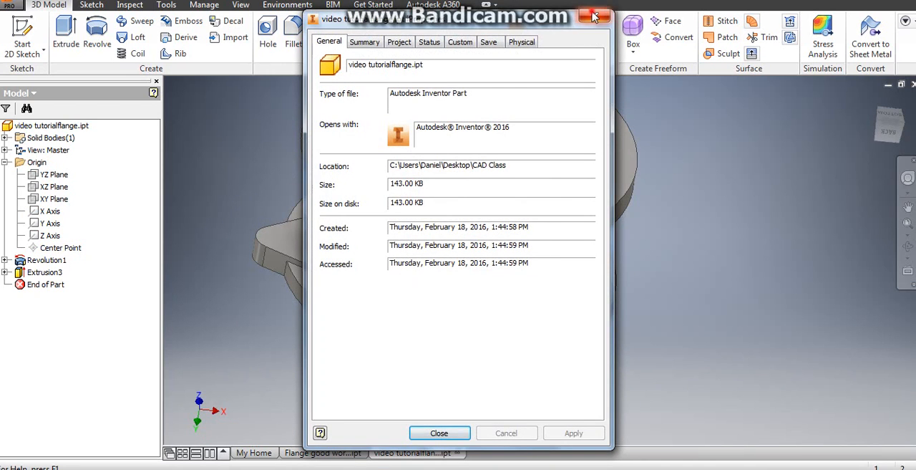
pyautogui.press('Escape')
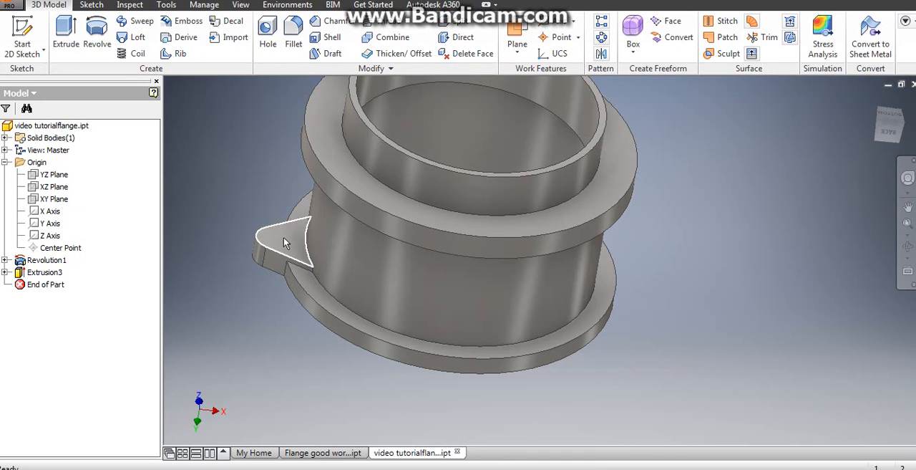
# - Place a hole with Concentric placement on the lug's flat face, referenced to the arc edge of its rounded end
pyautogui.click(267, 50)
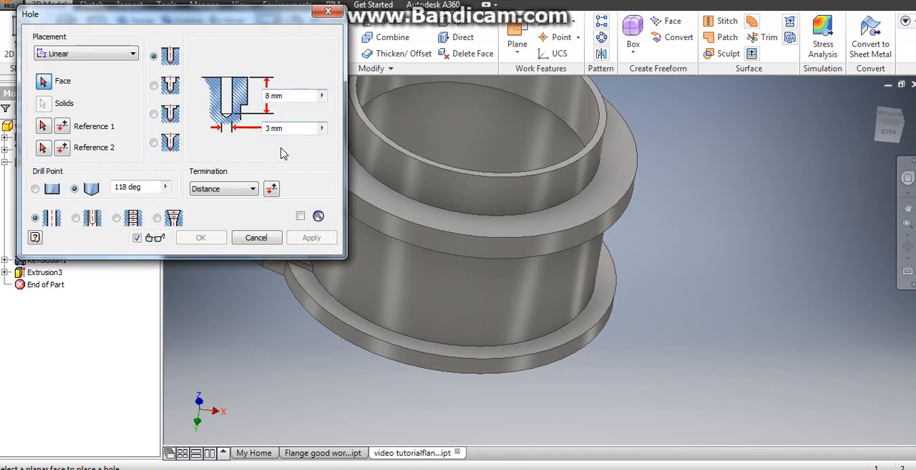
pyautogui.moveTo(214, 9); pyautogui.dragTo(617, 31)
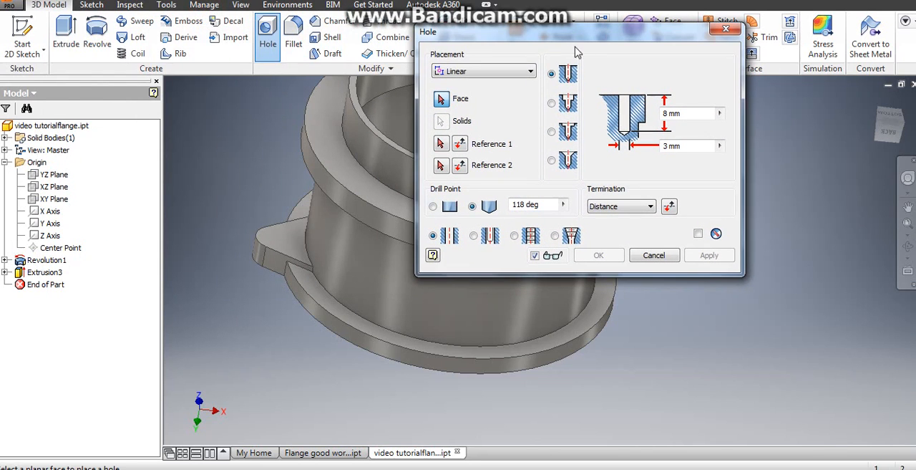
pyautogui.click(531, 74)
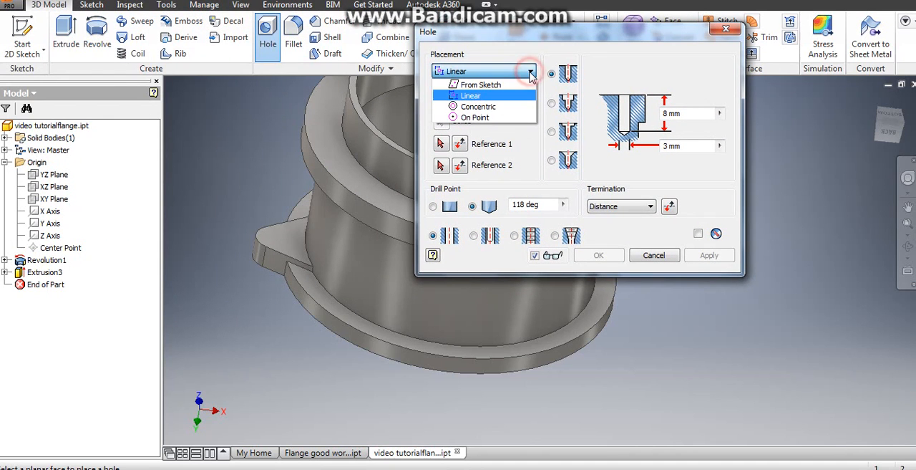
pyautogui.click(511, 106)
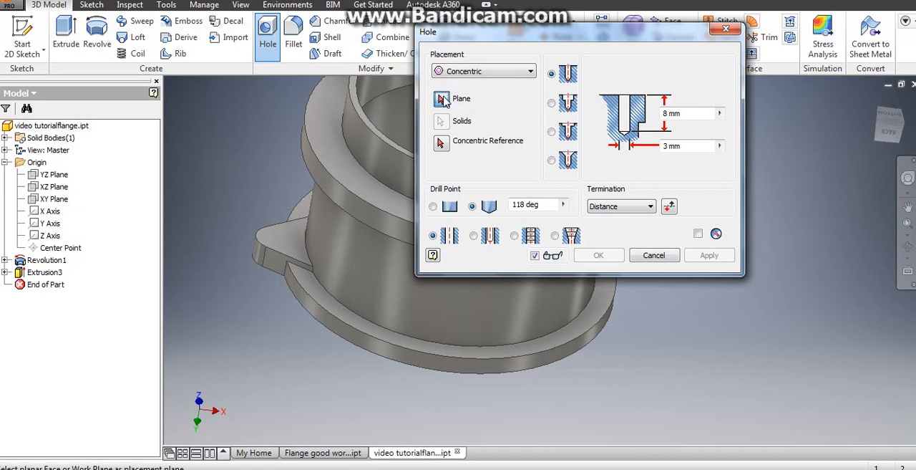
pyautogui.click(289, 245)
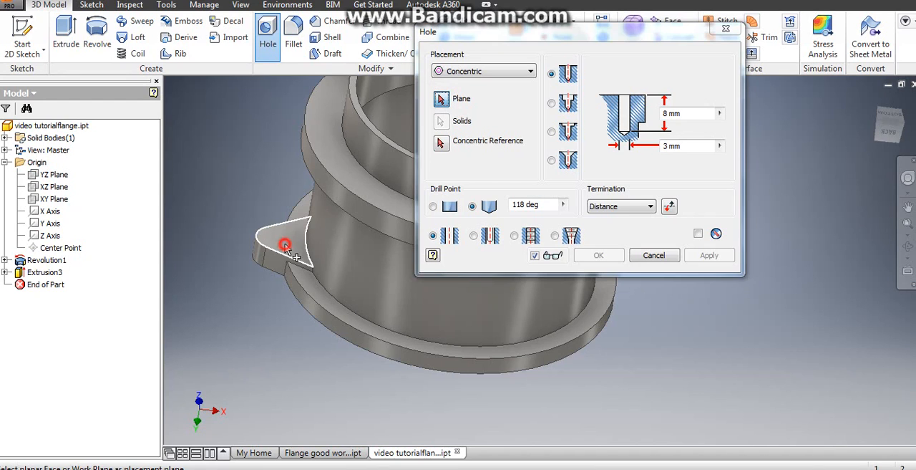
pyautogui.click(442, 143)
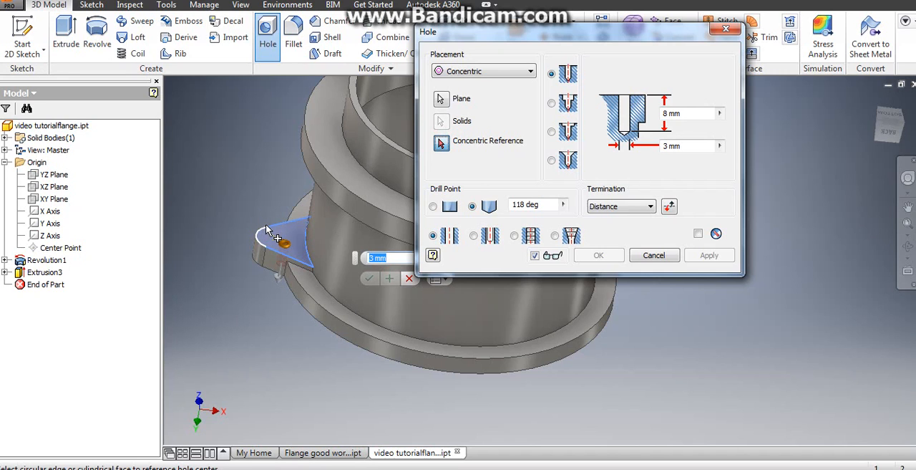
pyautogui.scroll(2, 258, 236)
pyautogui.scroll(2, 252, 238)
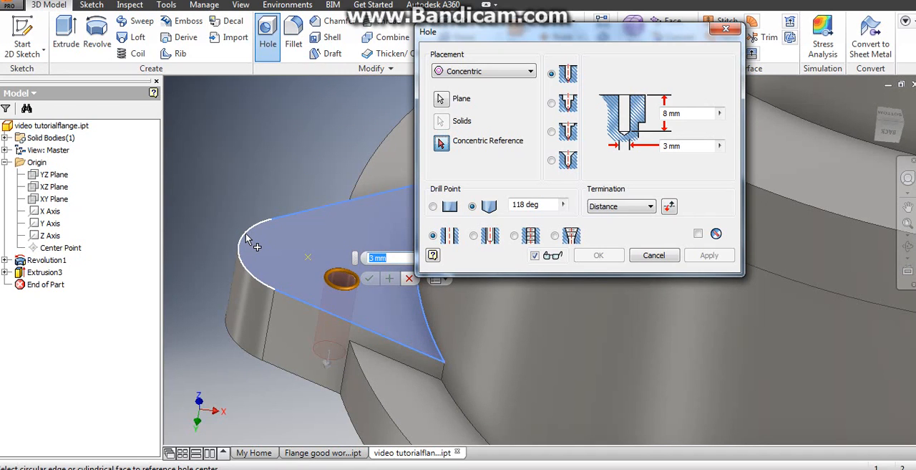
pyautogui.click(246, 234)
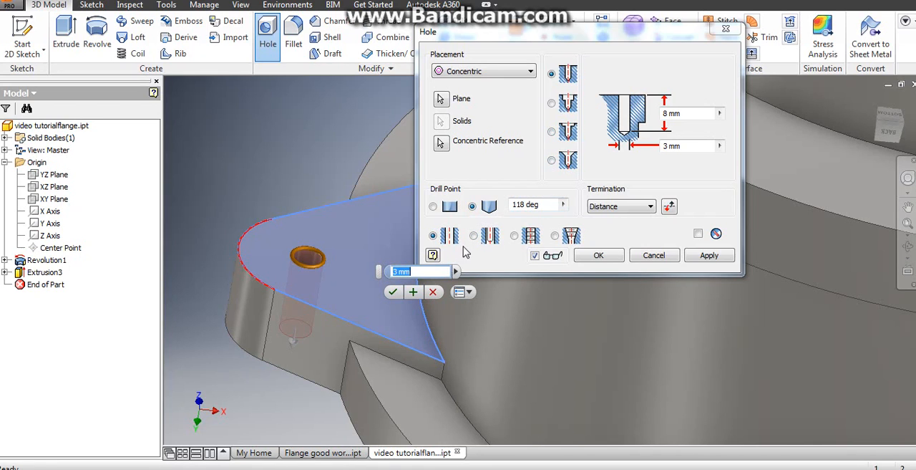
# - Make the lug hole a tapped ANSI Metric M Profile thread, size 6 (M6x1), terminating Through All, and create it
pyautogui.click(514, 236)
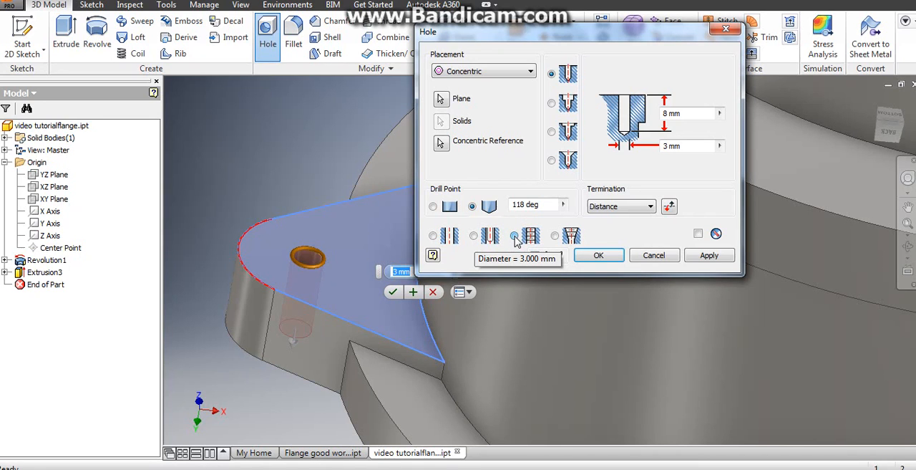
pyautogui.click(515, 236)
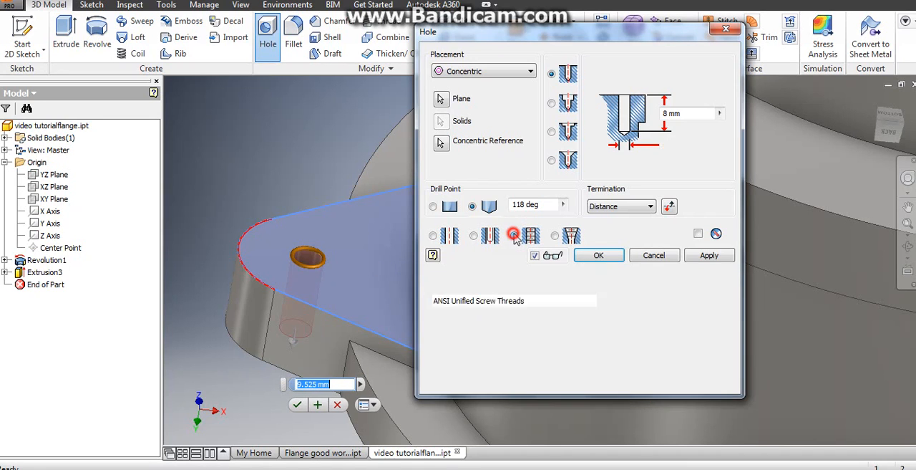
pyautogui.click(507, 301)
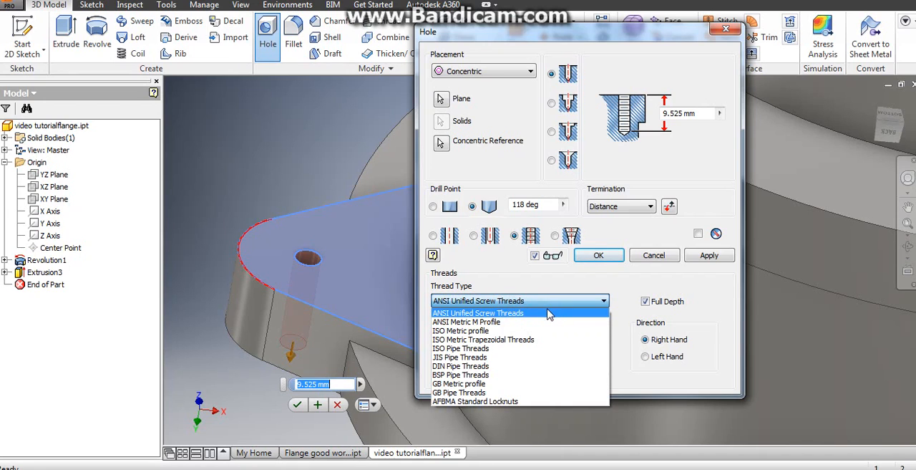
pyautogui.click(539, 323)
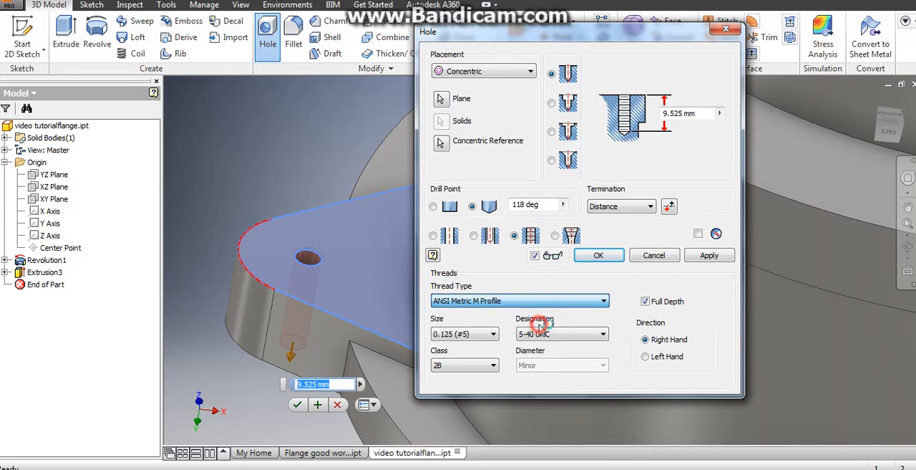
pyautogui.click(494, 335)
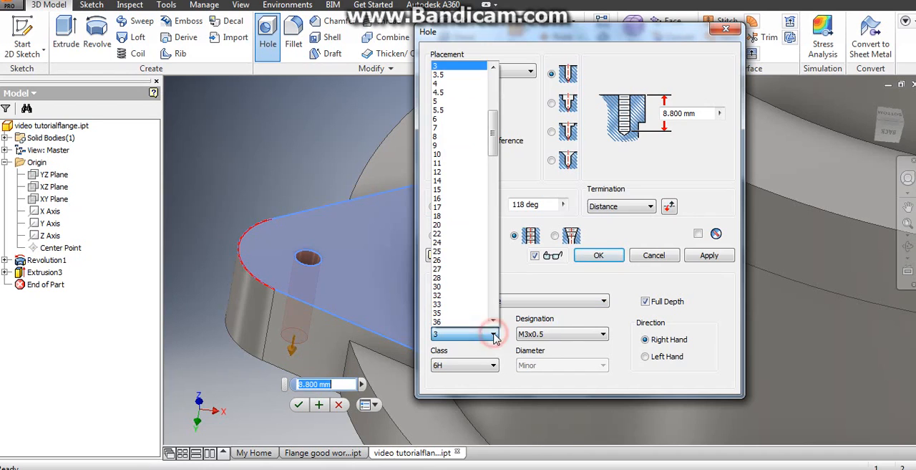
pyautogui.click(465, 123)
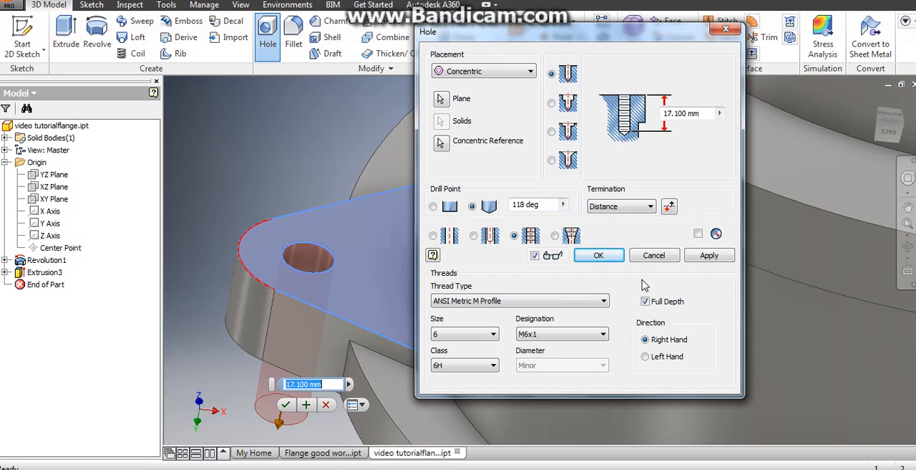
pyautogui.click(652, 206)
pyautogui.click(637, 229)
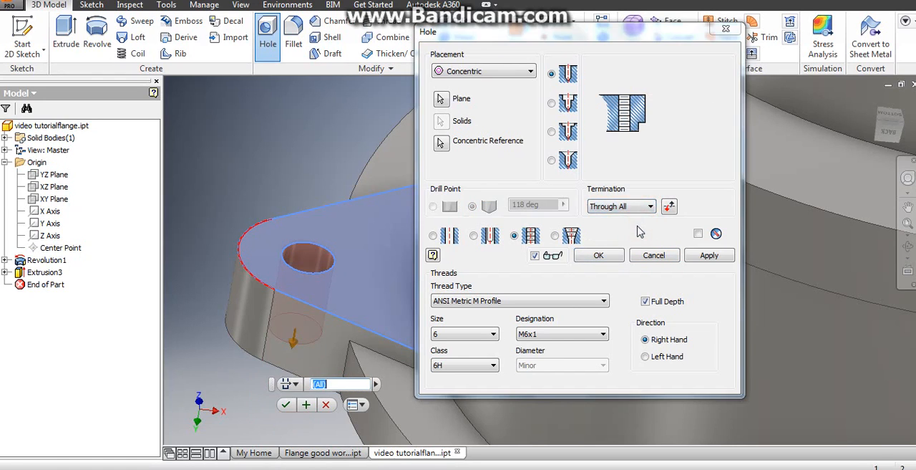
pyautogui.click(600, 256)
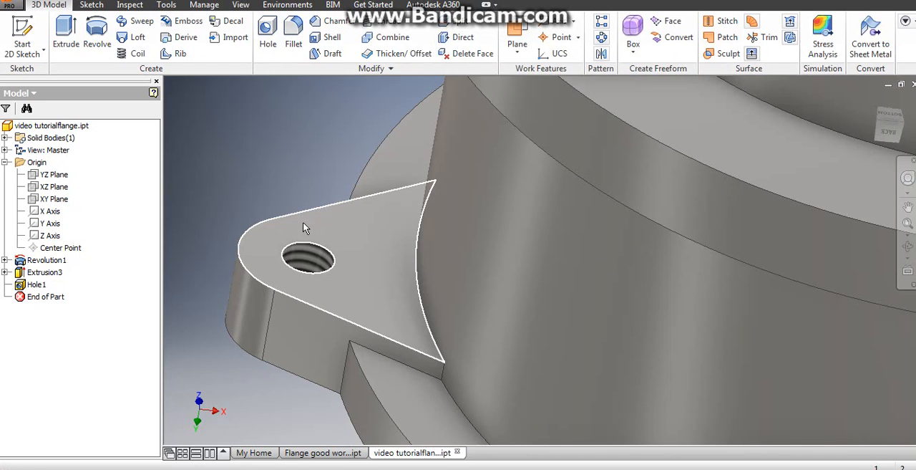
# - Start a circular pattern with the lug extrusion and its threaded hole as the features
pyautogui.scroll(2, 304, 223)
pyautogui.keyDown('shift'); pyautogui.moveTo(317, 251); pyautogui.dragTo(262, 266, button='middle'); pyautogui.keyUp('shift')
pyautogui.scroll(3, 313, 248)
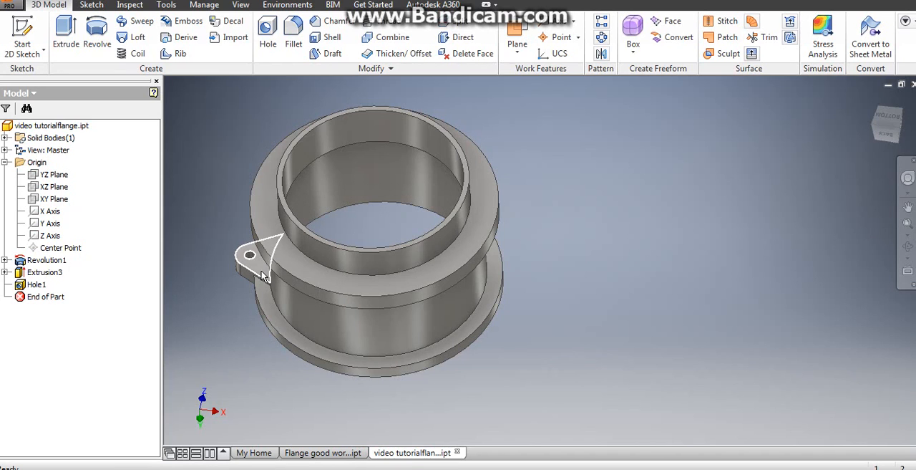
pyautogui.click(601, 37)
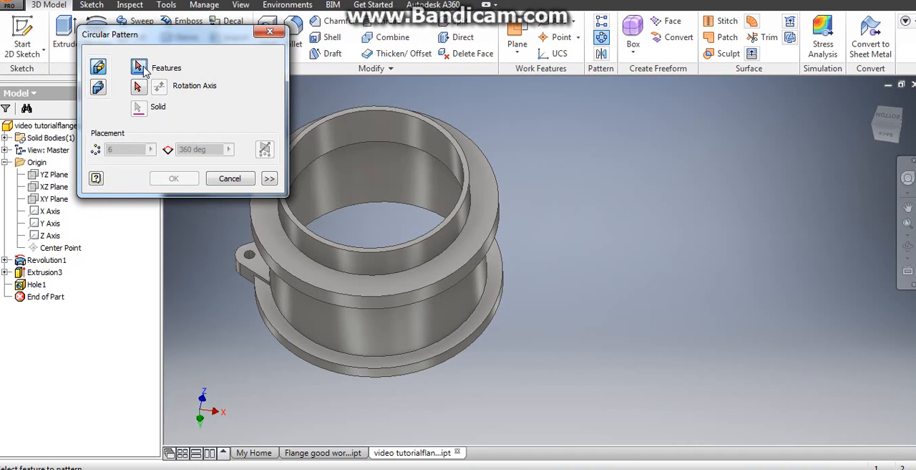
pyautogui.click(140, 66)
pyautogui.scroll(3, 232, 227)
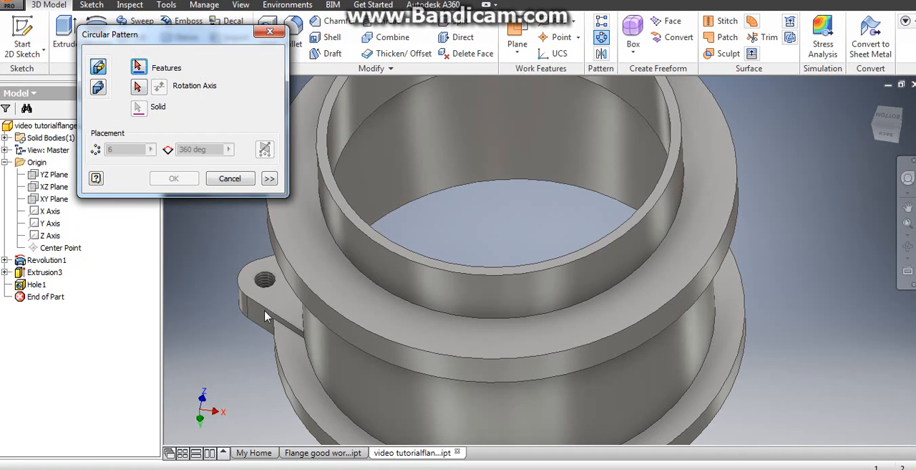
pyautogui.click(139, 67)
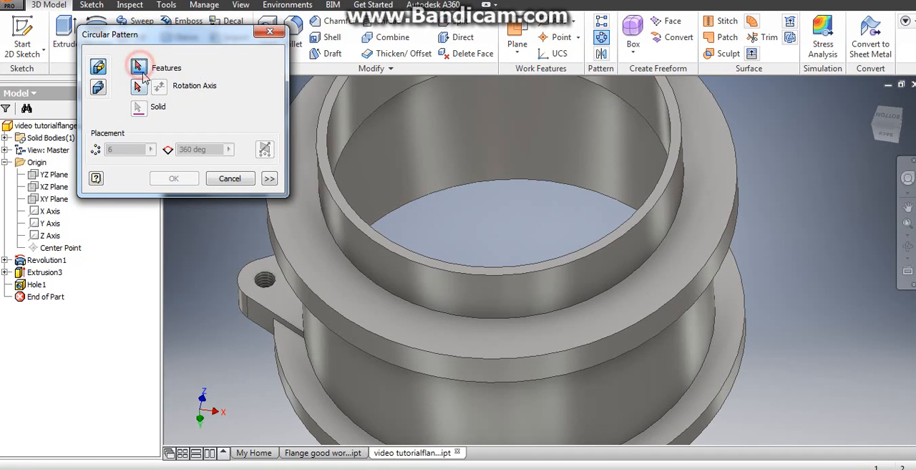
pyautogui.click(267, 307)
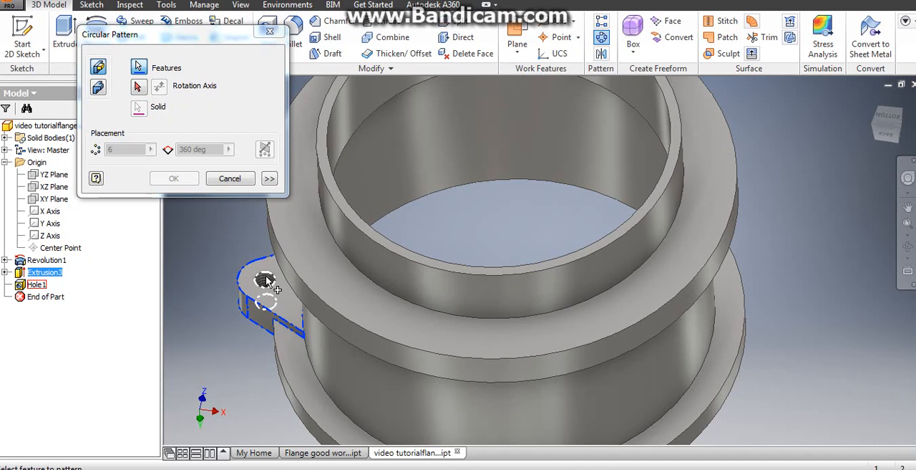
pyautogui.click(267, 278)
# - Pattern the lug and hole around the axis of the lugged flange's outer rim, with 3 occurrences over 360 degrees
pyautogui.click(140, 87)
pyautogui.scroll(-3, 215, 325)
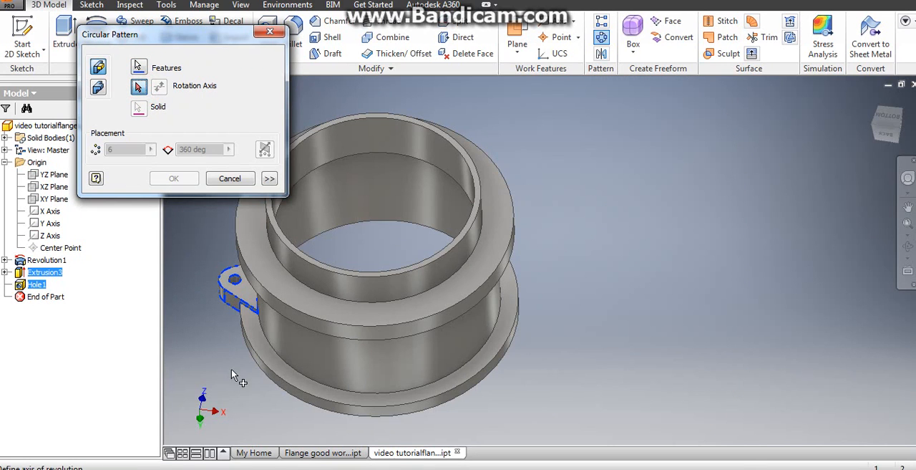
pyautogui.keyDown('shift'); pyautogui.moveTo(254, 387); pyautogui.dragTo(260, 359, button='middle'); pyautogui.keyUp('shift')
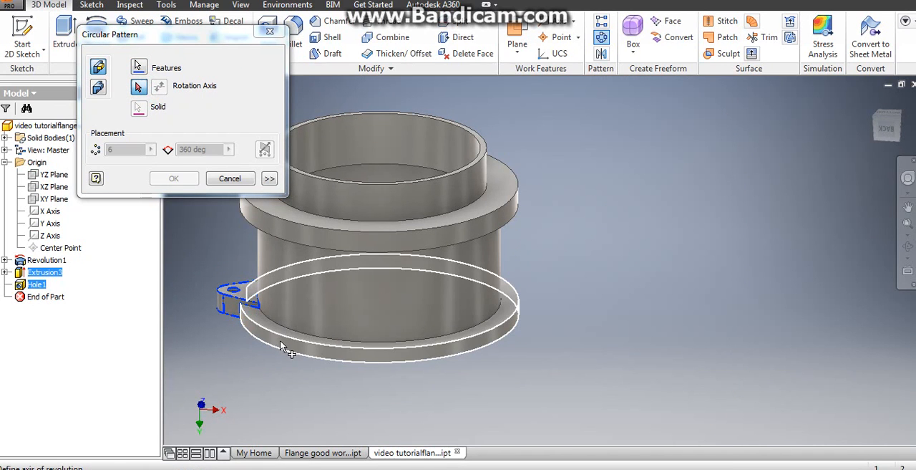
pyautogui.click(283, 348)
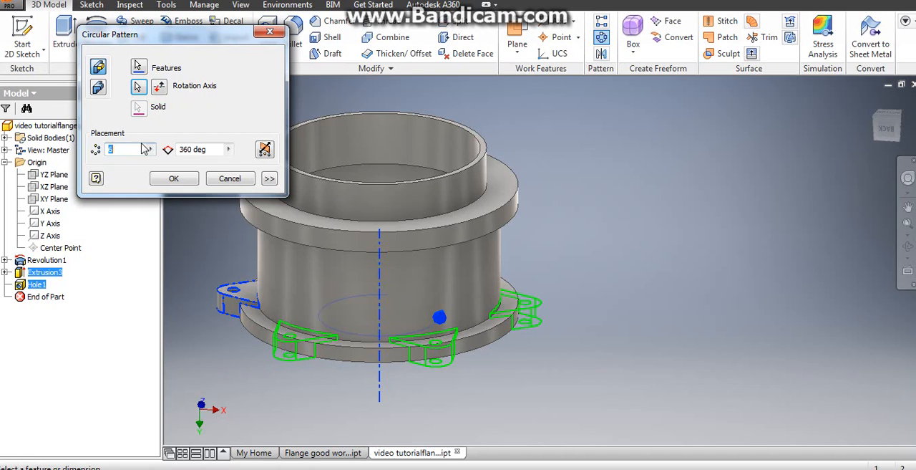
pyautogui.write('3')
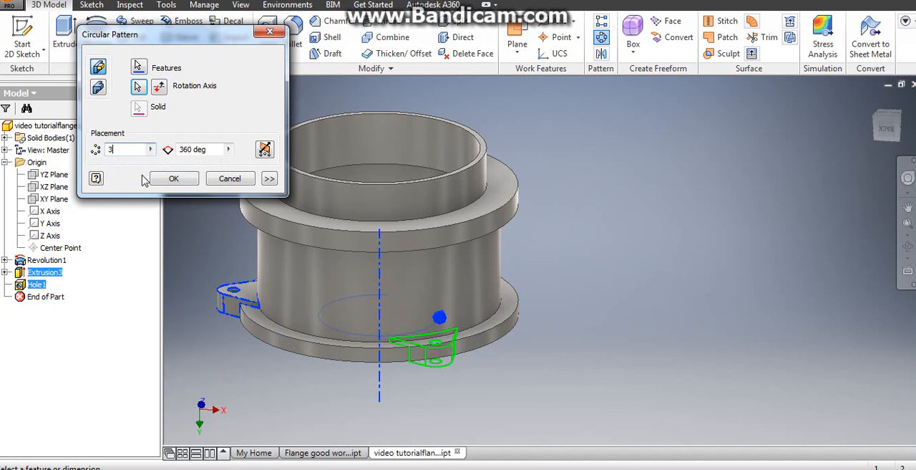
pyautogui.click(174, 179)
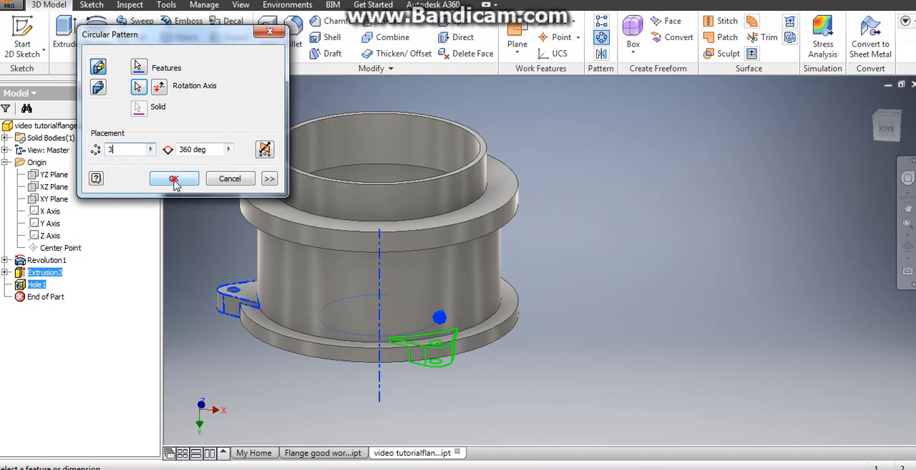
# - Check the patterned part's mass, area and volume in the physical iProperties and inspect the finished flange
pyautogui.keyDown('shift'); pyautogui.moveTo(207, 272); pyautogui.dragTo(122, 279, button='middle'); pyautogui.keyUp('shift')
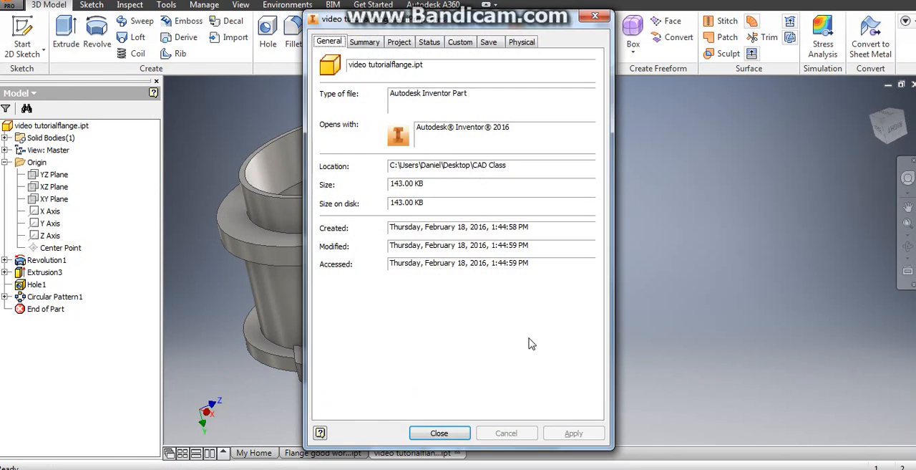
pyautogui.click(593, 18)
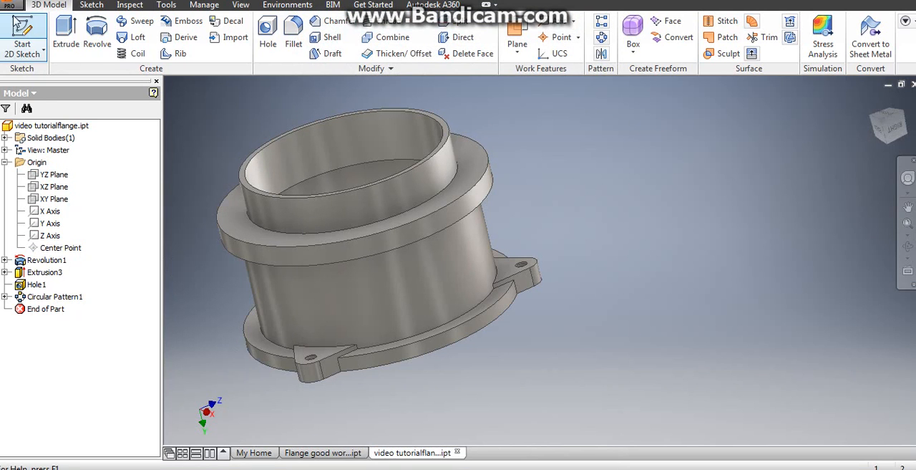
pyautogui.click(14, 9)
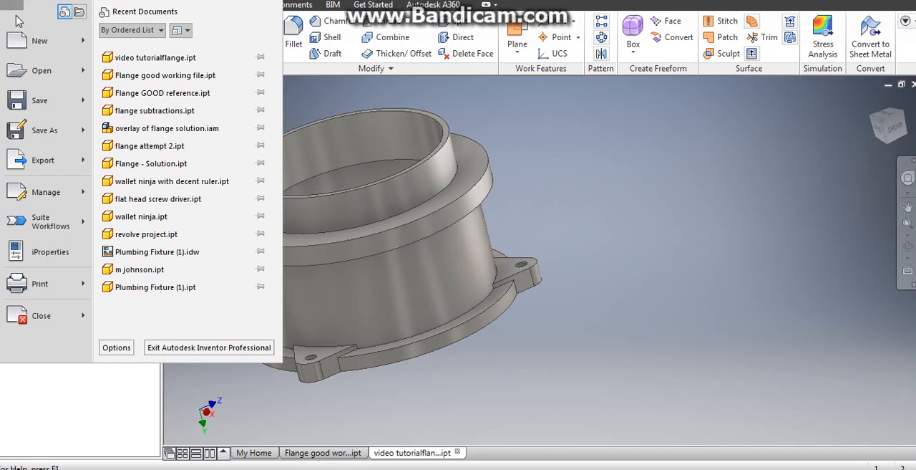
pyautogui.click(51, 252)
pyautogui.click(521, 41)
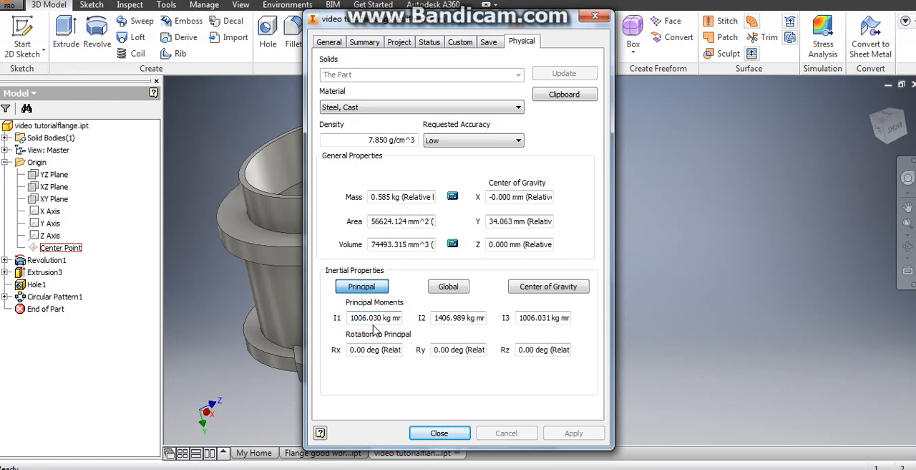
pyautogui.click(439, 433)
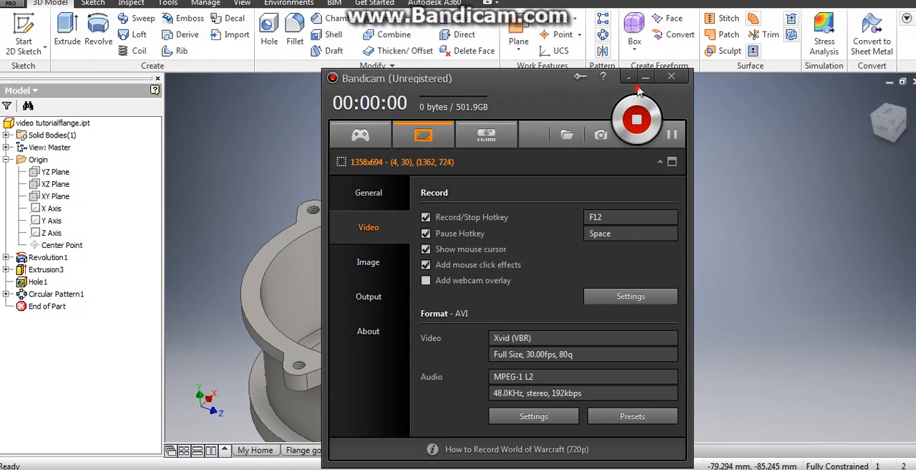
pyautogui.click(645, 78)
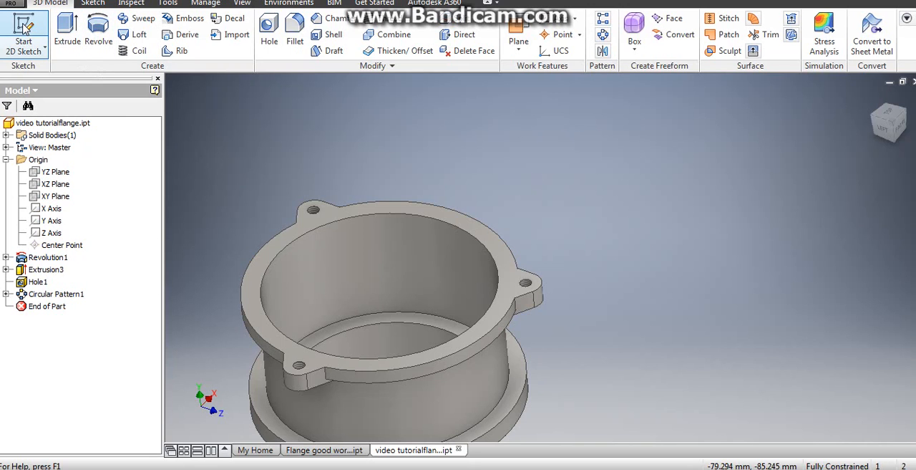
# - Start a sketch on the lugged rim's top face and draw a 100 mm diameter circle centred on the bore
pyautogui.click(23, 25)
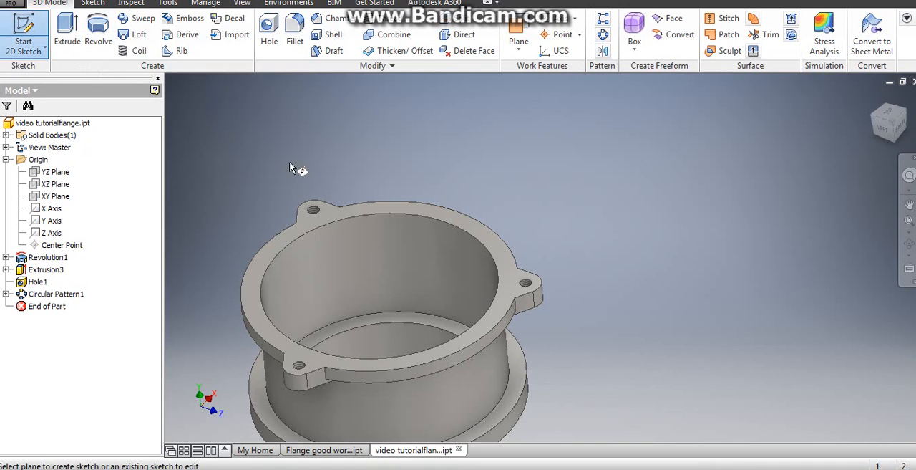
pyautogui.click(296, 239)
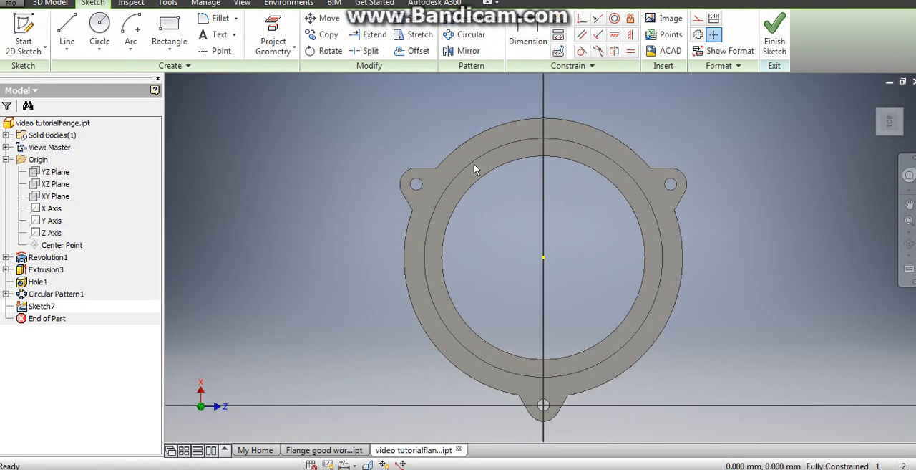
pyautogui.click(101, 25)
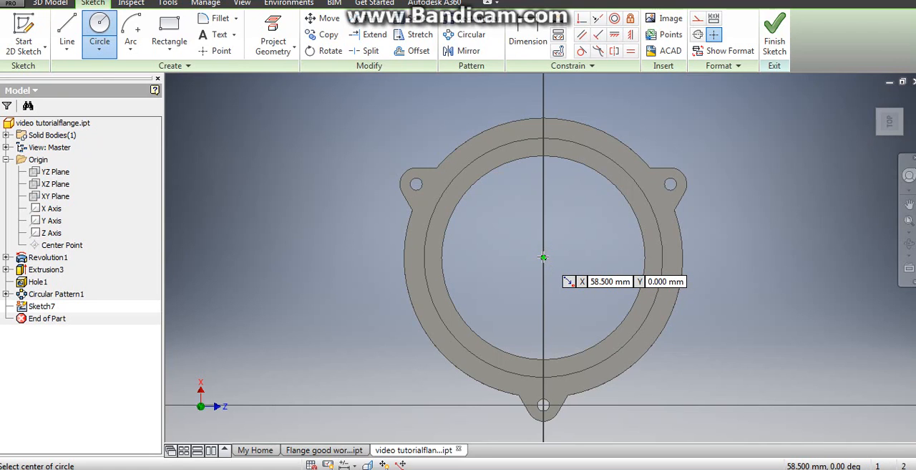
pyautogui.click(544, 257)
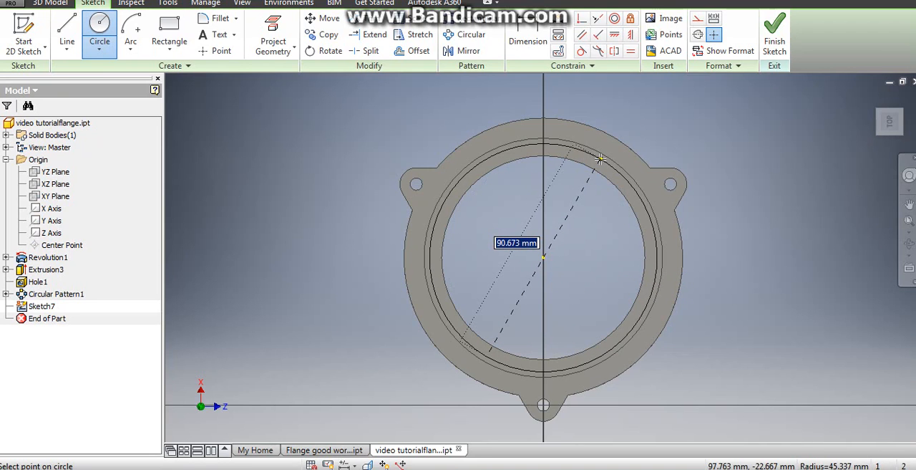
pyautogui.write('100')
pyautogui.press('Return')
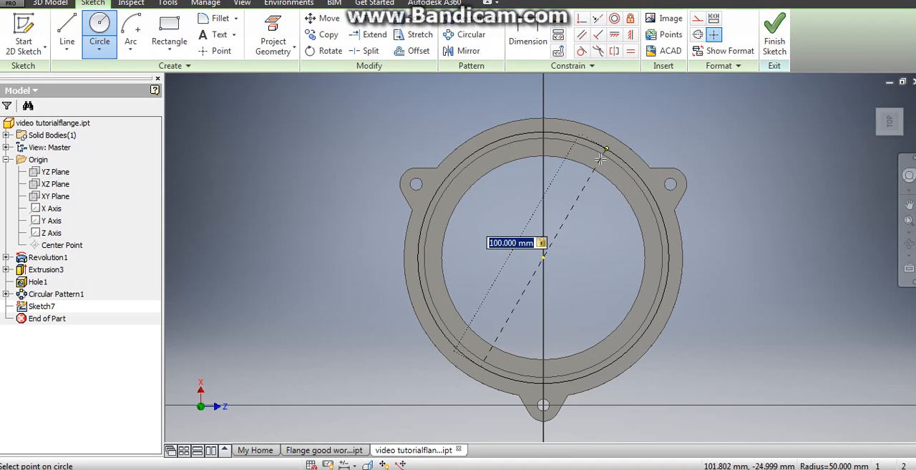
# - Add a concentric 108 mm diameter circle around the 100 mm one and finish the sketch
pyautogui.click(543, 257)
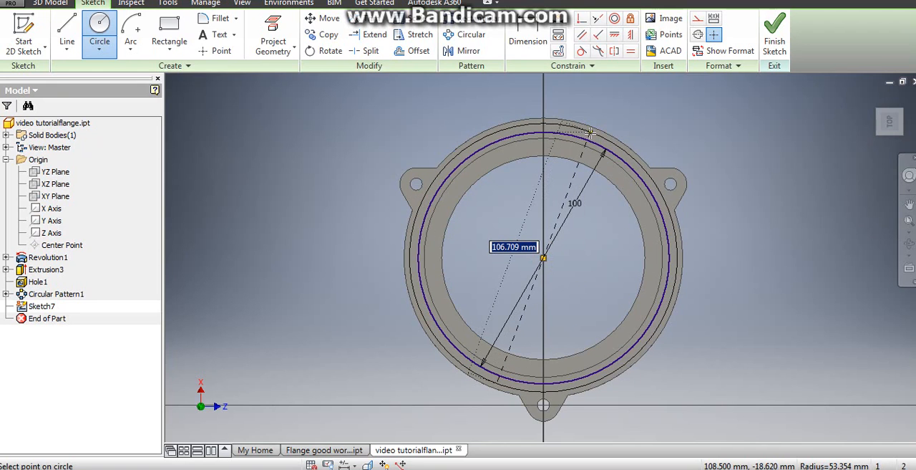
pyautogui.write('108')
pyautogui.press('Tab')
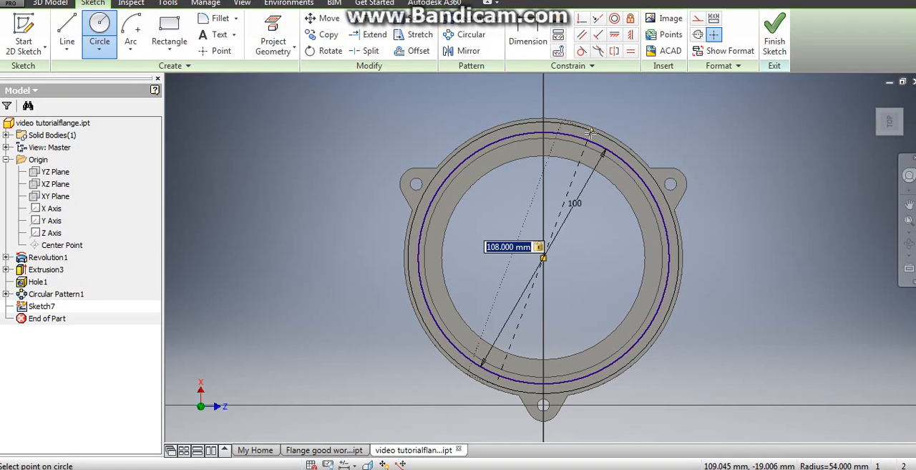
pyautogui.press('Return')
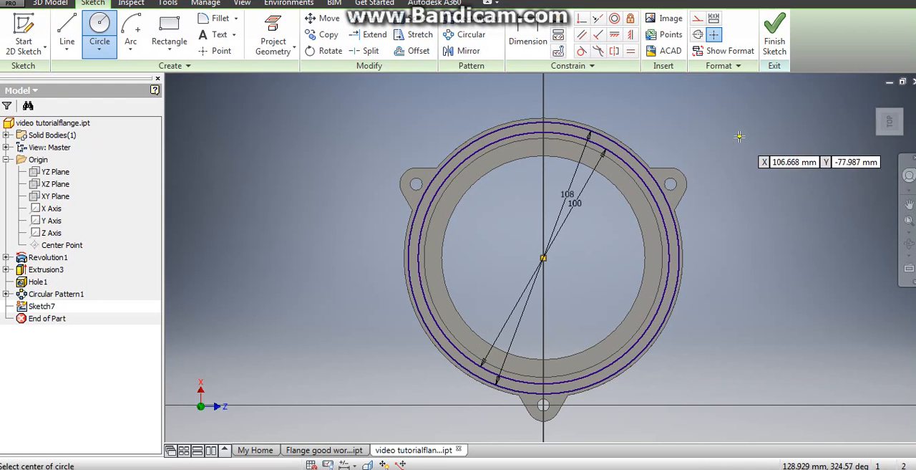
pyautogui.click(775, 43)
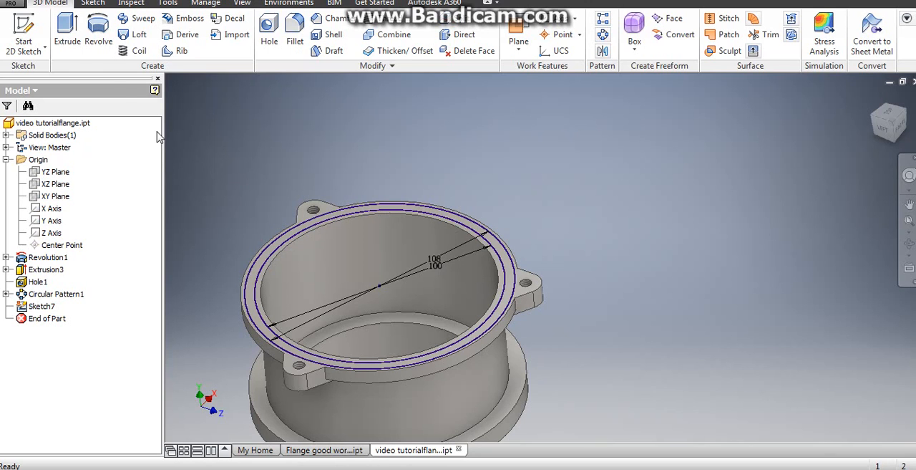
# - Extrude the ring between the 100 mm and 108 mm circles as a cut, 3 mm down into the rim face
pyautogui.click(67, 29)
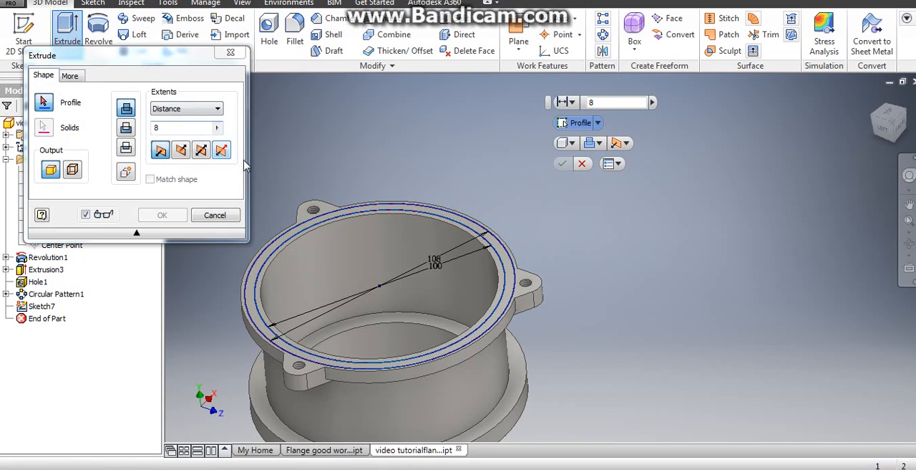
pyautogui.scroll(3, 332, 220)
pyautogui.scroll(2, 331, 221)
pyautogui.click(321, 216)
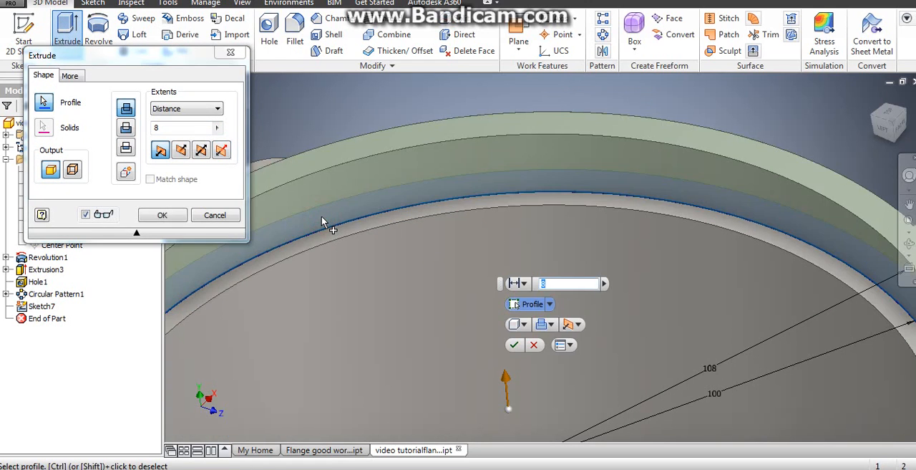
pyautogui.click(181, 150)
pyautogui.click(126, 129)
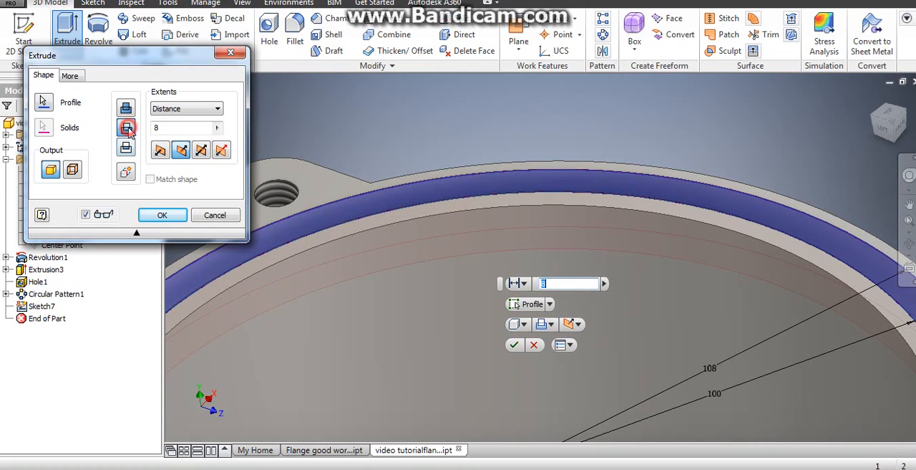
pyautogui.moveTo(165, 133); pyautogui.dragTo(112, 124)
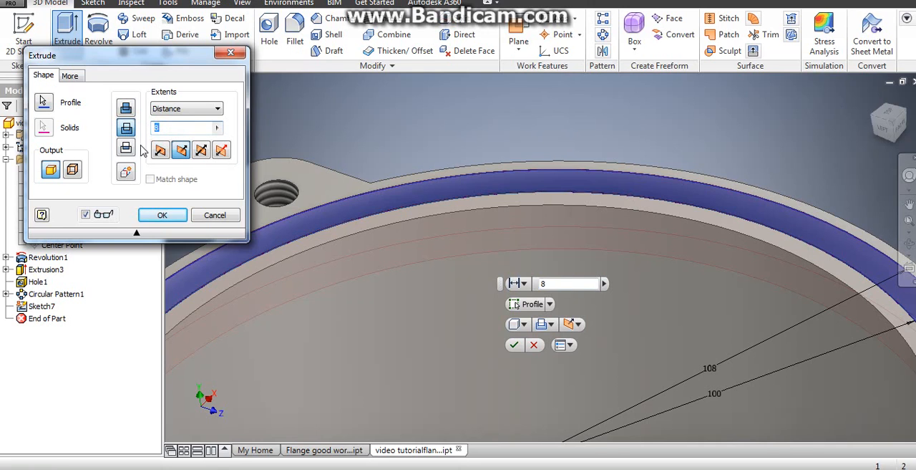
pyautogui.write('3')
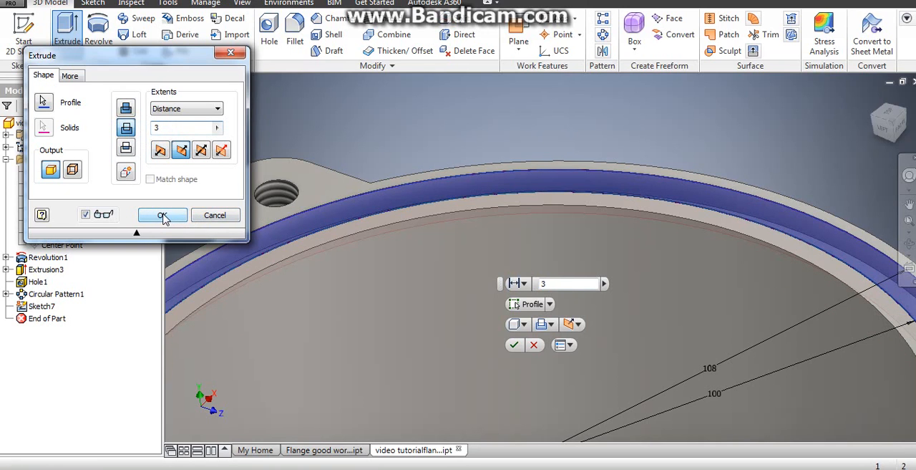
pyautogui.click(163, 216)
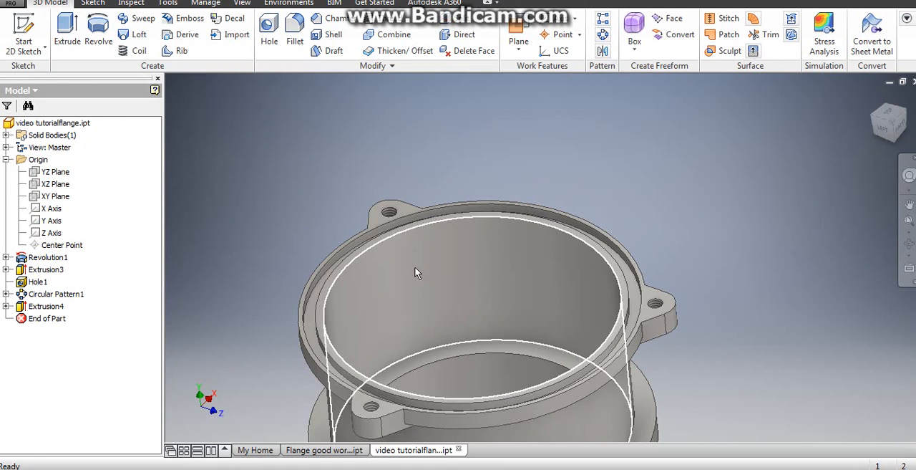
# - Inspect the grooved rim and check the part's mass, area and volume in the physical iProperties
pyautogui.moveTo(408, 269)
pyautogui.keyDown('shift'); pyautogui.mouseDown(button='middle')
pyautogui.moveTo(428, 273)
pyautogui.moveTo(401, 261)
pyautogui.moveTo(383, 270)
pyautogui.moveTo(391, 275)
pyautogui.mouseUp(button='middle'); pyautogui.keyUp('shift')
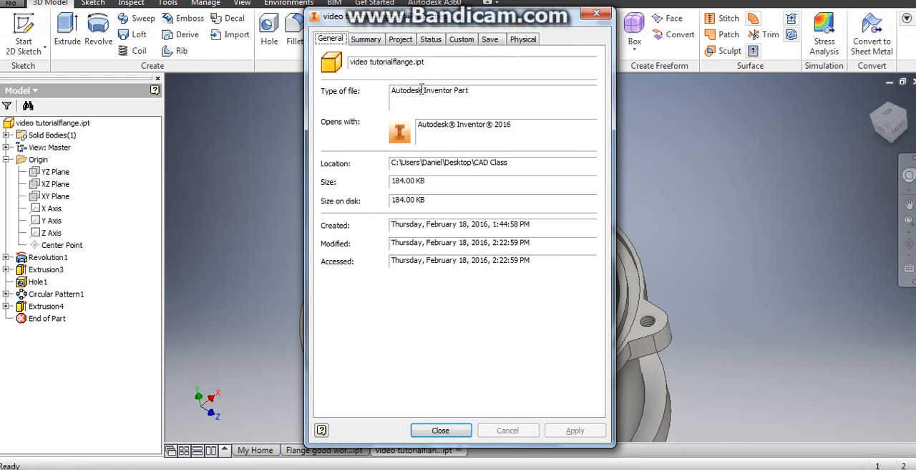
pyautogui.click(596, 13)
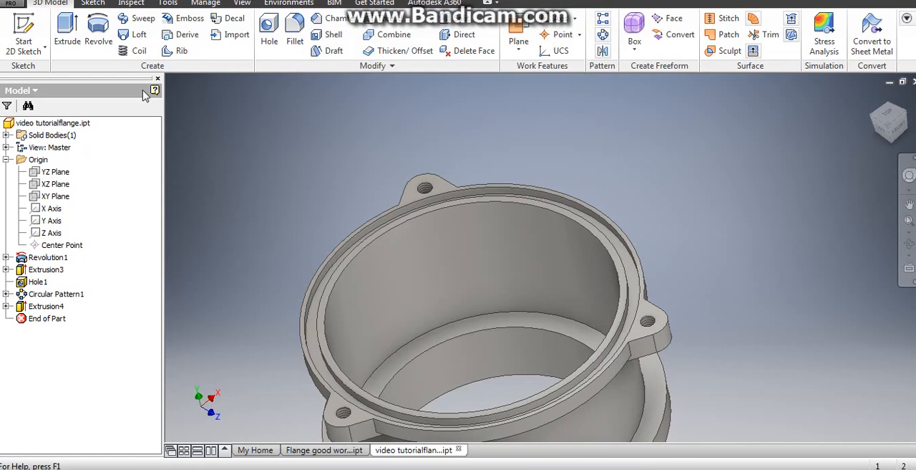
pyautogui.click(10, 4)
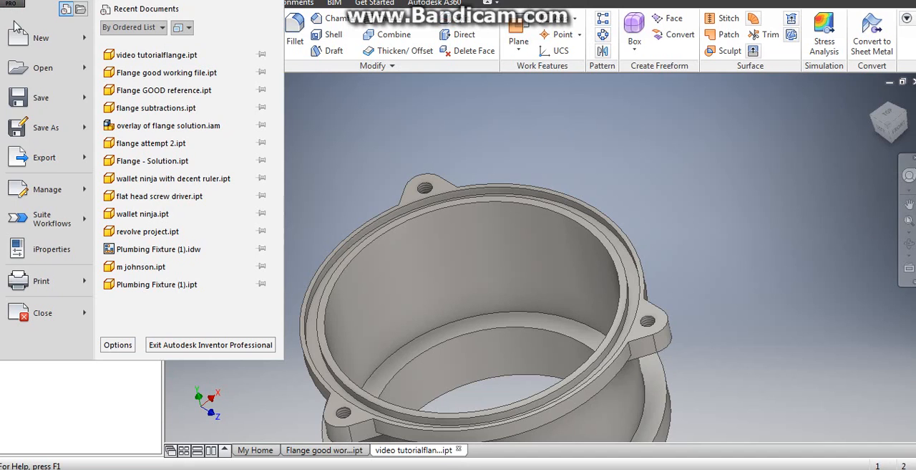
pyautogui.click(41, 251)
pyautogui.click(525, 41)
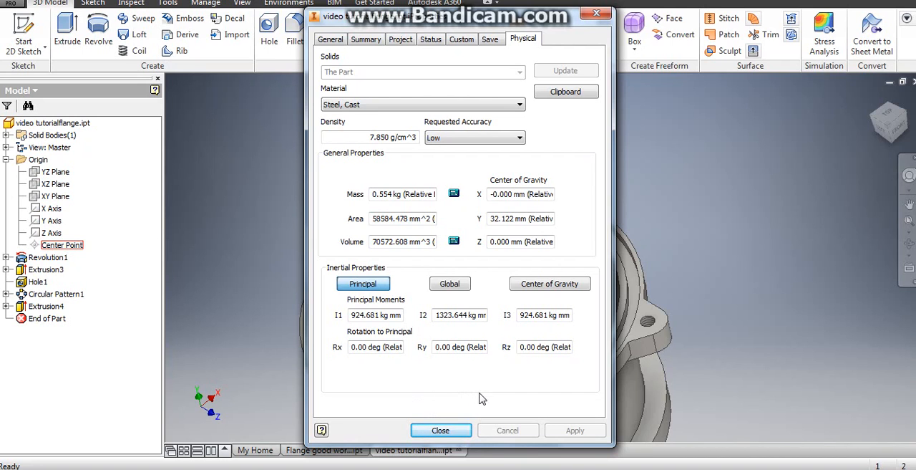
# - Close the iProperties and start a sketch on the ring face on the flange's underside
pyautogui.click(442, 429)
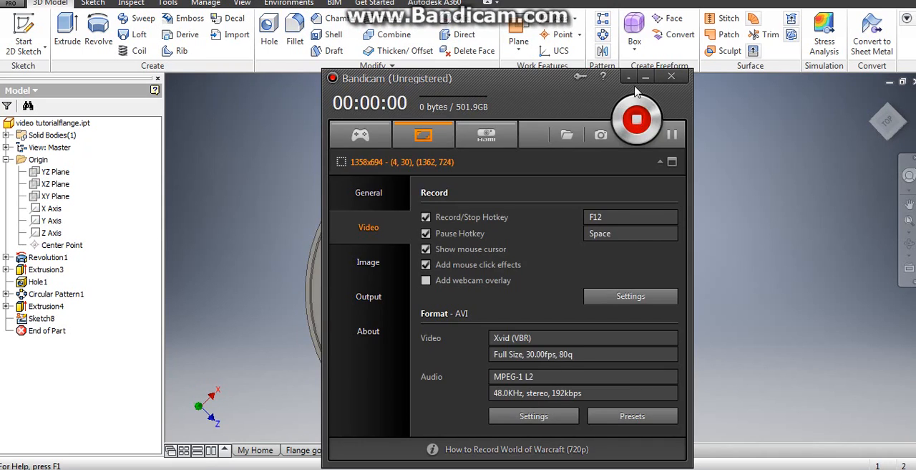
pyautogui.click(645, 77)
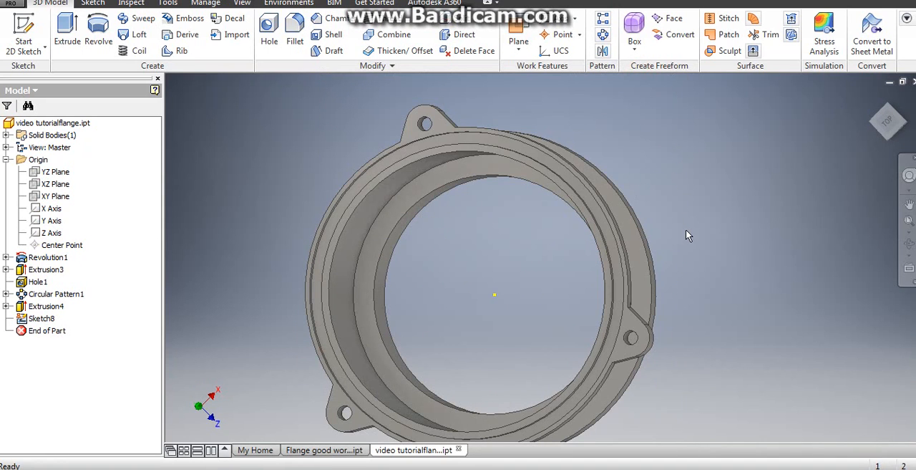
pyautogui.keyDown('shift'); pyautogui.moveTo(690, 212); pyautogui.dragTo(587, 188, button='middle'); pyautogui.keyUp('shift')
pyautogui.scroll(-3, 447, 157)
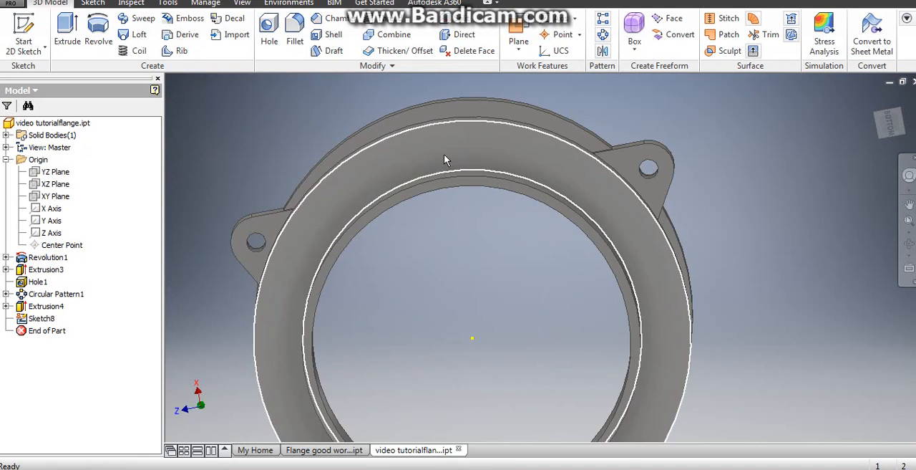
pyautogui.scroll(3, 455, 156)
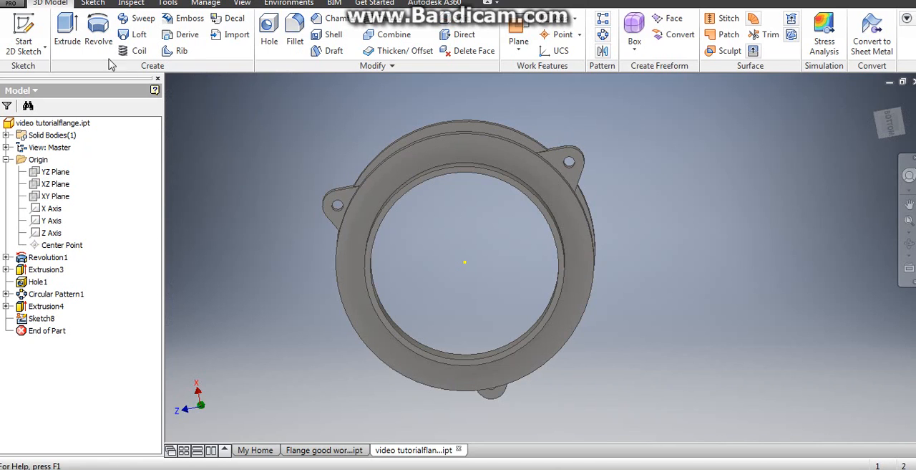
pyautogui.click(21, 23)
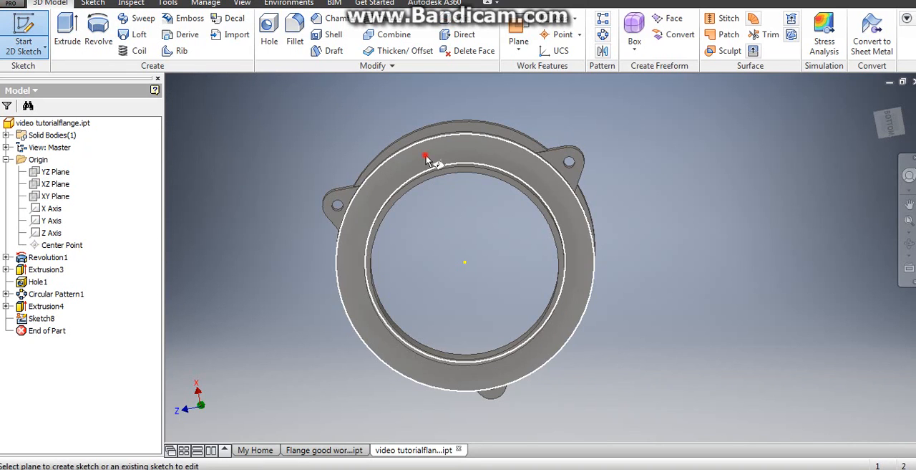
pyautogui.click(423, 155)
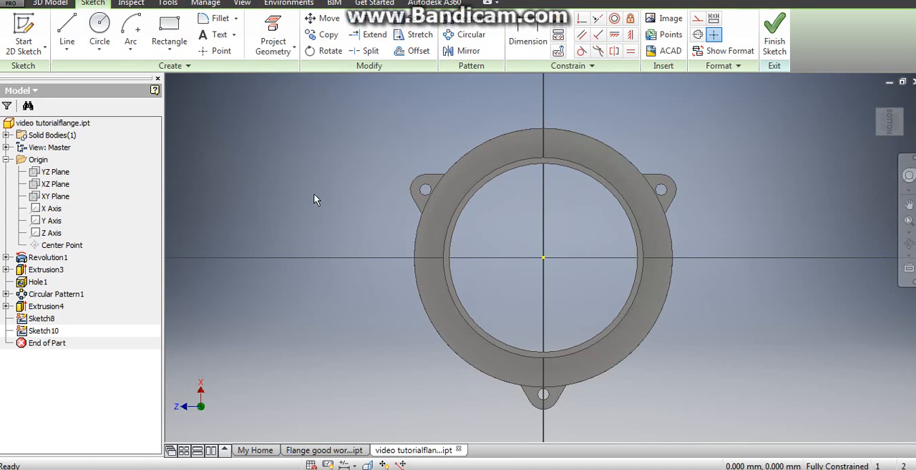
# - Make the origin Z axis visible in the new sketch and rotate the sketch view so the axis runs vertically
pyautogui.rightClick(50, 235)
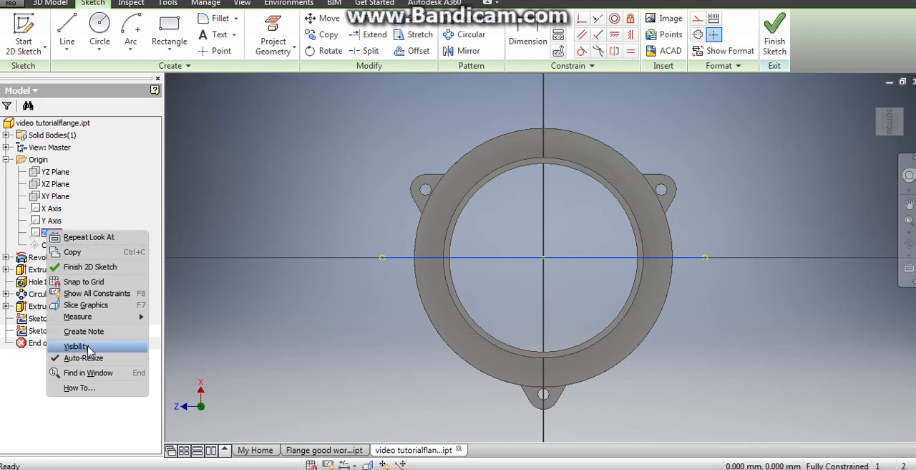
pyautogui.click(89, 347)
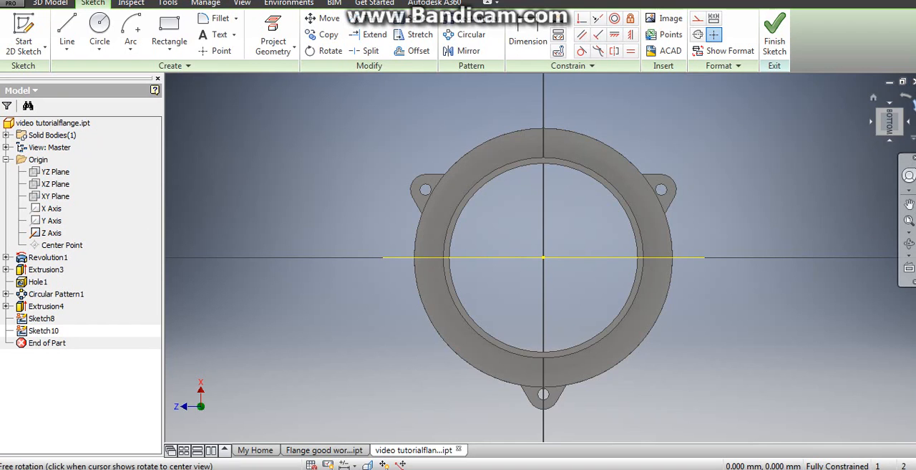
pyautogui.click(914, 105)
pyautogui.scroll(-3, 560, 169)
pyautogui.moveTo(555, 170); pyautogui.dragTo(541, 173, button='middle')
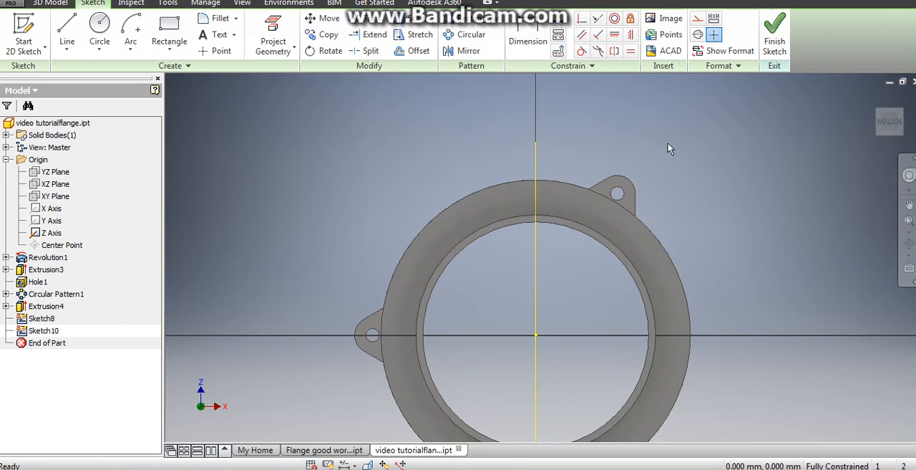
# - Draw a line from the bore centre along the Z axis to beyond the outer rim and convert it to a centerline
pyautogui.click(68, 31)
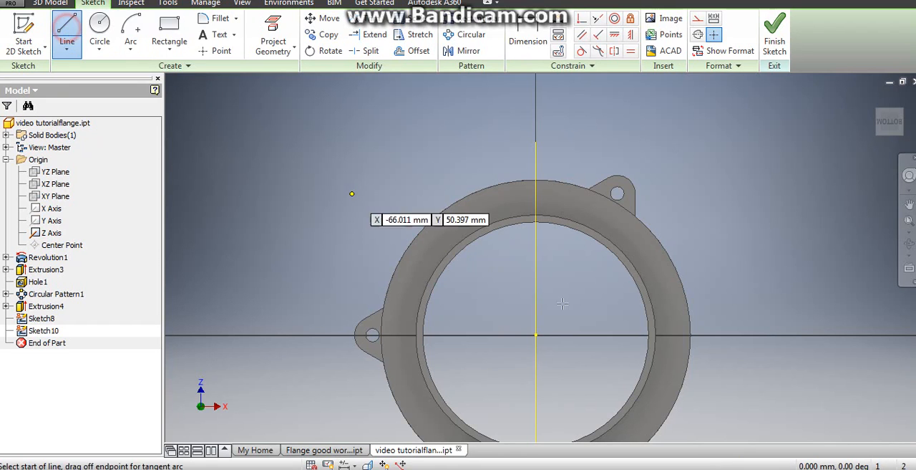
pyautogui.click(535, 334)
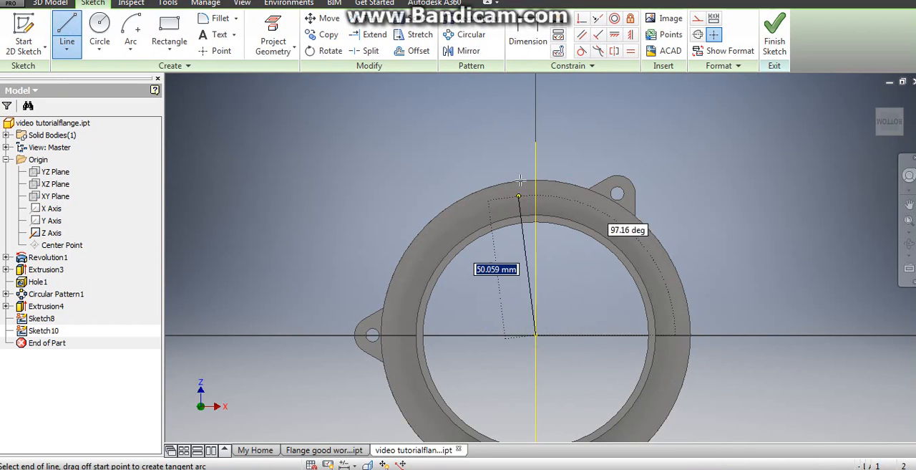
pyautogui.click(535, 141)
pyautogui.rightClick(537, 129)
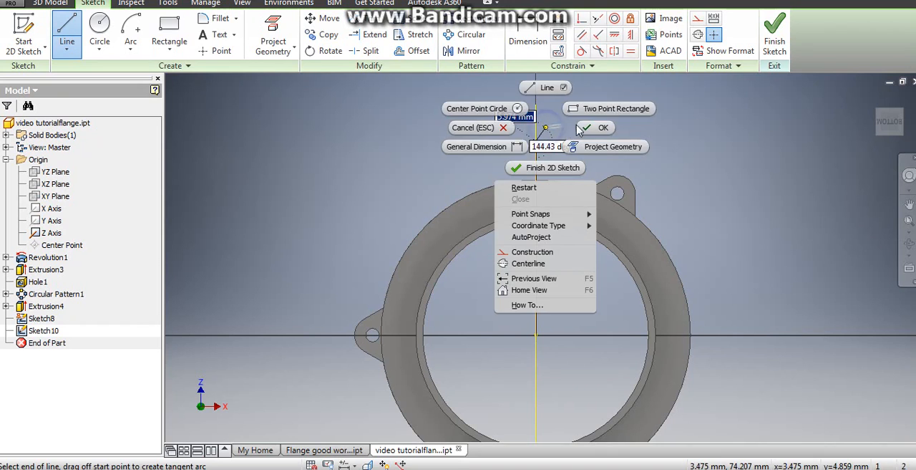
pyautogui.click(587, 127)
pyautogui.rightClick(535, 163)
pyautogui.click(600, 143)
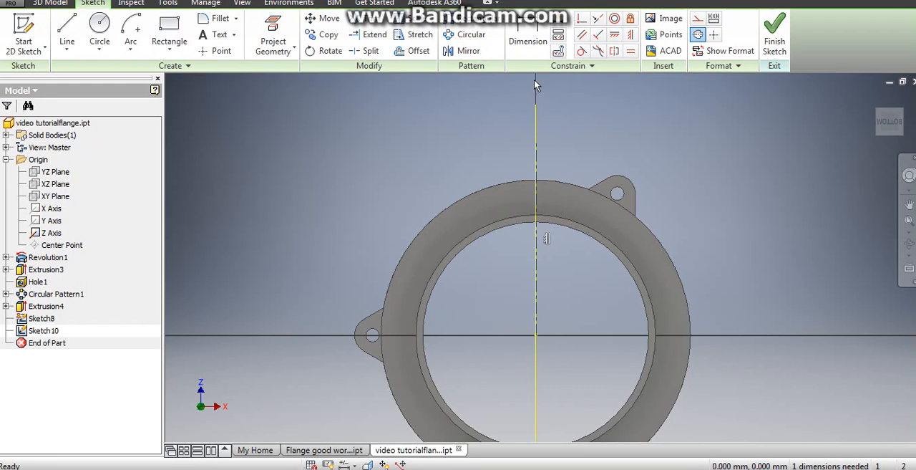
pyautogui.click(273, 37)
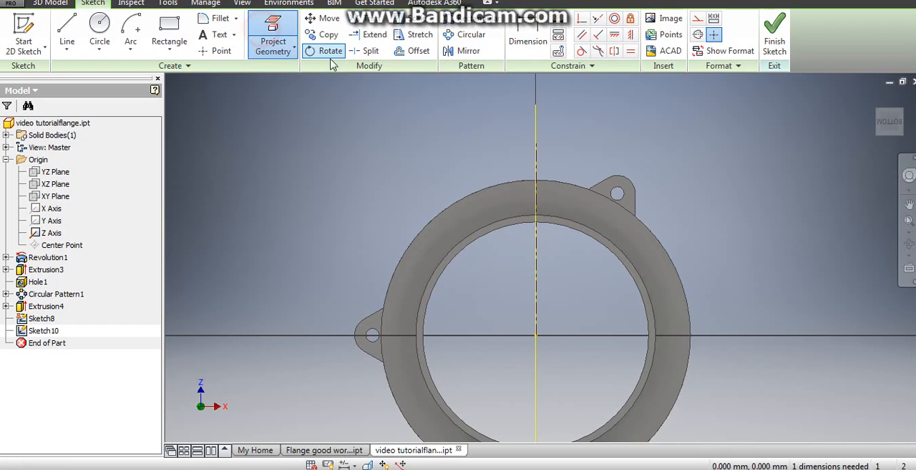
pyautogui.click(501, 197)
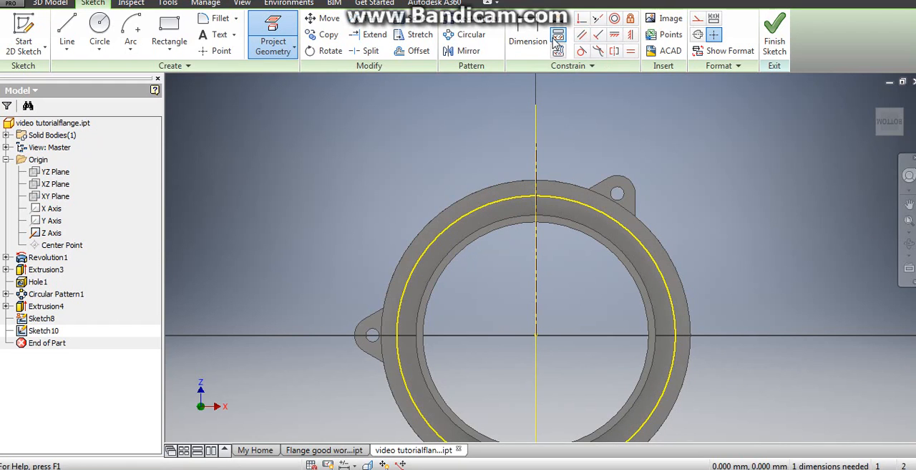
pyautogui.click(530, 30)
pyautogui.click(470, 210)
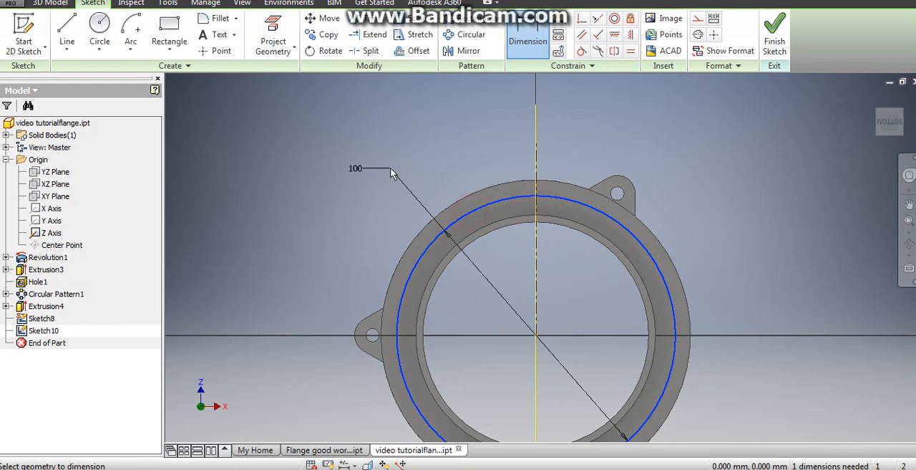
pyautogui.rightClick(389, 174)
pyautogui.click(340, 164)
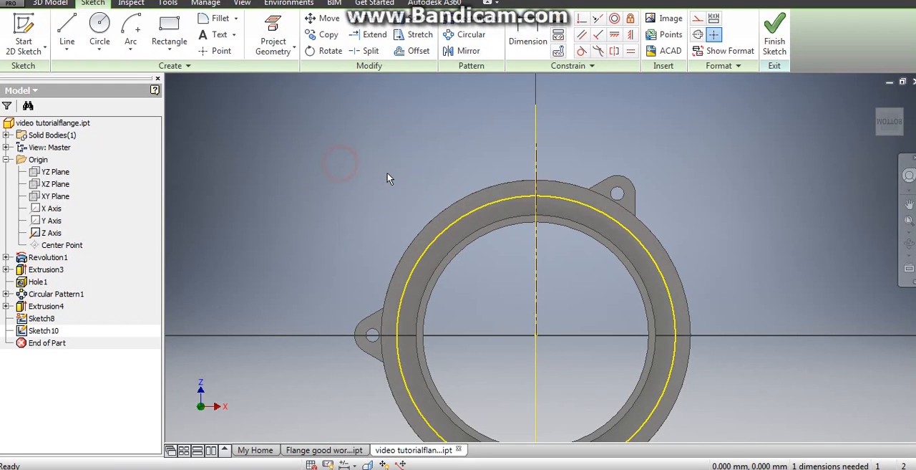
pyautogui.hotkey('ctrl', 'z')
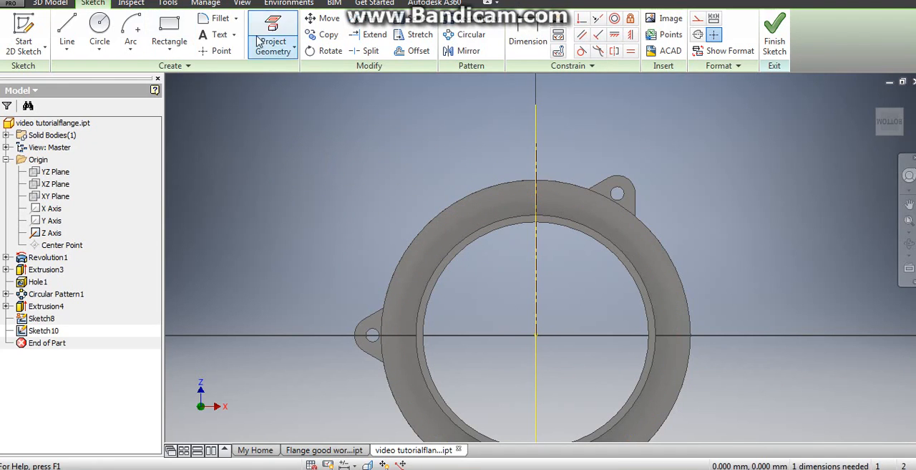
# - Project the 97 mm circular edge of the flange into the sketch and check its diameter
pyautogui.click(265, 43)
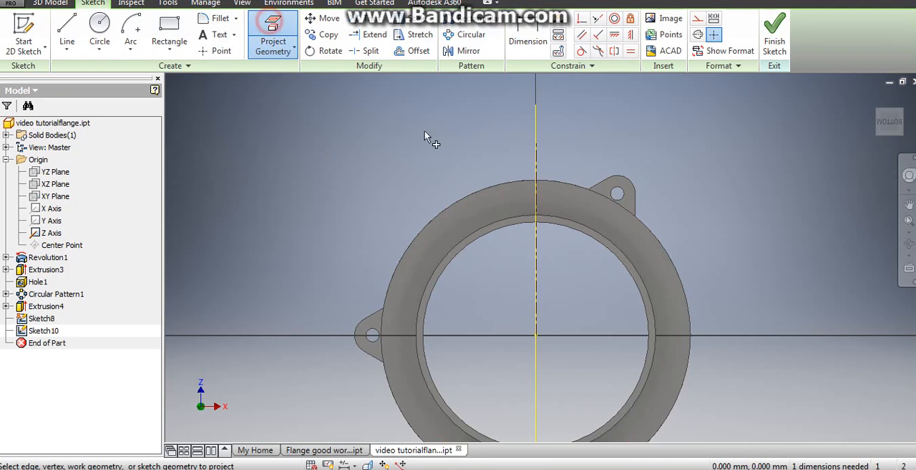
pyautogui.click(482, 213)
pyautogui.click(528, 40)
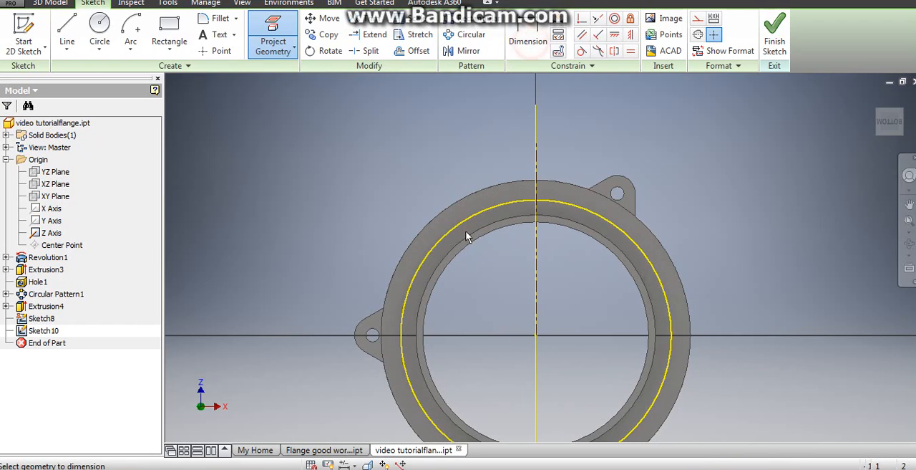
pyautogui.click(467, 226)
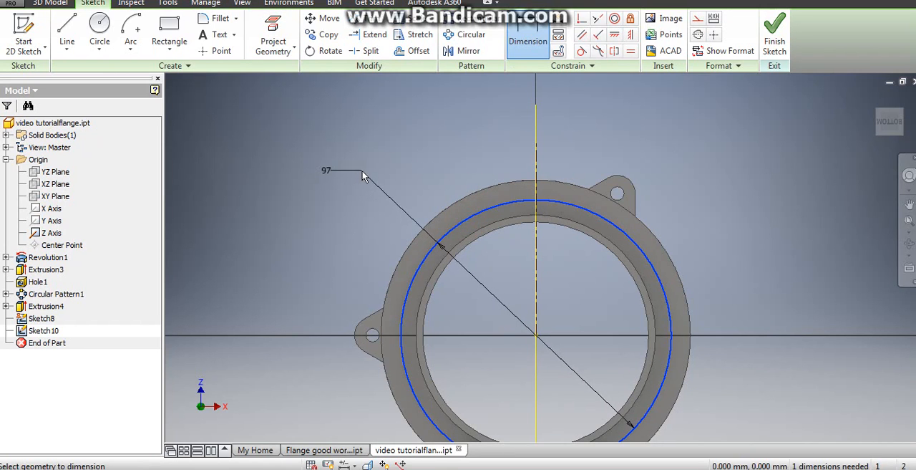
pyautogui.rightClick(362, 172)
pyautogui.click(289, 170)
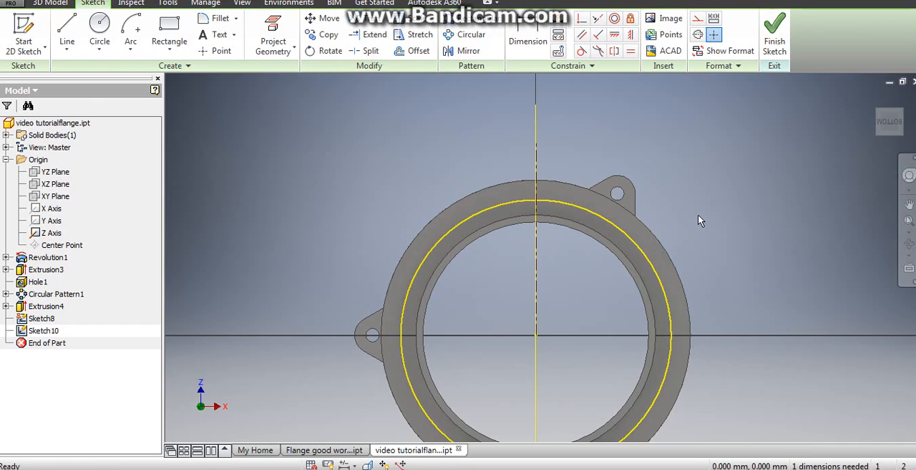
# - Draw a centre-point arc of 12.5 mm radius and 110° sweep, centred on the centerline about 62 mm from the bore centre
pyautogui.press('d')
pyautogui.scroll(2, 453, 142)
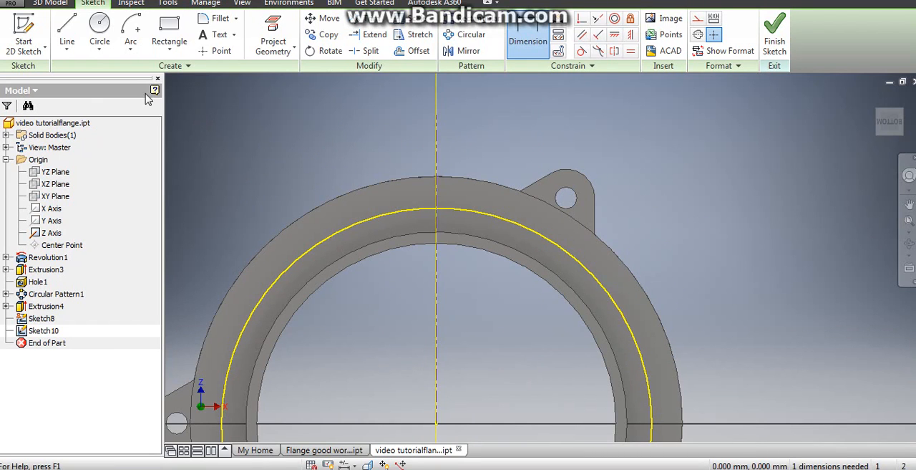
pyautogui.click(131, 47)
pyautogui.click(156, 128)
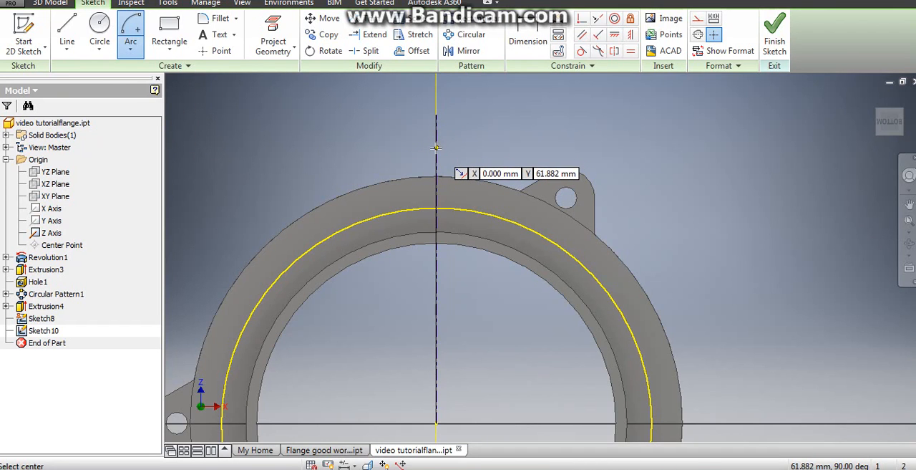
pyautogui.click(437, 146)
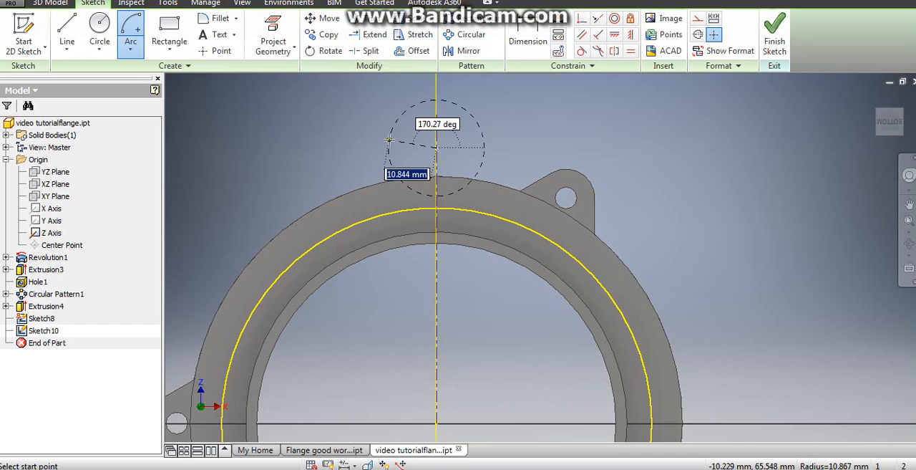
pyautogui.write('12.5')
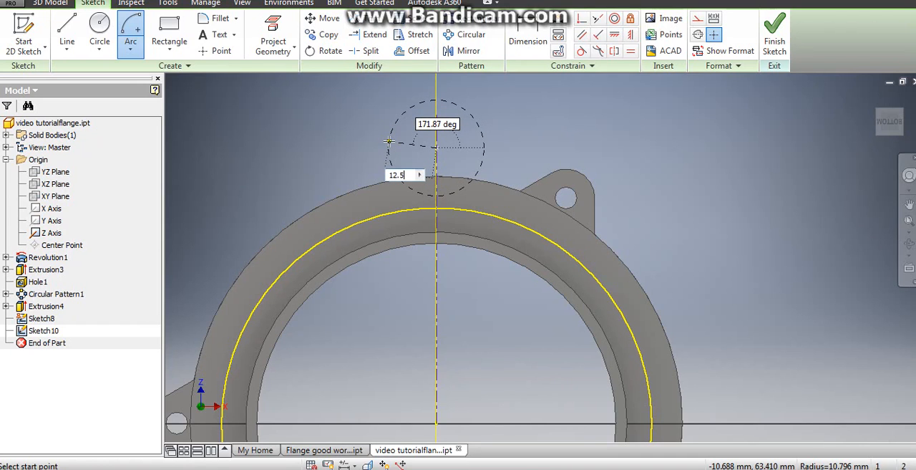
pyautogui.press('Tab')
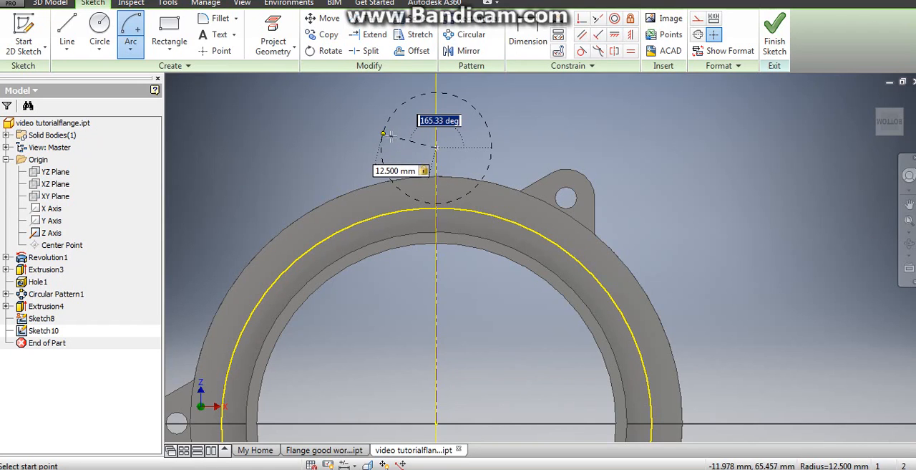
pyautogui.click(394, 133)
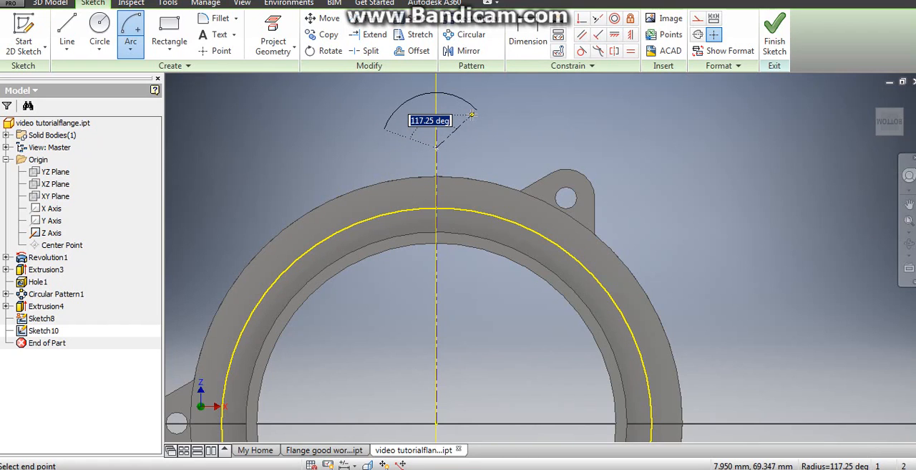
pyautogui.write('110')
pyautogui.press('Tab')
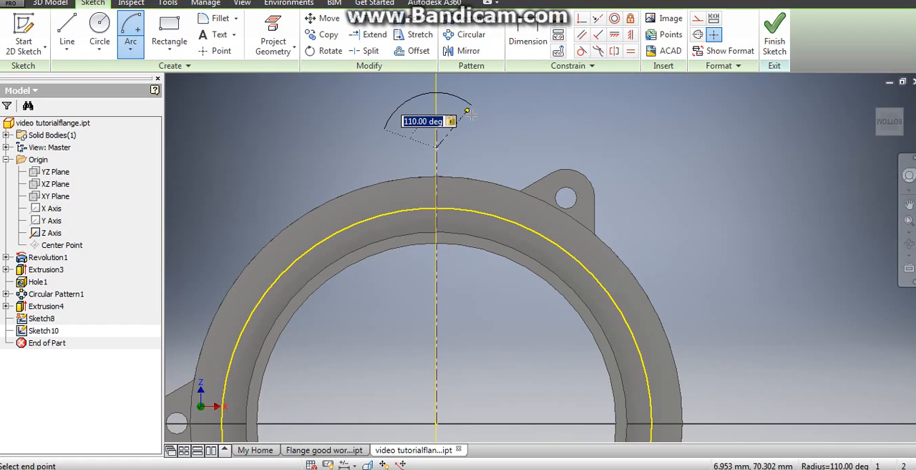
pyautogui.click(471, 115)
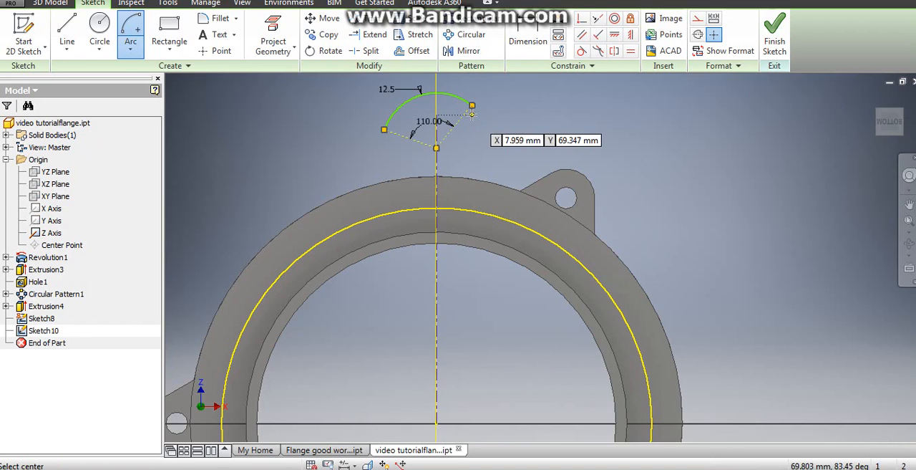
pyautogui.rightClick(552, 129)
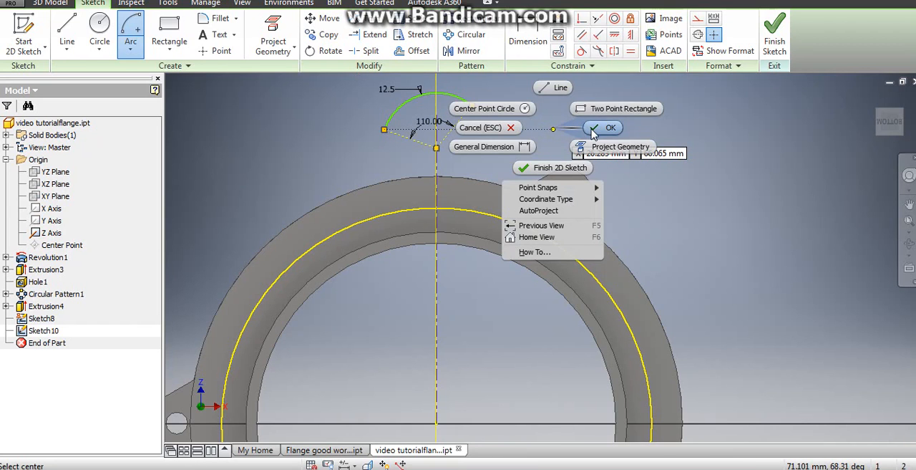
pyautogui.click(588, 129)
# - Draw a slanted line from the arc's left endpoint down to the projected 97 mm circle
pyautogui.moveTo(513, 120); pyautogui.dragTo(508, 151, button='middle')
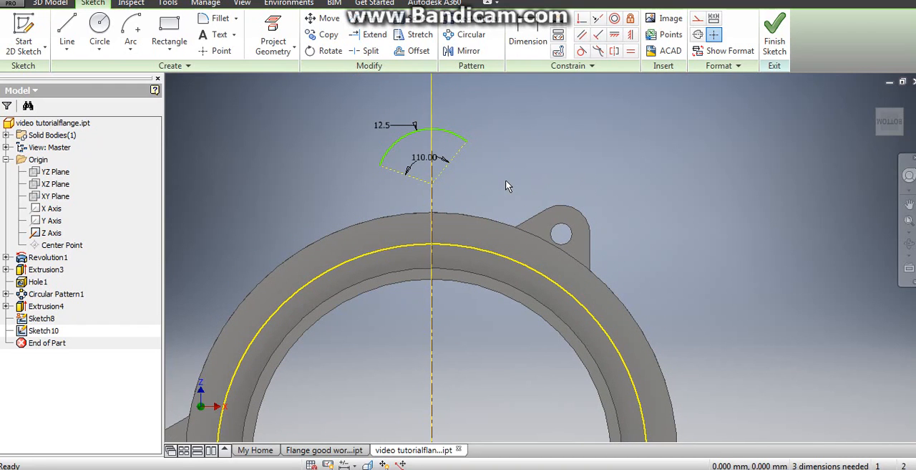
pyautogui.click(64, 38)
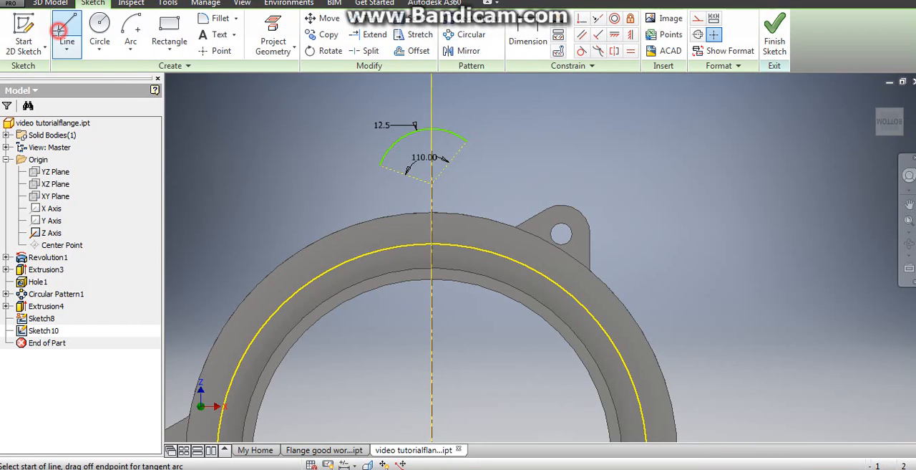
pyautogui.click(379, 166)
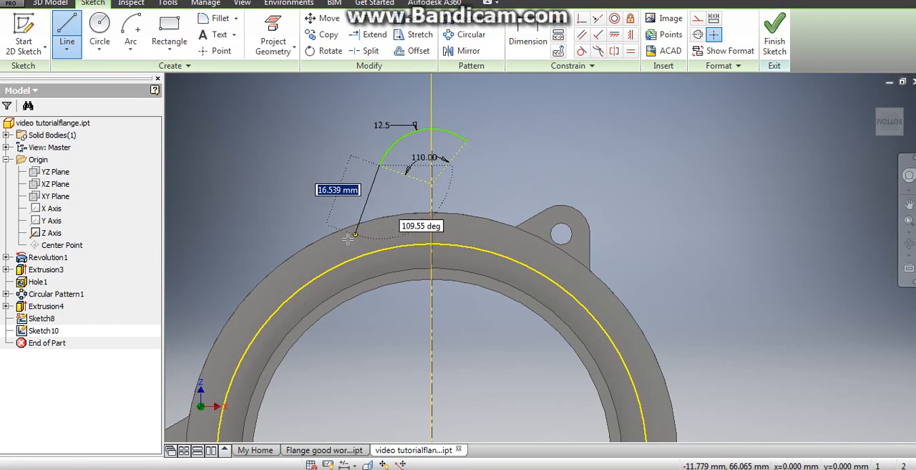
pyautogui.doubleClick(345, 262)
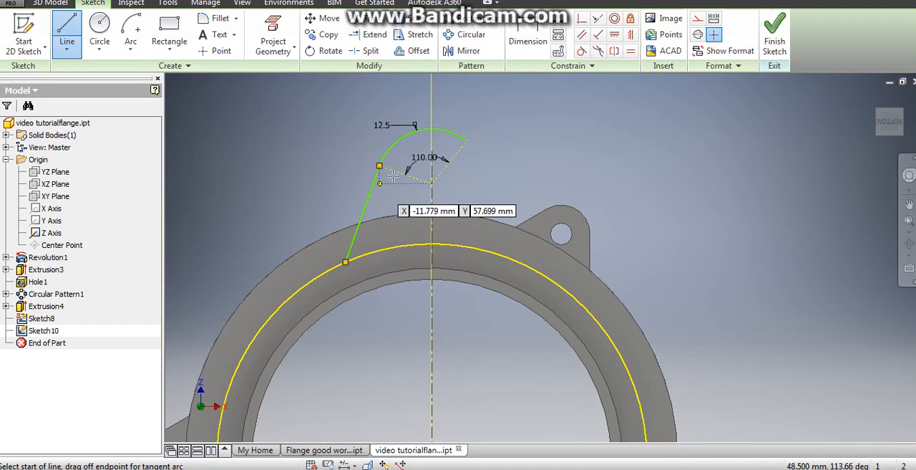
# - Draw a slanted line from the arc's right endpoint down to the projected 97 mm circle, level with the first line's end
pyautogui.click(466, 141)
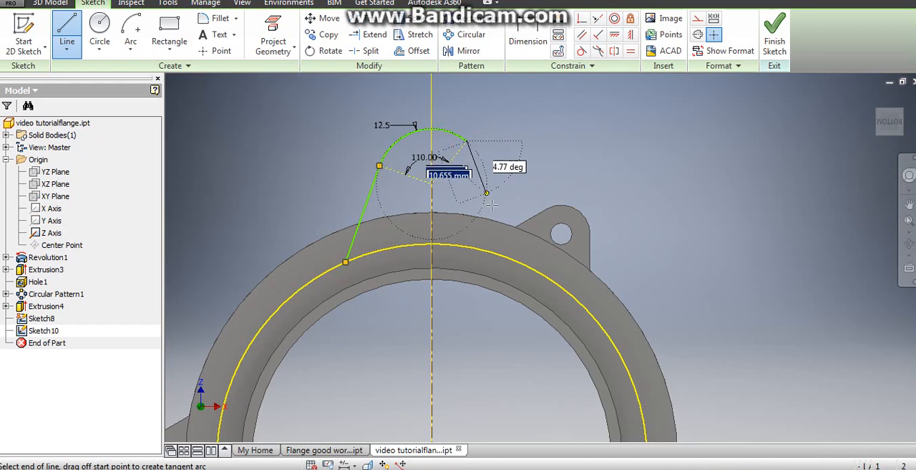
pyautogui.doubleClick(518, 264)
pyautogui.rightClick(514, 150)
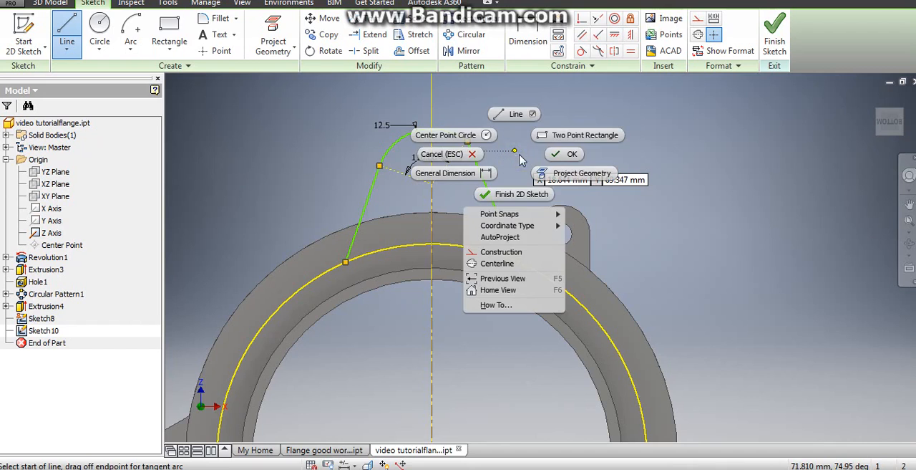
pyautogui.click(559, 159)
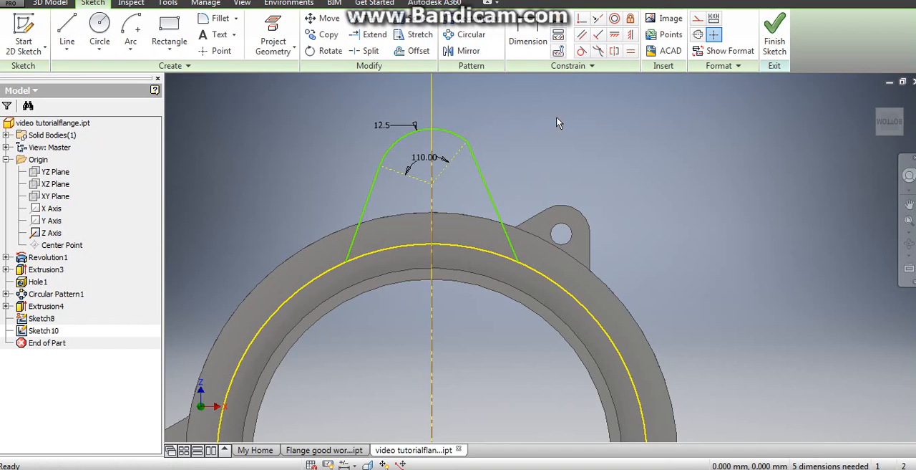
# - Make both slanted side lines tangent to the lug's end arc
pyautogui.click(581, 53)
pyautogui.click(458, 136)
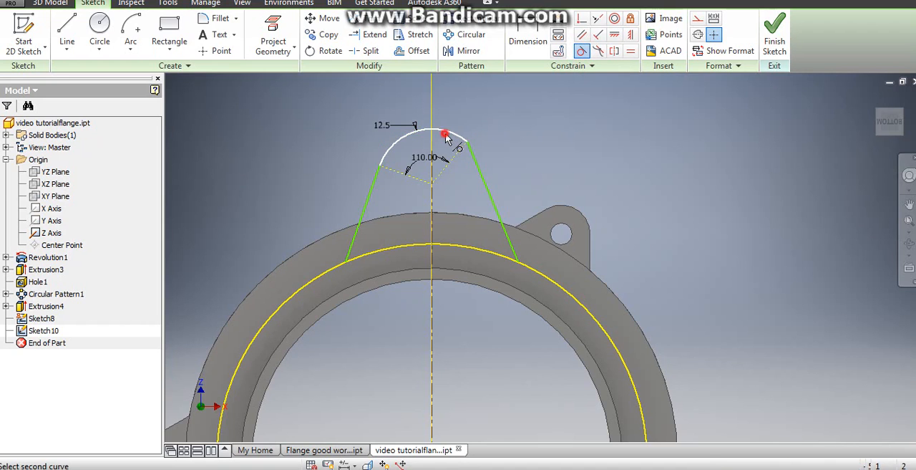
pyautogui.click(480, 172)
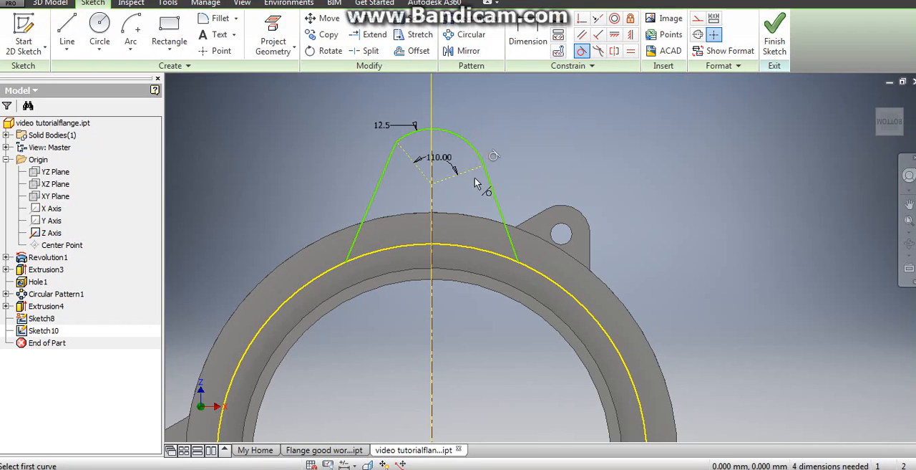
pyautogui.click(417, 136)
pyautogui.click(388, 164)
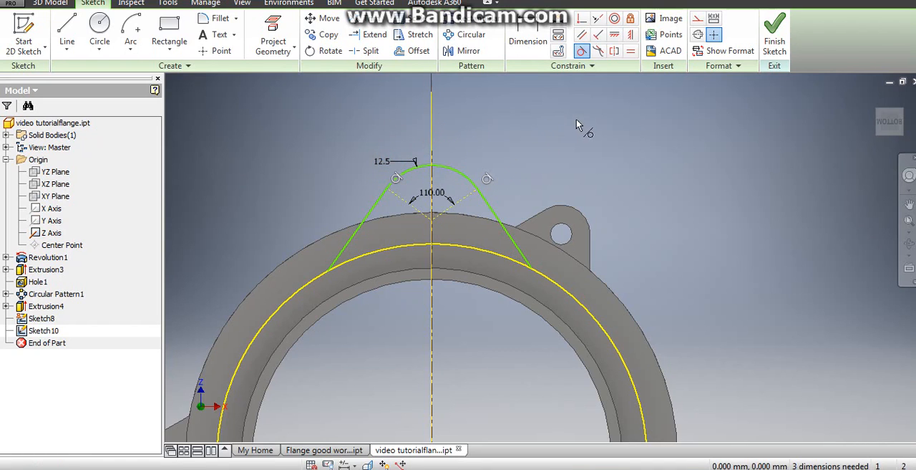
# - Constrain the two slanted side lines to be symmetric about the vertical centerline
pyautogui.click(614, 51)
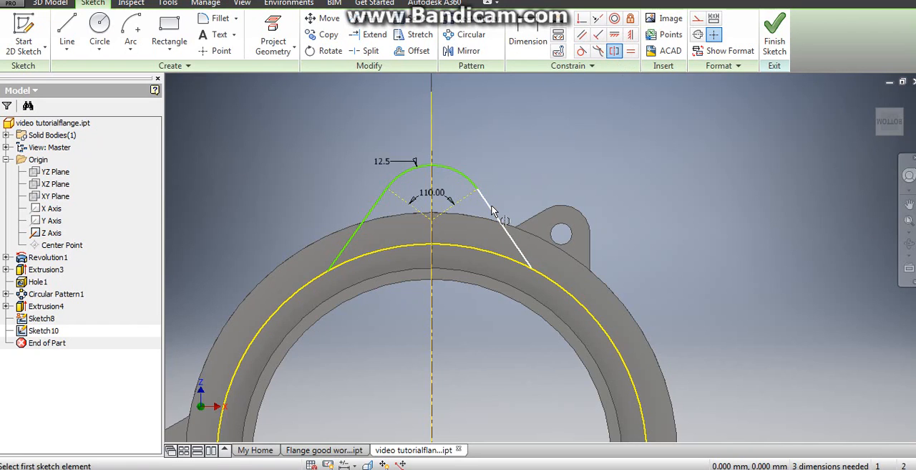
pyautogui.click(492, 212)
pyautogui.click(371, 211)
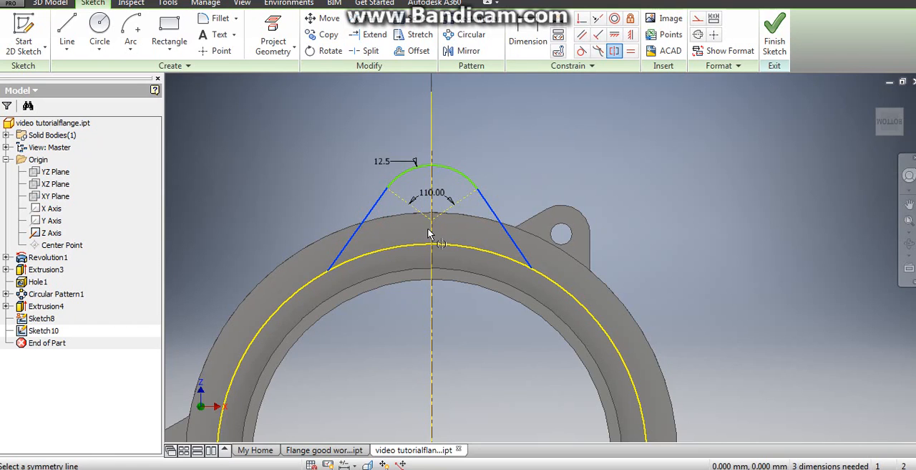
pyautogui.click(431, 234)
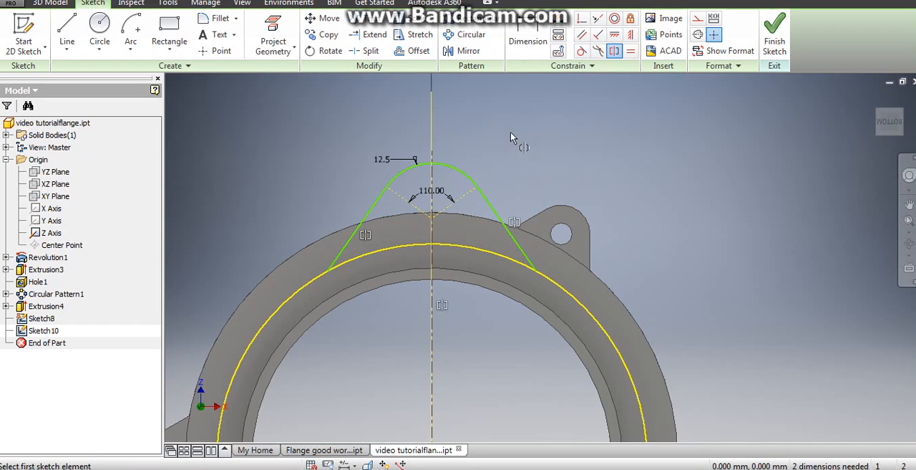
# - Dimension the distance from the bore centre to the lug arc's centre as 60 mm
pyautogui.scroll(2, 510, 136)
pyautogui.click(525, 50)
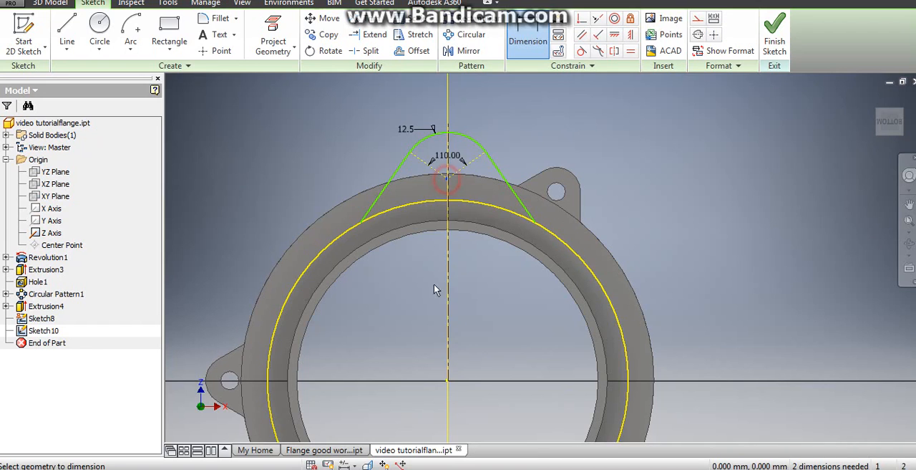
pyautogui.click(448, 387)
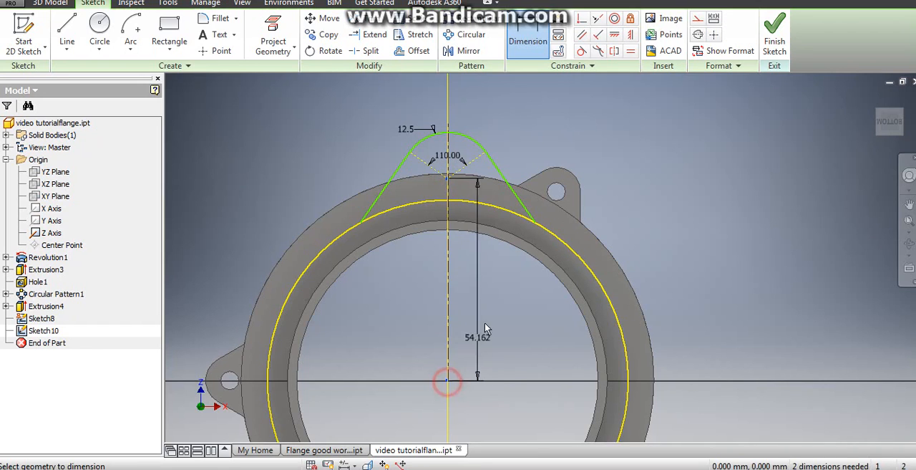
pyautogui.click(499, 303)
pyautogui.write('60')
pyautogui.press('Return')
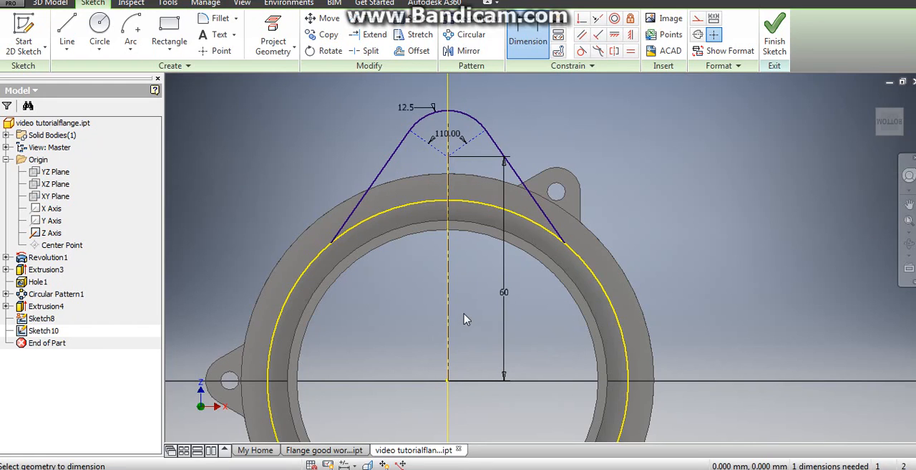
pyautogui.click(680, 182)
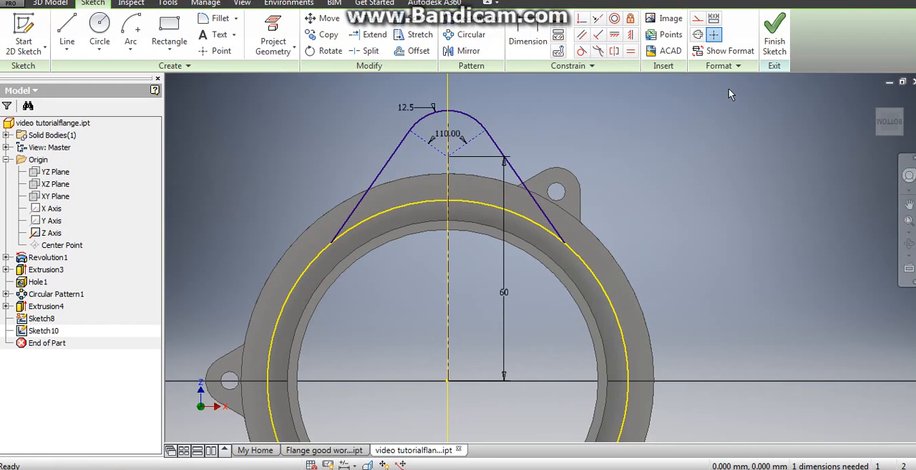
# - Finish the sketch and extrude the lug profile 12.5 mm in the flipped direction, joined to the flange body
pyautogui.click(774, 41)
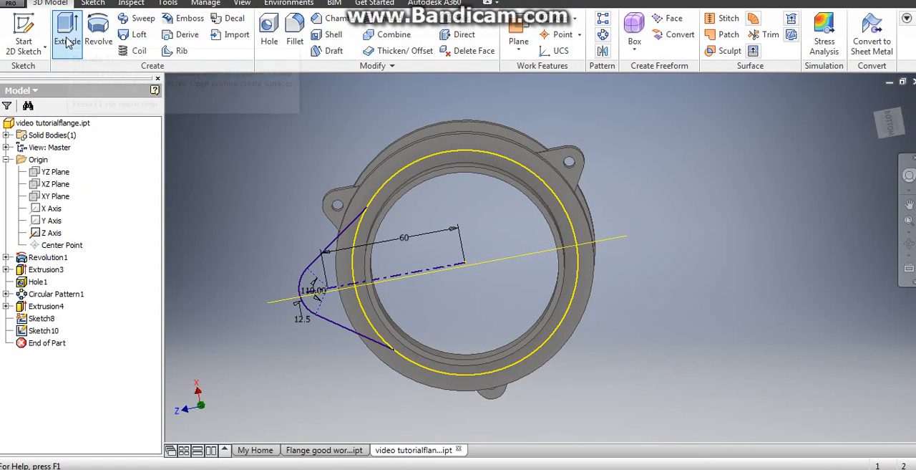
pyautogui.click(68, 37)
pyautogui.click(325, 275)
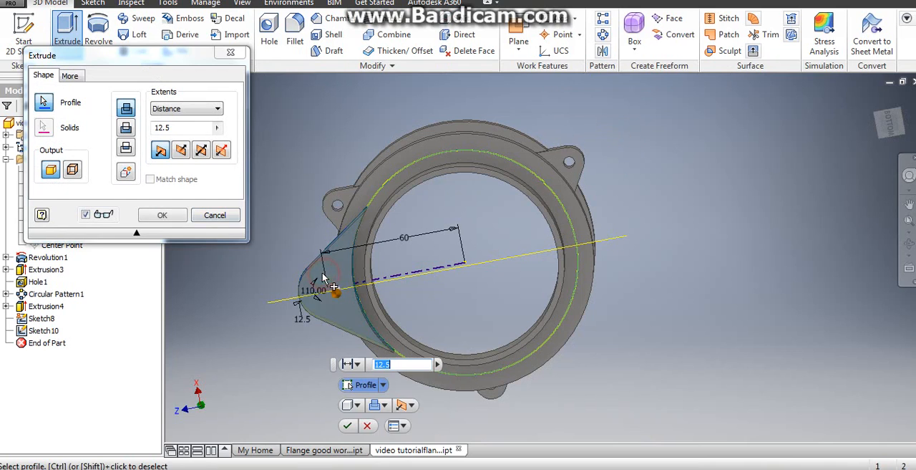
pyautogui.keyDown('shift'); pyautogui.moveTo(308, 323); pyautogui.dragTo(315, 254, button='middle'); pyautogui.keyUp('shift')
pyautogui.click(182, 152)
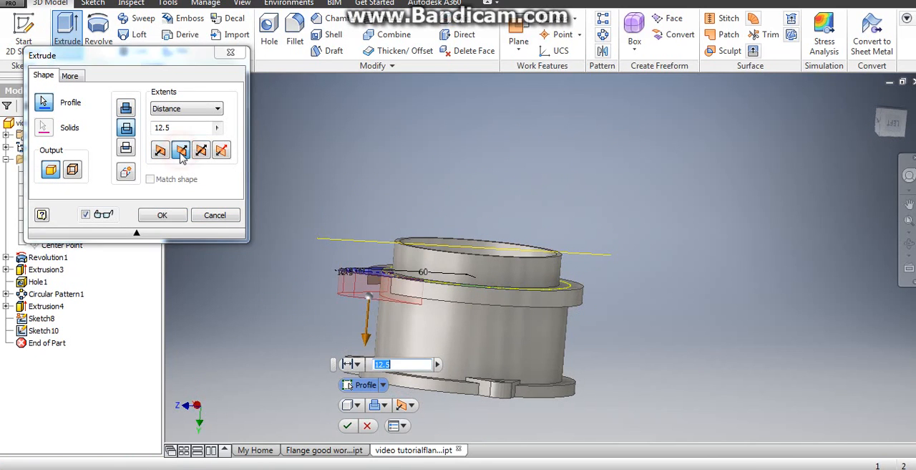
pyautogui.click(126, 108)
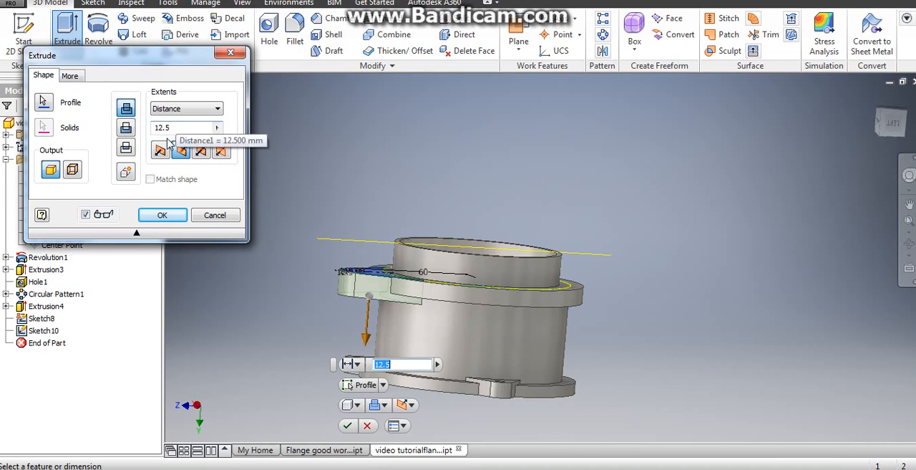
pyautogui.click(162, 216)
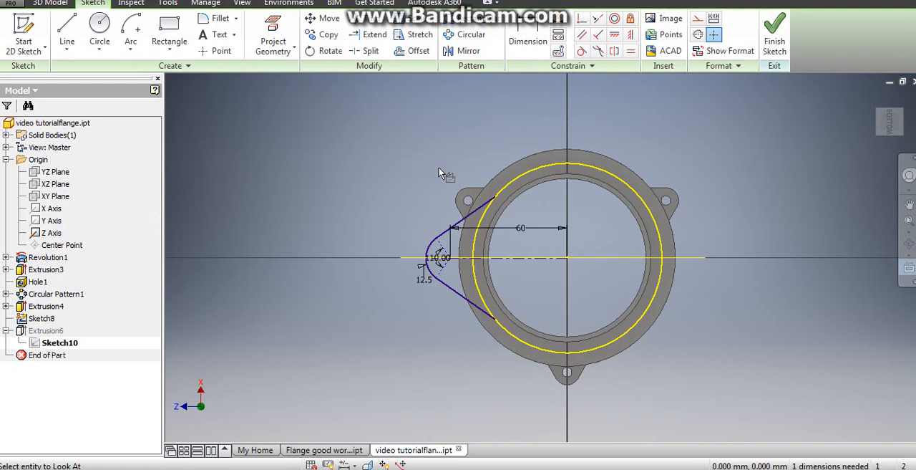
# - Set the radius of the arc in the extruded lug's sketch to 12 mm and finish the sketch
pyautogui.moveTo(438, 170)
pyautogui.keyDown('shift'); pyautogui.mouseDown(button='middle')
pyautogui.moveTo(446, 131)
pyautogui.moveTo(370, 135)
pyautogui.moveTo(360, 185)
pyautogui.mouseUp(button='middle'); pyautogui.keyUp('shift')
pyautogui.scroll(4, 445, 276)
pyautogui.moveTo(445, 277); pyautogui.dragTo(465, 143, button='middle')
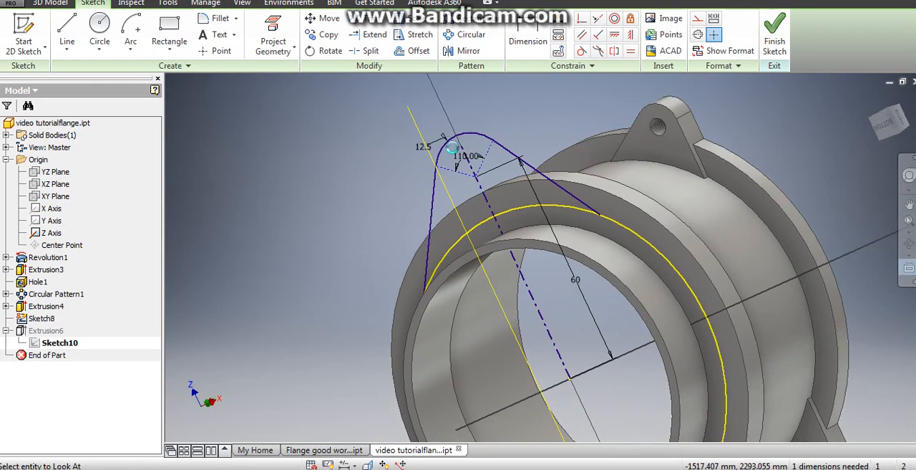
pyautogui.scroll(4, 458, 147)
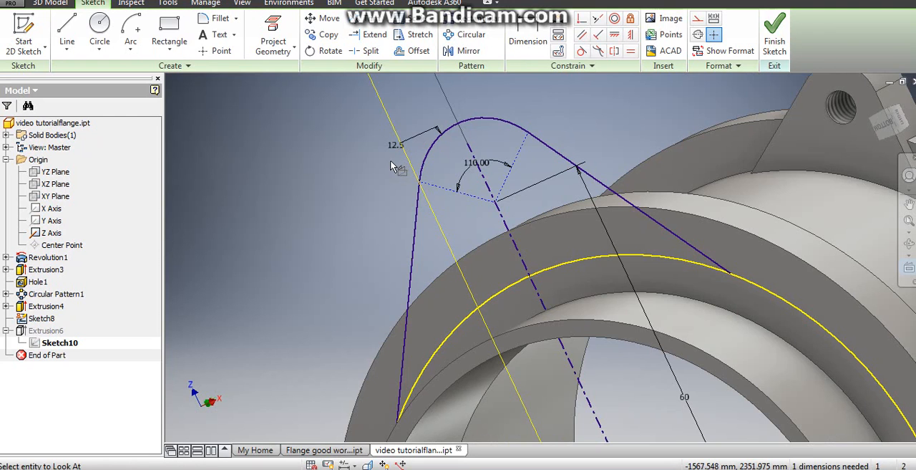
pyautogui.keyDown('shift'); pyautogui.moveTo(398, 169); pyautogui.dragTo(395, 151, button='middle'); pyautogui.keyUp('shift')
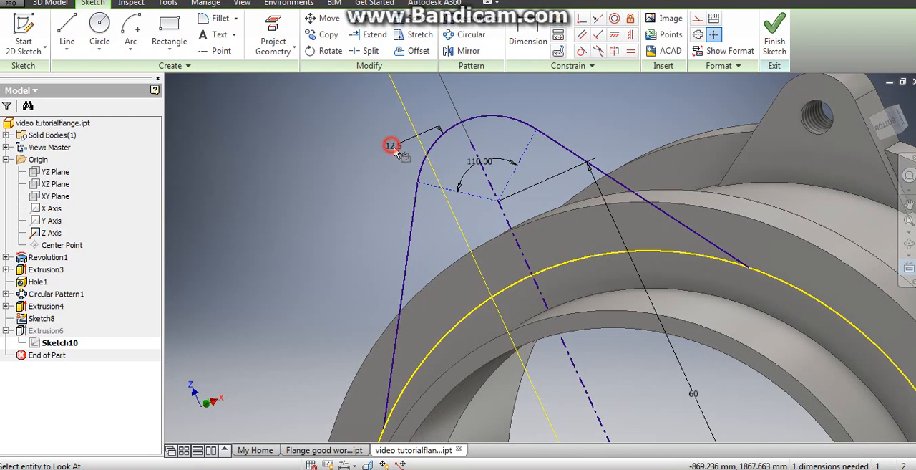
pyautogui.scroll(-3, 380, 148)
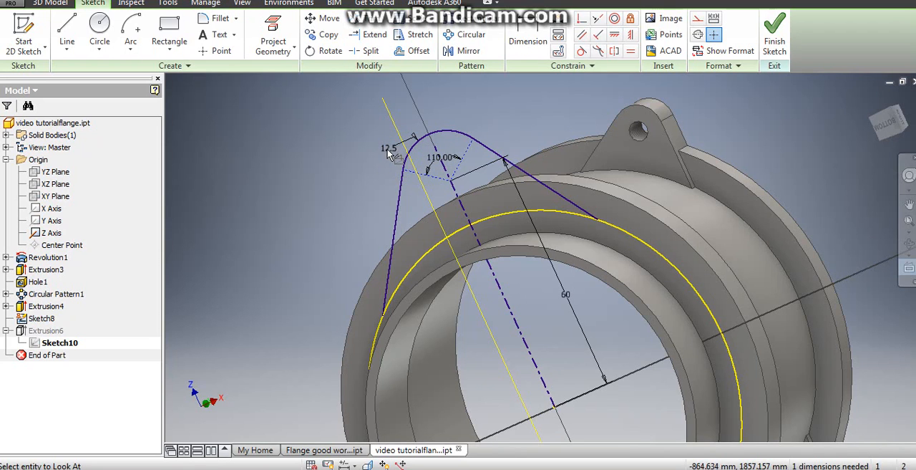
pyautogui.click(391, 152)
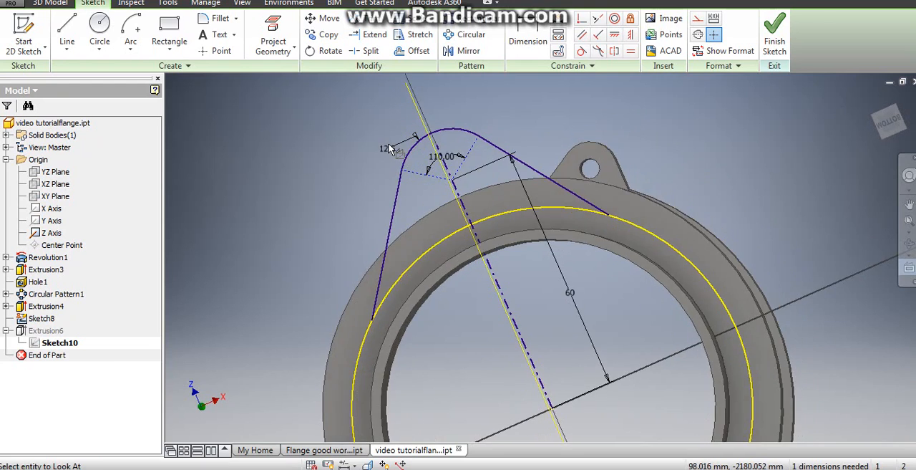
pyautogui.rightClick(365, 222)
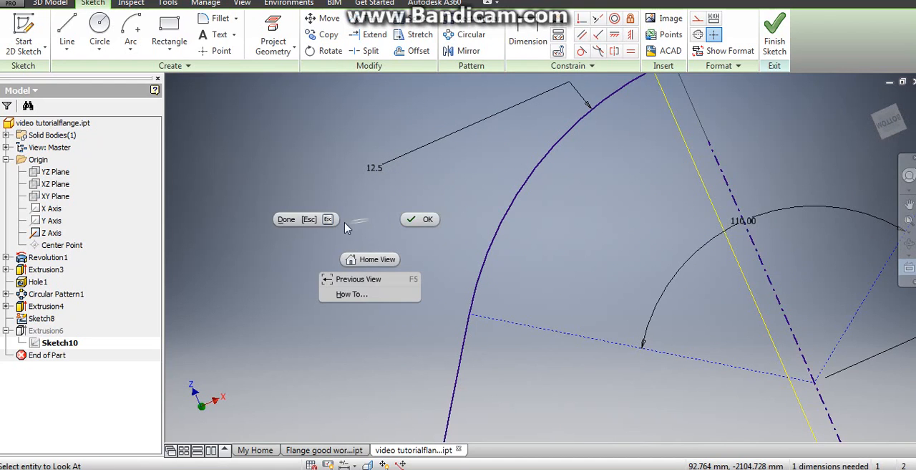
pyautogui.click(413, 219)
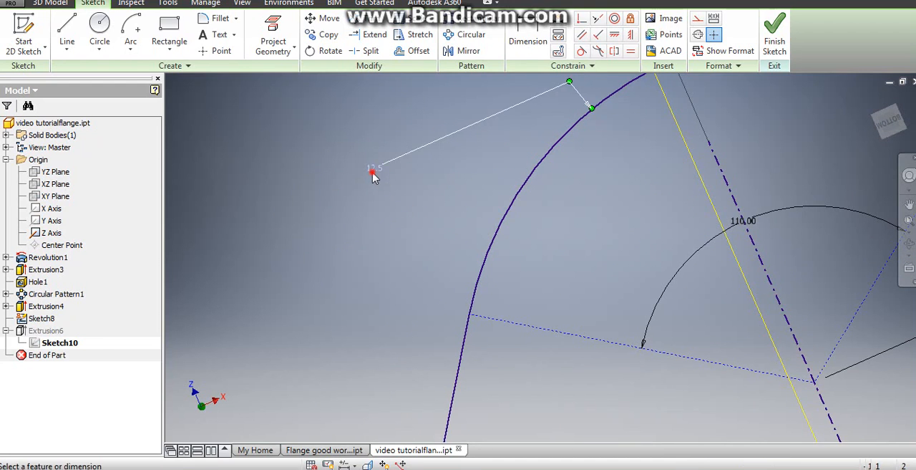
pyautogui.doubleClick(373, 169)
pyautogui.write('12')
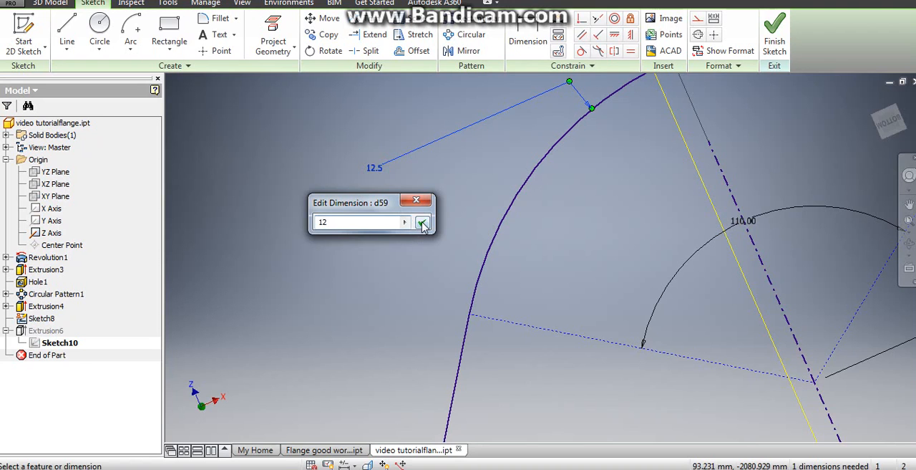
pyautogui.click(422, 222)
pyautogui.press('F5')
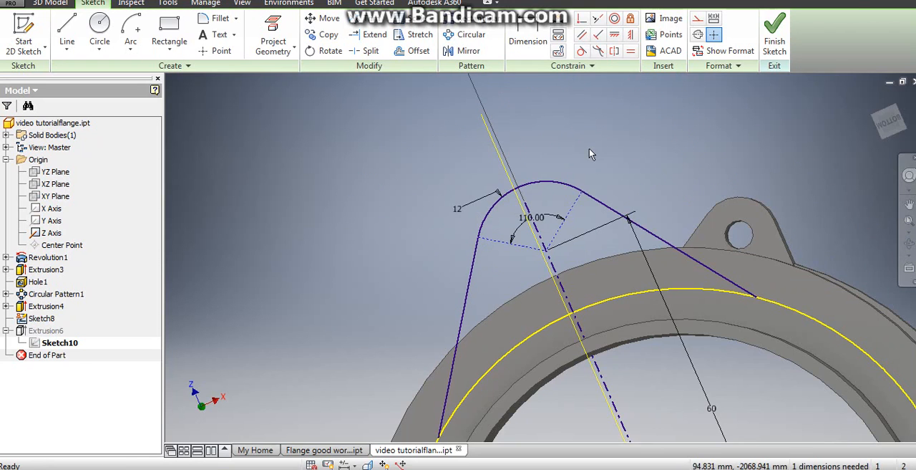
pyautogui.click(774, 36)
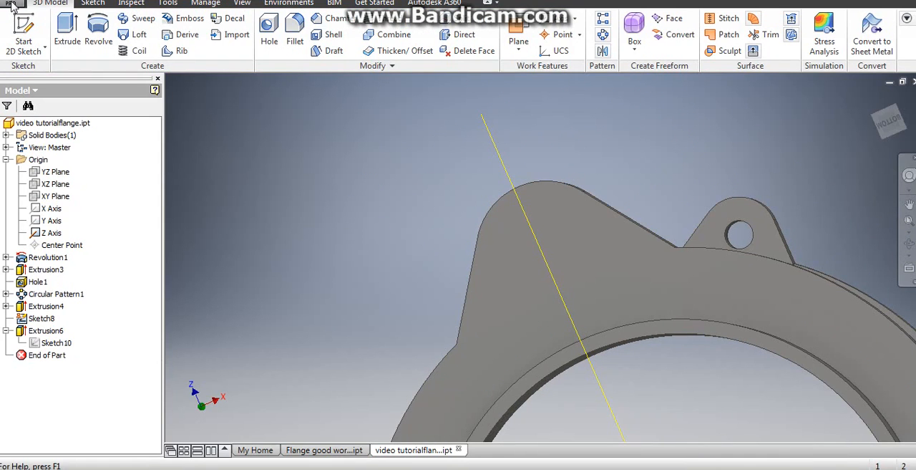
# - Update the physical properties of the part and check its mass and volume
pyautogui.click(10, 3)
pyautogui.click(75, 245)
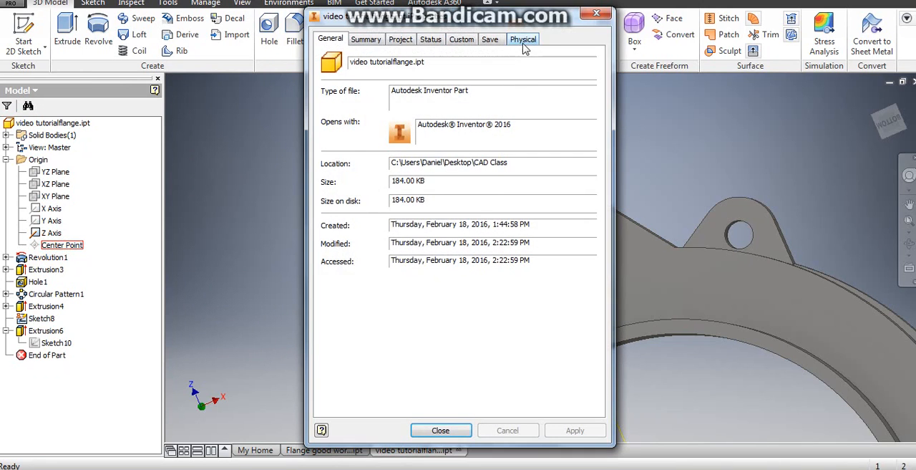
pyautogui.click(524, 38)
pyautogui.click(566, 71)
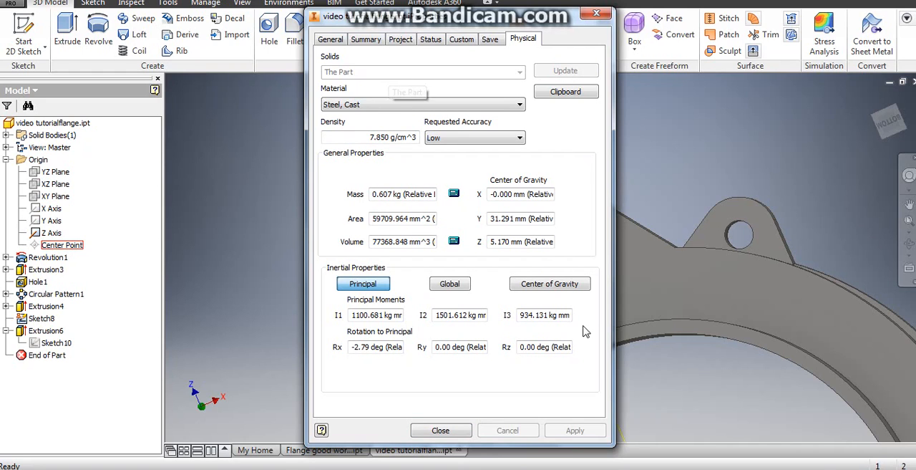
pyautogui.click(441, 430)
# - Add a simple 10.5 mm through-all hole on the larger lug's underside face, concentric with the lug's rounded edge
pyautogui.click(355, 339)
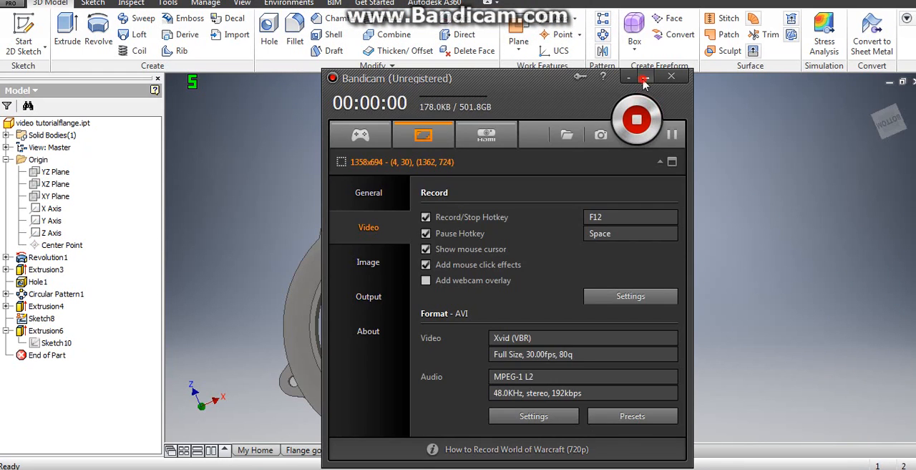
pyautogui.click(643, 79)
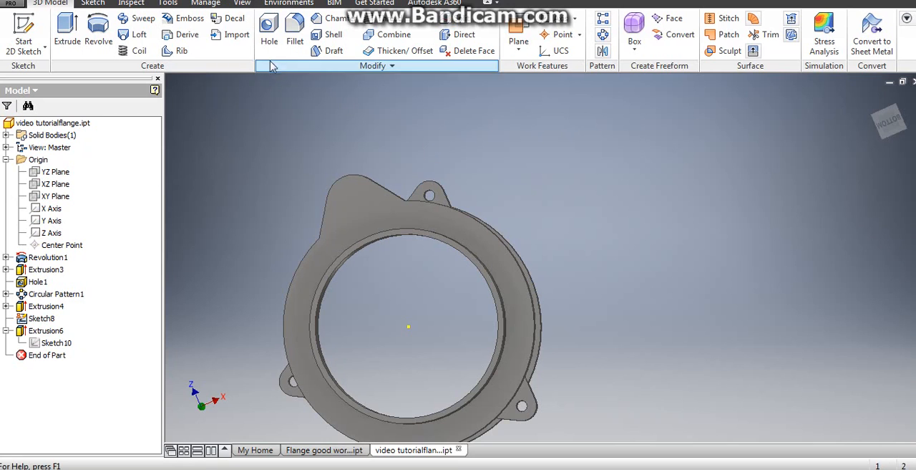
pyautogui.click(269, 30)
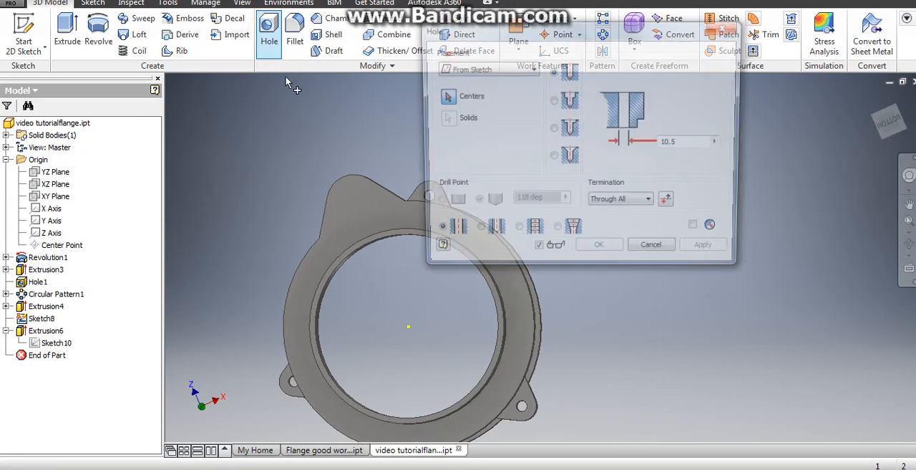
pyautogui.click(478, 70)
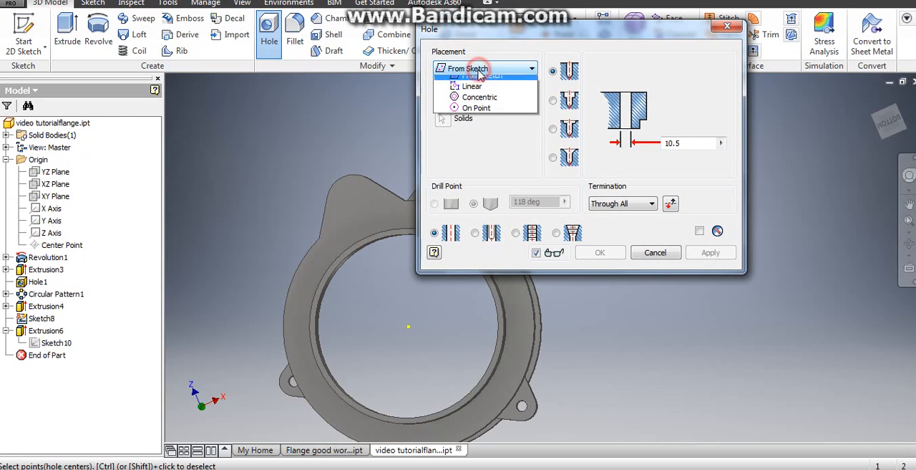
pyautogui.click(487, 107)
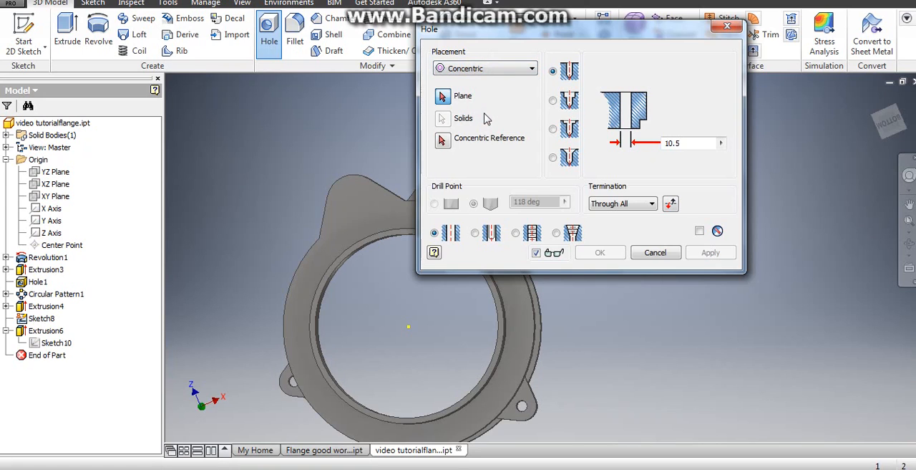
pyautogui.click(443, 98)
pyautogui.click(351, 207)
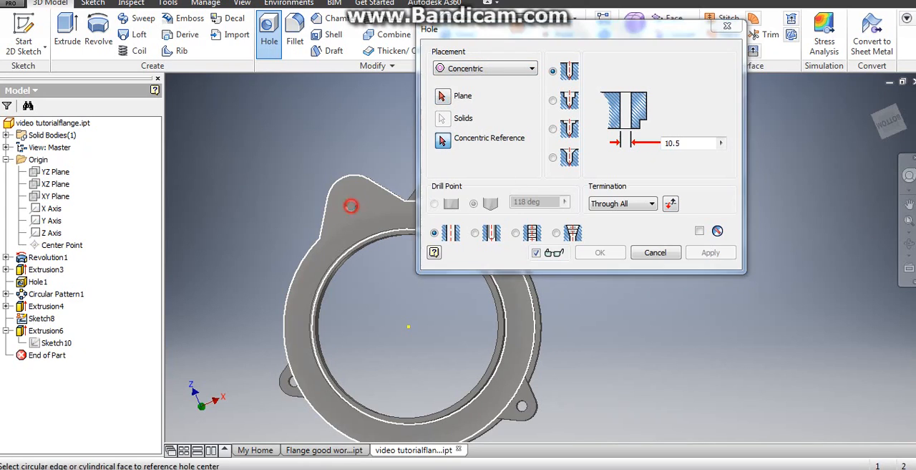
pyautogui.scroll(4, 358, 184)
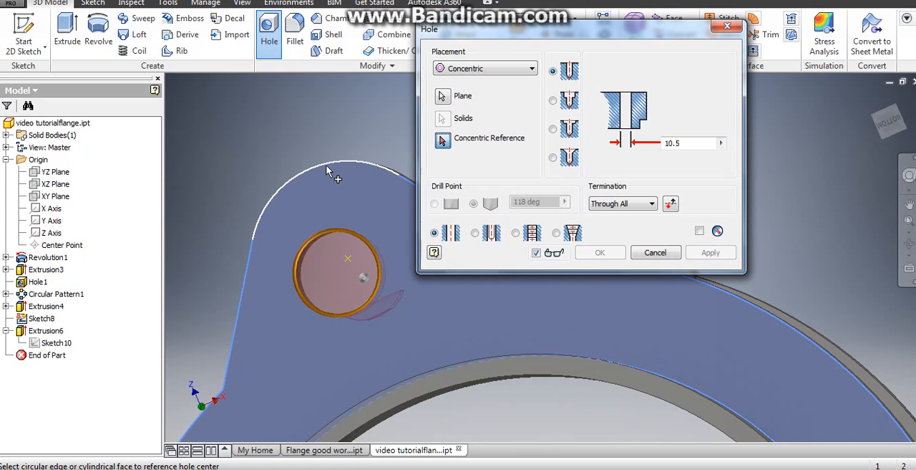
pyautogui.click(327, 170)
pyautogui.scroll(-2, 358, 187)
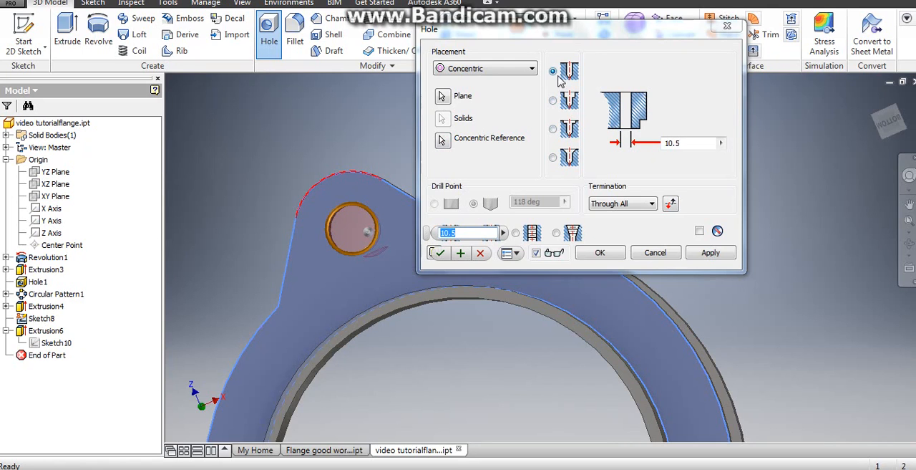
pyautogui.moveTo(570, 33); pyautogui.dragTo(648, 10)
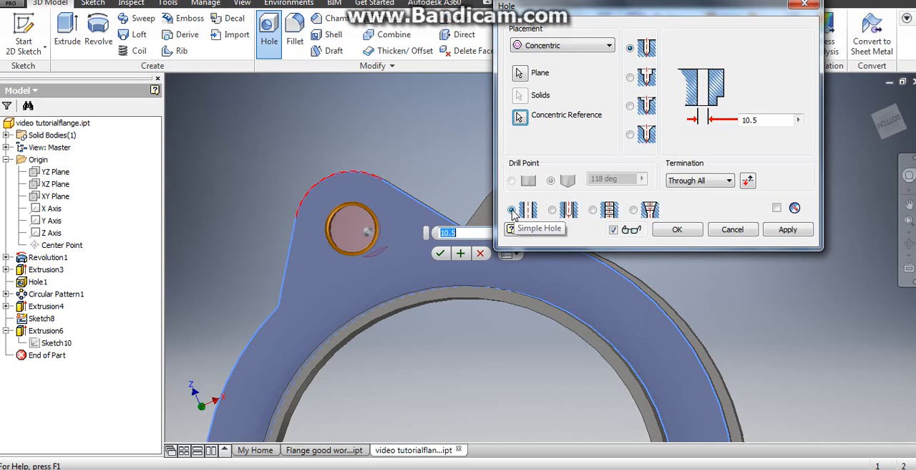
pyautogui.doubleClick(744, 122)
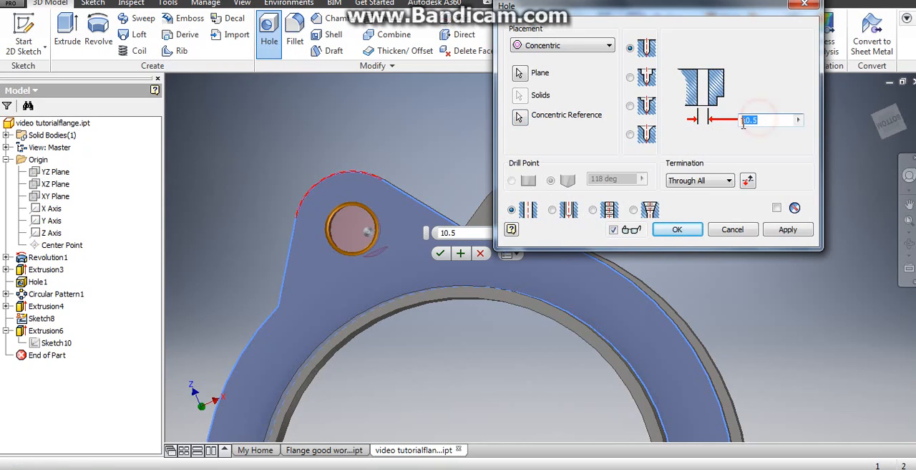
pyautogui.click(684, 231)
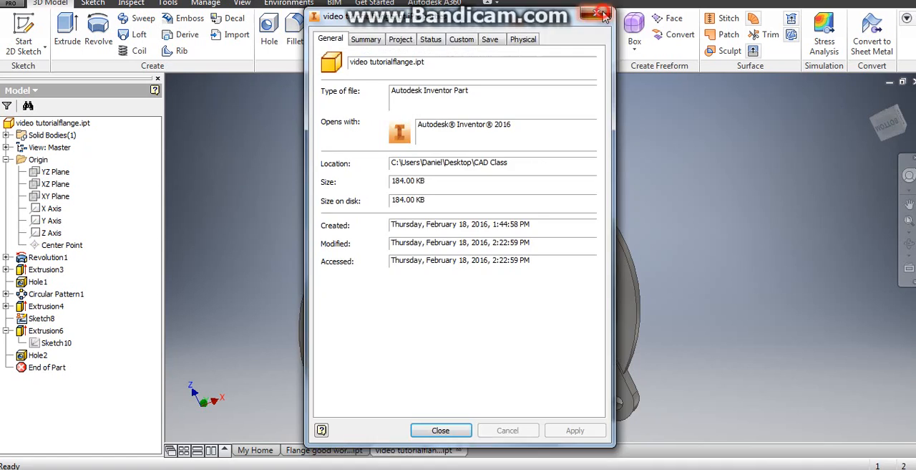
# - Edit the larger lug's hole so it terminates at the lug's opposite face instead of cutting through the rim
pyautogui.click(600, 15)
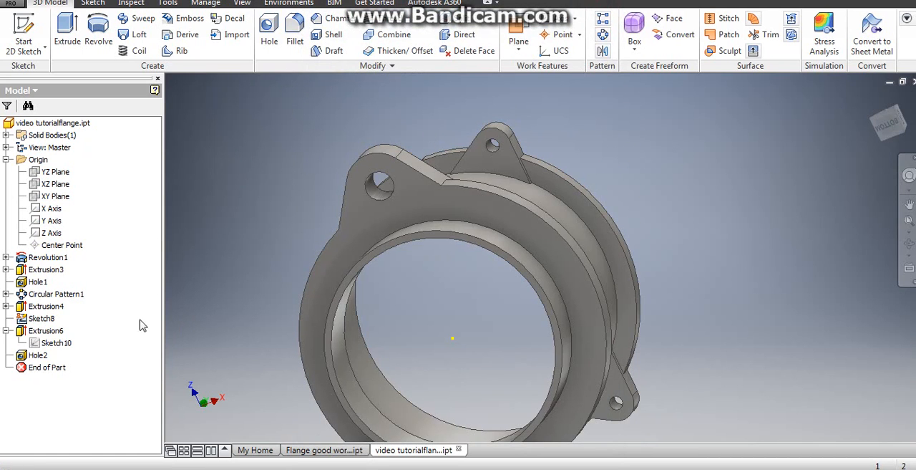
pyautogui.keyDown('shift'); pyautogui.moveTo(438, 126); pyautogui.dragTo(435, 149, button='middle'); pyautogui.keyUp('shift')
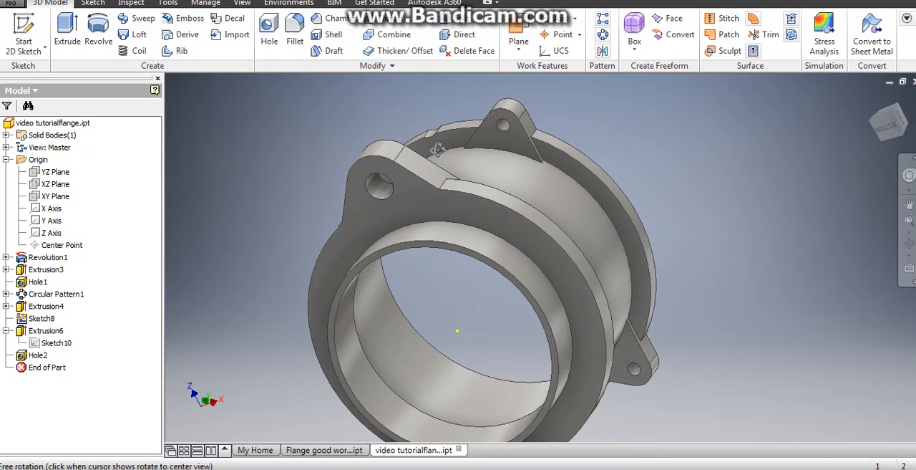
pyautogui.scroll(-3, 432, 134)
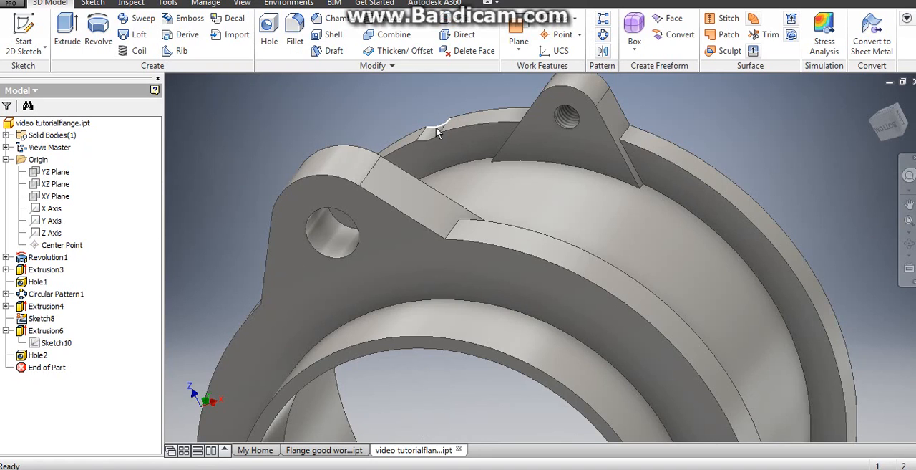
pyautogui.scroll(3, 438, 152)
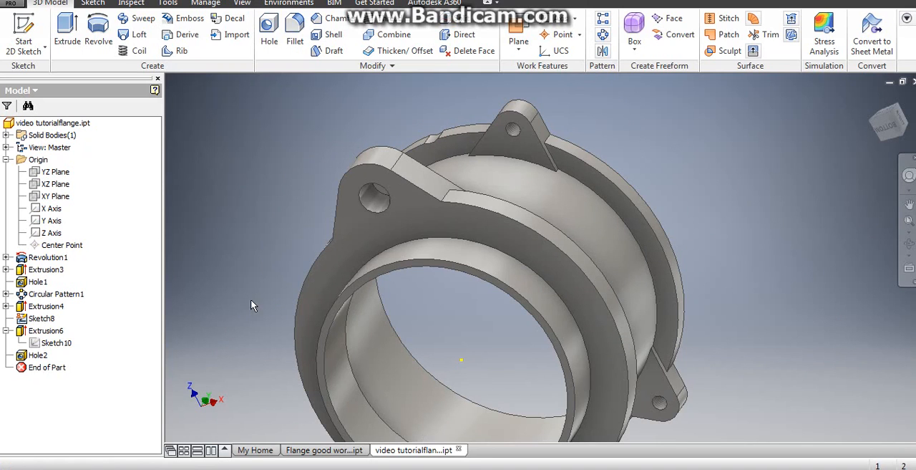
pyautogui.rightClick(39, 356)
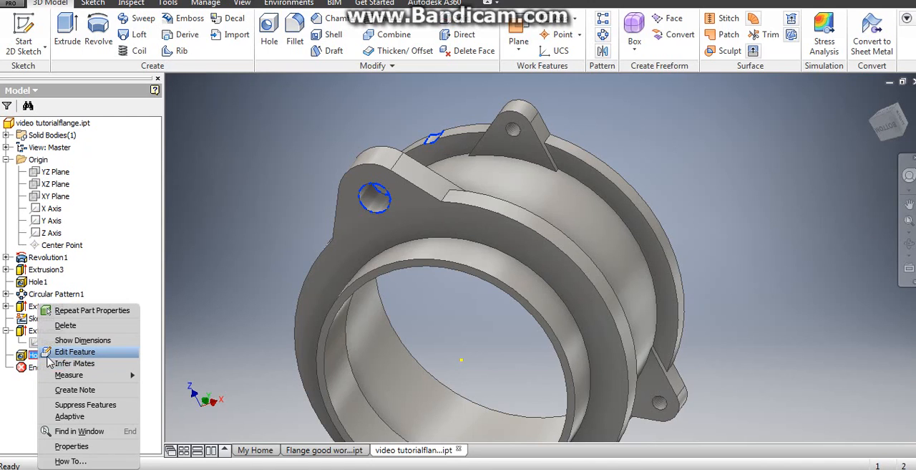
pyautogui.click(74, 351)
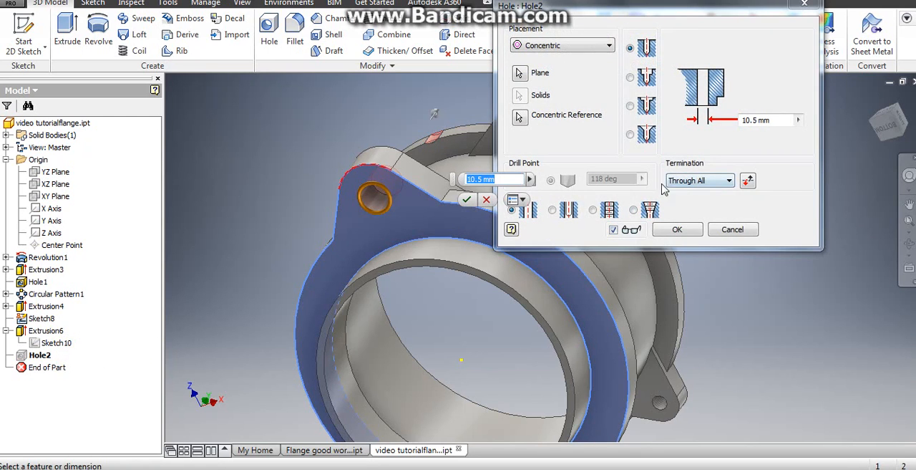
pyautogui.click(726, 183)
pyautogui.click(699, 209)
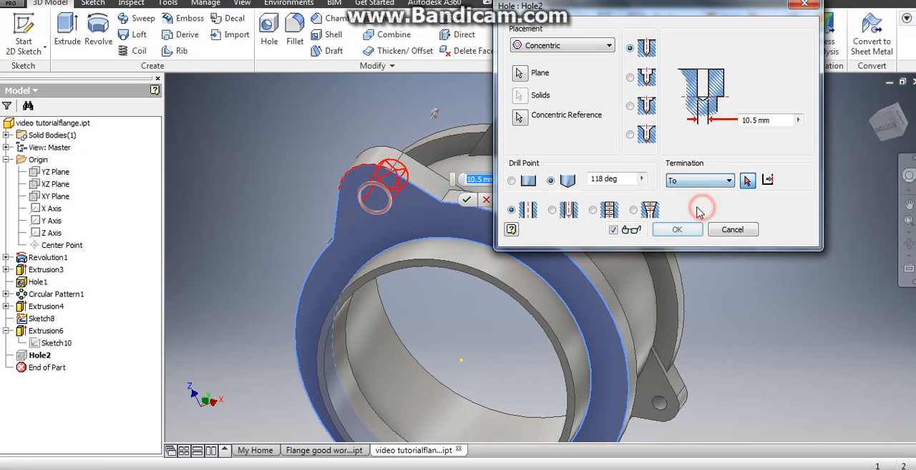
pyautogui.keyDown('shift'); pyautogui.moveTo(428, 135); pyautogui.dragTo(383, 145, button='middle'); pyautogui.keyUp('shift')
pyautogui.click(382, 143)
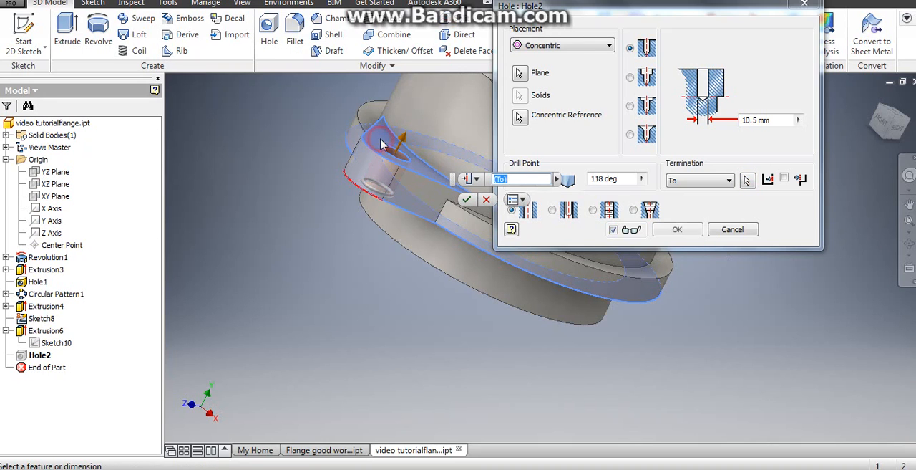
pyautogui.scroll(3, 390, 151)
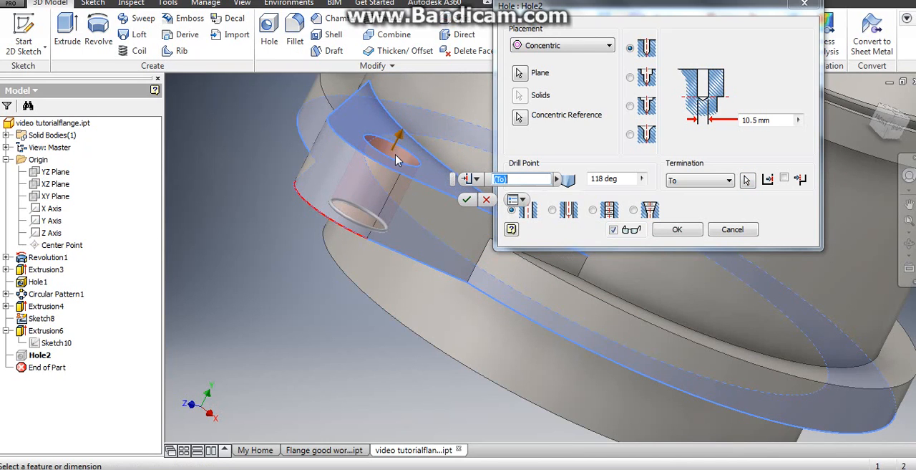
pyautogui.click(676, 229)
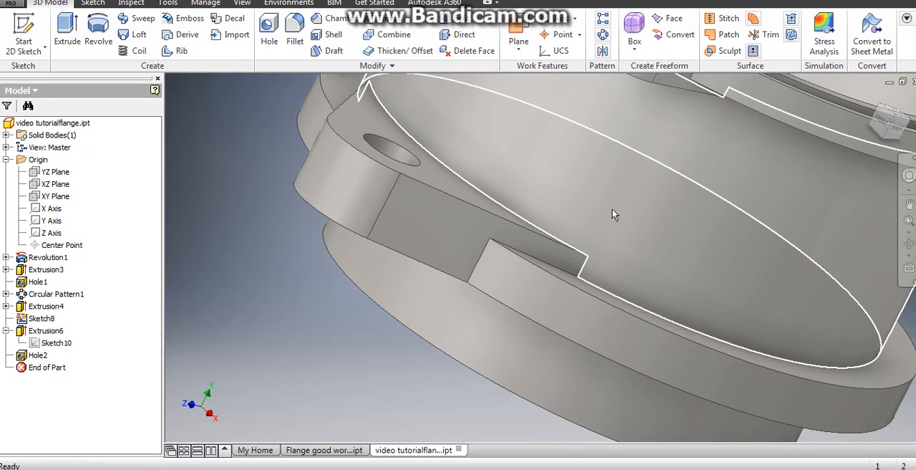
# - Update the part's physical properties to check its mass and volume, and save the part
pyautogui.scroll(4, 612, 209)
pyautogui.moveTo(612, 209)
pyautogui.keyDown('shift'); pyautogui.mouseDown(button='middle')
pyautogui.moveTo(558, 107)
pyautogui.moveTo(534, 100)
pyautogui.mouseUp(button='middle'); pyautogui.keyUp('shift')
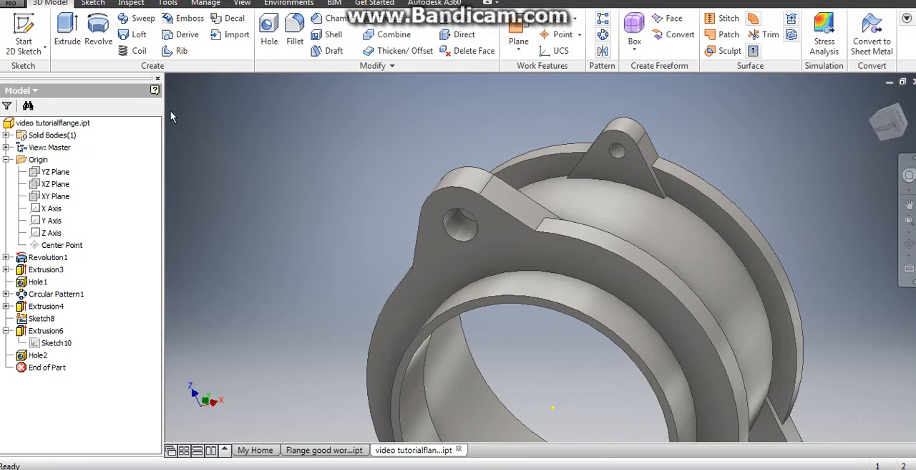
pyautogui.click(12, 6)
pyautogui.click(56, 247)
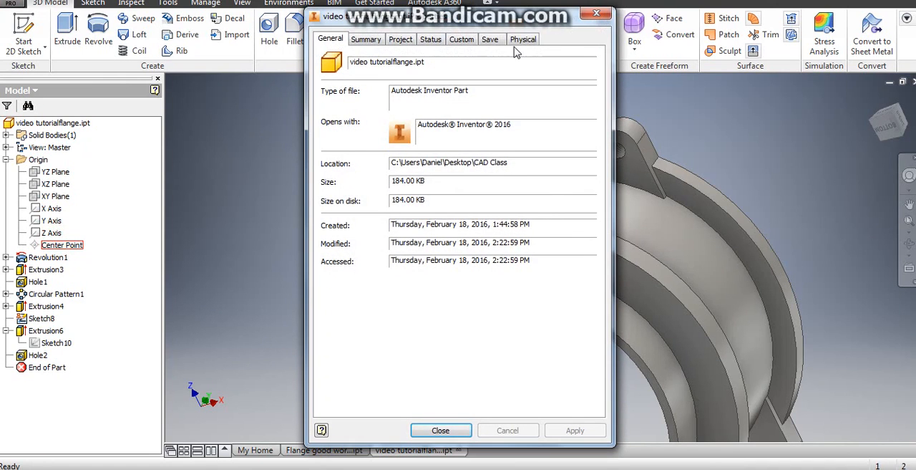
pyautogui.click(522, 39)
pyautogui.click(564, 71)
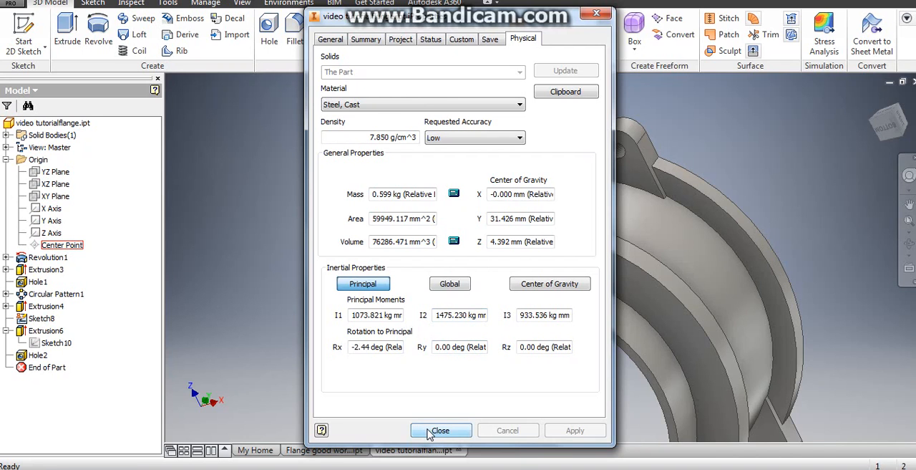
pyautogui.click(429, 432)
pyautogui.click(13, 7)
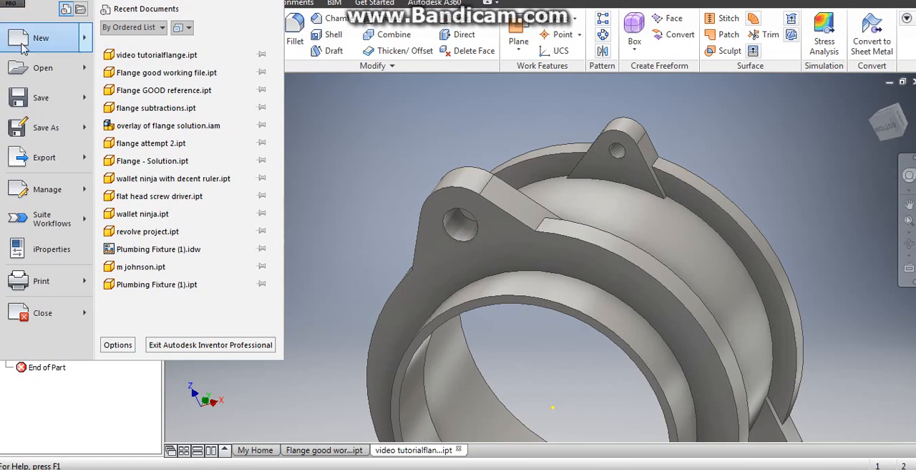
pyautogui.press('Escape')
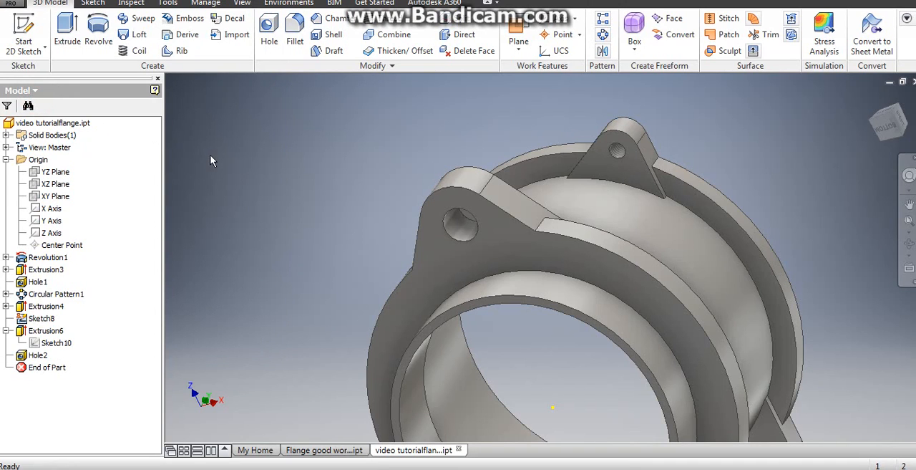
# - Inspect the flange from several angles and make the XY origin plane visible
pyautogui.scroll(-5, 373, 306)
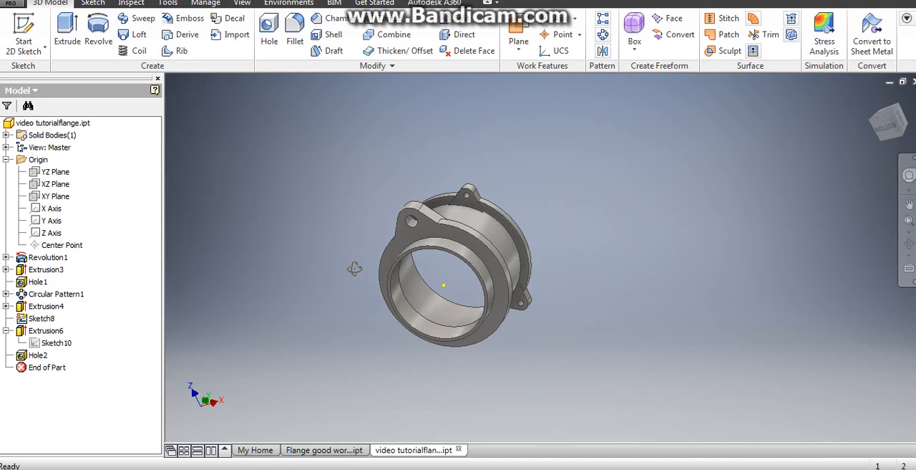
pyautogui.keyDown('shift'); pyautogui.moveTo(351, 275); pyautogui.dragTo(364, 256, button='middle'); pyautogui.keyUp('shift')
pyautogui.scroll(3, 496, 267)
pyautogui.keyDown('shift'); pyautogui.moveTo(496, 266); pyautogui.dragTo(509, 221, button='middle'); pyautogui.keyUp('shift')
pyautogui.scroll(-3, 520, 231)
pyautogui.moveTo(530, 251); pyautogui.dragTo(460, 226, button='middle')
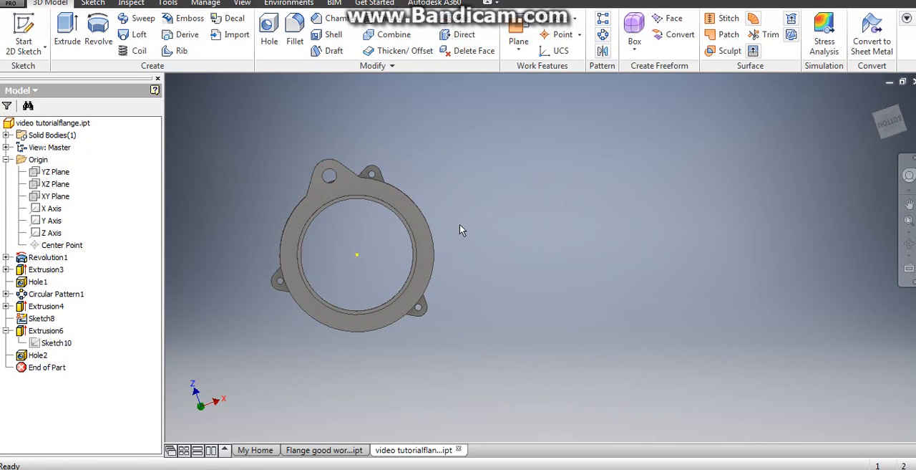
pyautogui.click(5, 159)
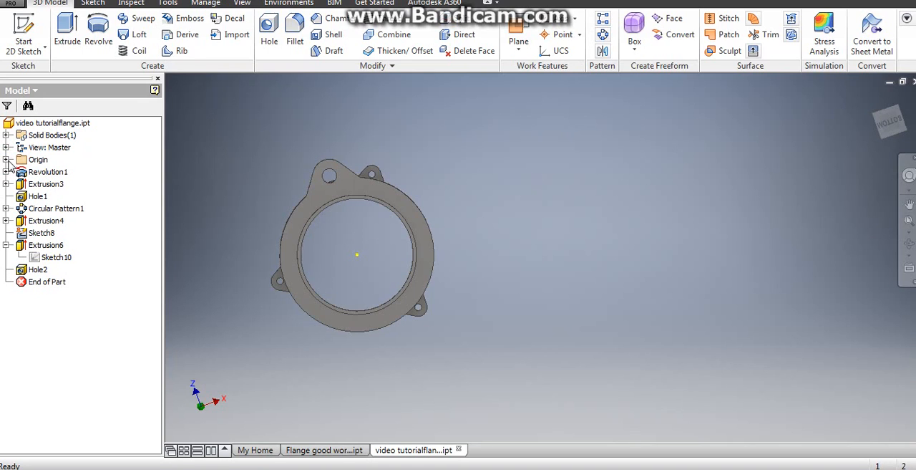
pyautogui.click(6, 159)
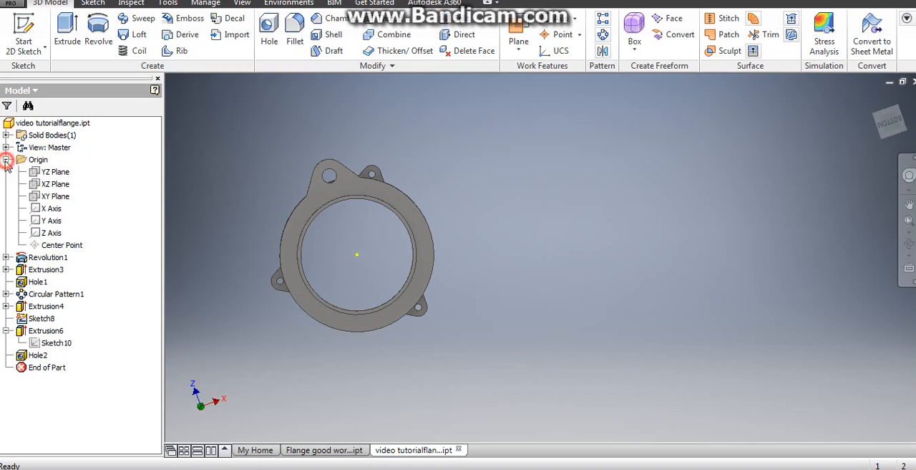
pyautogui.rightClick(54, 198)
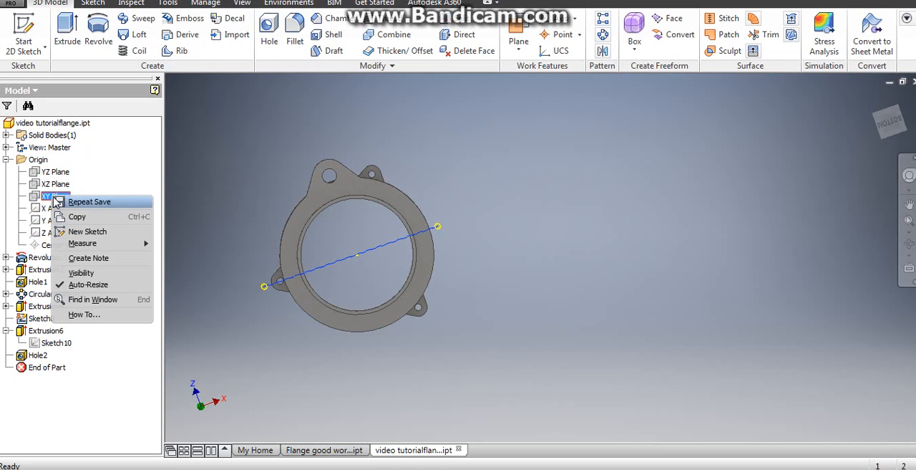
pyautogui.click(81, 273)
# - Mirror the larger lug's extrusion and its hole about the XY origin plane to the opposite side of the flange
pyautogui.keyDown('shift'); pyautogui.moveTo(218, 265); pyautogui.dragTo(236, 223, button='middle'); pyautogui.keyUp('shift')
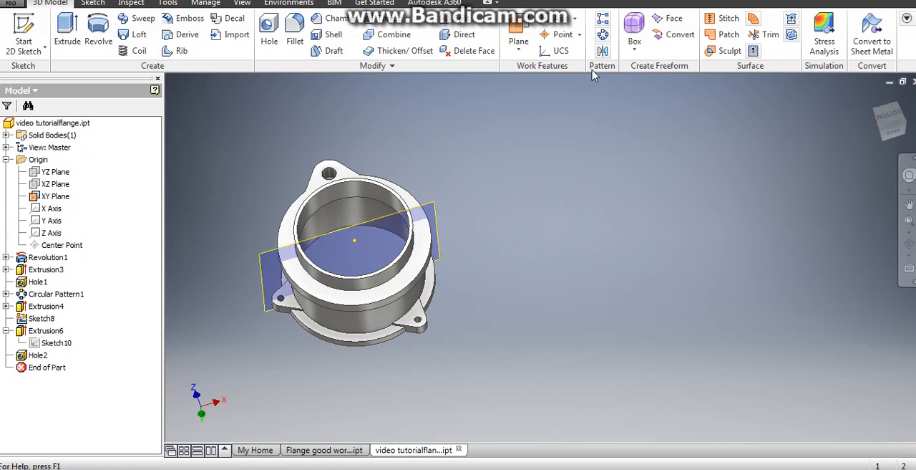
pyautogui.click(602, 50)
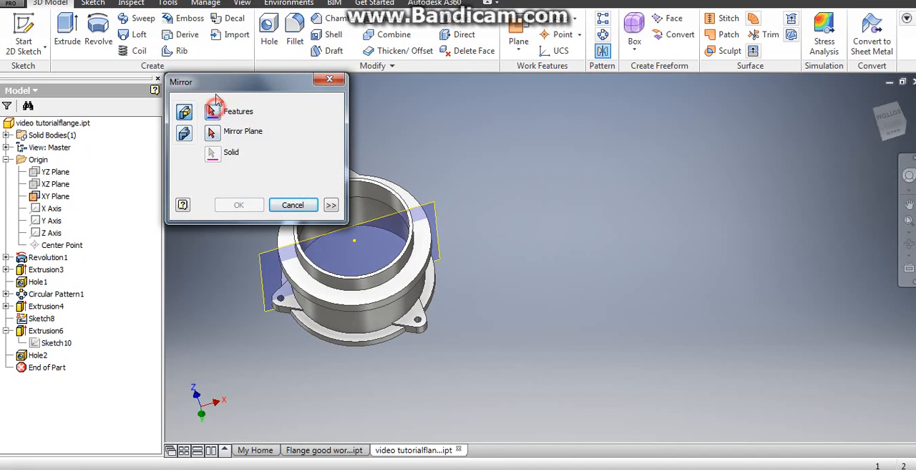
pyautogui.moveTo(217, 85); pyautogui.dragTo(128, 75)
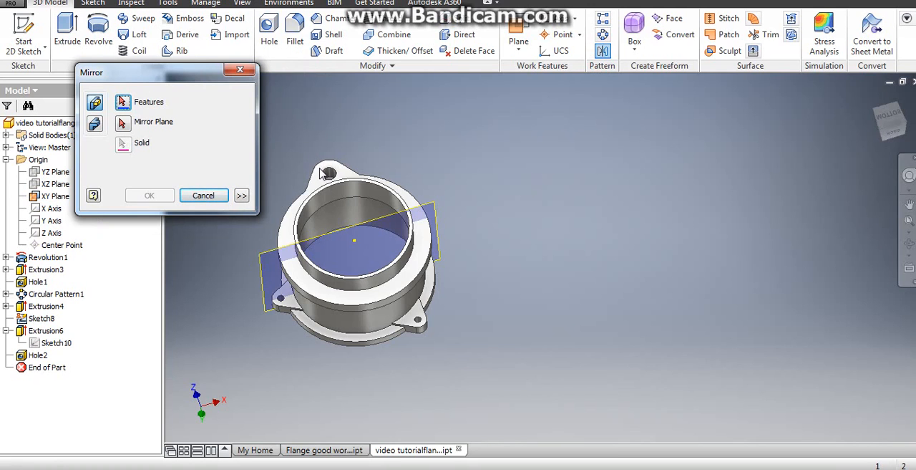
pyautogui.scroll(-3, 324, 173)
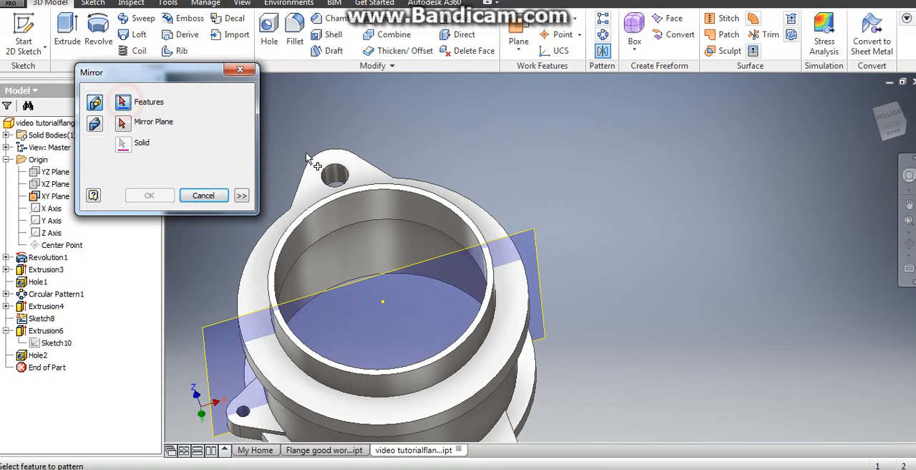
pyautogui.click(315, 159)
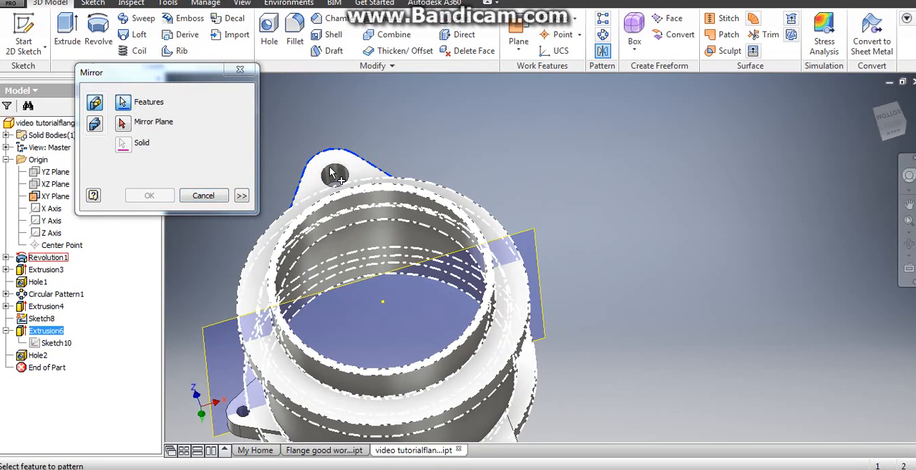
pyautogui.click(336, 174)
pyautogui.scroll(-2, 332, 178)
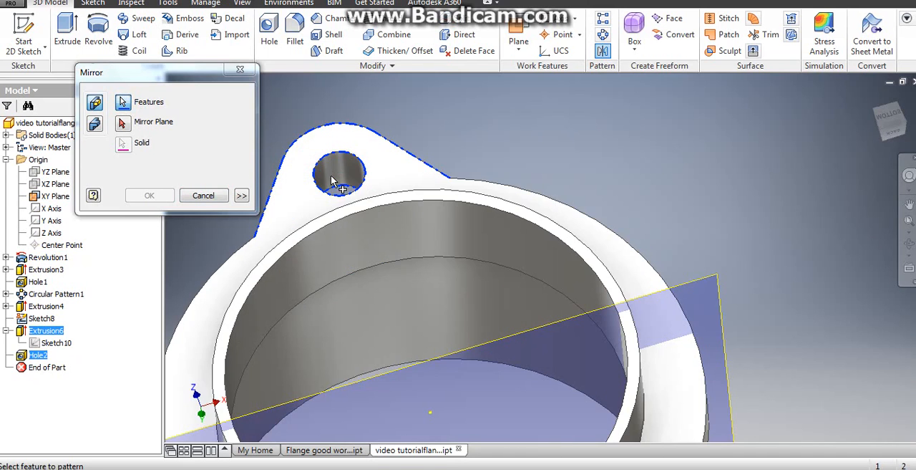
pyautogui.scroll(3, 415, 154)
pyautogui.moveTo(417, 156); pyautogui.dragTo(366, 130, button='middle')
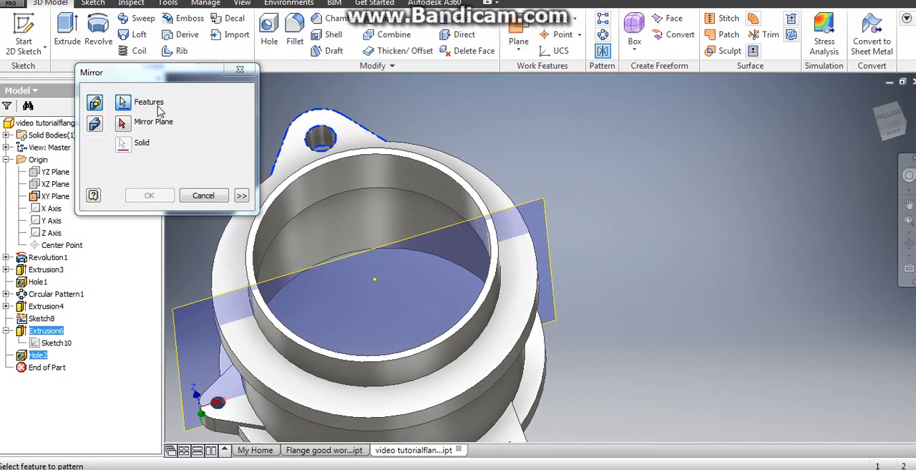
pyautogui.click(542, 213)
pyautogui.scroll(3, 528, 246)
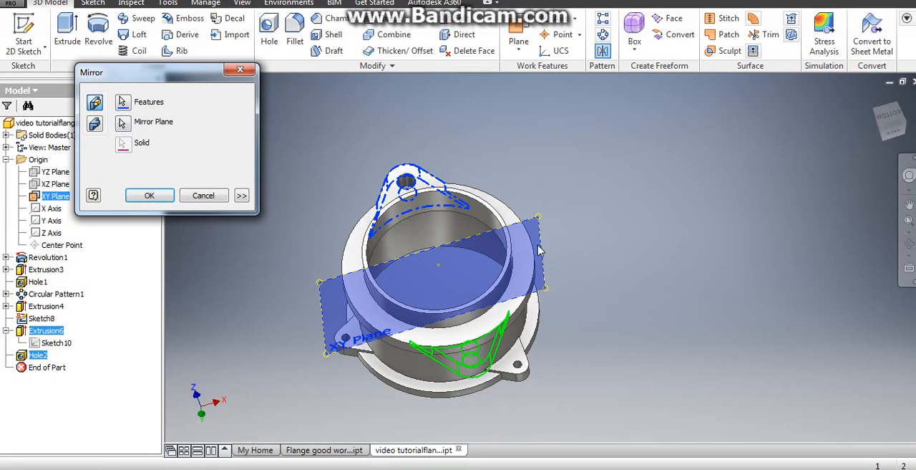
pyautogui.click(149, 195)
# - Check the mass and volume of the part with the mirrored lug in its physical properties
pyautogui.moveTo(342, 273)
pyautogui.keyDown('shift'); pyautogui.mouseDown(button='middle')
pyautogui.moveTo(339, 293)
pyautogui.moveTo(334, 278)
pyautogui.mouseUp(button='middle'); pyautogui.keyUp('shift')
pyautogui.click(545, 0)
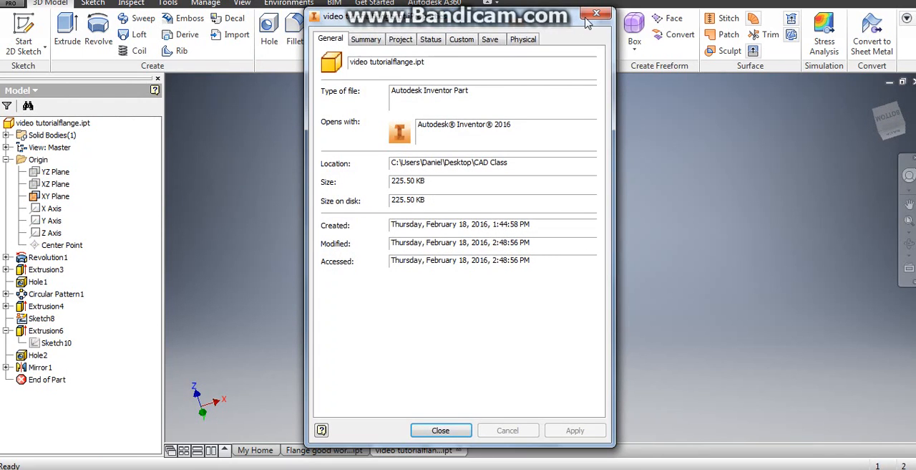
pyautogui.click(596, 14)
pyautogui.click(12, 7)
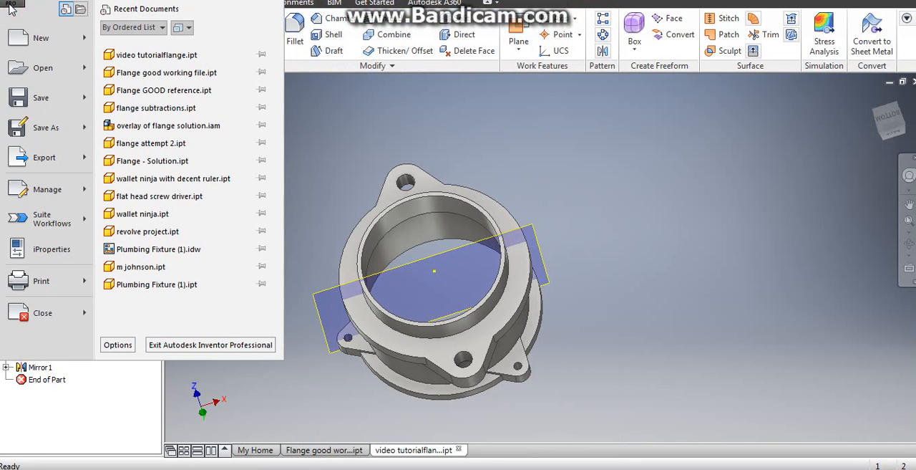
pyautogui.click(52, 249)
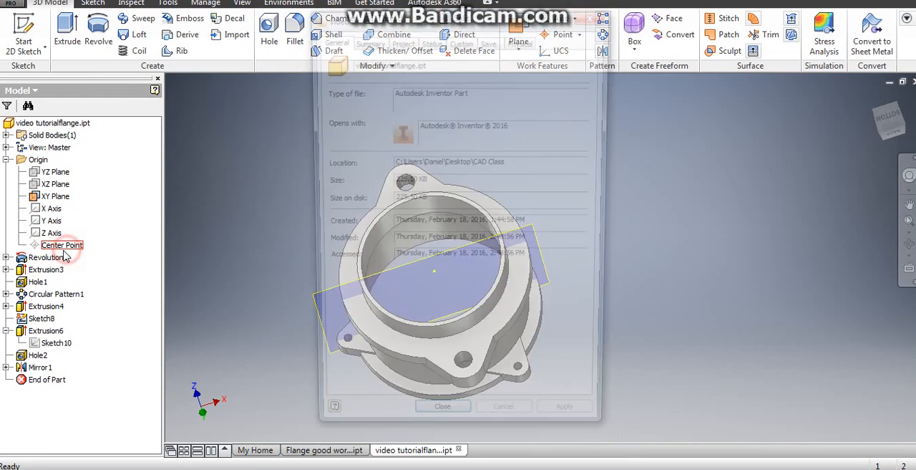
pyautogui.click(523, 40)
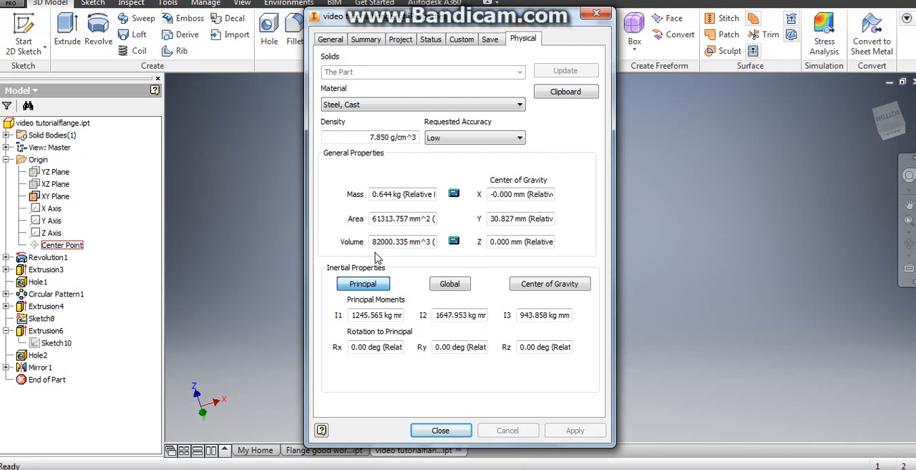
pyautogui.click(440, 431)
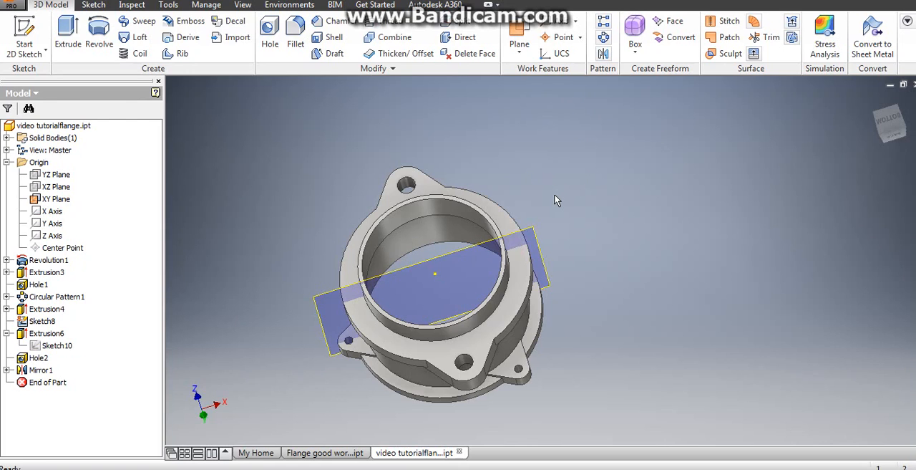
# - Hide the XY origin plane
pyautogui.click(533, 232)
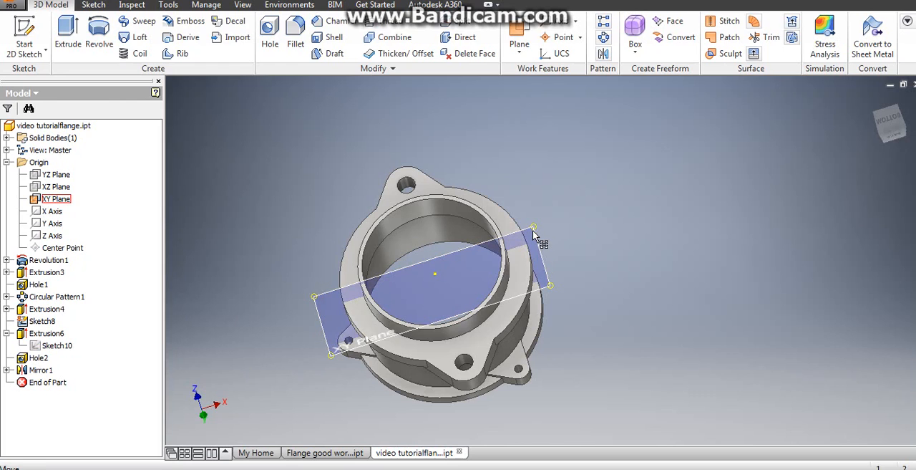
pyautogui.rightClick(54, 205)
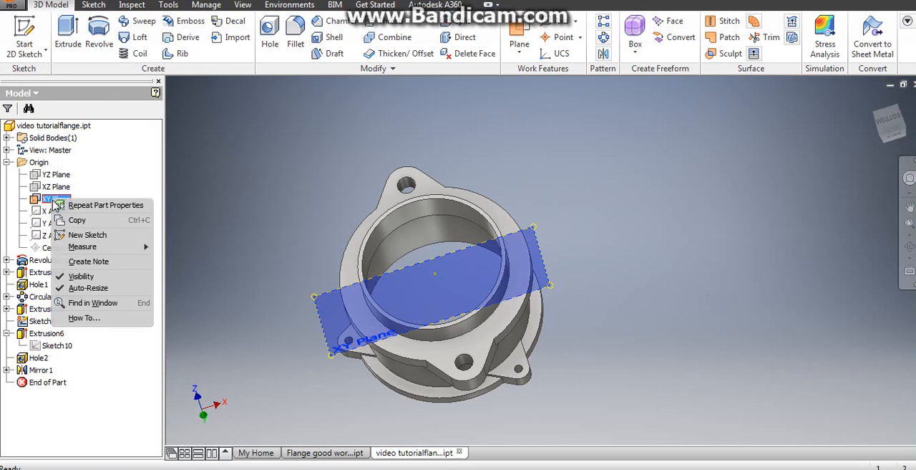
pyautogui.click(79, 279)
# - Start a sketch on the flange's underside ring face and draw a 90.4 mm diameter circle centred on the origin
pyautogui.scroll(3, 329, 258)
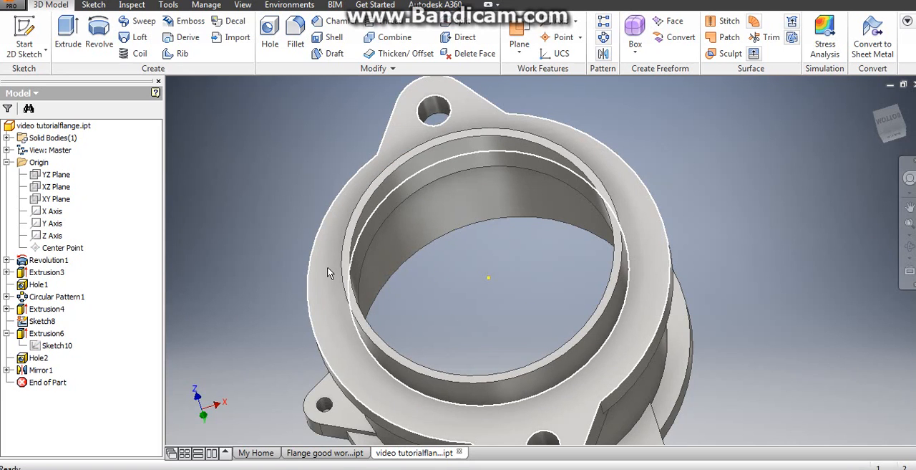
pyautogui.click(328, 271)
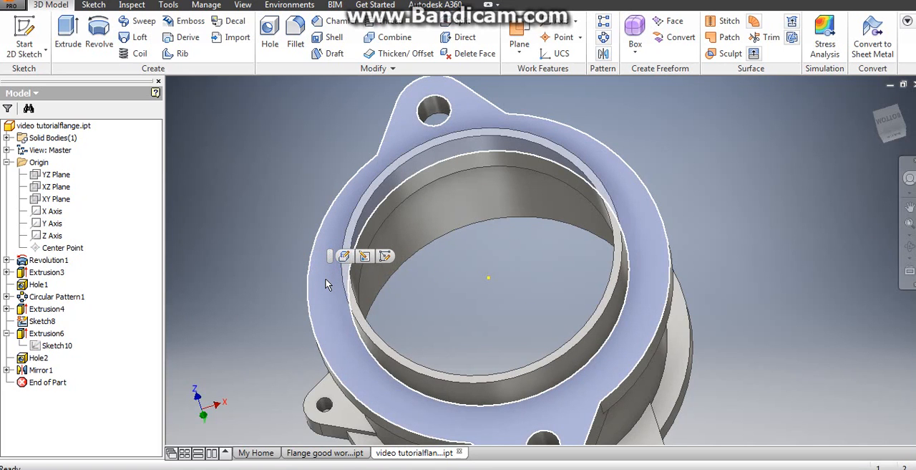
pyautogui.click(385, 255)
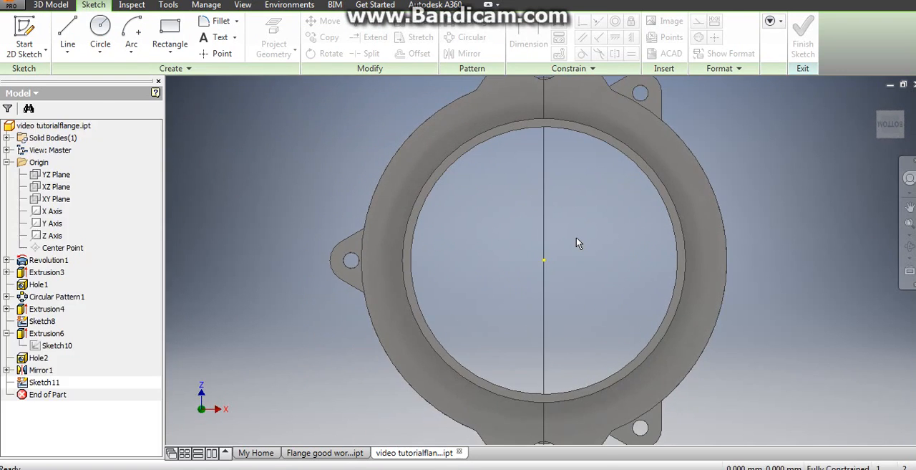
pyautogui.click(101, 27)
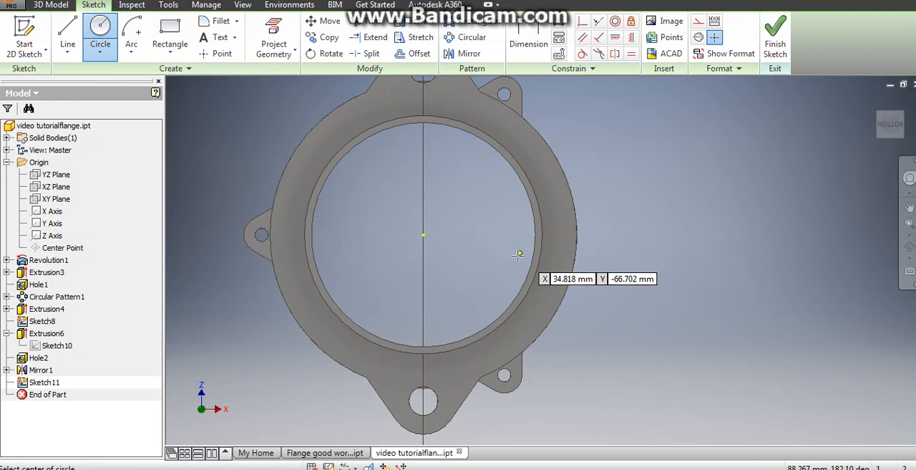
pyautogui.click(424, 234)
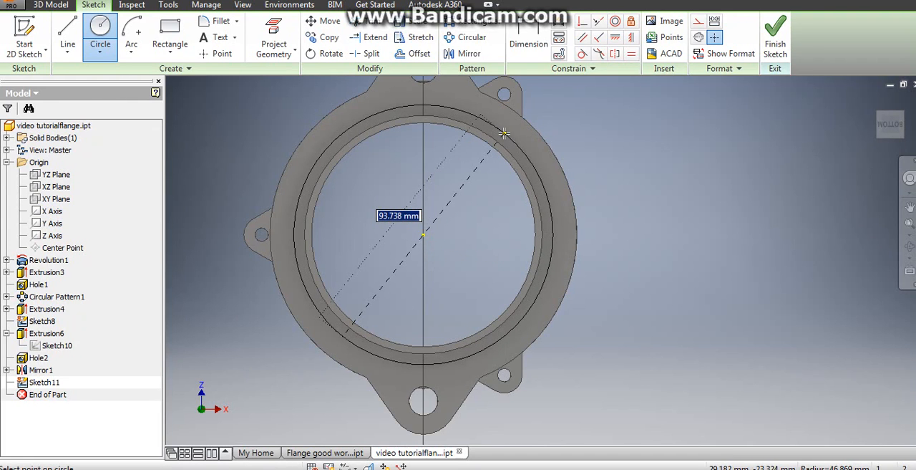
pyautogui.write('90.4')
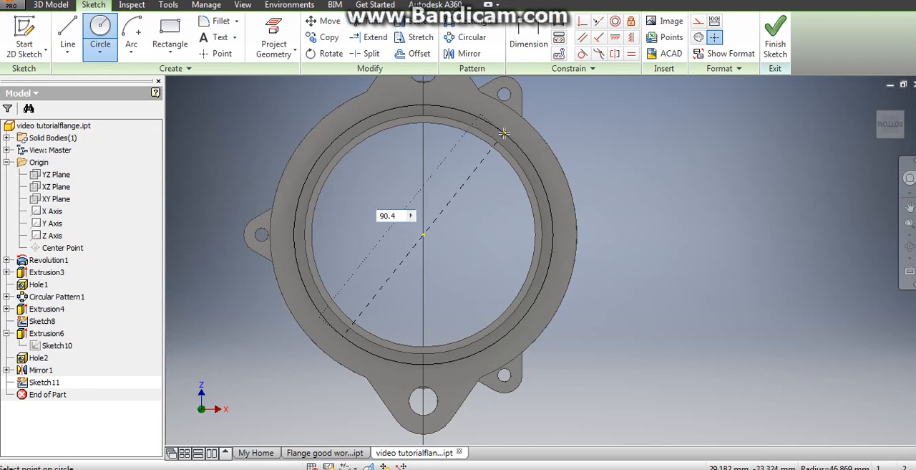
pyautogui.press('Return')
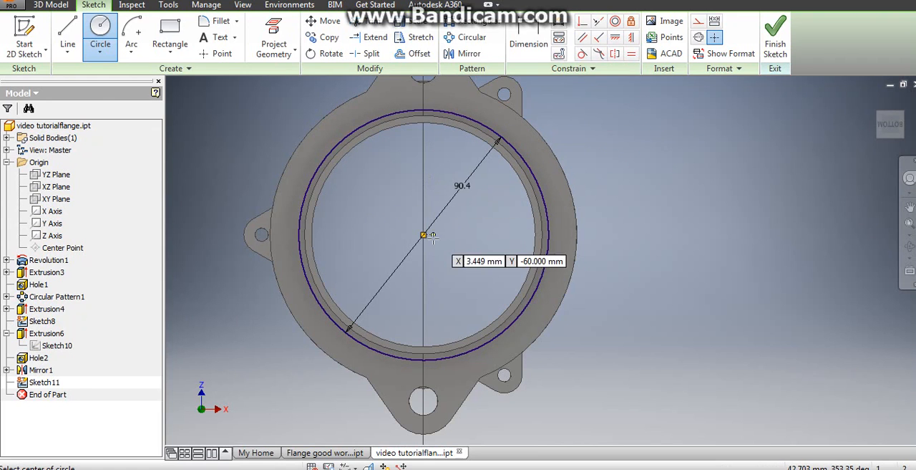
# - Add a concentric 102.2 mm diameter circle around the first one and finish the sketch
pyautogui.click(423, 234)
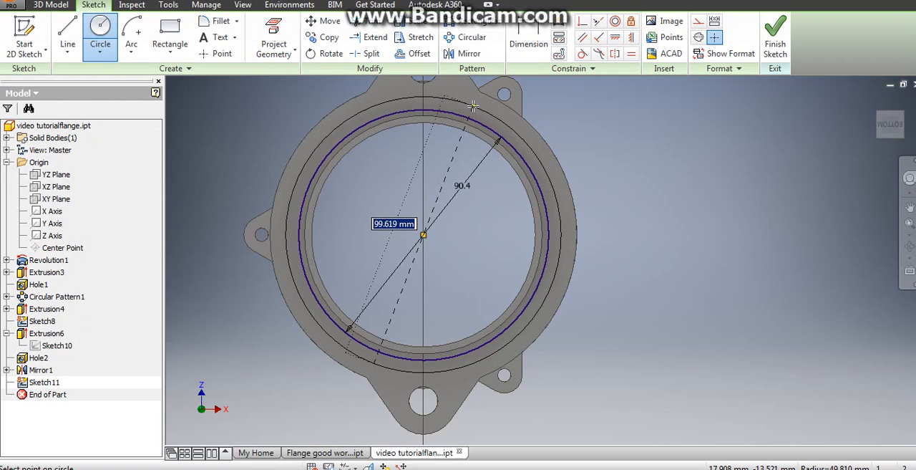
pyautogui.write('102.')
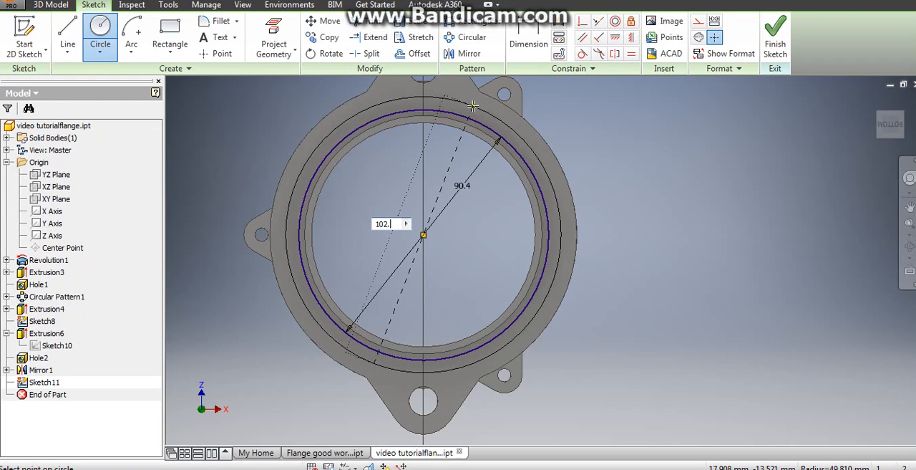
pyautogui.write('2')
pyautogui.press('Return')
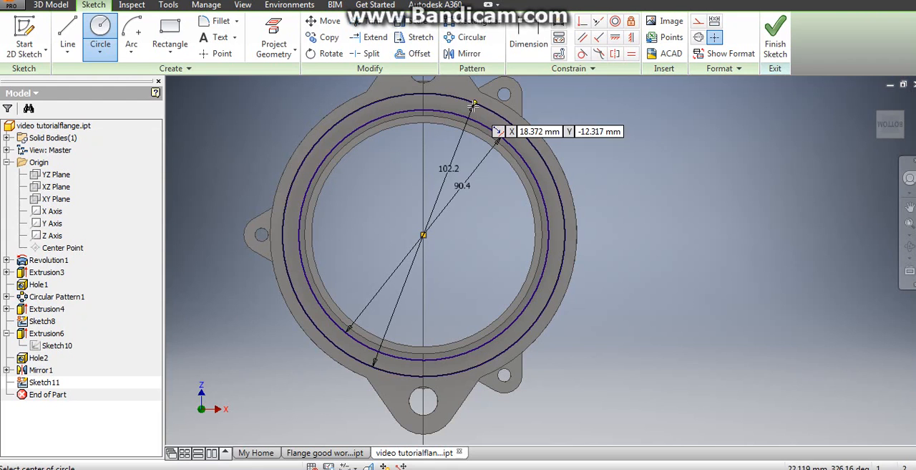
pyautogui.rightClick(559, 117)
pyautogui.click(609, 122)
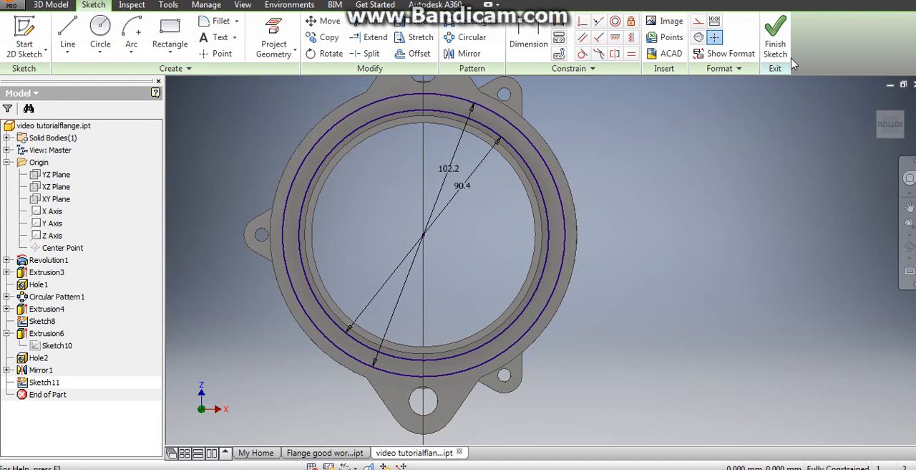
pyautogui.click(777, 39)
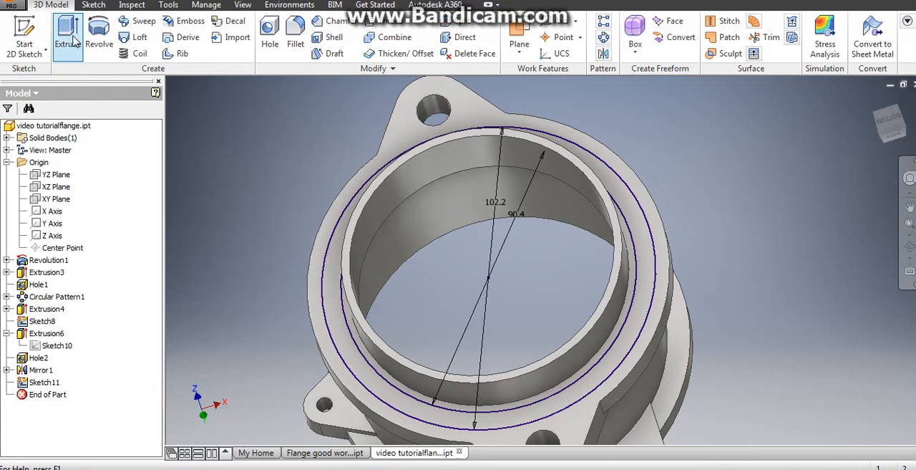
# - Extrude the ring between the two circles as a 4.7 mm deep cut into the flange's underside face
pyautogui.click(76, 37)
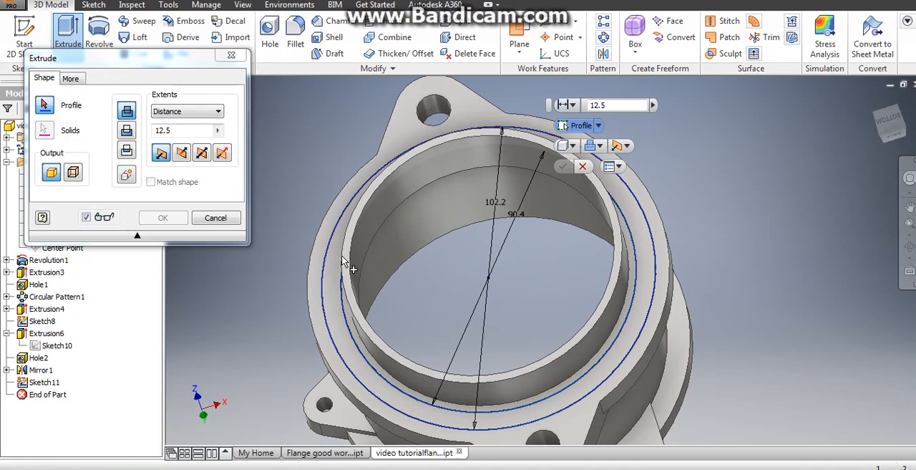
pyautogui.click(331, 279)
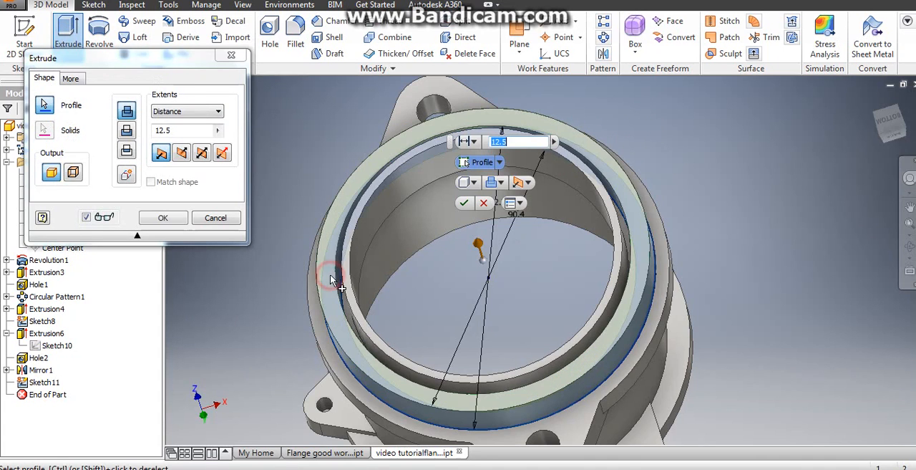
pyautogui.click(126, 131)
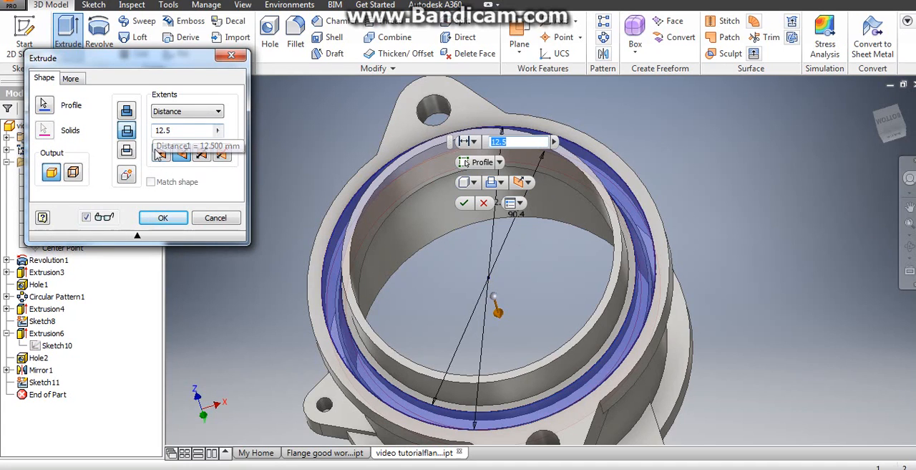
pyautogui.click(155, 131)
pyautogui.write('4.7')
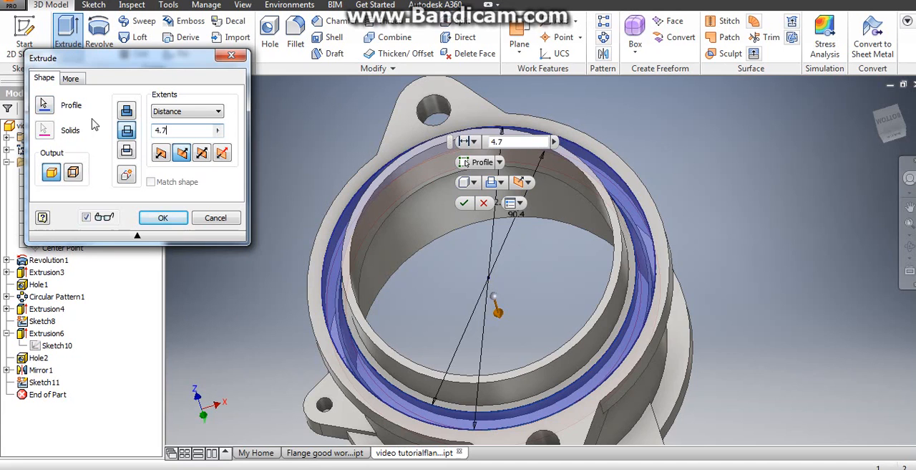
pyautogui.click(151, 218)
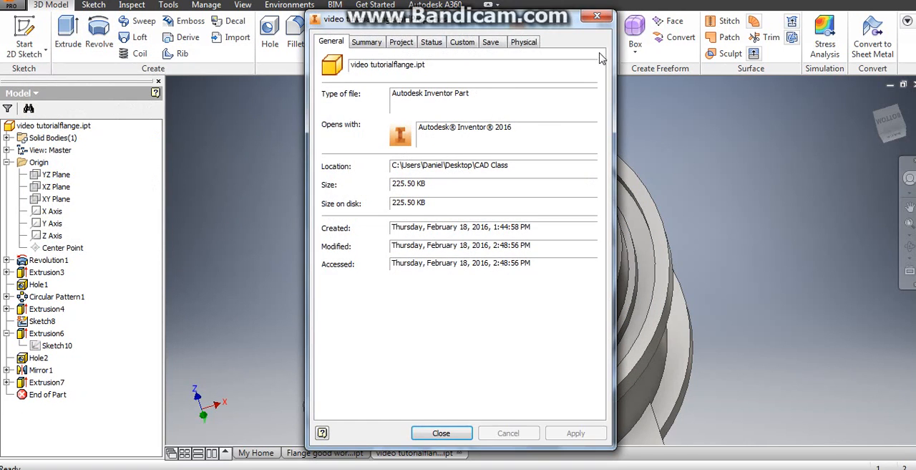
# - Check the part's mass and volume in its physical properties after the underside groove cut
pyautogui.click(531, 42)
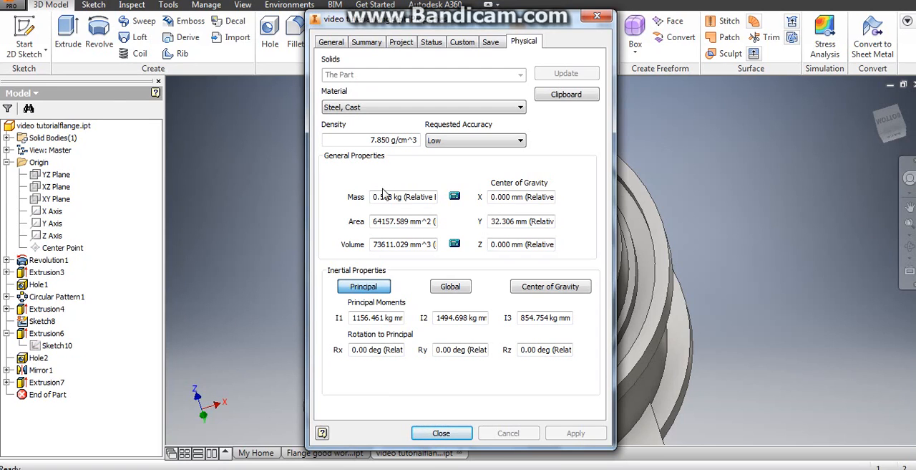
pyautogui.click(455, 432)
pyautogui.click(442, 434)
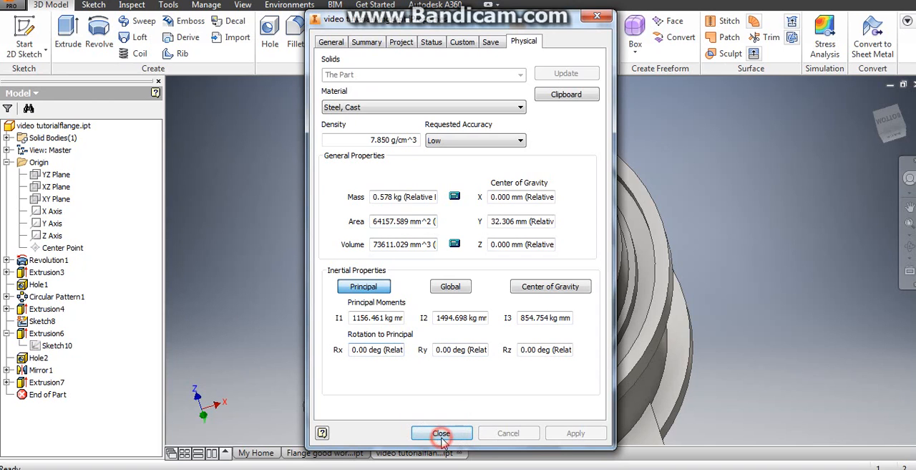
pyautogui.click(442, 432)
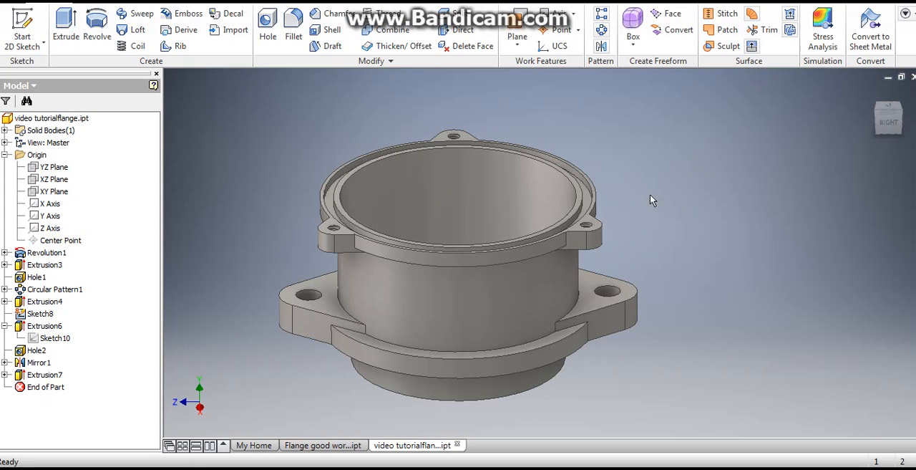
# - Show the origin YZ plane and create a work plane offset 66.8 mm from it
pyautogui.rightClick(56, 169)
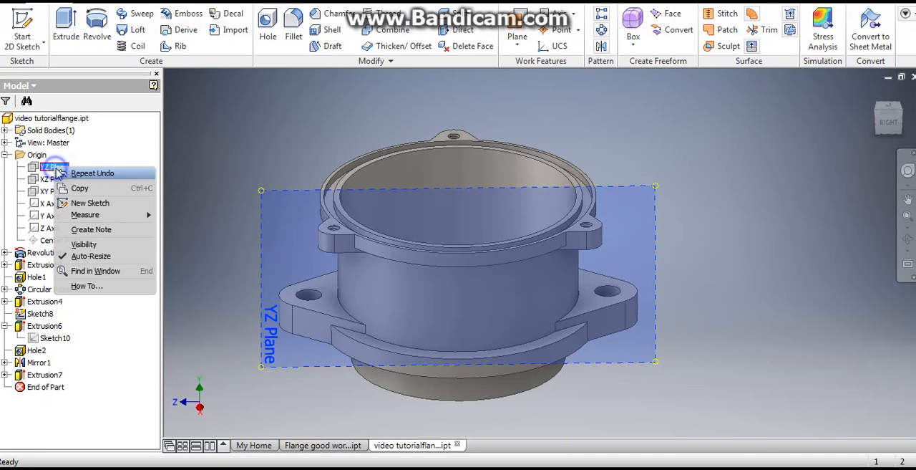
pyautogui.click(82, 244)
pyautogui.keyDown('shift'); pyautogui.moveTo(457, 180); pyautogui.dragTo(409, 194, button='middle'); pyautogui.keyUp('shift')
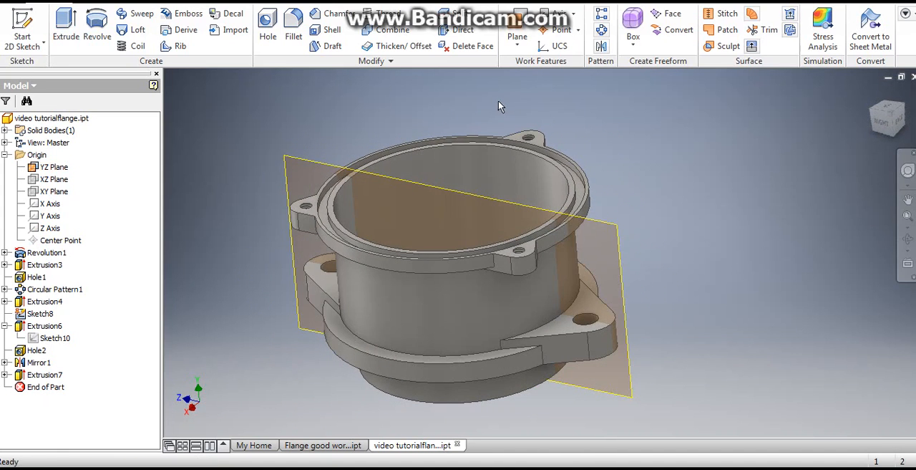
pyautogui.click(517, 45)
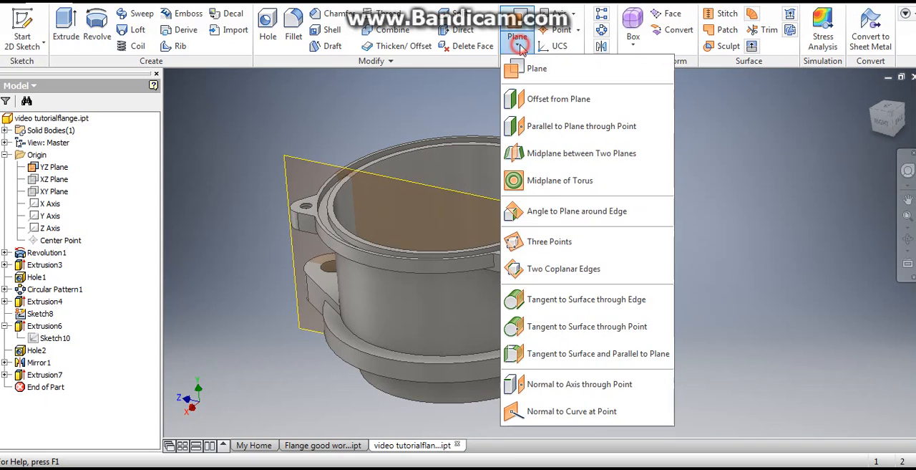
pyautogui.click(571, 100)
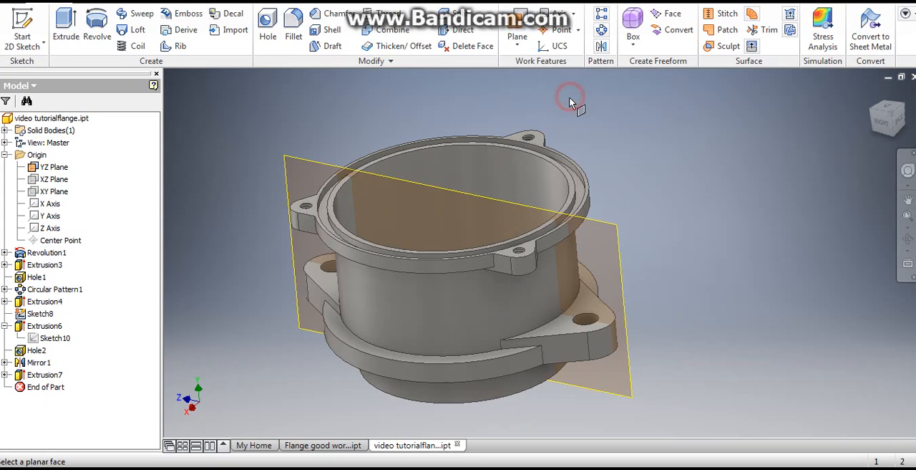
pyautogui.click(297, 164)
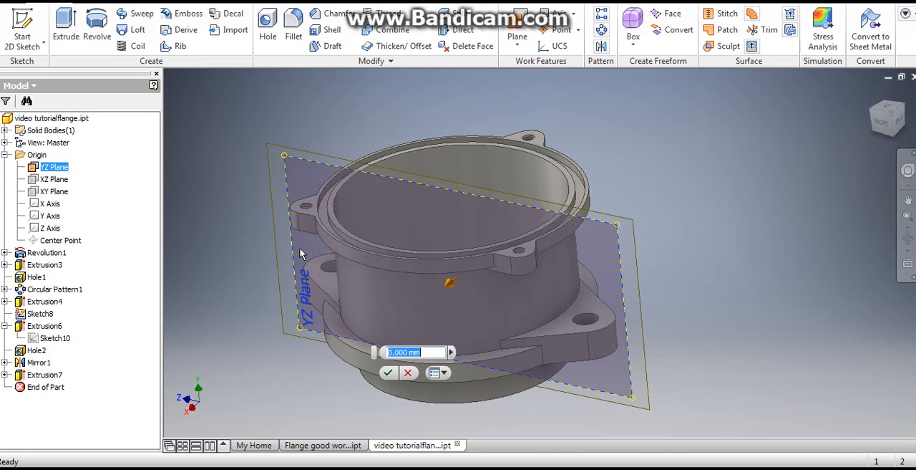
pyautogui.write('66.8')
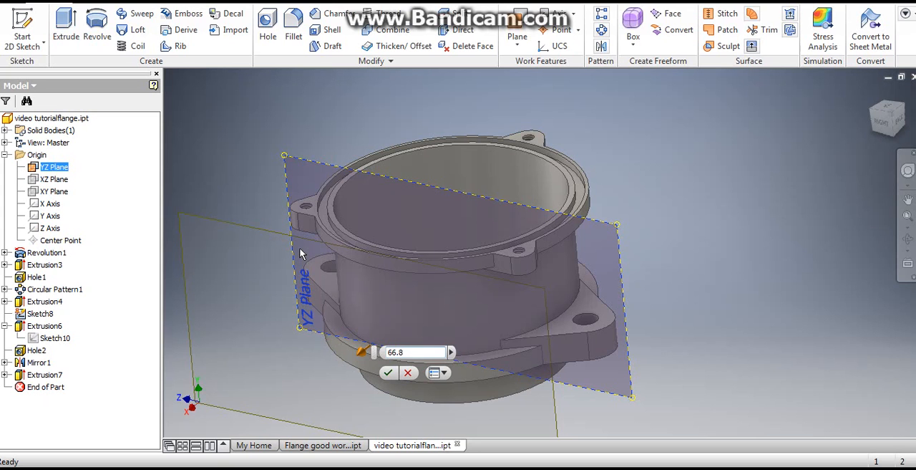
pyautogui.click(386, 374)
# - Turn the flange upside down in the Right view and start a sketch on the new offset work plane
pyautogui.keyDown('shift'); pyautogui.moveTo(523, 307); pyautogui.dragTo(549, 303, button='middle'); pyautogui.keyUp('shift')
pyautogui.press('pageup')
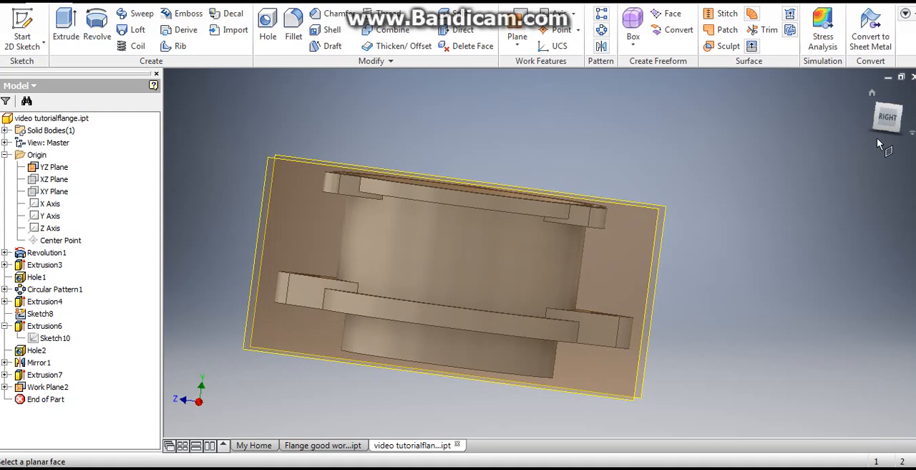
pyautogui.click(888, 117)
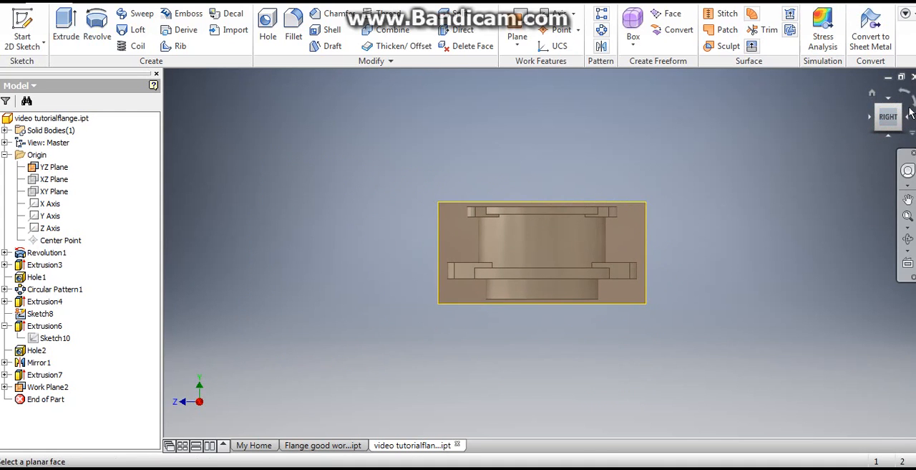
pyautogui.click(912, 100)
pyautogui.click(912, 100)
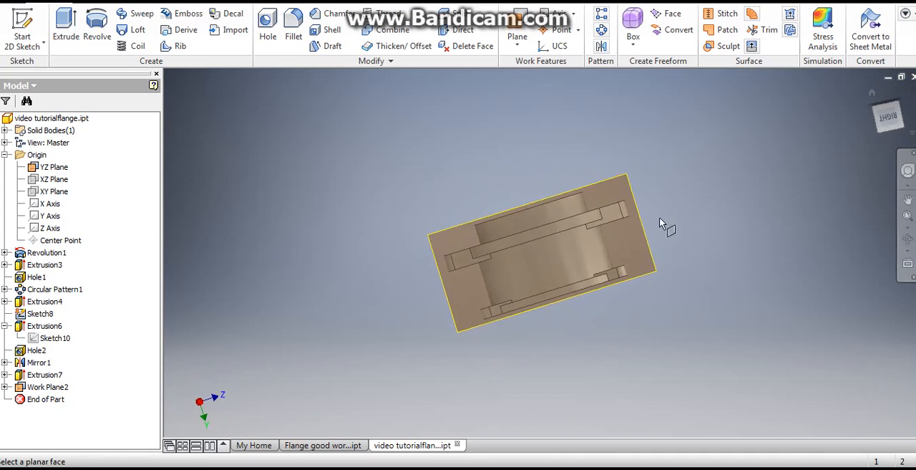
pyautogui.moveTo(461, 154); pyautogui.dragTo(404, 154, button='middle')
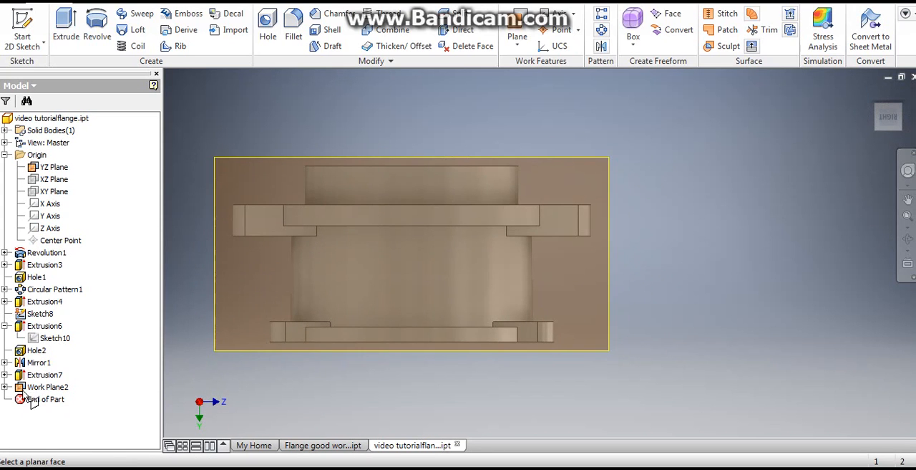
pyautogui.click(22, 28)
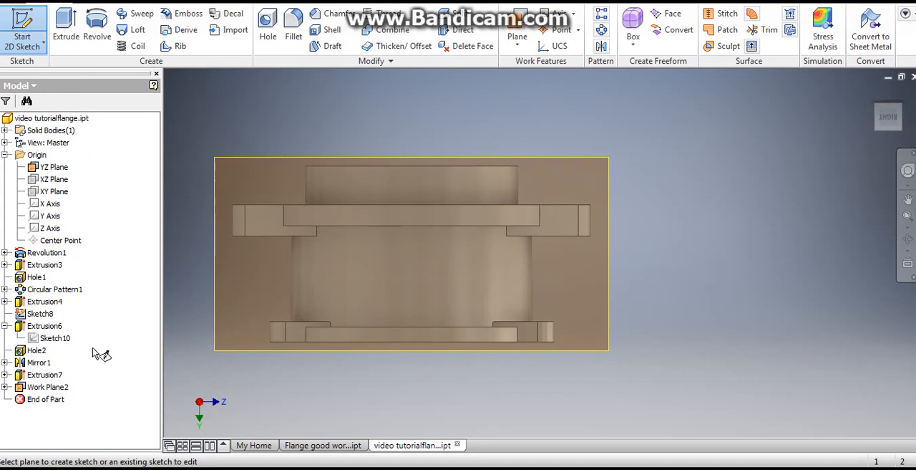
pyautogui.click(219, 279)
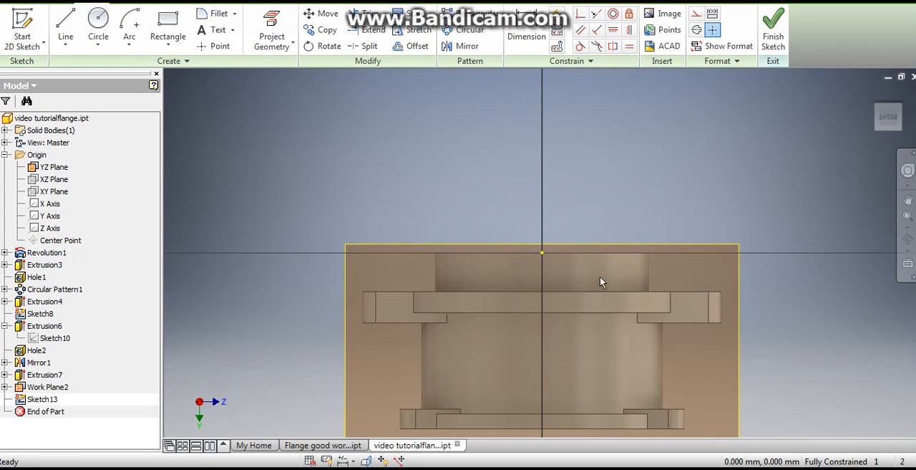
# - Hide the origin YZ plane and make the Y axis visible
pyautogui.keyDown('shift'); pyautogui.moveTo(600, 277); pyautogui.dragTo(555, 303, button='middle'); pyautogui.keyUp('shift')
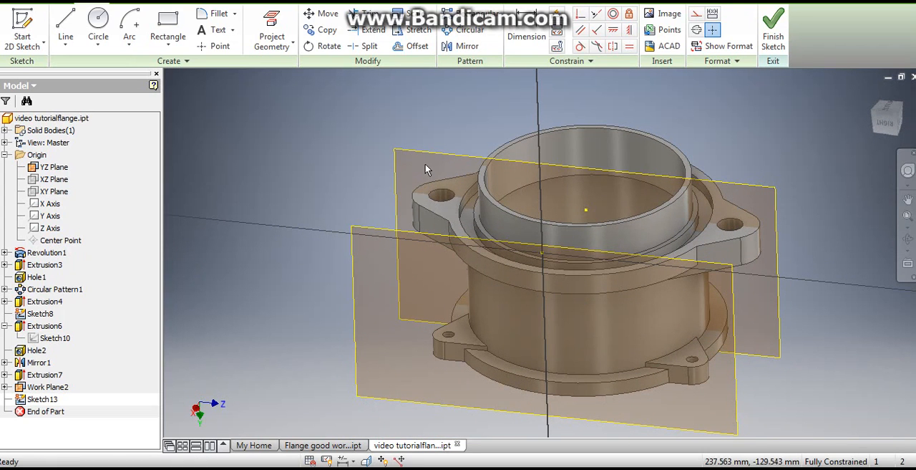
pyautogui.rightClick(52, 171)
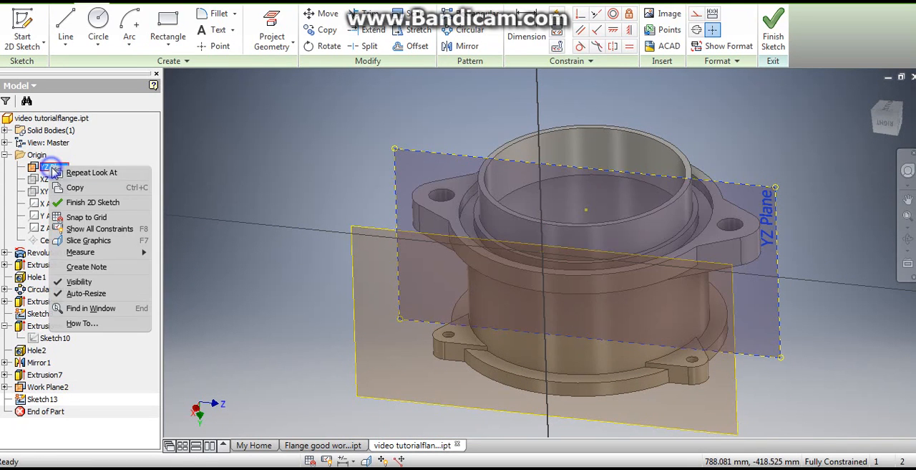
pyautogui.click(76, 283)
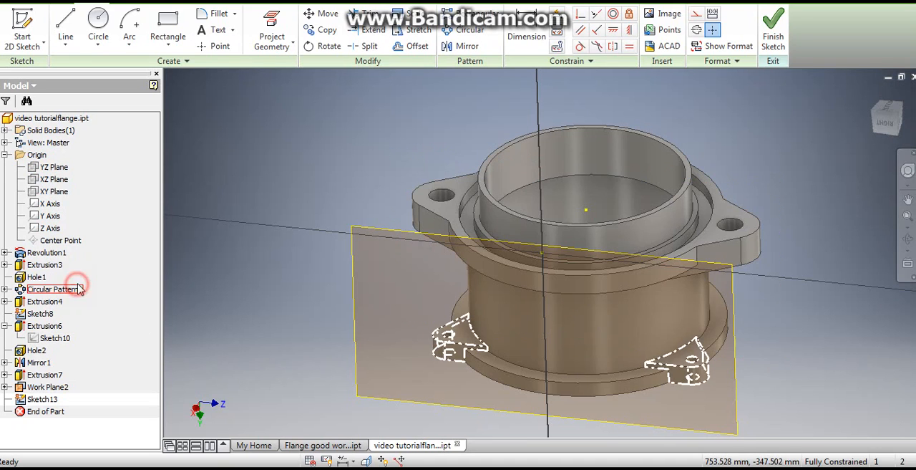
pyautogui.rightClick(56, 222)
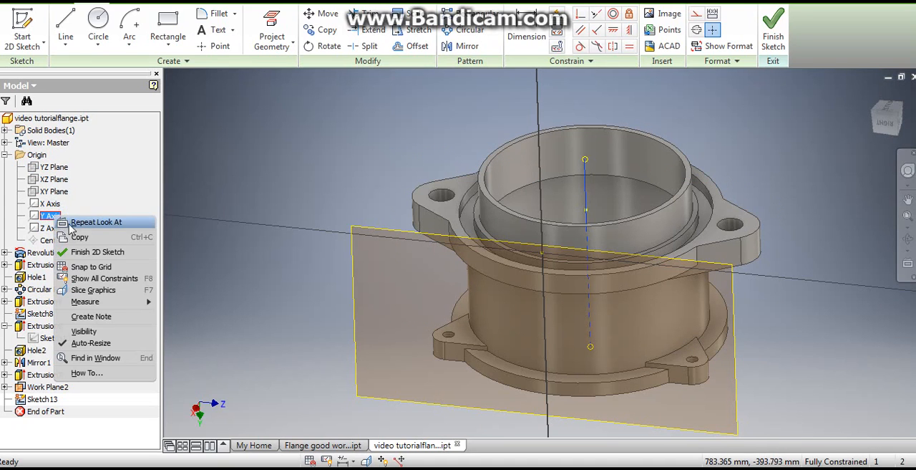
pyautogui.click(83, 331)
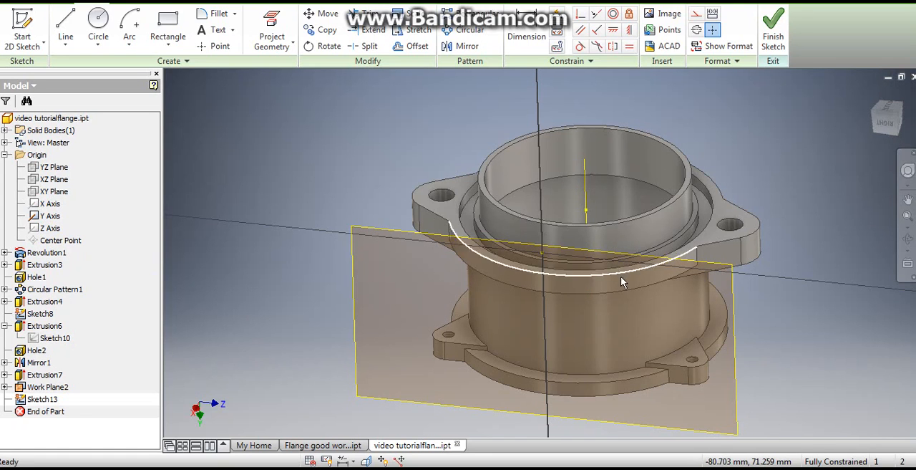
pyautogui.keyDown('shift'); pyautogui.moveTo(623, 289); pyautogui.dragTo(650, 271, button='middle'); pyautogui.keyUp('shift')
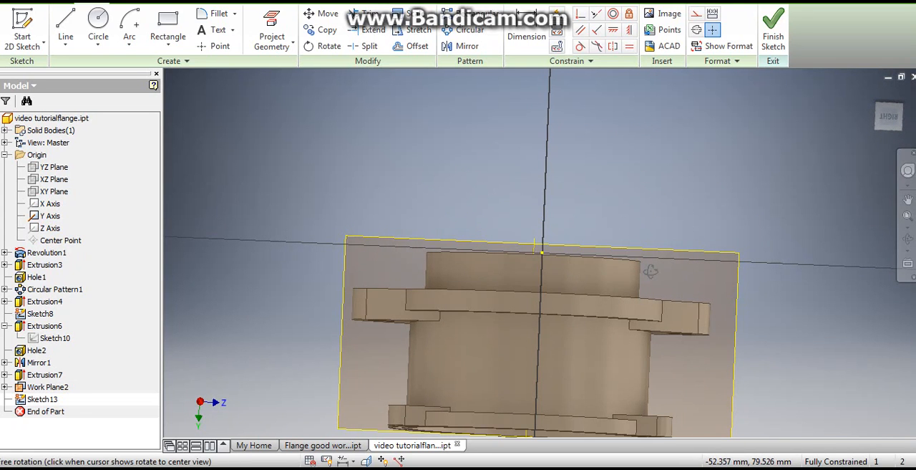
pyautogui.click(273, 24)
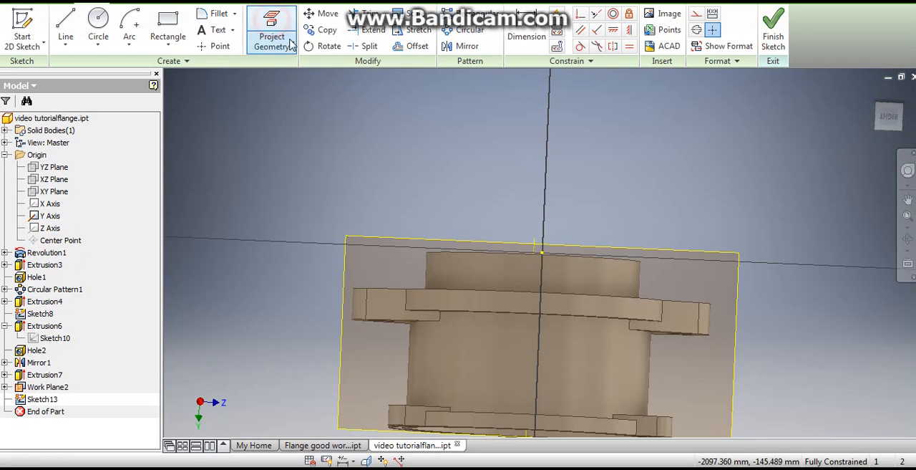
pyautogui.click(535, 253)
pyautogui.hotkey('ctrl', 'z')
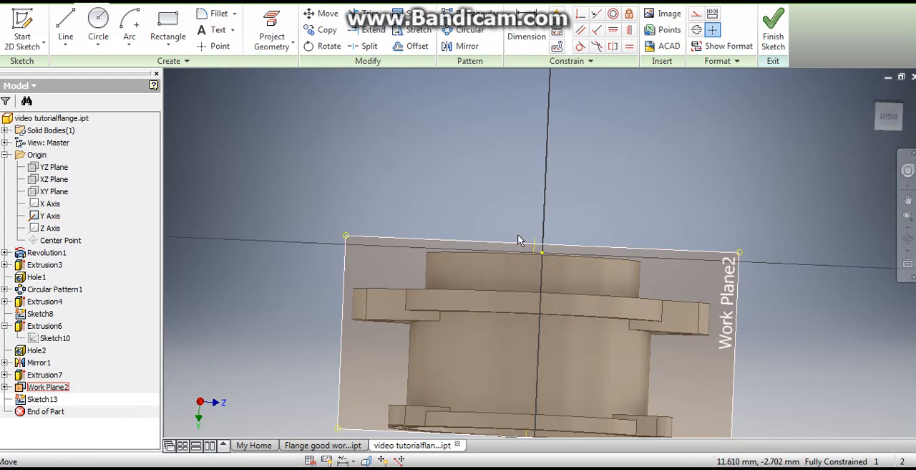
# - Project the Y axis into the sketch as vertical reference geometry
pyautogui.press('p')
pyautogui.scroll(3, 533, 244)
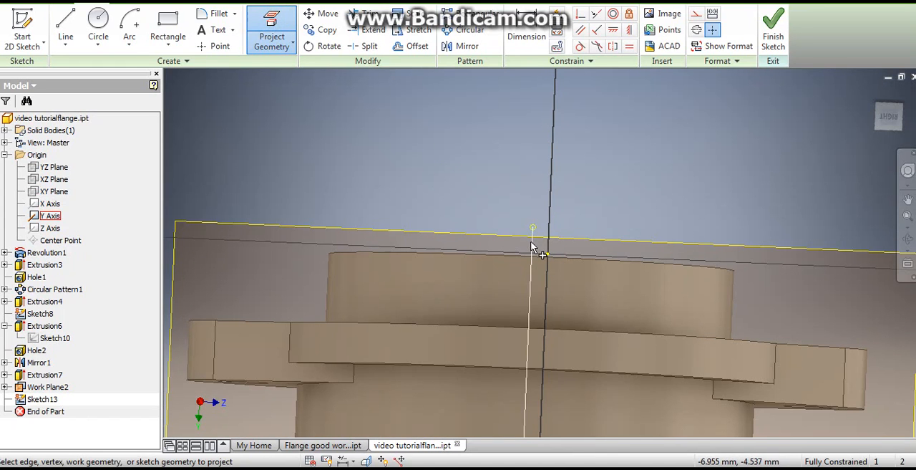
pyautogui.scroll(-4, 562, 280)
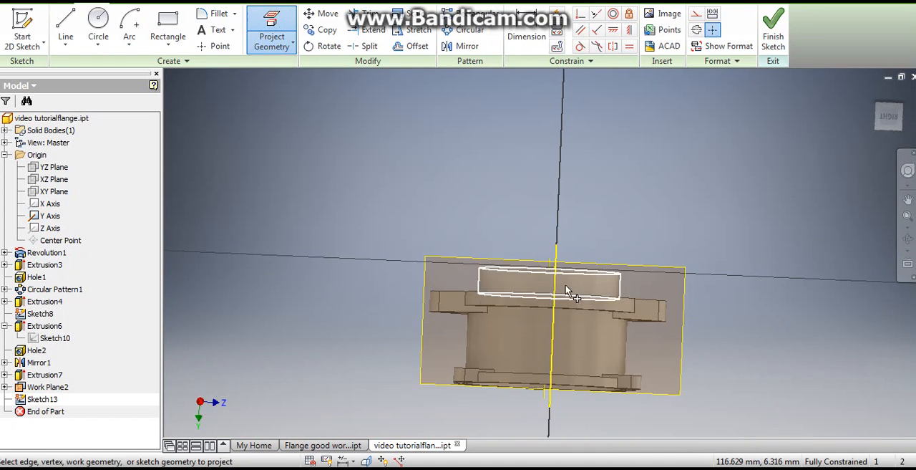
pyautogui.keyDown('shift'); pyautogui.moveTo(565, 284); pyautogui.dragTo(563, 318, button='middle'); pyautogui.keyUp('shift')
pyautogui.scroll(3, 561, 301)
pyautogui.moveTo(531, 257); pyautogui.dragTo(505, 234, button='middle')
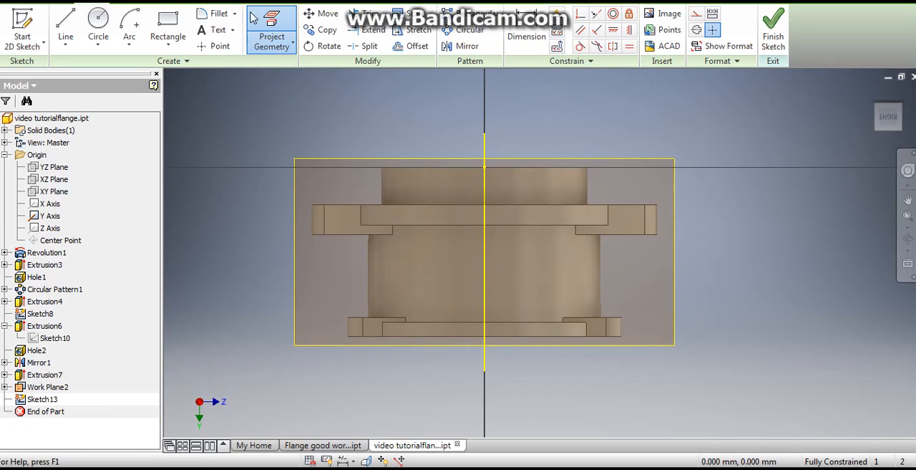
# - Project the outer edge of the flange's lugged rim into the sketch and end the projection
pyautogui.click(255, 20)
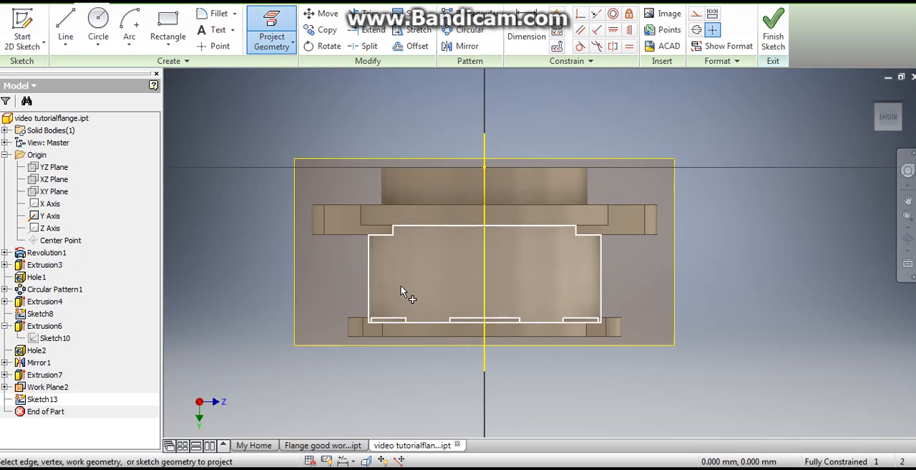
pyautogui.click(456, 337)
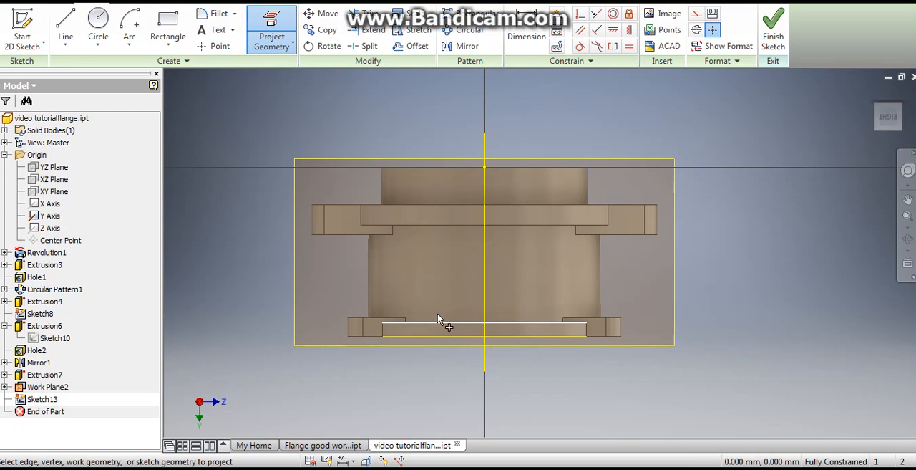
pyautogui.rightClick(346, 267)
pyautogui.click(393, 270)
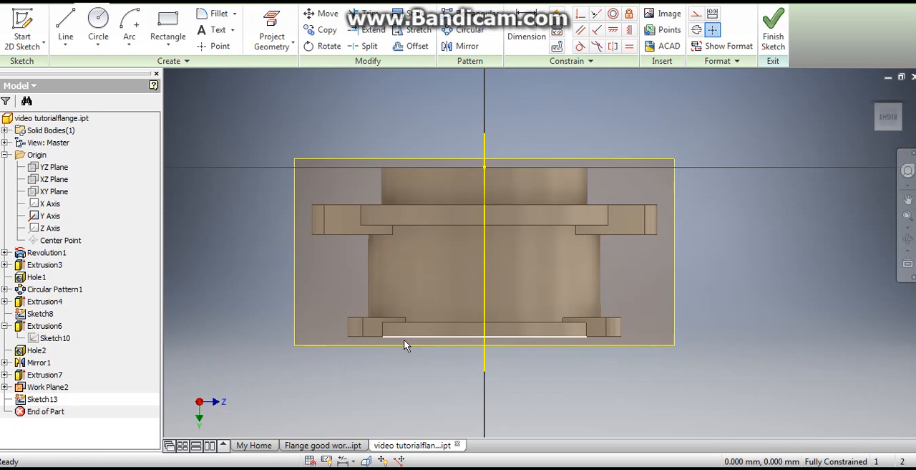
# - Consult the sketch in the finished flange file, then draw a rectangle 45 mm wide and 54 mm high across the Y axis in the tutorial part
pyautogui.click(349, 449)
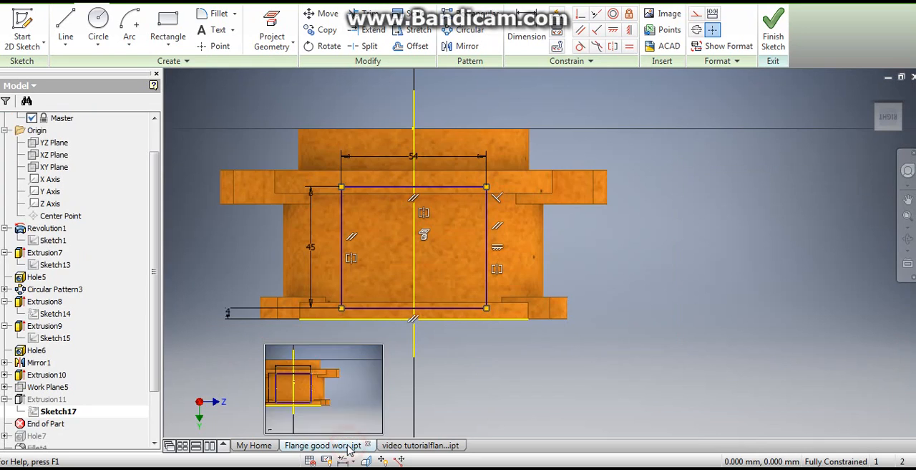
pyautogui.click(398, 448)
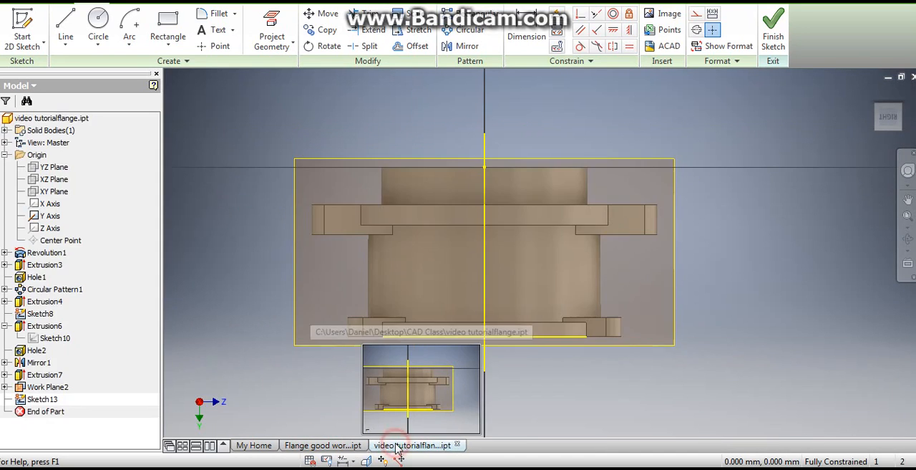
pyautogui.click(167, 22)
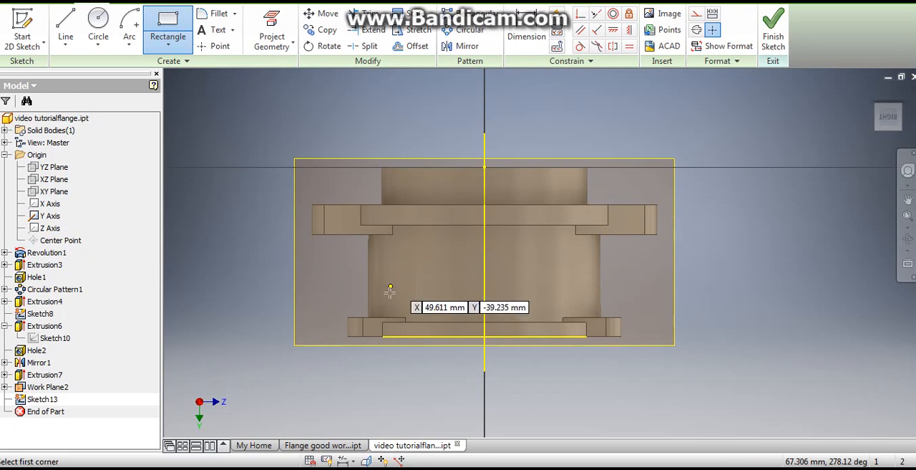
pyautogui.click(408, 327)
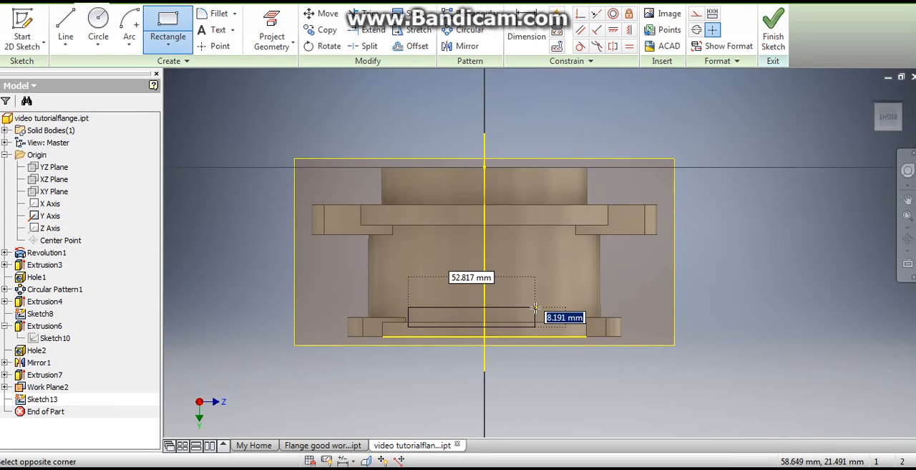
pyautogui.write('54')
pyautogui.press('Tab')
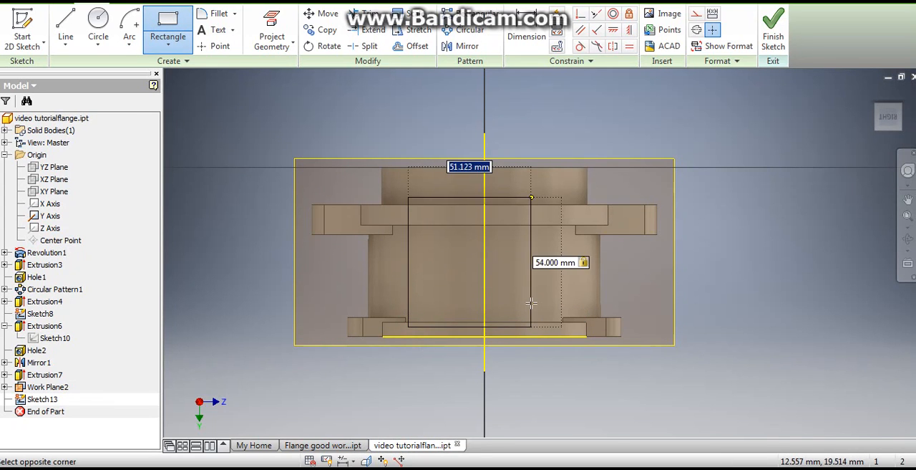
pyautogui.write('45')
pyautogui.press('Tab')
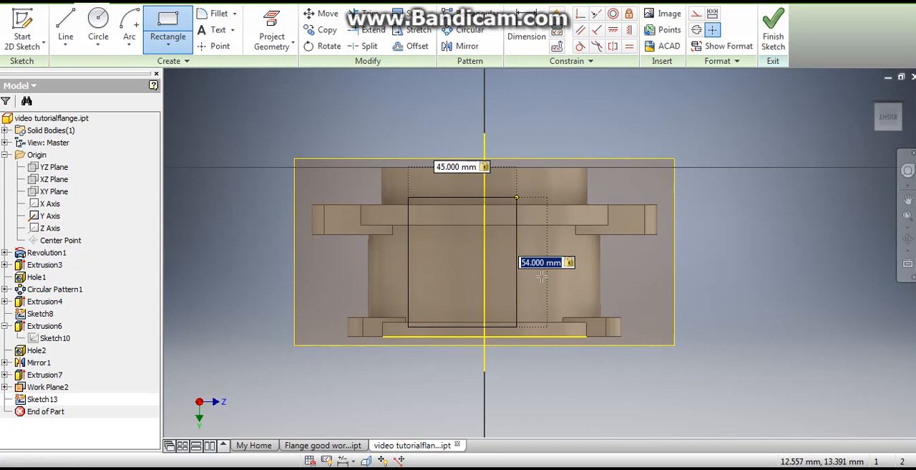
pyautogui.press('Return')
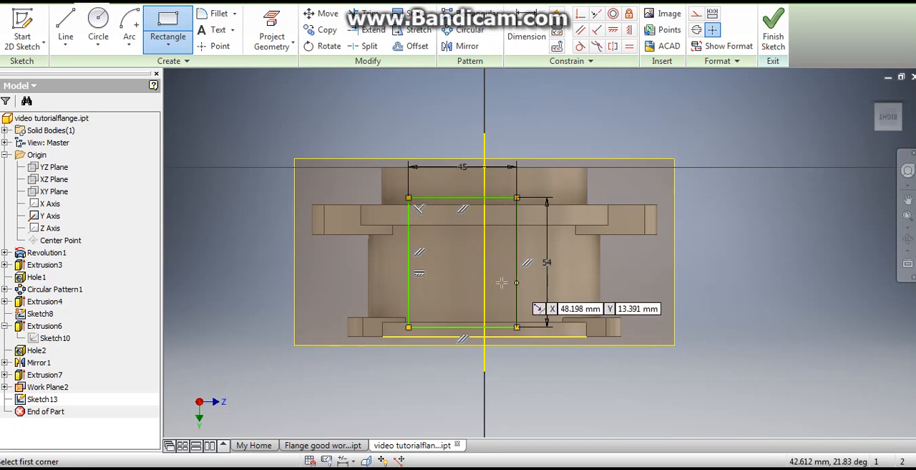
# - Dimension the rectangle's lower edge at 4 mm from the projected outer edge of the flange rim
pyautogui.click(527, 30)
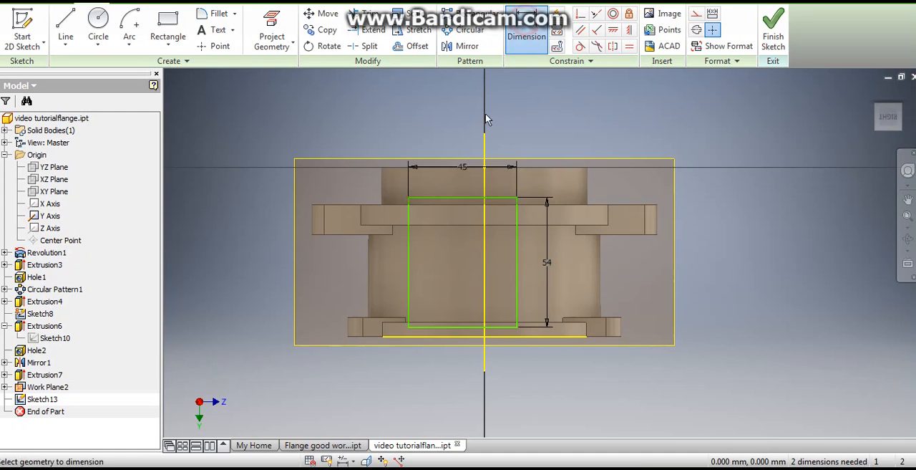
pyautogui.click(453, 328)
pyautogui.click(454, 335)
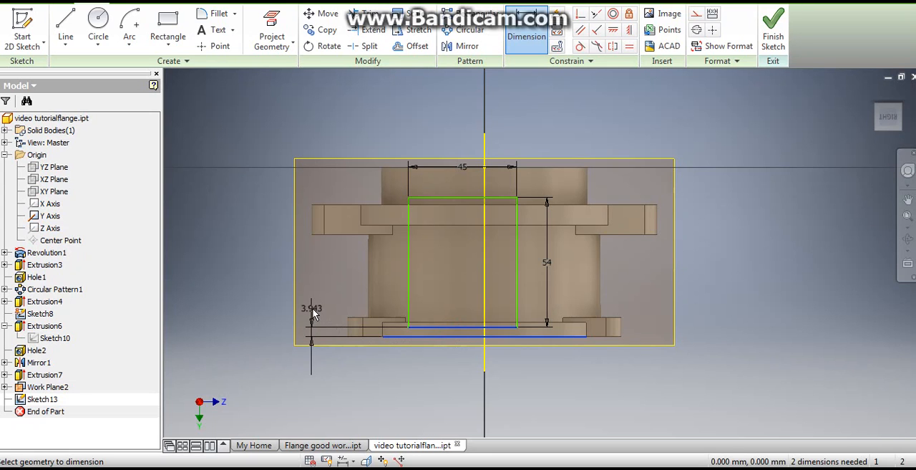
pyautogui.click(313, 309)
pyautogui.write('4')
pyautogui.press('Return')
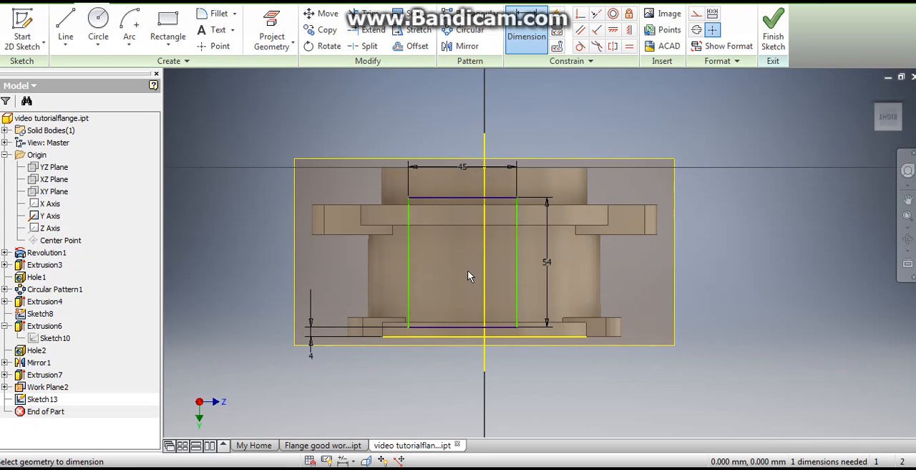
# - Make the rectangle's two vertical sides symmetric about the projected Y axis and finish the sketch
pyautogui.scroll(2, 467, 271)
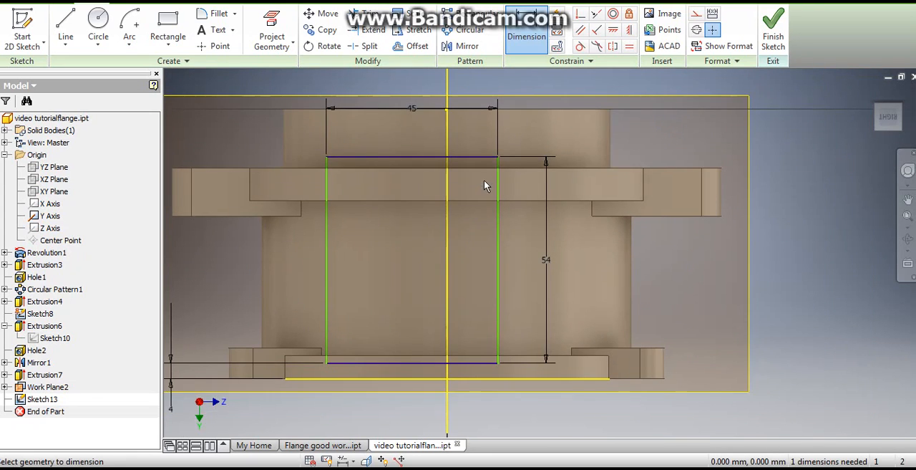
pyautogui.scroll(-2, 494, 208)
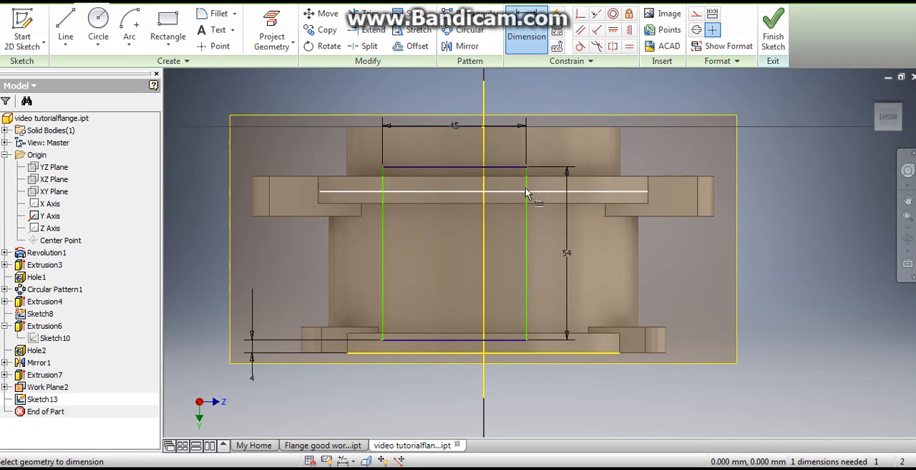
pyautogui.click(611, 47)
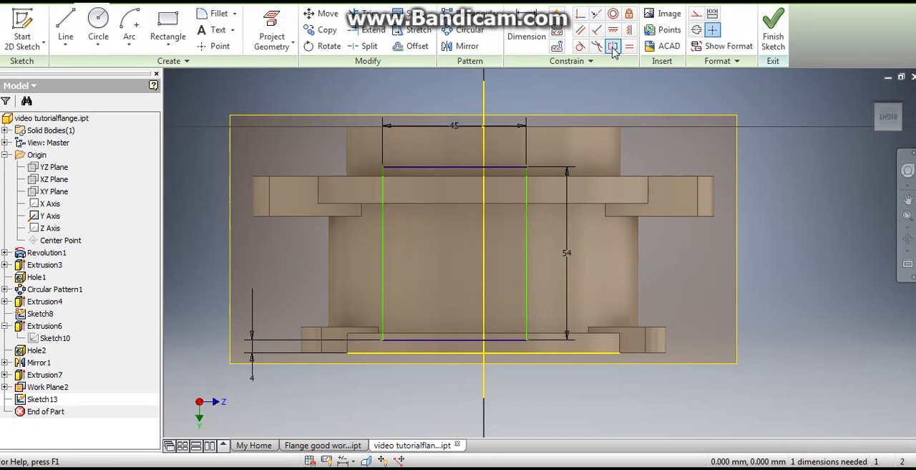
pyautogui.click(612, 49)
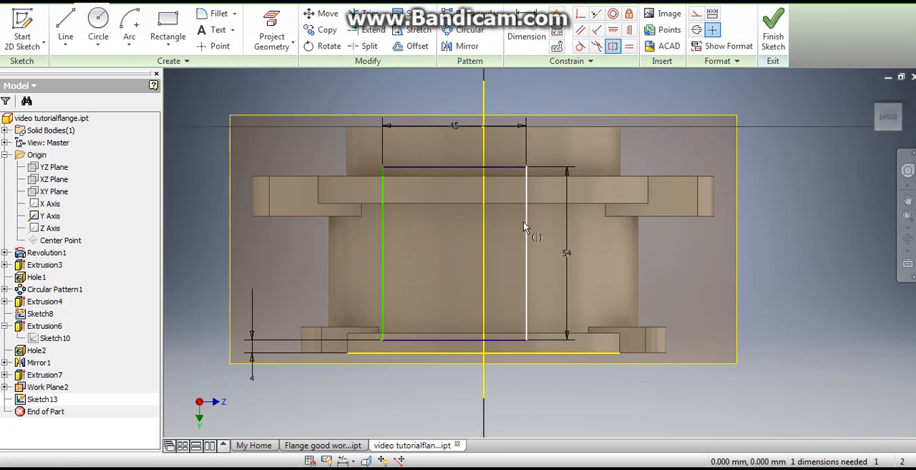
pyautogui.click(527, 224)
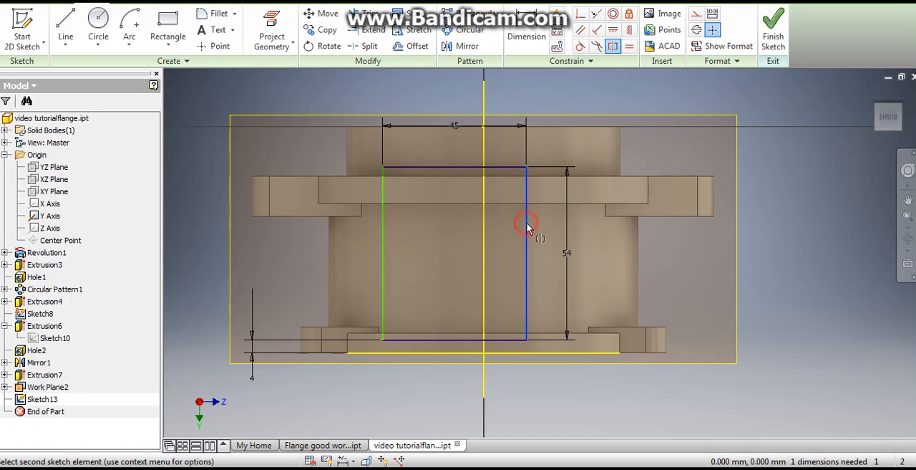
pyautogui.click(383, 232)
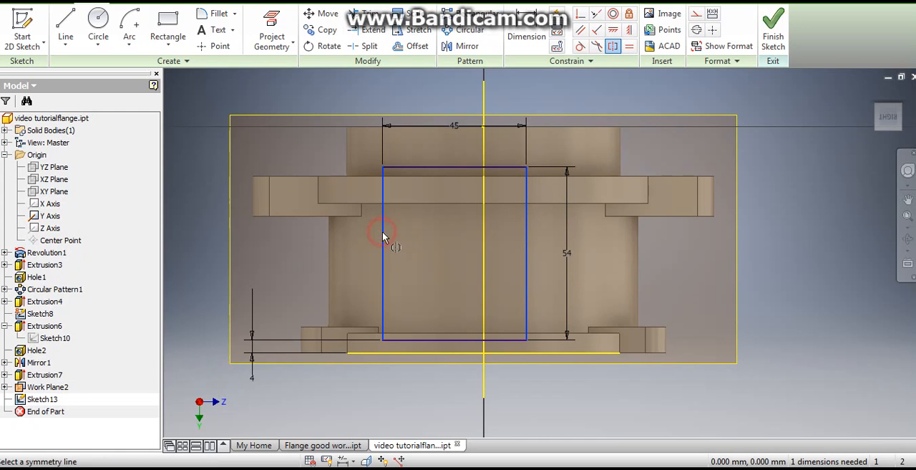
pyautogui.click(484, 236)
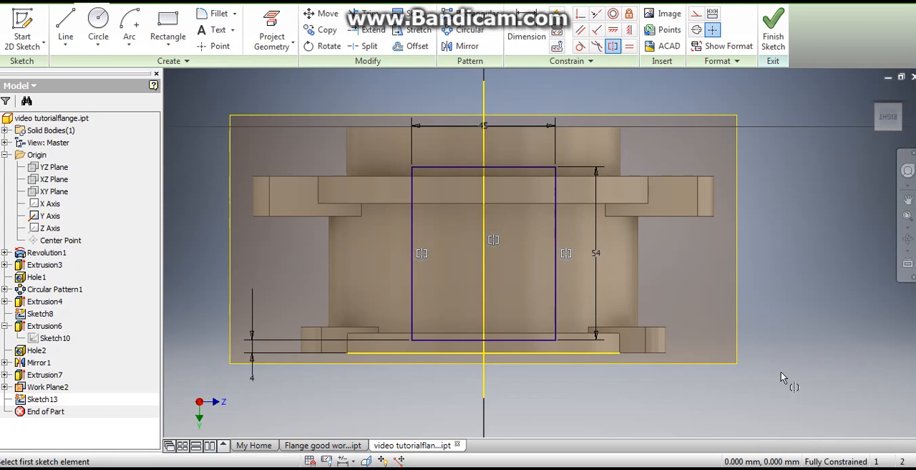
pyautogui.click(773, 29)
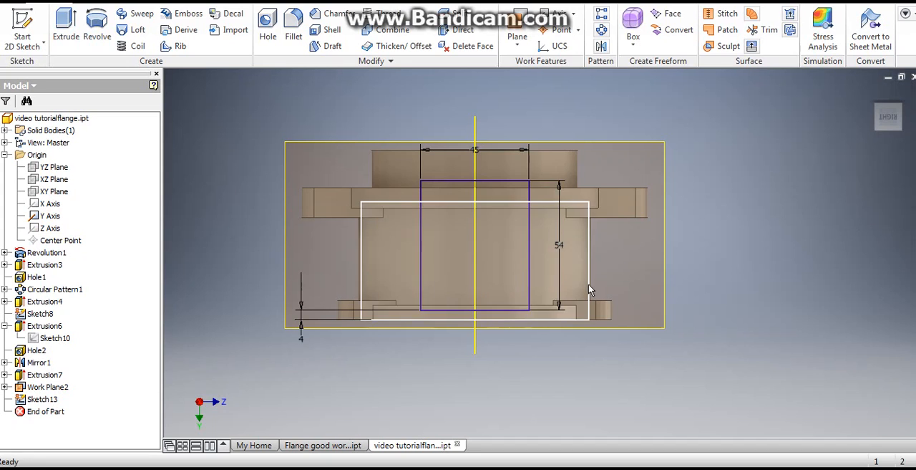
# - Change the rectangle's height to 45 mm and its width to 54 mm
pyautogui.doubleClick(558, 244)
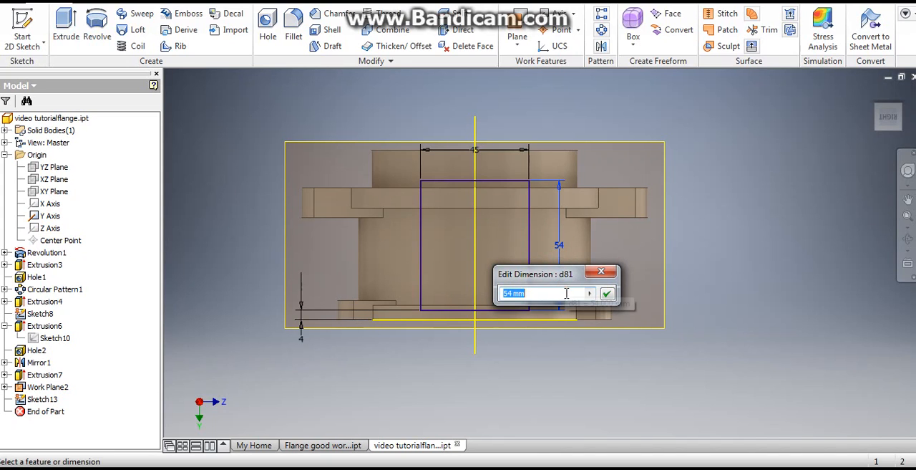
pyautogui.write('45')
pyautogui.click(476, 147)
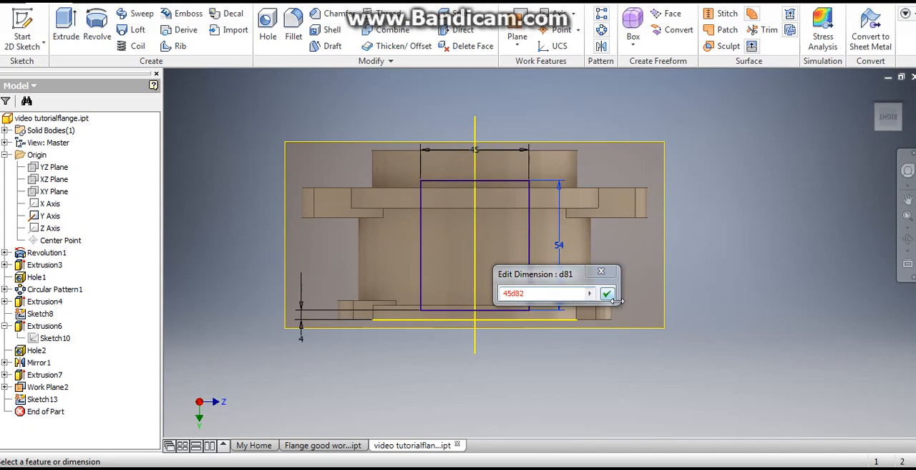
pyautogui.press('BackSpace')
pyautogui.press('BackSpace')
pyautogui.press('BackSpace')
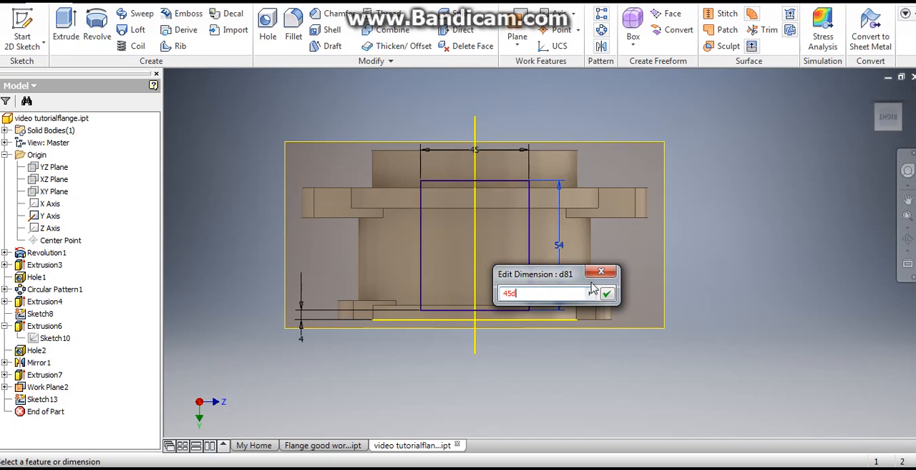
pyautogui.click(607, 294)
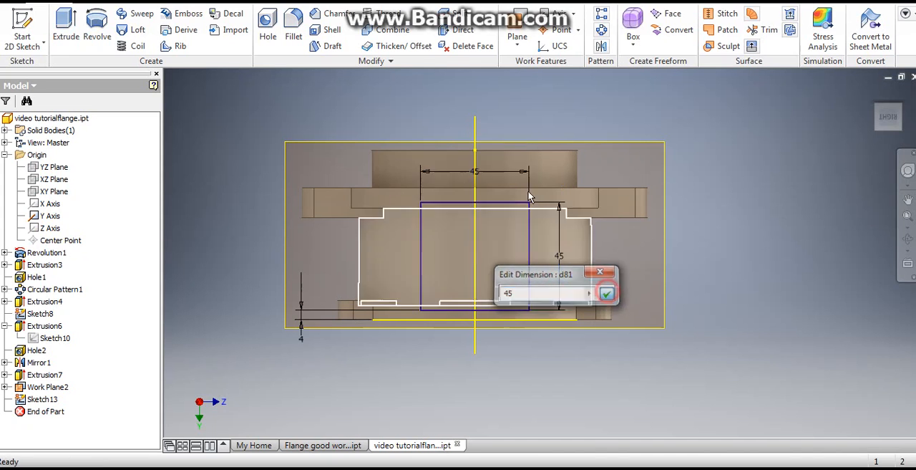
pyautogui.click(476, 175)
pyautogui.write('54')
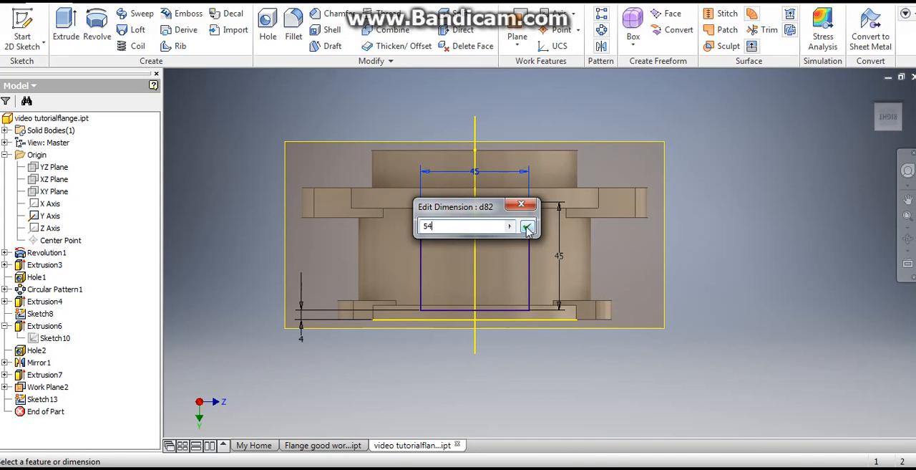
pyautogui.click(527, 226)
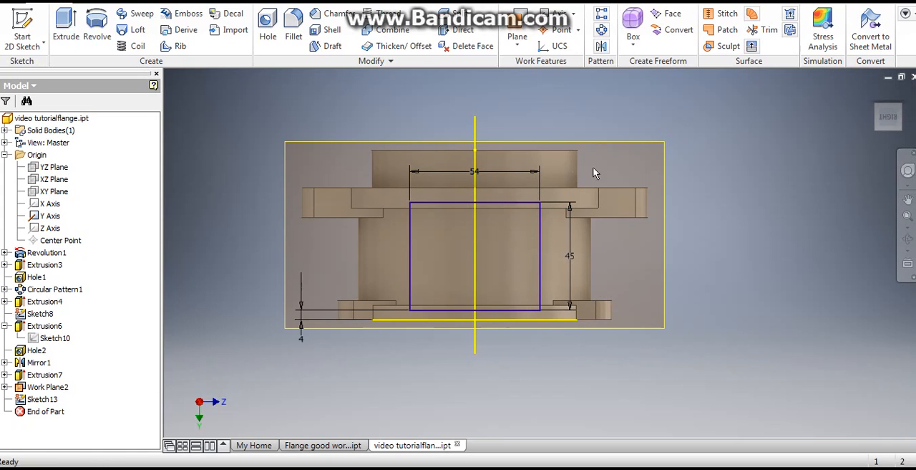
# - Extrude the rectangle toward the flange body with To Next extents, joining it as a solid block
pyautogui.rightClick(353, 137)
pyautogui.click(344, 133)
pyautogui.keyDown('shift'); pyautogui.moveTo(485, 228); pyautogui.dragTo(430, 248, button='middle'); pyautogui.keyUp('shift')
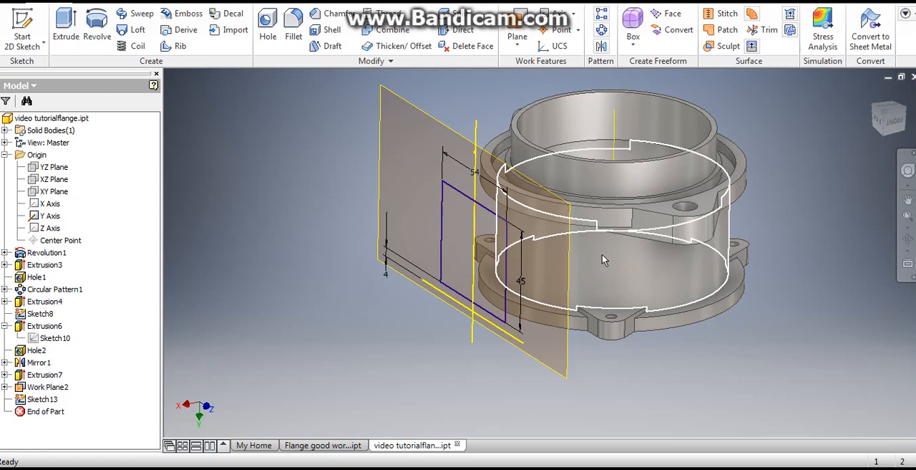
pyautogui.click(66, 26)
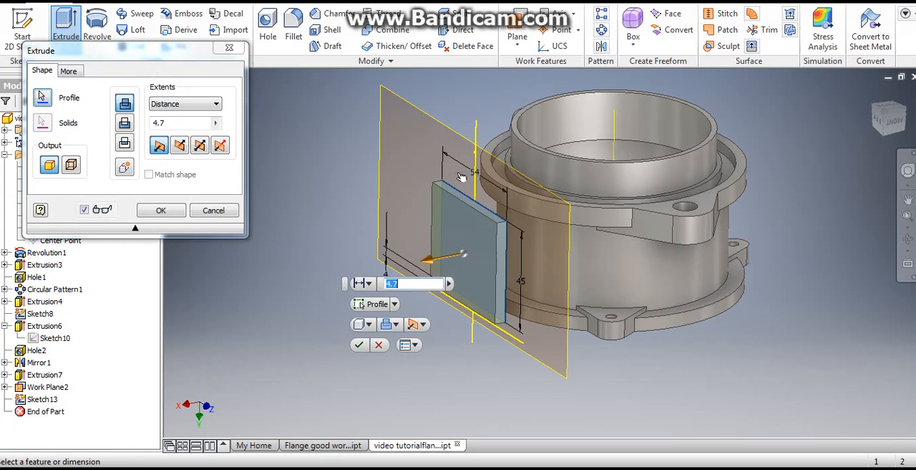
pyautogui.click(180, 146)
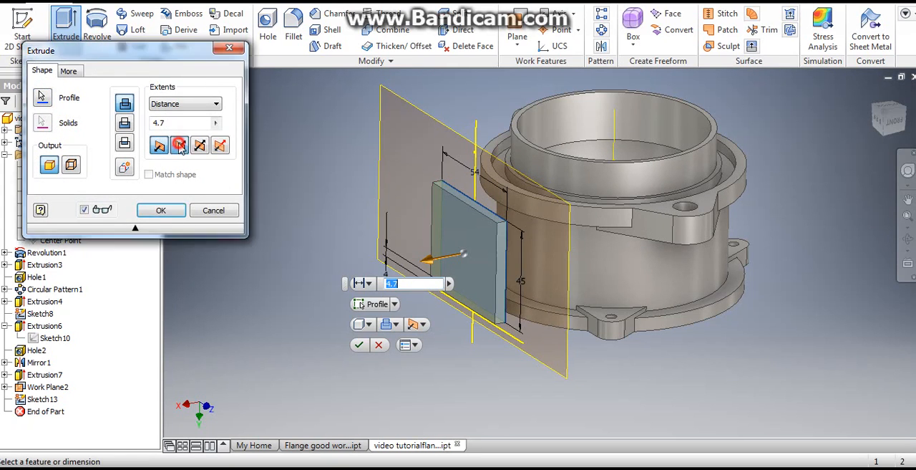
pyautogui.click(203, 105)
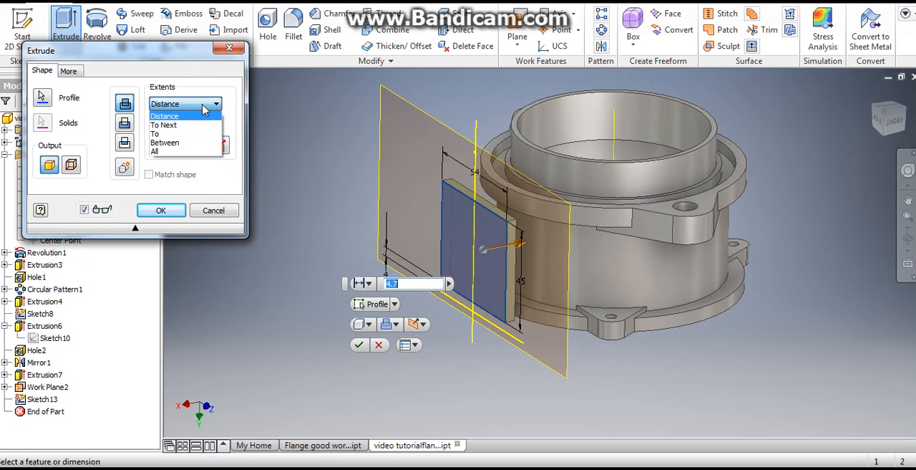
pyautogui.click(196, 121)
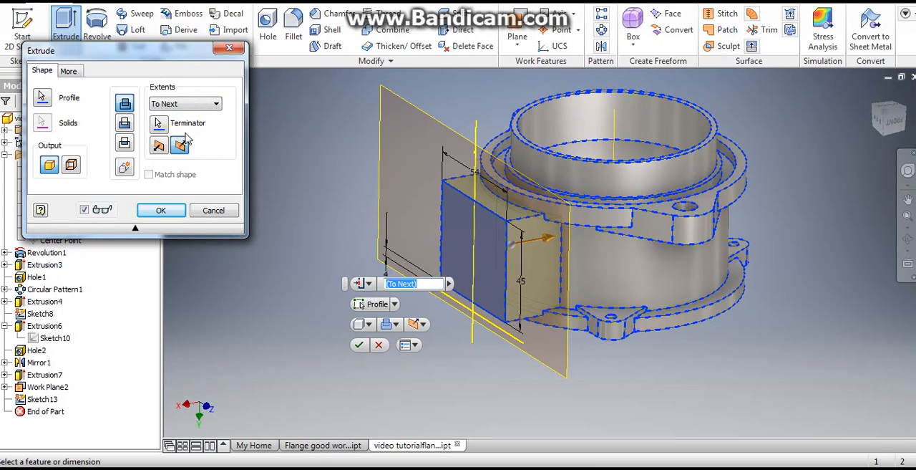
pyautogui.scroll(-3, 573, 245)
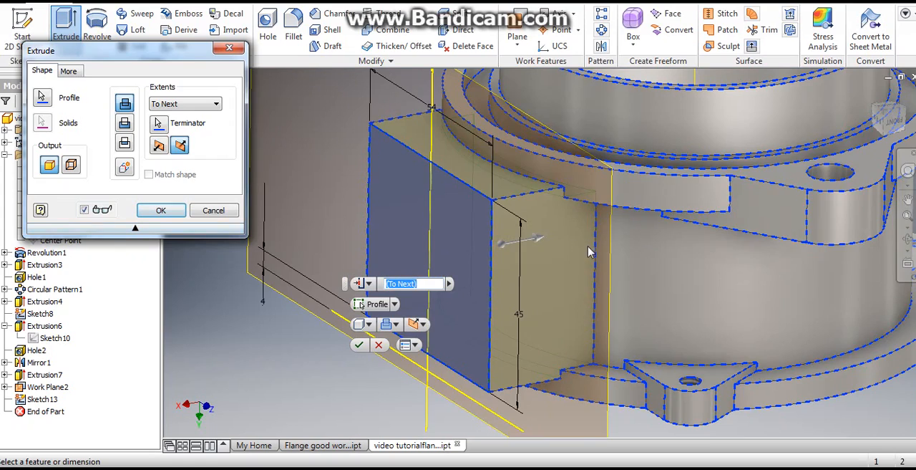
pyautogui.keyDown('shift'); pyautogui.moveTo(572, 258); pyautogui.dragTo(527, 250, button='middle'); pyautogui.keyUp('shift')
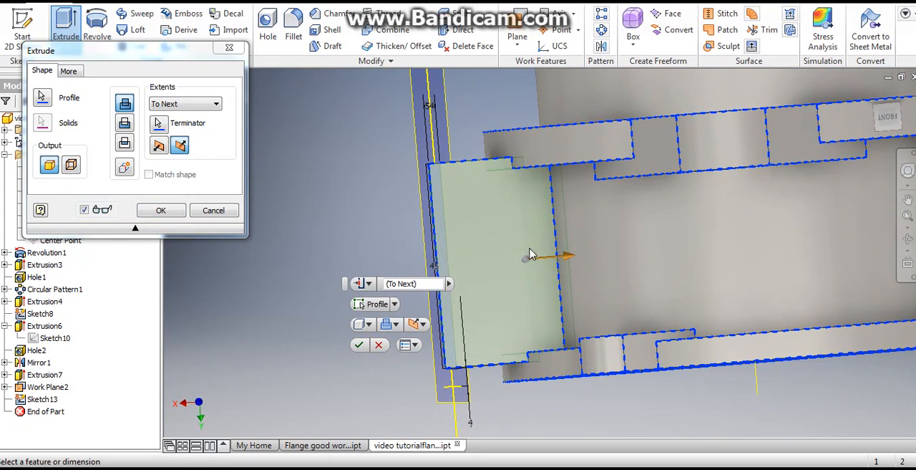
pyautogui.click(162, 212)
# - Hide Work Plane2, the offset plane at the block's outer face
pyautogui.keyDown('shift'); pyautogui.moveTo(303, 231); pyautogui.dragTo(392, 240, button='middle'); pyautogui.keyUp('shift')
pyautogui.scroll(-4, 392, 240)
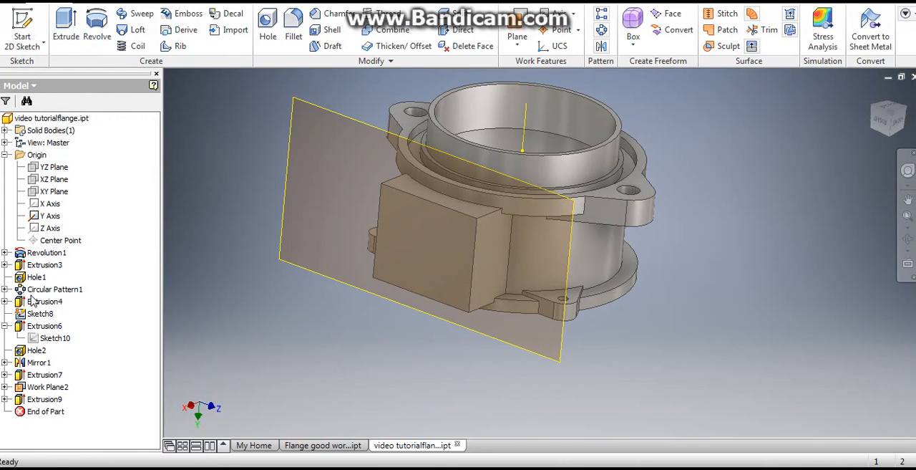
pyautogui.click(43, 387)
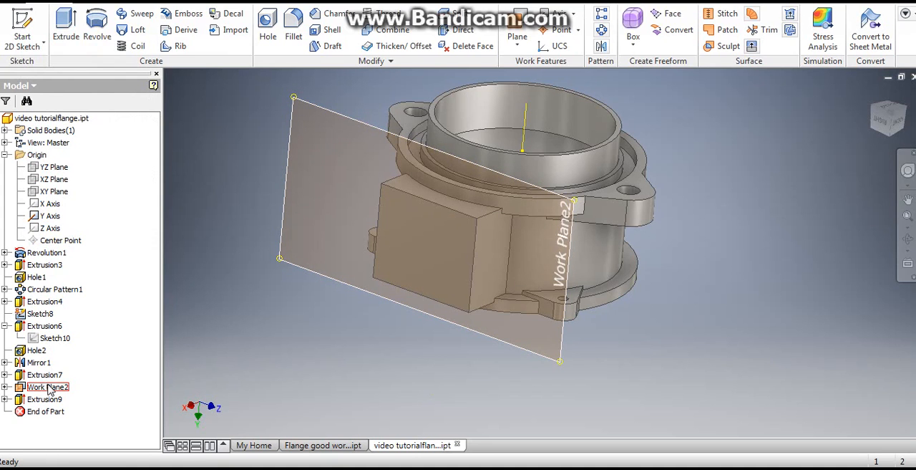
pyautogui.rightClick(48, 388)
pyautogui.click(114, 305)
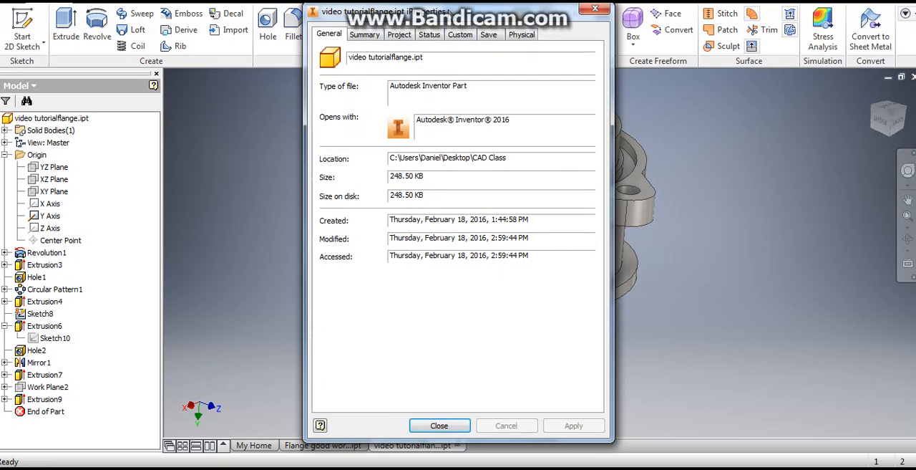
# - Check the part's mass and volume in the physical iProperties, then close the properties
pyautogui.moveTo(557, 14); pyautogui.dragTo(308, 23)
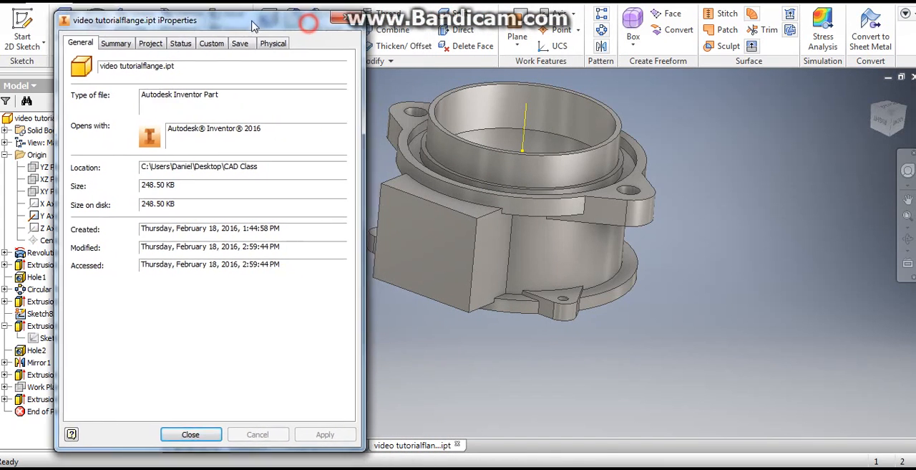
pyautogui.moveTo(251, 26); pyautogui.dragTo(233, 21)
pyautogui.click(266, 38)
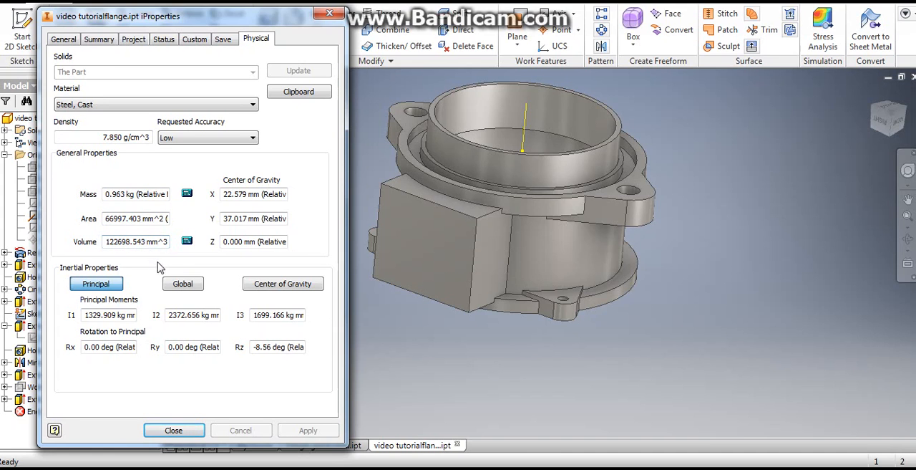
pyautogui.click(174, 430)
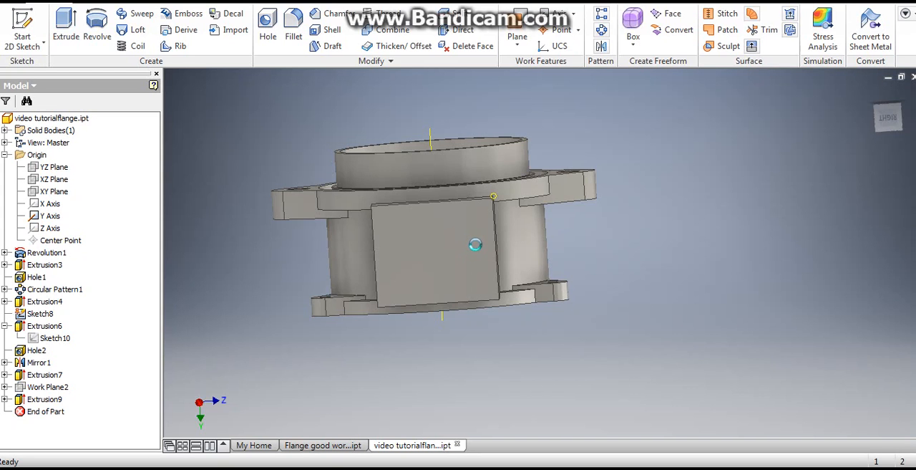
# - Start a sketch on the block's outer rectangular face and place a point on the vertical axis, about 44 mm below the origin
pyautogui.scroll(-6, 451, 233)
pyautogui.scroll(5, 452, 233)
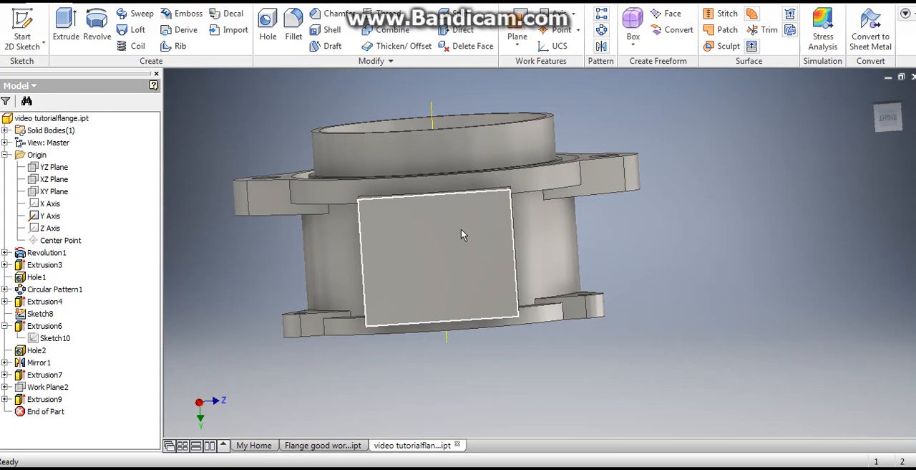
pyautogui.click(22, 28)
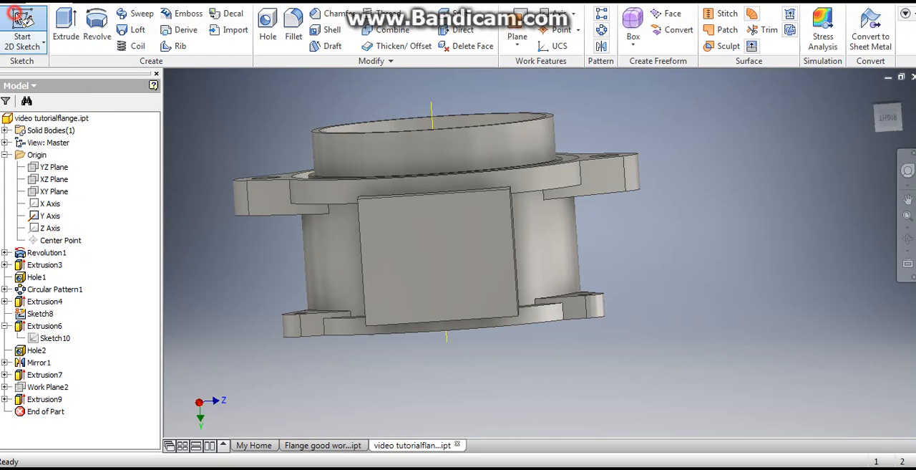
pyautogui.click(440, 249)
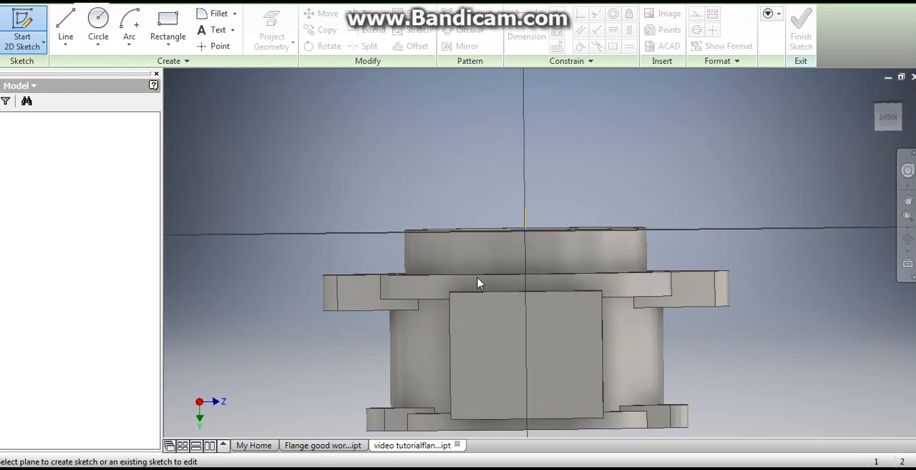
pyautogui.click(221, 54)
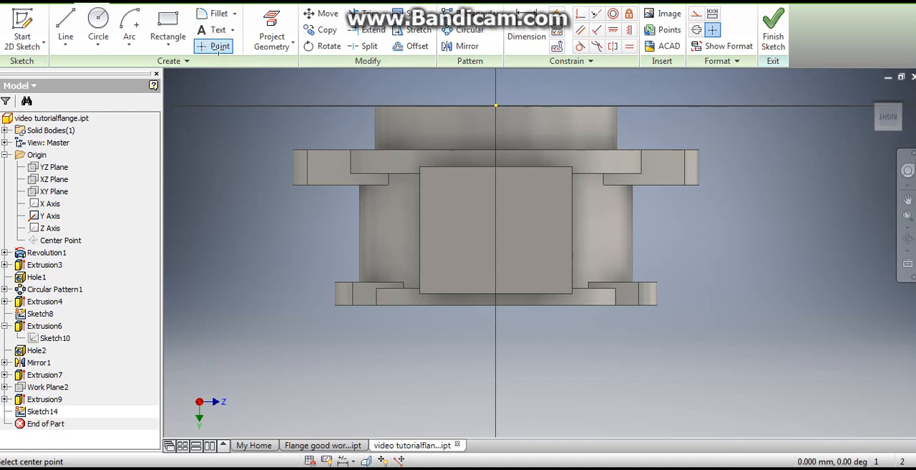
pyautogui.click(495, 230)
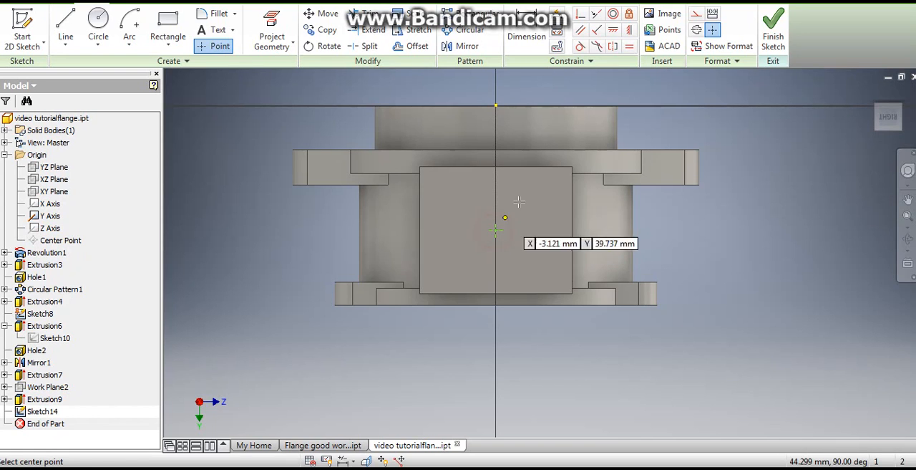
# - Dimension the sketch point 27 mm from the left vertical edge of the block's outer face
pyautogui.click(527, 39)
pyautogui.scroll(3, 509, 224)
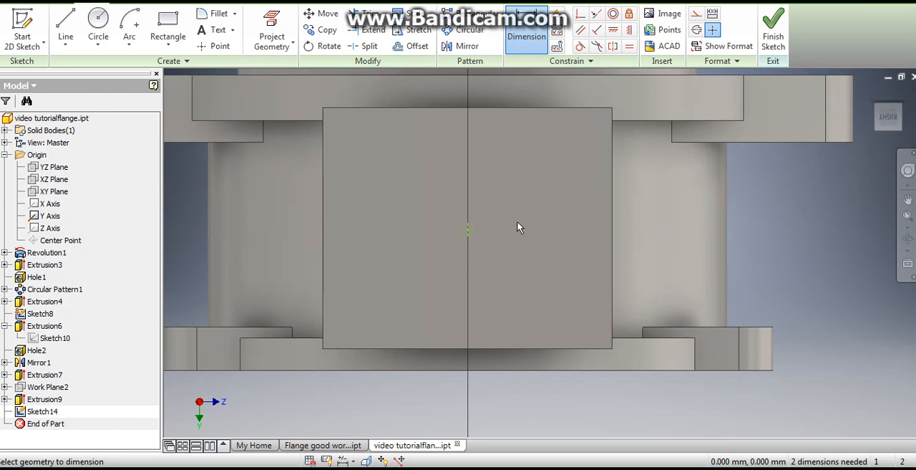
pyautogui.click(468, 231)
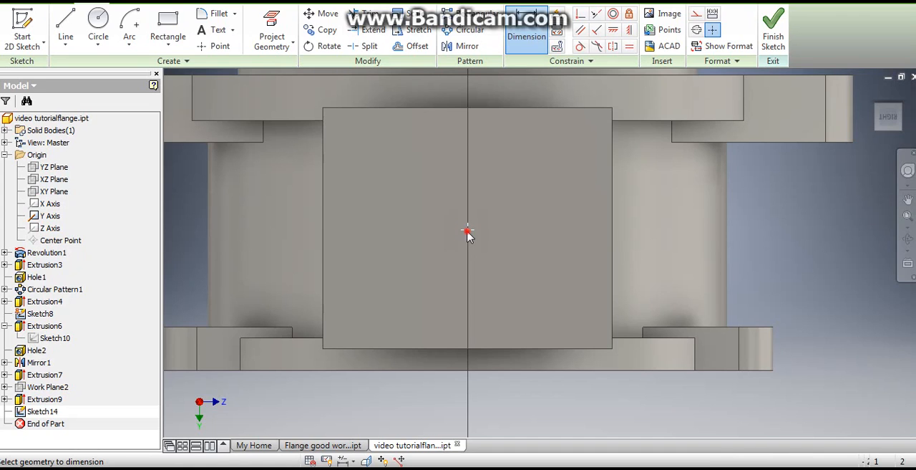
pyautogui.click(323, 232)
pyautogui.click(392, 286)
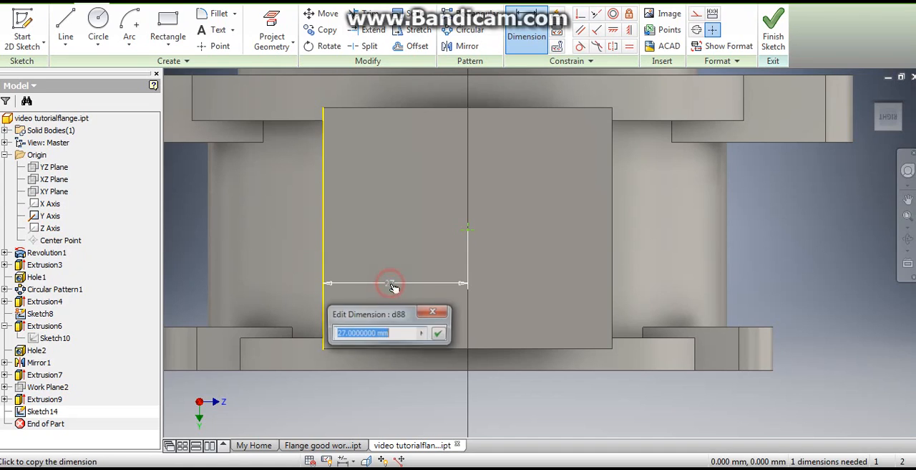
pyautogui.click(439, 332)
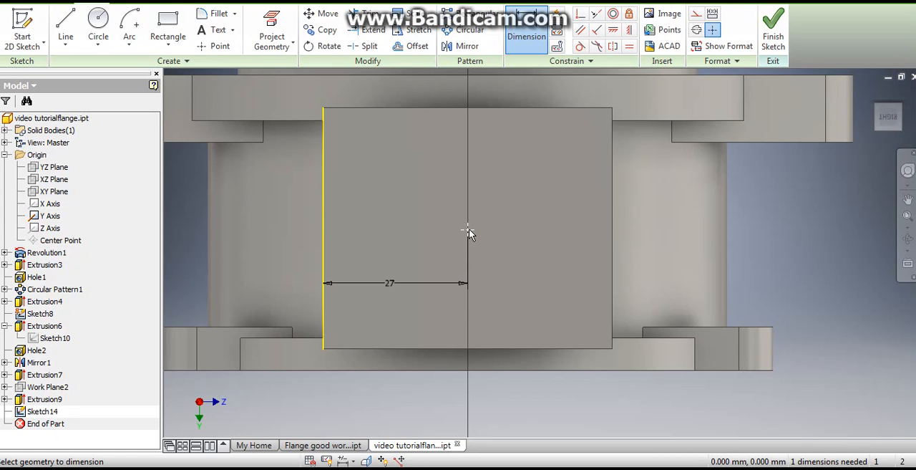
# - Dimension the sketch point 22.5 mm below the face's upper edge and finish the sketch
pyautogui.click(468, 230)
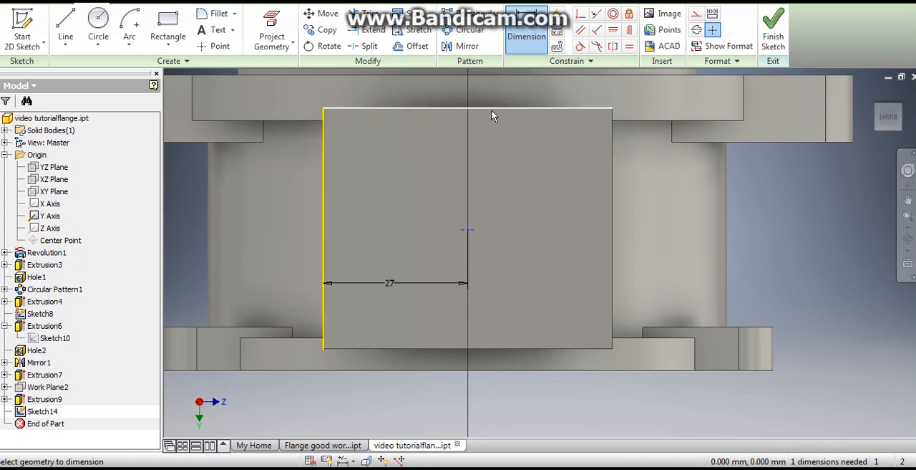
pyautogui.click(493, 110)
pyautogui.click(516, 166)
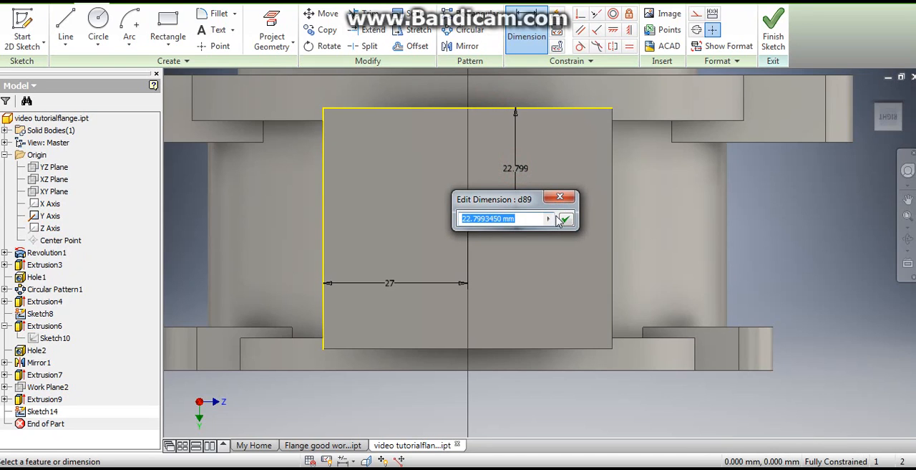
pyautogui.write('22.5')
pyautogui.press('Return')
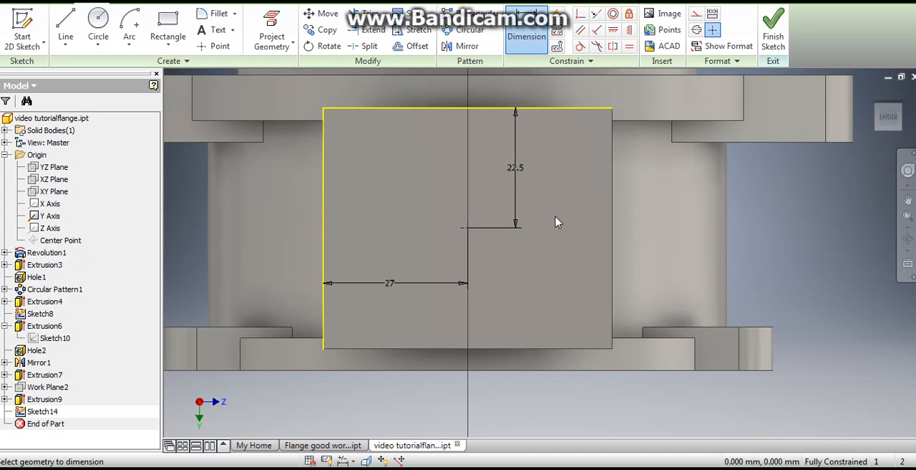
pyautogui.rightClick(549, 201)
pyautogui.click(589, 200)
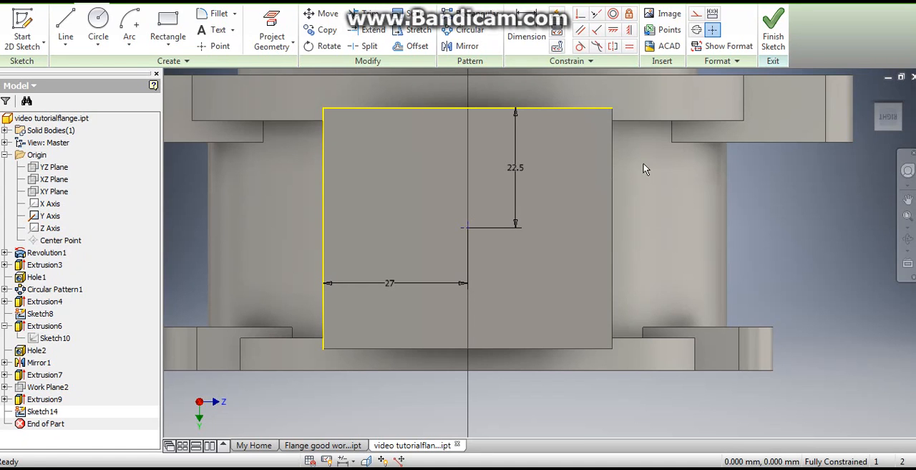
pyautogui.click(773, 28)
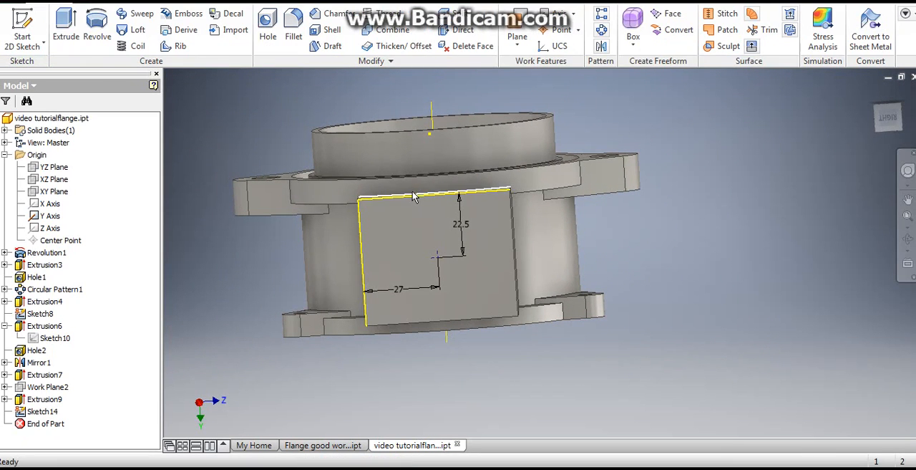
# - Set up a counterbore hole at the sketched point with 36 mm counterbore diameter, 2 mm counterbore depth and 30 mm hole diameter
pyautogui.click(267, 27)
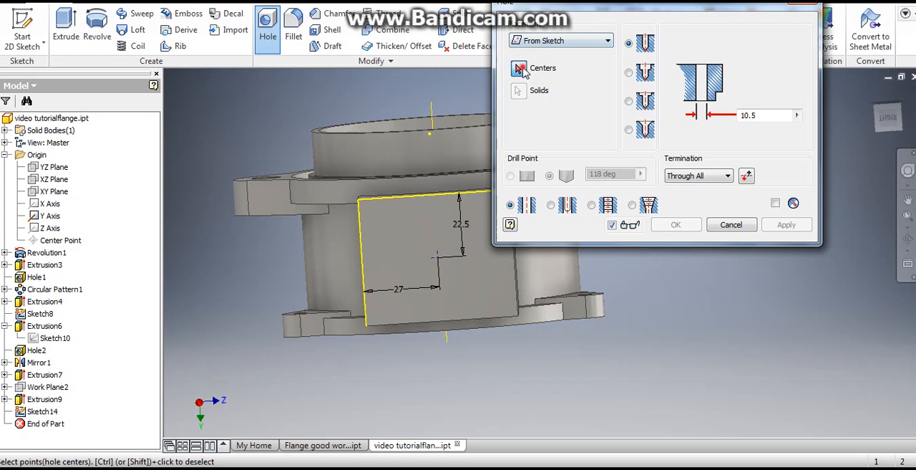
pyautogui.click(439, 262)
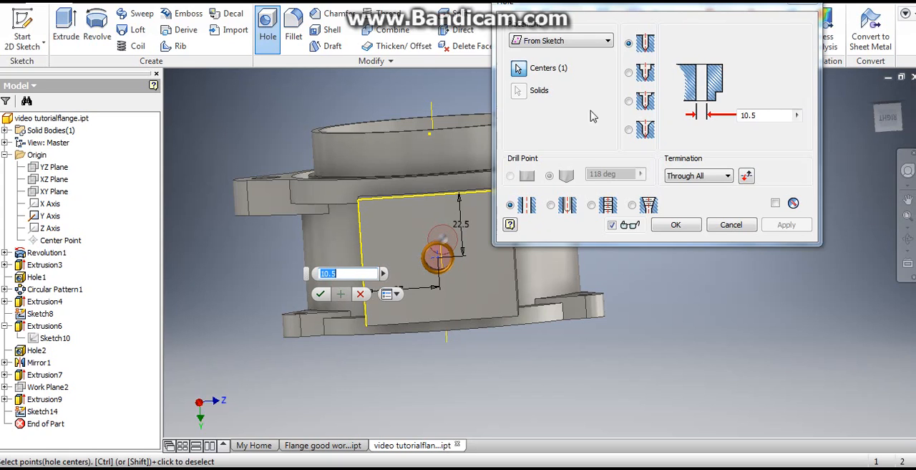
pyautogui.click(629, 72)
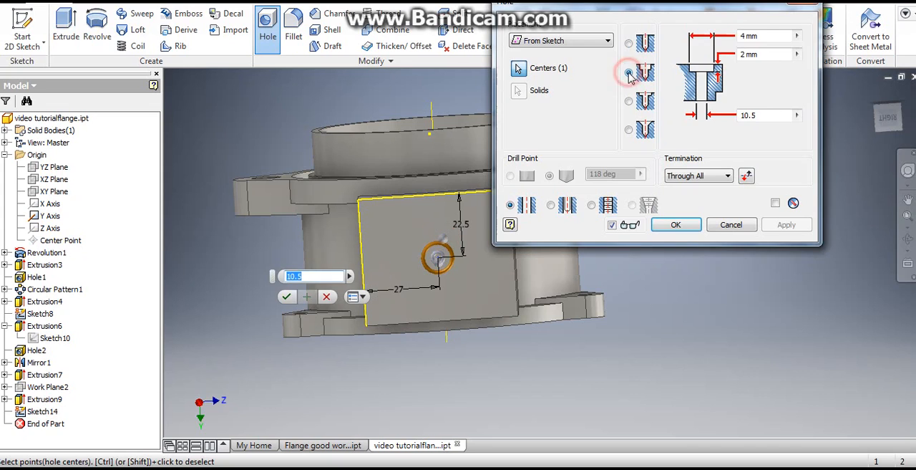
pyautogui.click(763, 35)
pyautogui.write('36')
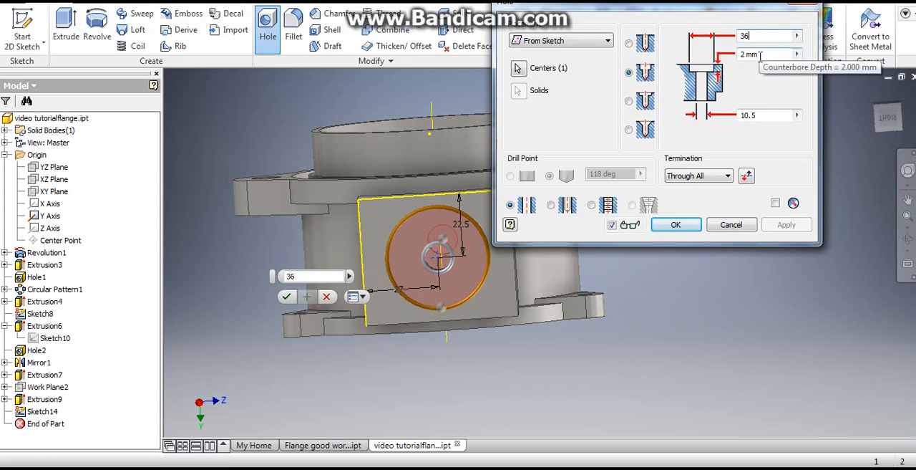
pyautogui.click(761, 114)
pyautogui.write('30')
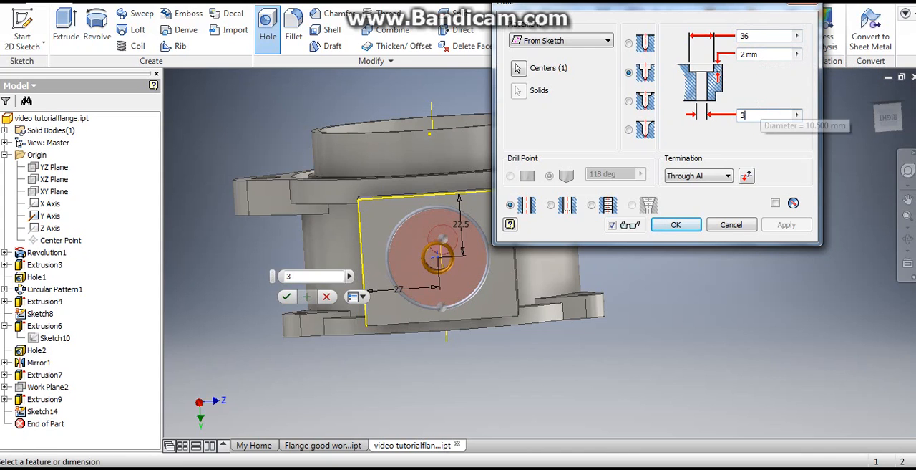
pyautogui.click(765, 55)
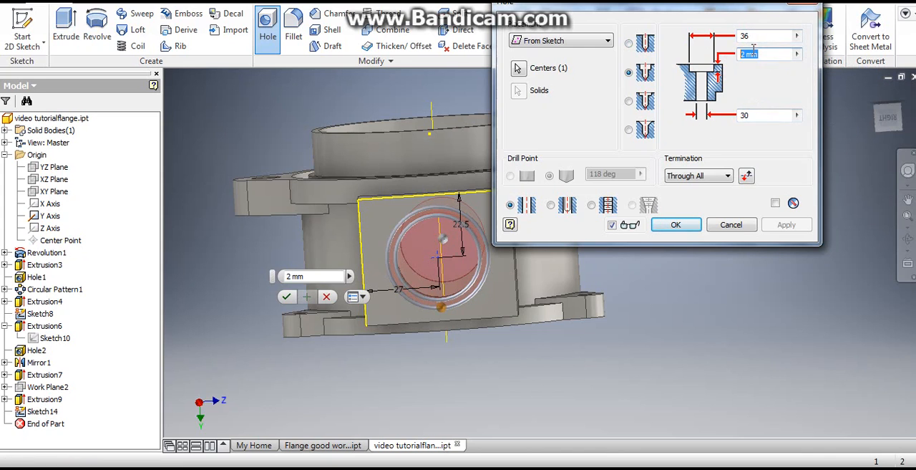
pyautogui.click(757, 53)
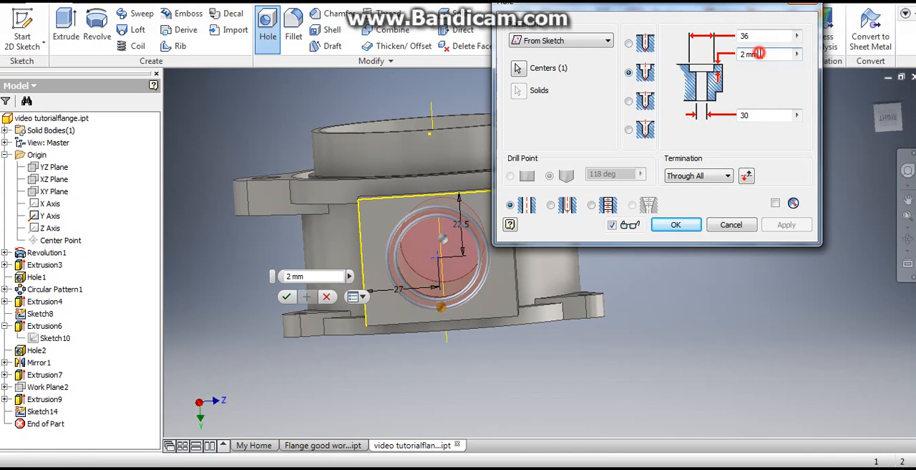
# - Terminate the counterbore hole with the To option at the flange body's inner cylindrical face and create it
pyautogui.click(725, 179)
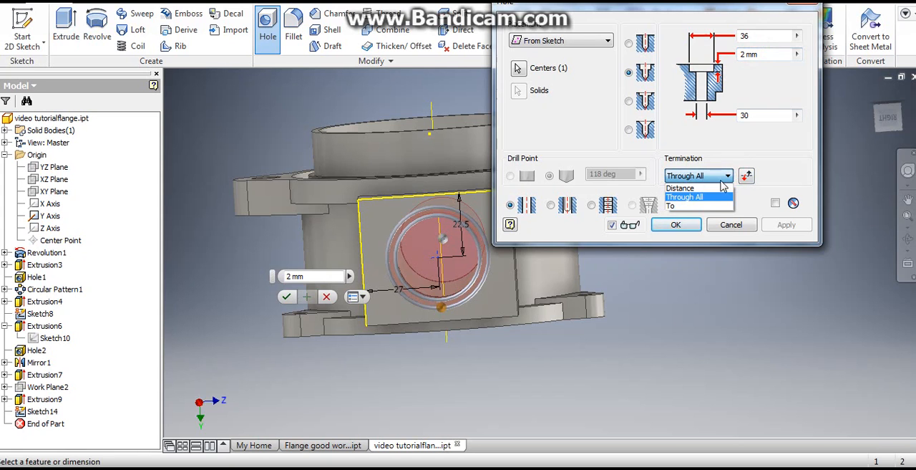
pyautogui.click(700, 206)
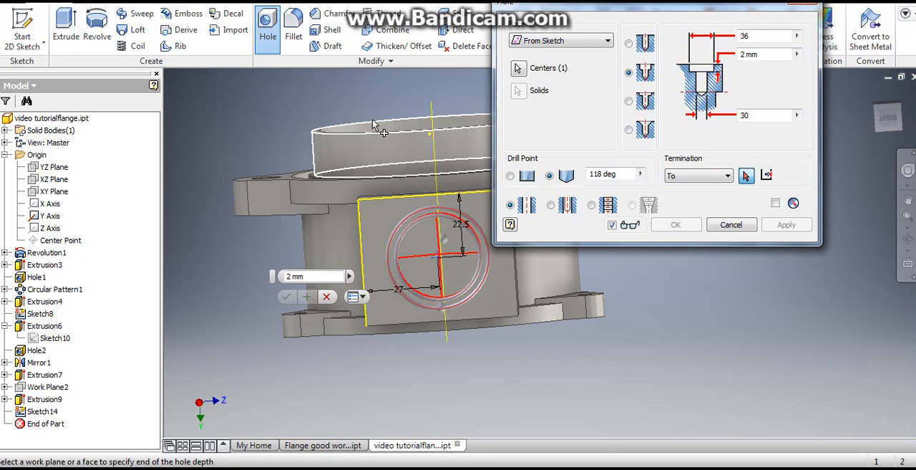
pyautogui.keyDown('shift'); pyautogui.moveTo(398, 208); pyautogui.dragTo(330, 221, button='middle'); pyautogui.keyUp('shift')
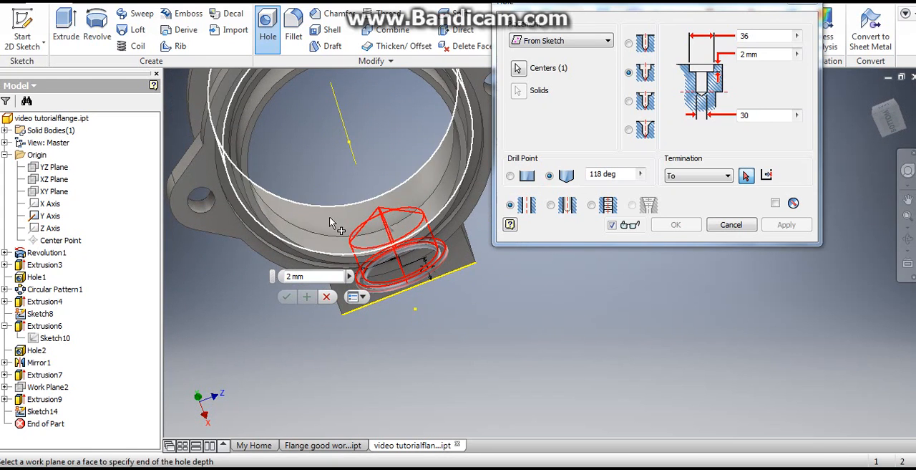
pyautogui.click(331, 222)
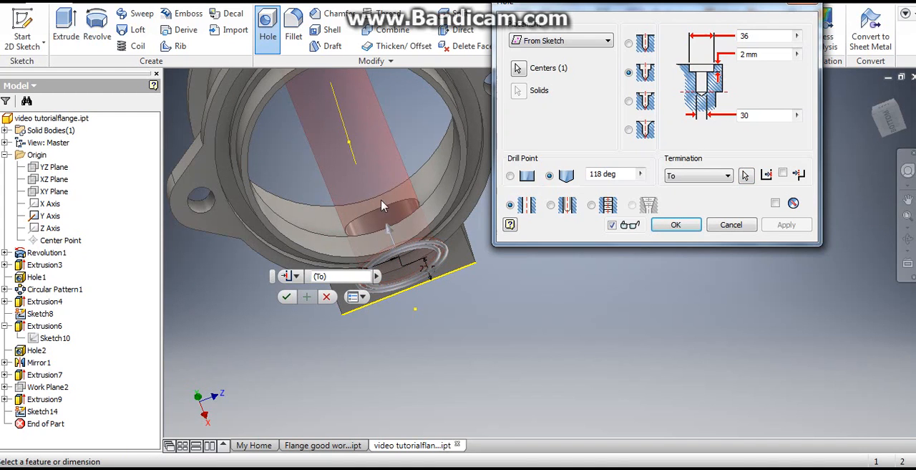
pyautogui.scroll(-5, 331, 222)
pyautogui.keyDown('shift'); pyautogui.moveTo(331, 222); pyautogui.dragTo(372, 199, button='middle'); pyautogui.keyUp('shift')
pyautogui.scroll(4, 372, 199)
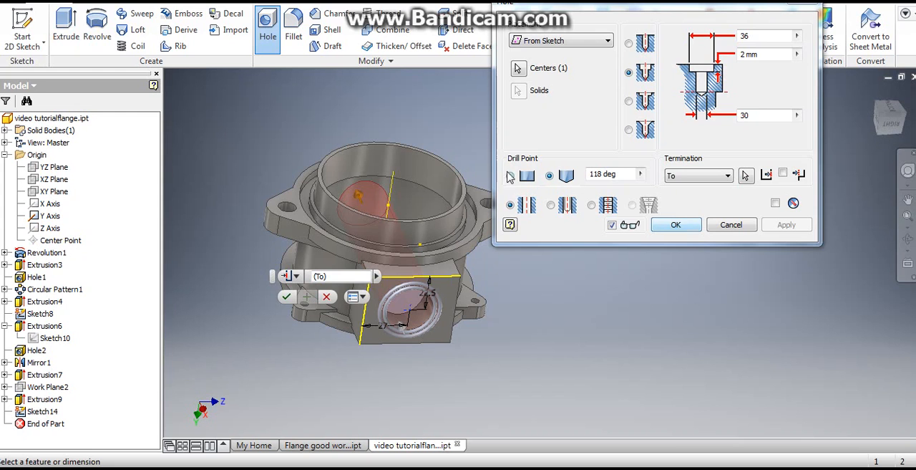
pyautogui.click(675, 224)
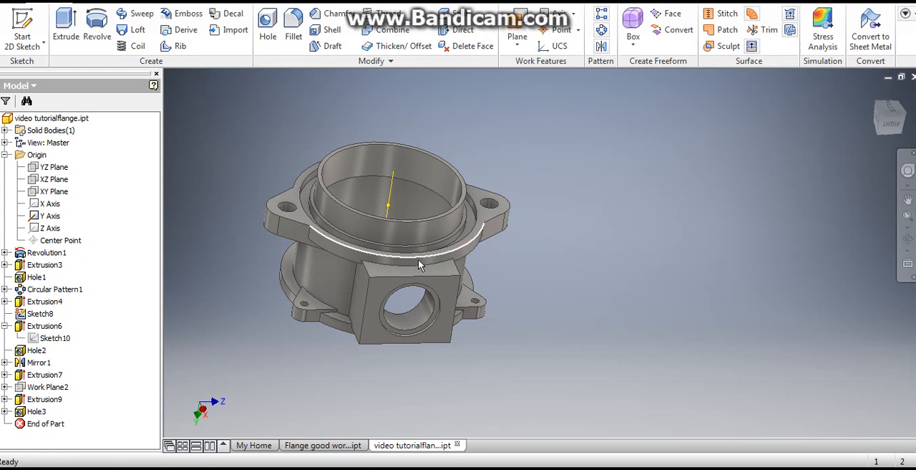
# - Inspect the new counterbore hole and check the part's mass and volume in the physical iProperties
pyautogui.keyDown('shift'); pyautogui.moveTo(419, 260); pyautogui.dragTo(428, 209, button='middle'); pyautogui.keyUp('shift')
pyautogui.scroll(5, 421, 284)
pyautogui.scroll(-2, 421, 284)
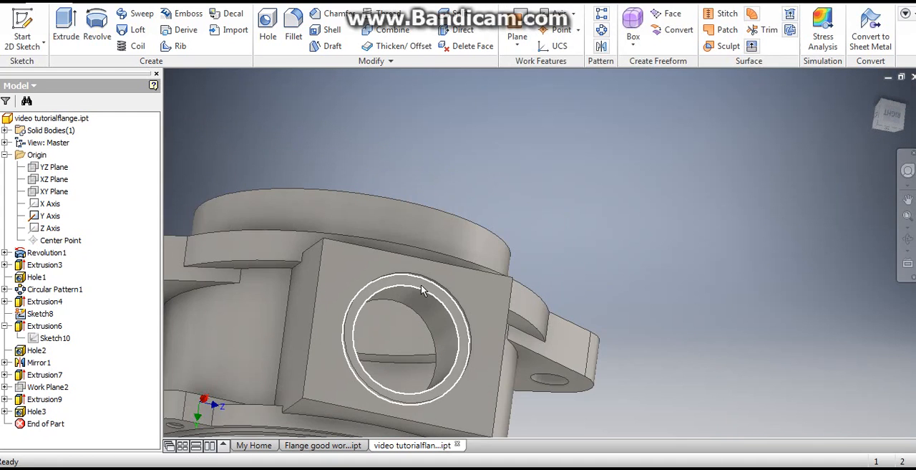
pyautogui.keyDown('shift'); pyautogui.moveTo(434, 300); pyautogui.dragTo(423, 103, button='middle'); pyautogui.keyUp('shift')
pyautogui.scroll(-3, 467, 129)
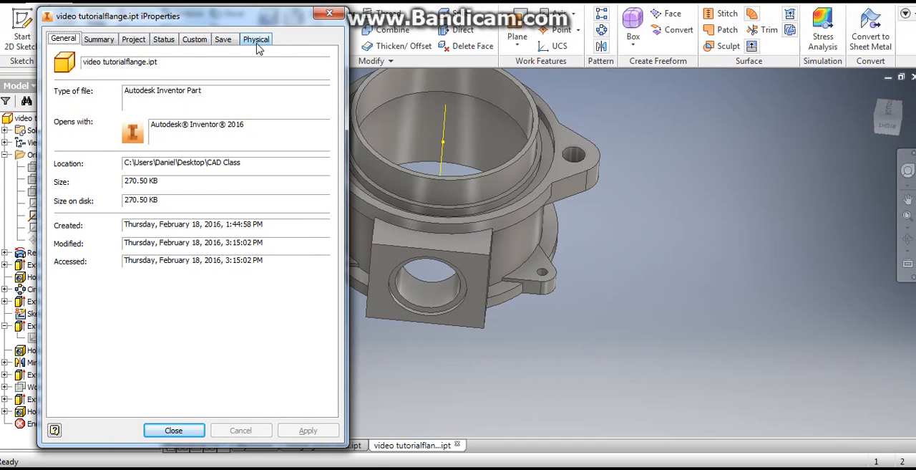
pyautogui.click(256, 40)
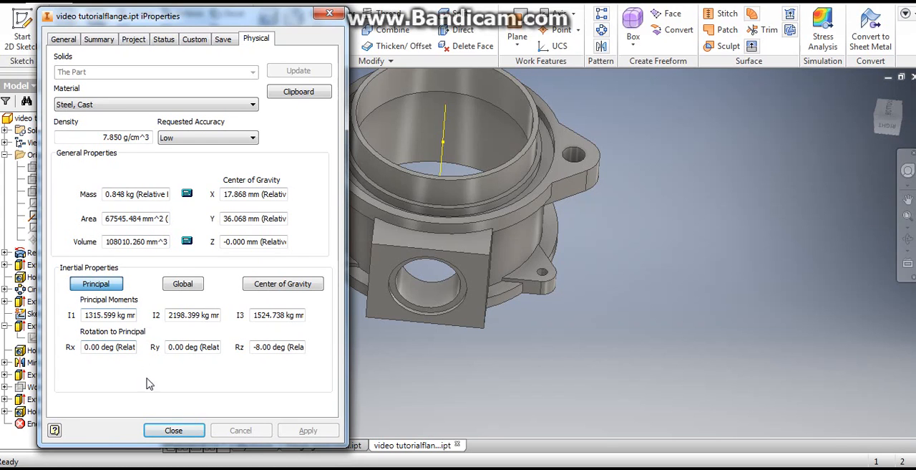
pyautogui.click(172, 431)
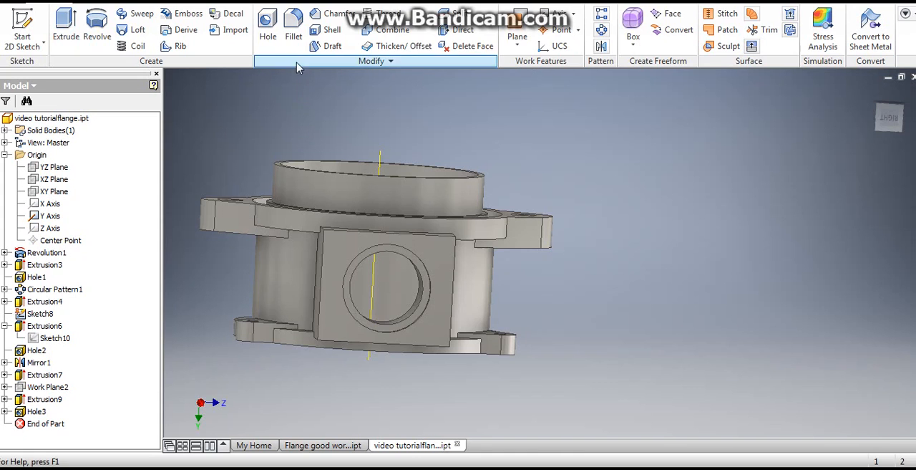
# - Set up a 4 mm constant fillet and select the side block's two upper corner edges
pyautogui.click(295, 24)
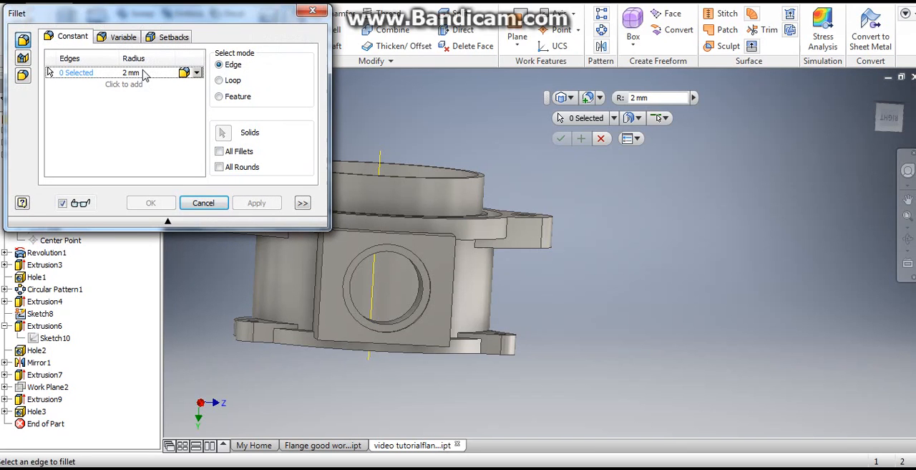
pyautogui.click(143, 73)
pyautogui.write('4')
pyautogui.moveTo(159, 13)
pyautogui.mouseDown()
pyautogui.moveTo(114, 0)
pyautogui.moveTo(158, 21)
pyautogui.mouseUp()
pyautogui.scroll(-3, 366, 221)
pyautogui.scroll(-3, 286, 242)
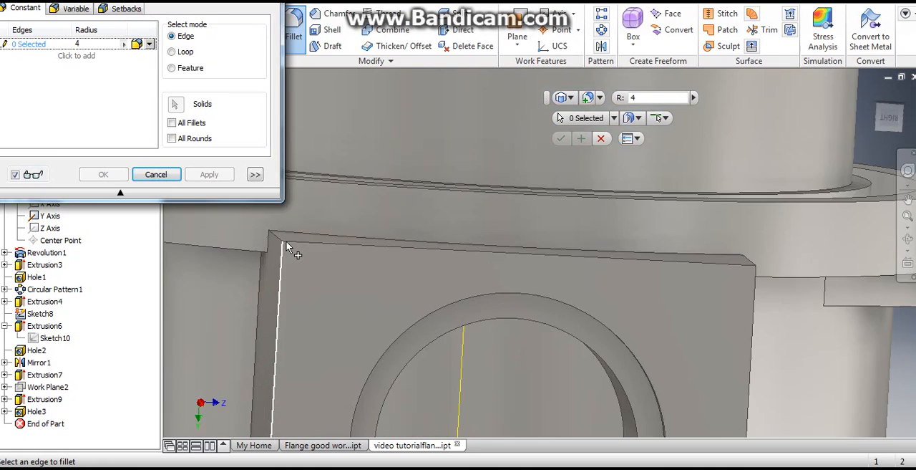
pyautogui.scroll(-2, 286, 245)
pyautogui.click(271, 237)
pyautogui.scroll(4, 351, 264)
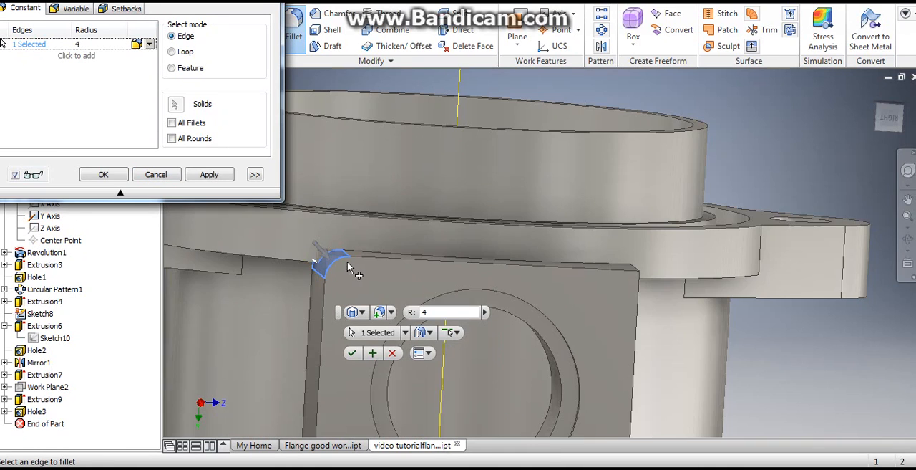
pyautogui.keyDown('shift'); pyautogui.moveTo(647, 299); pyautogui.dragTo(645, 285, button='middle'); pyautogui.keyUp('shift')
pyautogui.scroll(-2, 646, 276)
pyautogui.click(647, 279)
pyautogui.scroll(5, 650, 276)
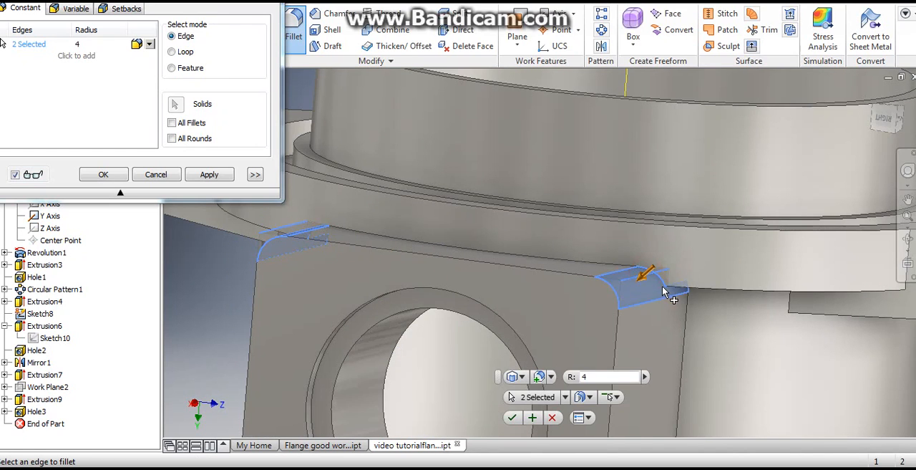
# - Add the side block's two lower corner edges to the selection and apply the fillet
pyautogui.scroll(-3, 644, 325)
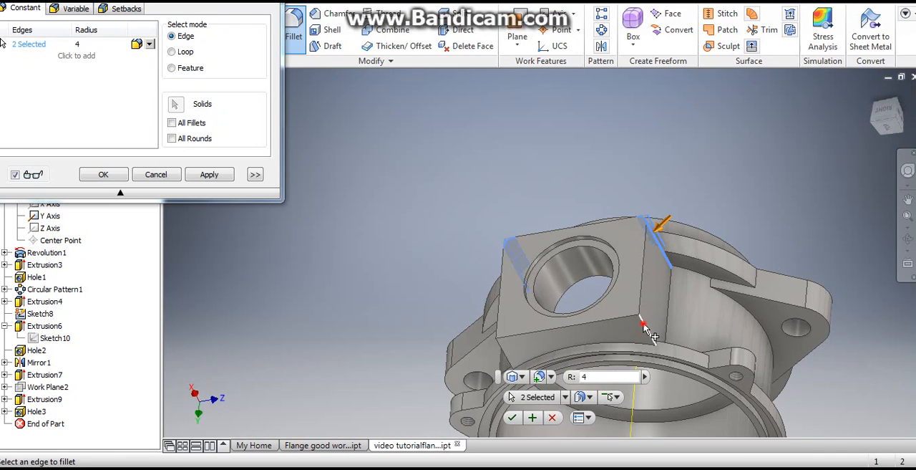
pyautogui.click(644, 328)
pyautogui.keyDown('shift'); pyautogui.moveTo(644, 327); pyautogui.dragTo(692, 322, button='middle'); pyautogui.keyUp('shift')
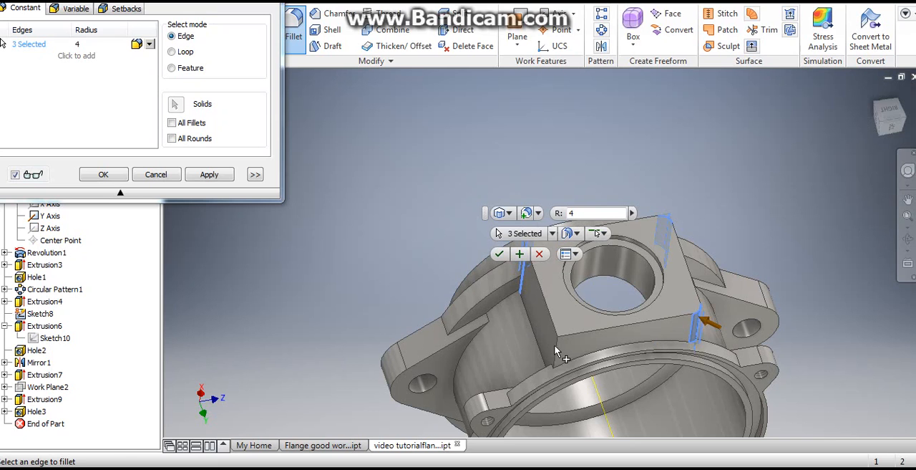
pyautogui.click(556, 350)
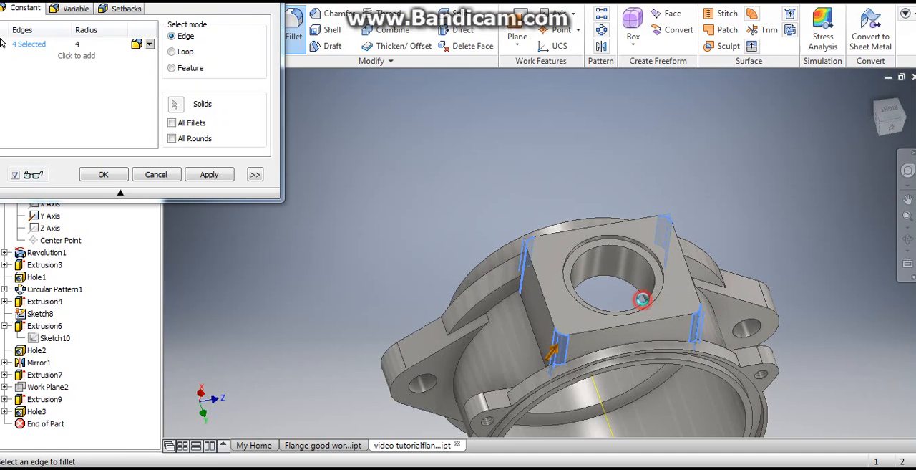
pyautogui.click(642, 299)
# - Inspect the filleted side block and check the part's mass and volume in the physical iProperties
pyautogui.keyDown('shift'); pyautogui.moveTo(667, 159); pyautogui.dragTo(639, 227, button='middle'); pyautogui.keyUp('shift')
pyautogui.click(10, 3)
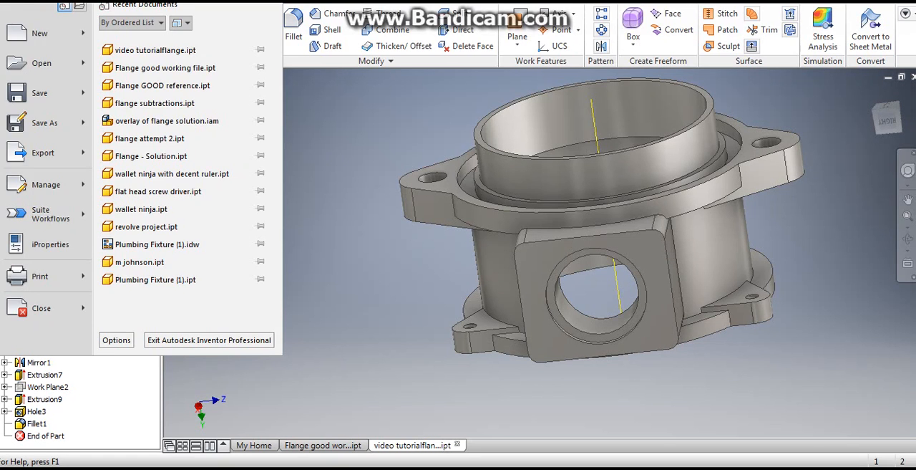
pyautogui.click(37, 246)
pyautogui.click(417, 393)
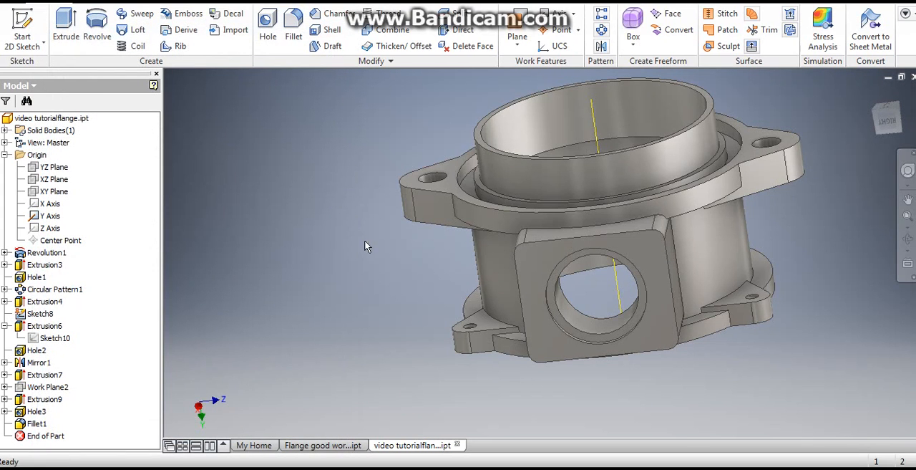
pyautogui.click(10, 3)
pyautogui.click(72, 241)
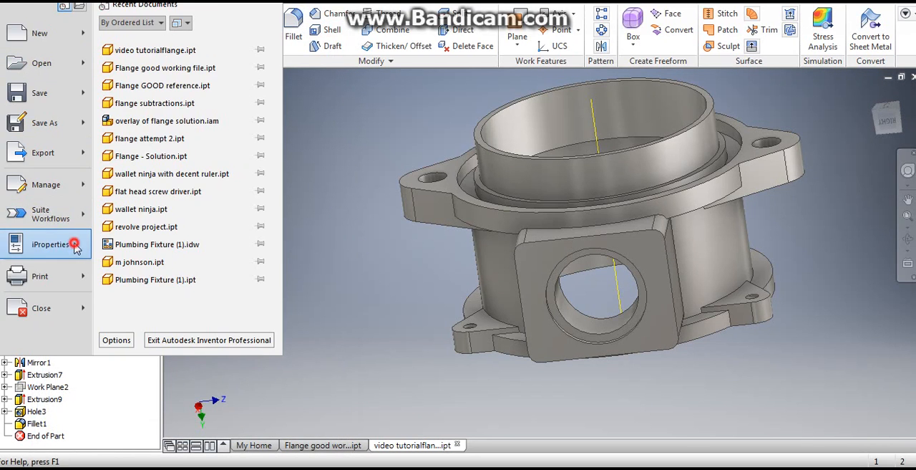
pyautogui.click(256, 39)
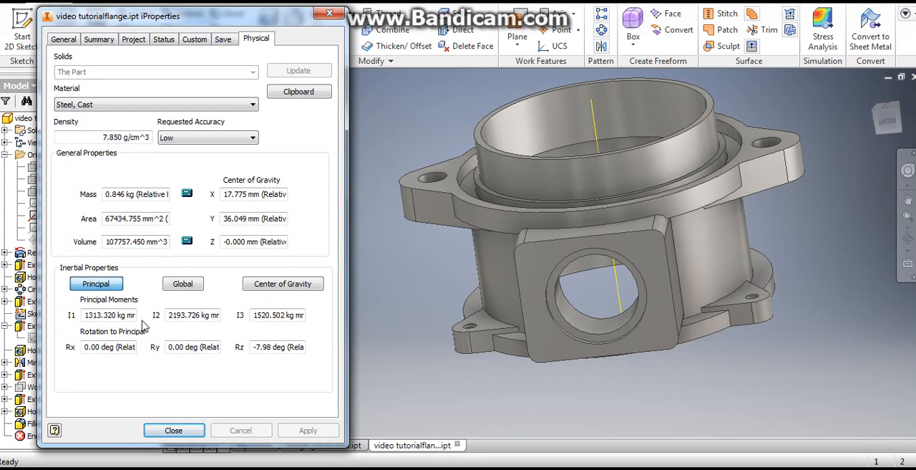
pyautogui.click(174, 431)
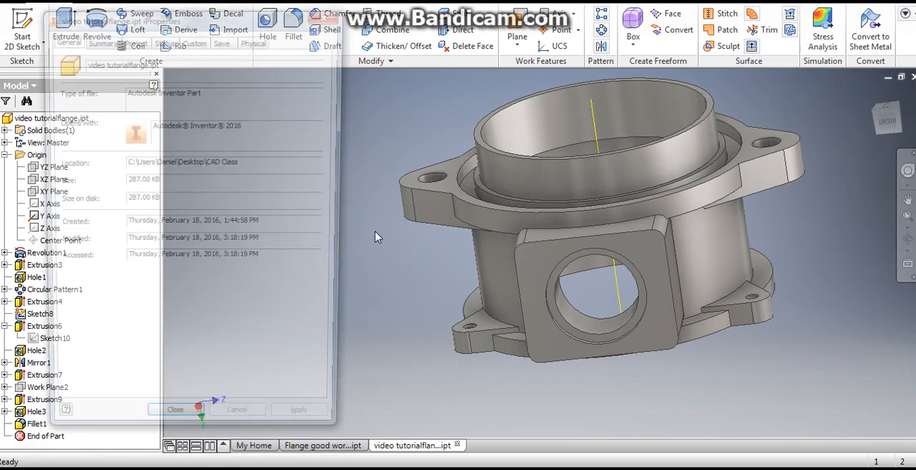
pyautogui.click(330, 15)
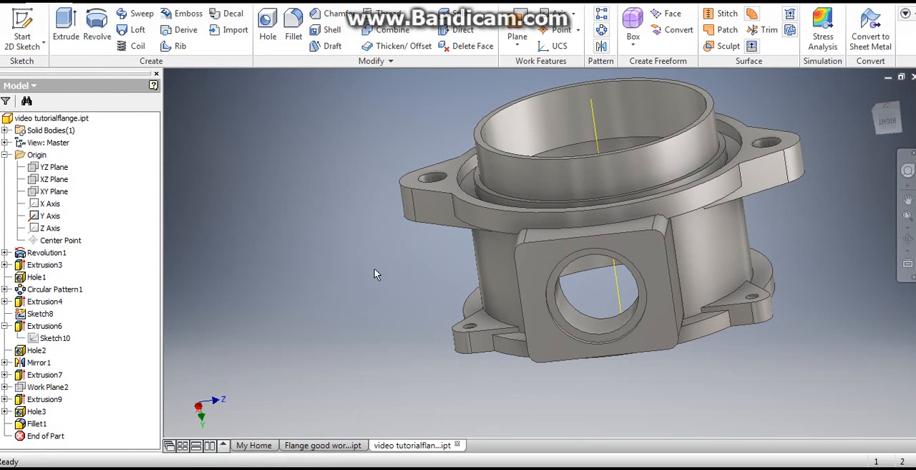
# - Create a sketch on the side block's front face, project its four rounded corner arcs with their centers, and finish the sketch
pyautogui.moveTo(405, 263); pyautogui.dragTo(313, 247, button='middle')
pyautogui.scroll(-3, 507, 251)
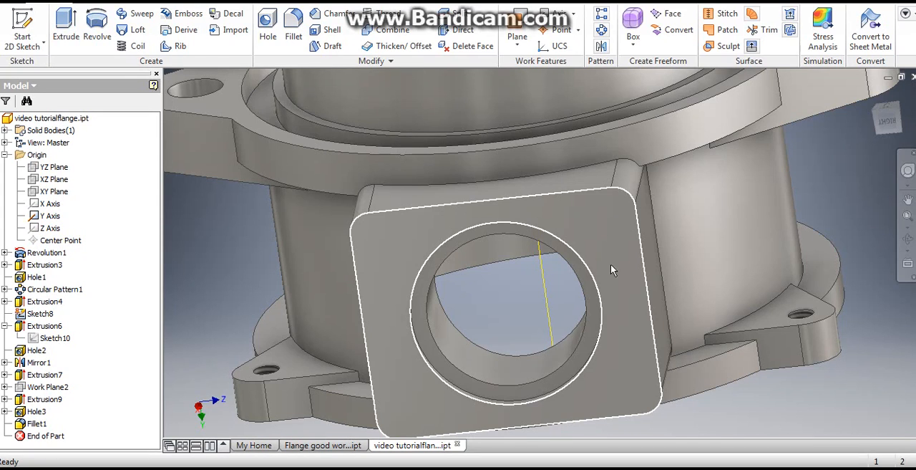
pyautogui.click(403, 246)
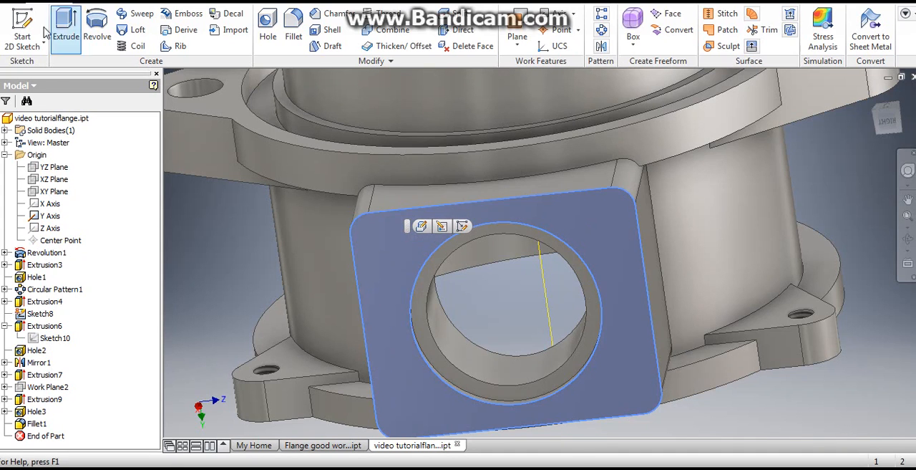
pyautogui.click(22, 28)
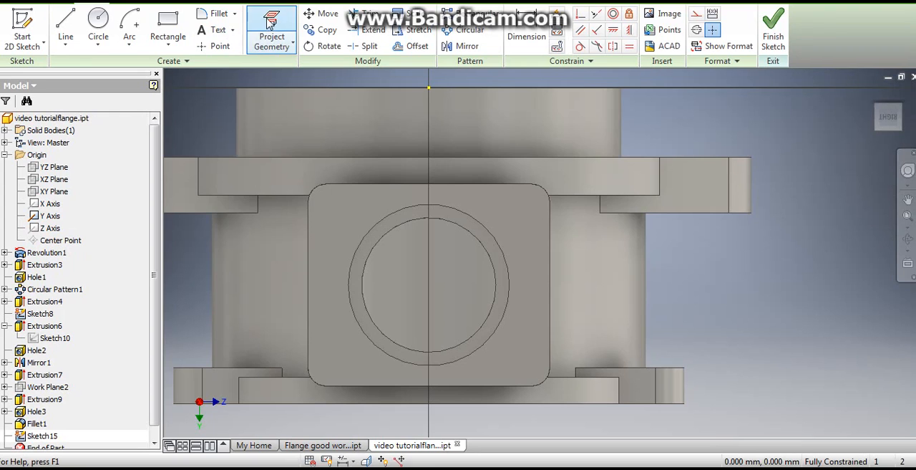
pyautogui.click(271, 23)
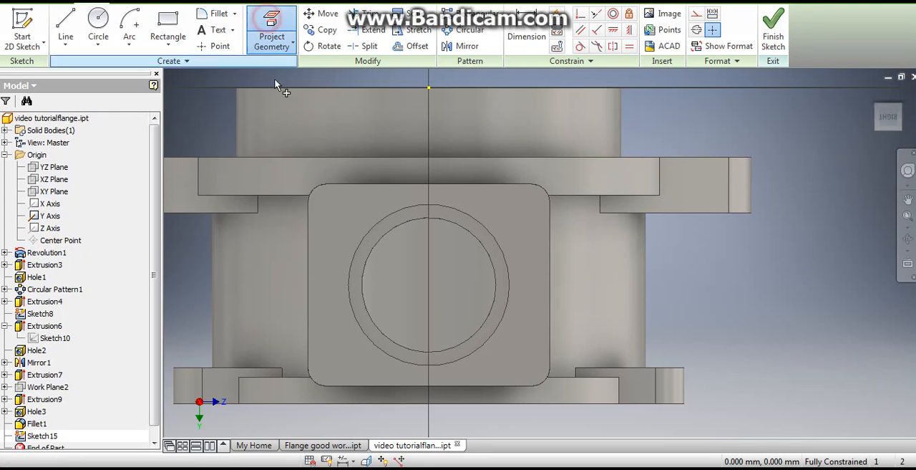
pyautogui.click(316, 191)
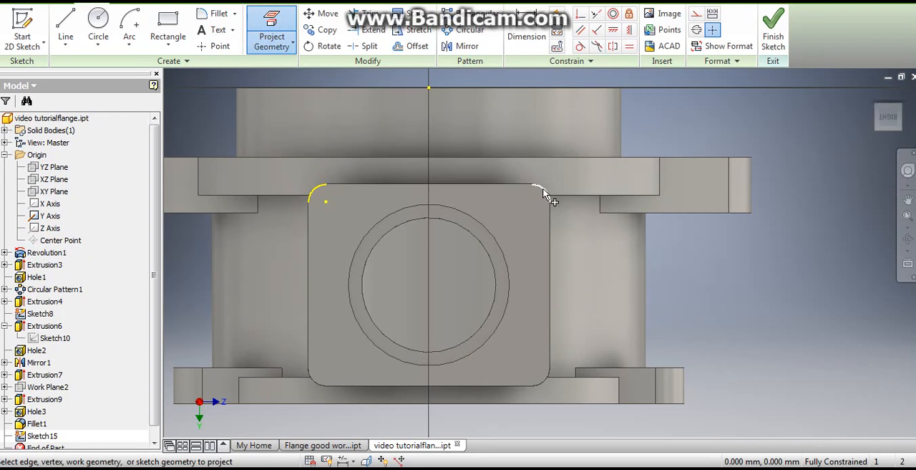
pyautogui.click(542, 191)
pyautogui.click(543, 380)
pyautogui.click(316, 384)
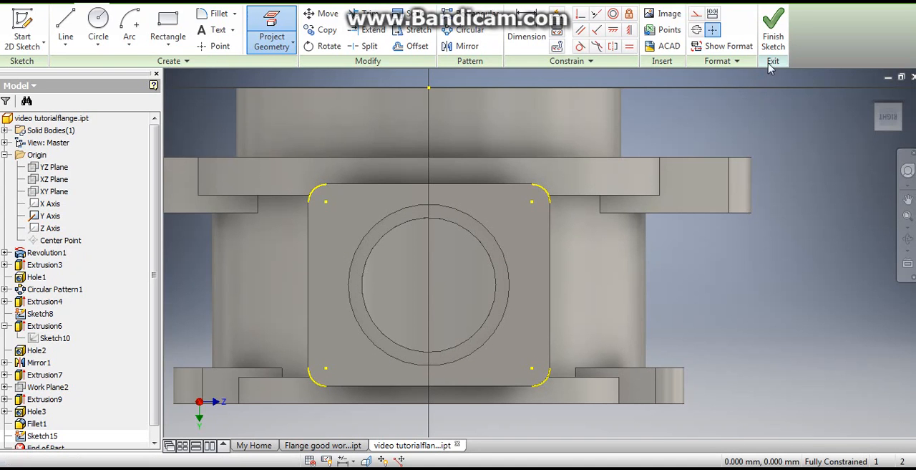
pyautogui.click(775, 24)
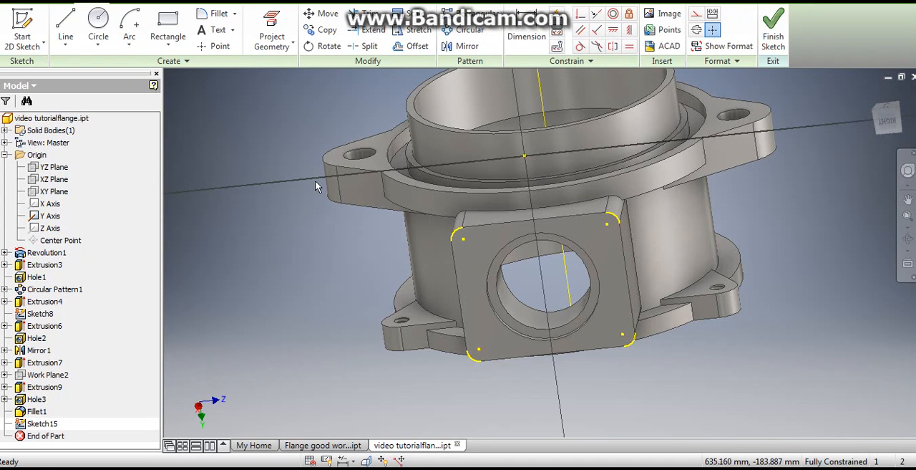
pyautogui.click(771, 24)
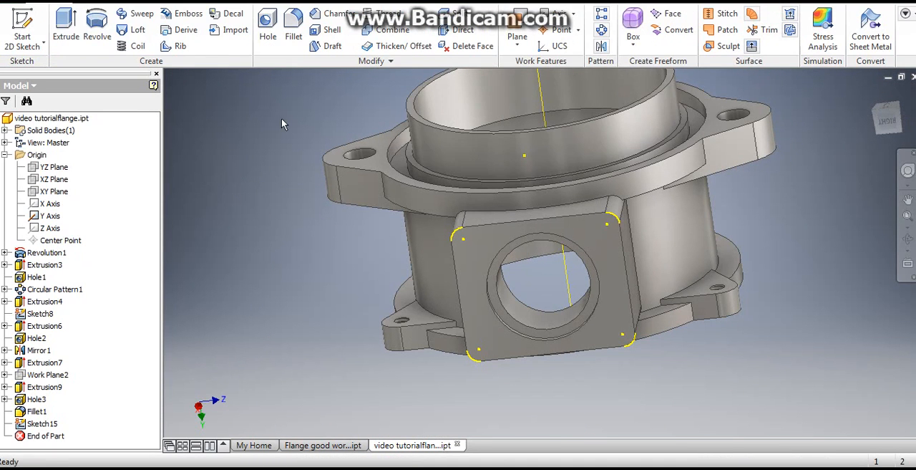
# - Set up a tapped hole from the sketch with ANSI Metric M Profile threads, size 6, designation M6x1
pyautogui.click(264, 20)
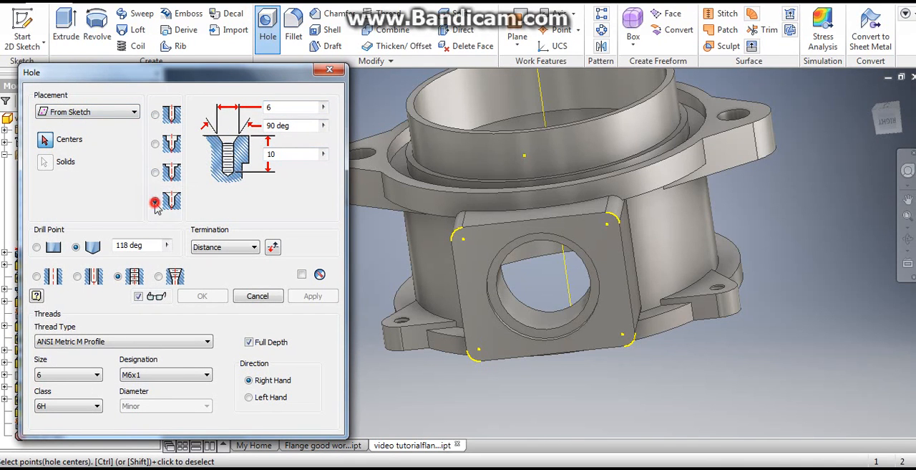
pyautogui.click(119, 277)
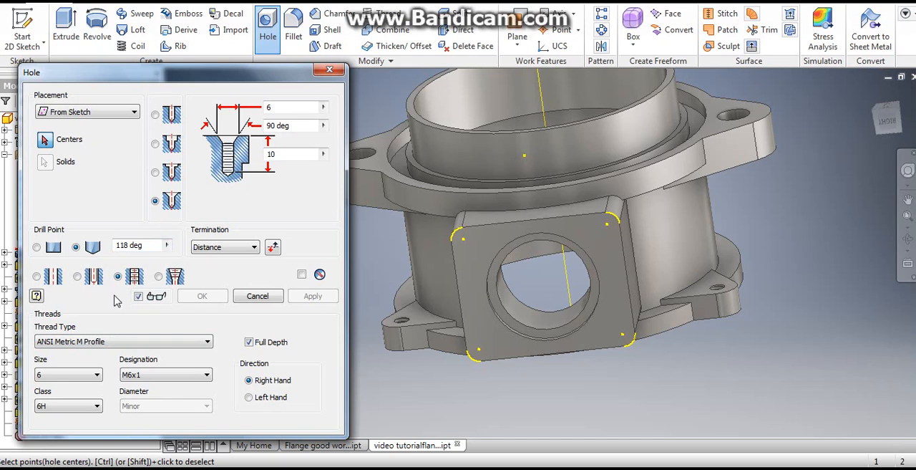
pyautogui.click(103, 342)
pyautogui.click(97, 360)
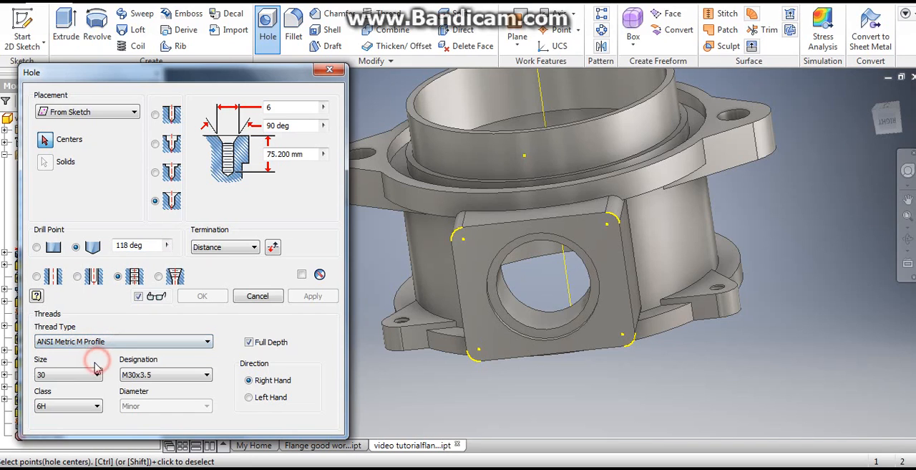
pyautogui.click(63, 375)
pyautogui.scroll(3, 68, 150)
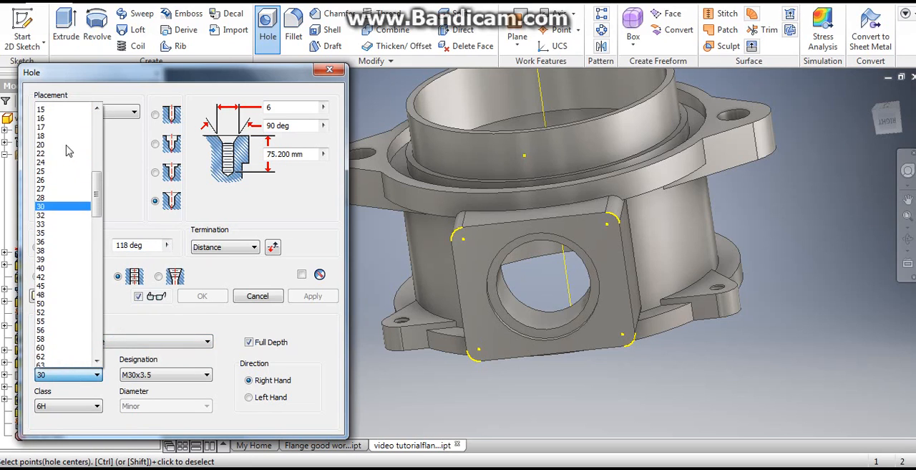
pyautogui.scroll(2, 70, 153)
pyautogui.click(61, 145)
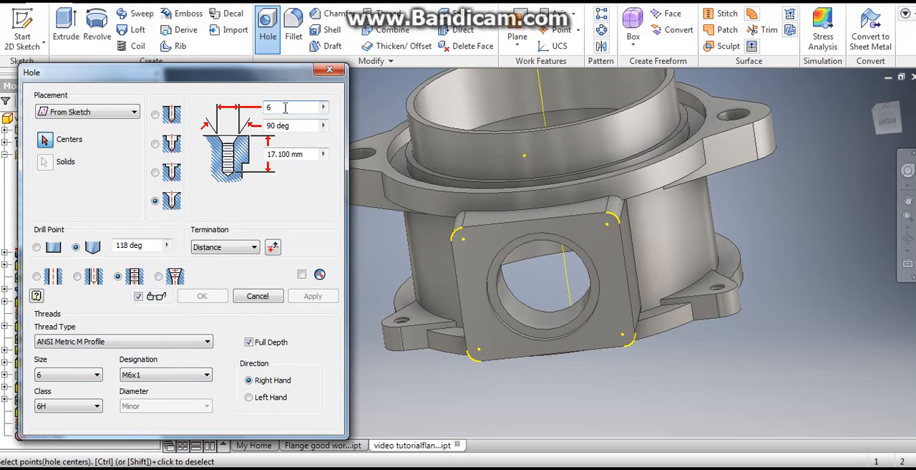
# - Set the tapped hole's depth to 10 mm with Distance termination
pyautogui.doubleClick(306, 154)
pyautogui.write('10')
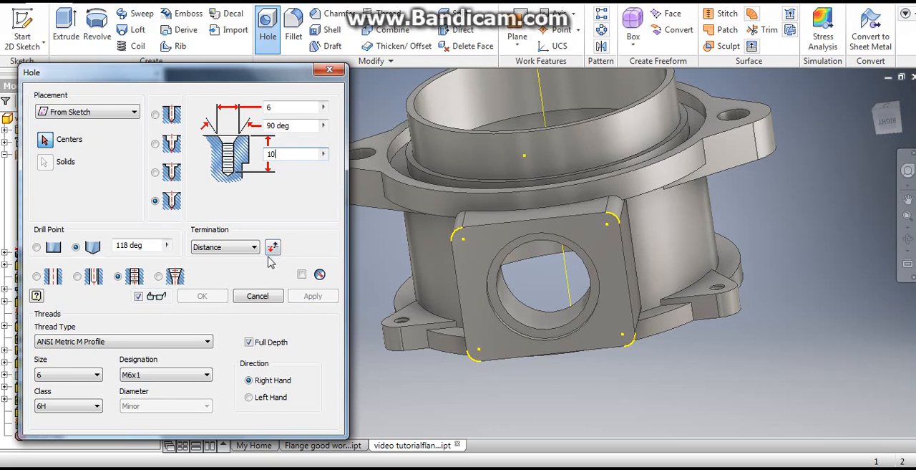
pyautogui.click(233, 248)
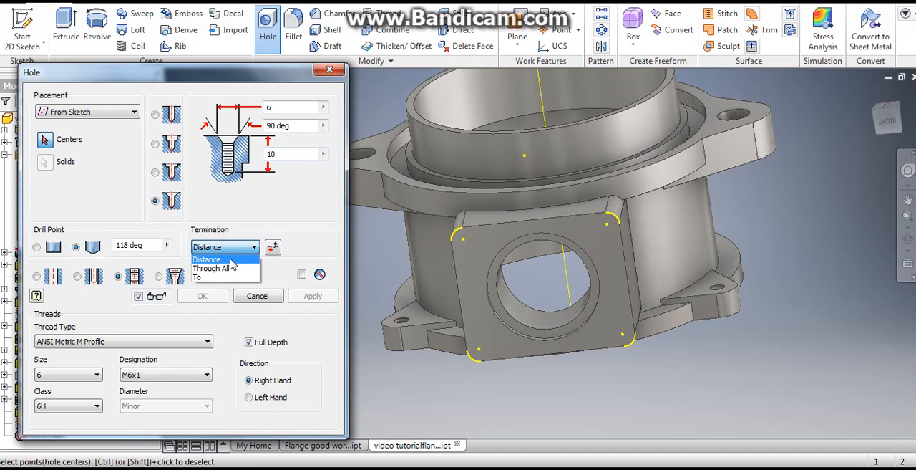
pyautogui.click(232, 256)
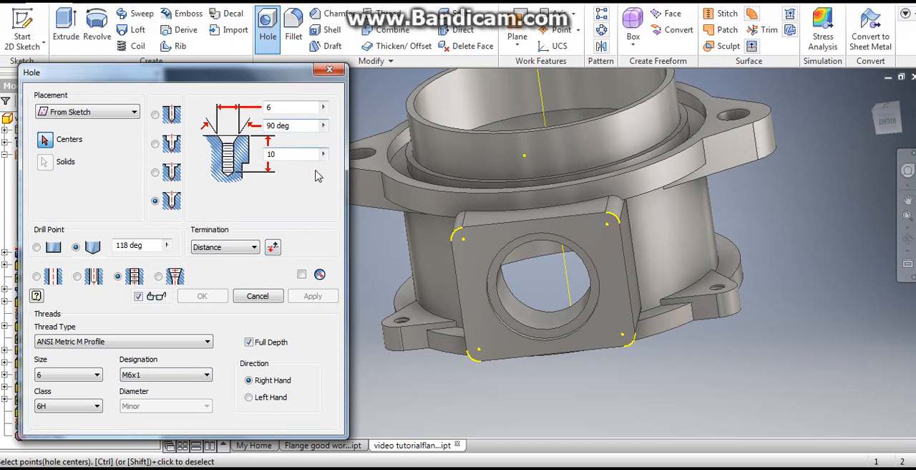
# - Place the tapped holes at the four projected corner arc centers on the side block and create them
pyautogui.click(463, 240)
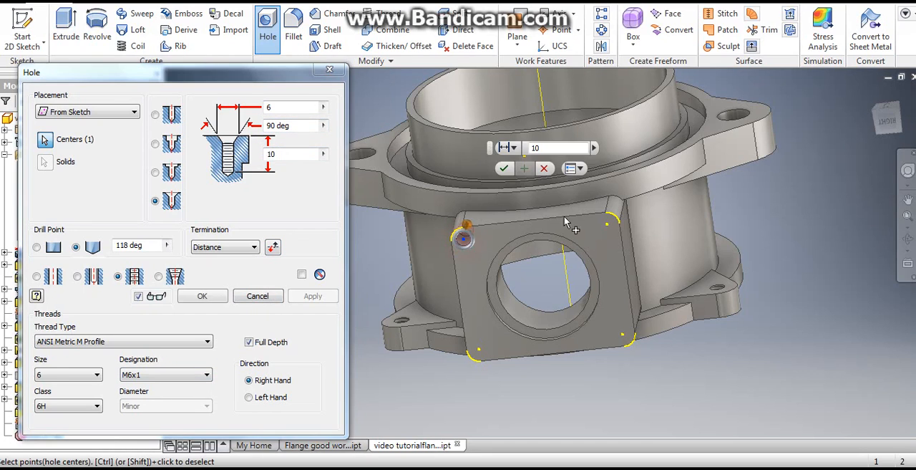
pyautogui.click(608, 226)
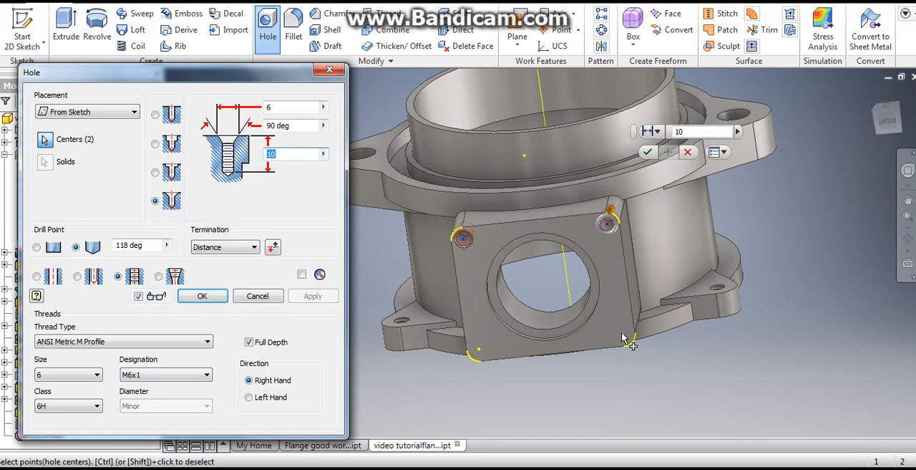
pyautogui.click(623, 336)
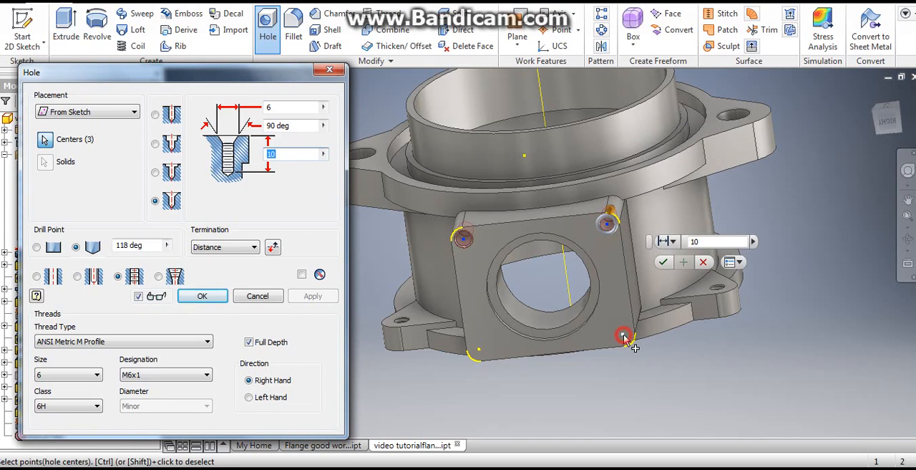
pyautogui.click(480, 354)
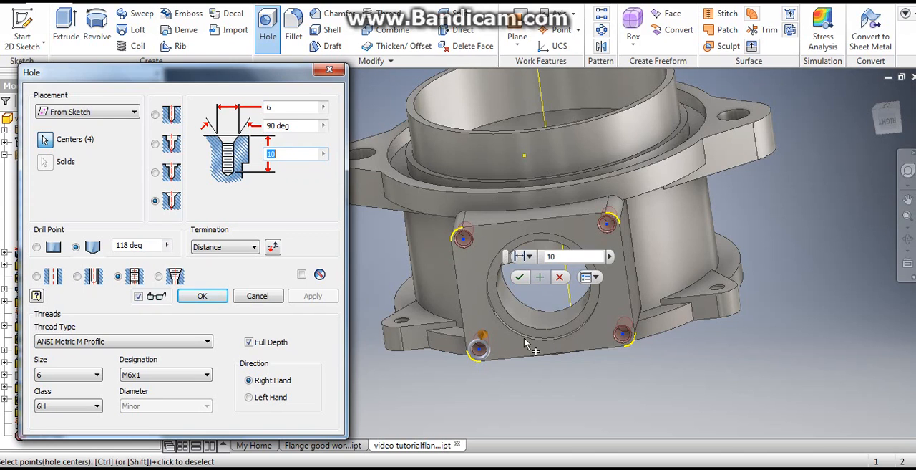
pyautogui.click(520, 276)
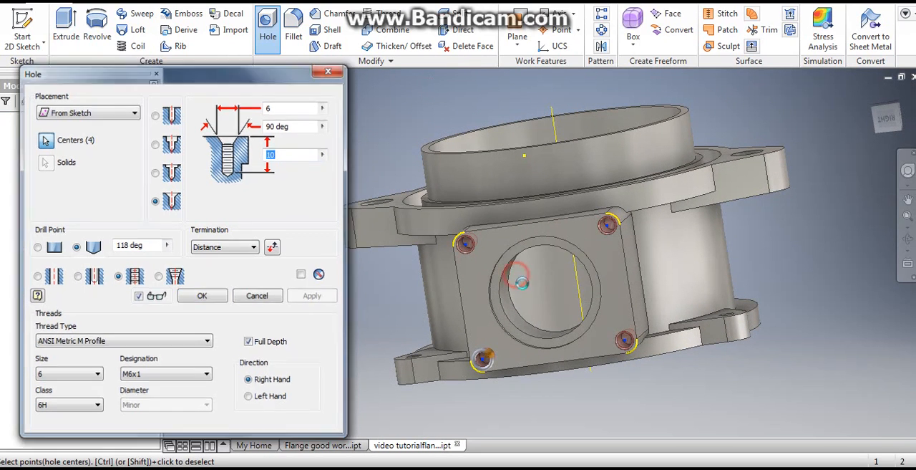
# - Inspect the four tapped corner holes and check the part's mass and volume in the physical iProperties
pyautogui.scroll(-5, 606, 239)
pyautogui.scroll(4, 621, 229)
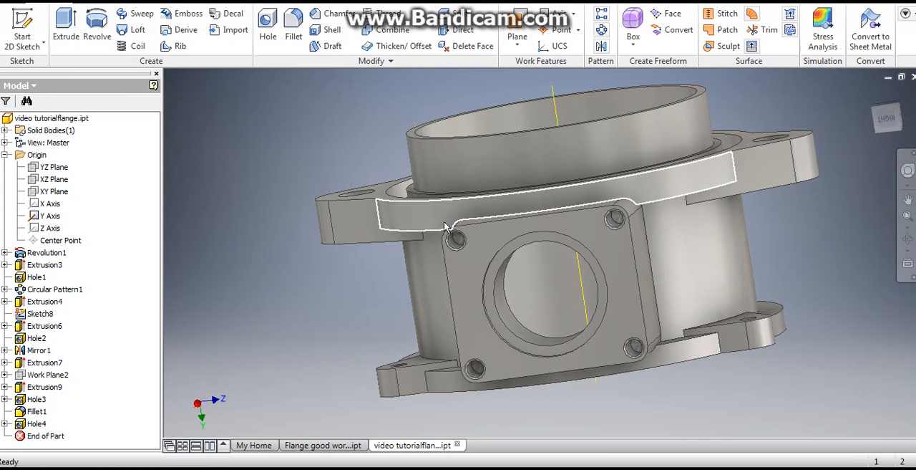
pyautogui.click(9, 2)
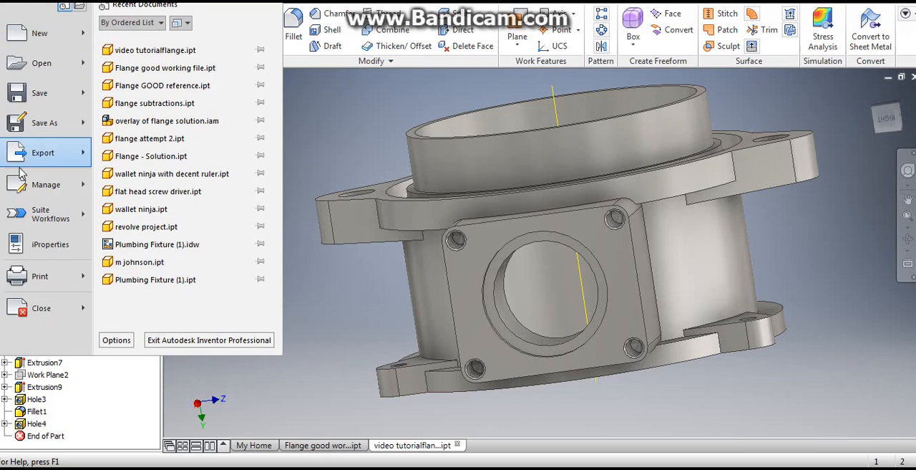
pyautogui.click(47, 250)
pyautogui.click(342, 11)
pyautogui.click(462, 100)
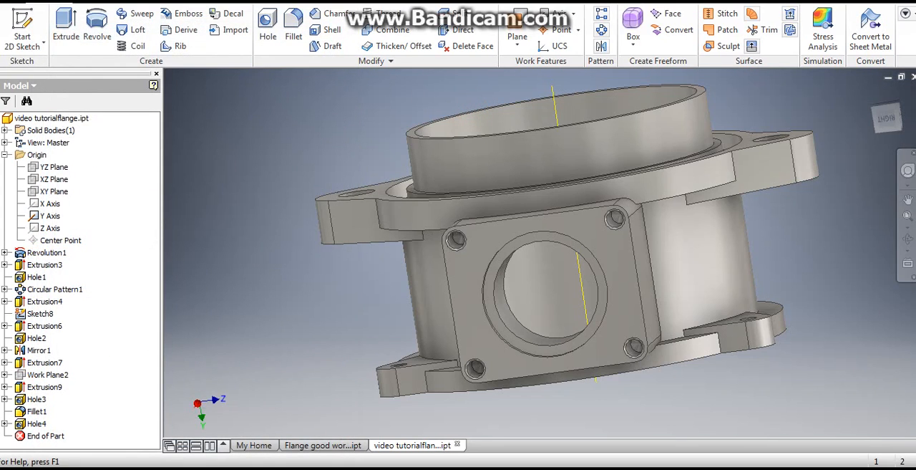
pyautogui.click(9, 2)
pyautogui.click(46, 247)
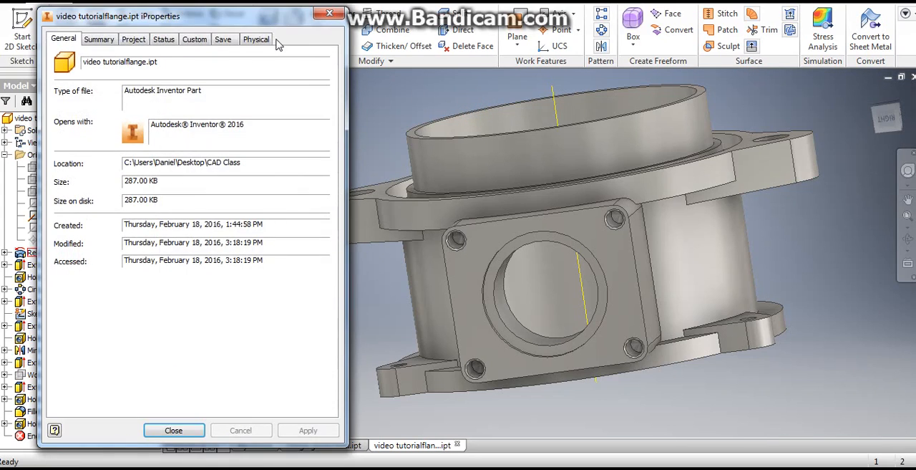
pyautogui.click(259, 40)
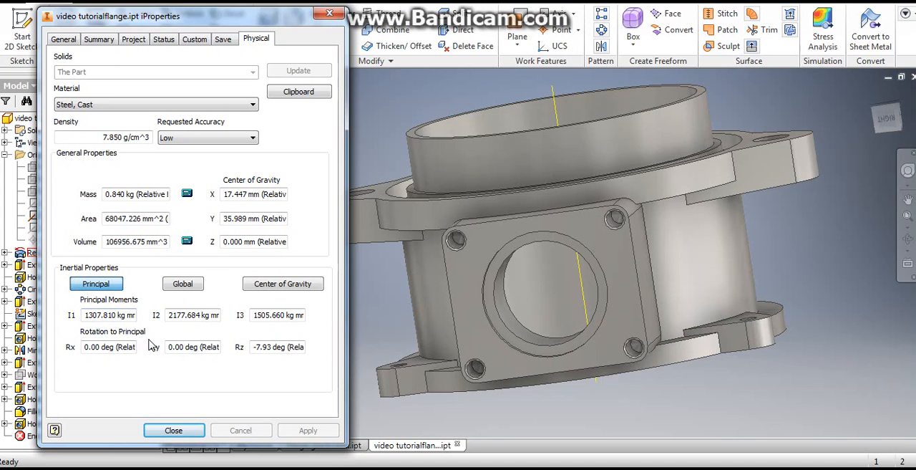
pyautogui.click(174, 428)
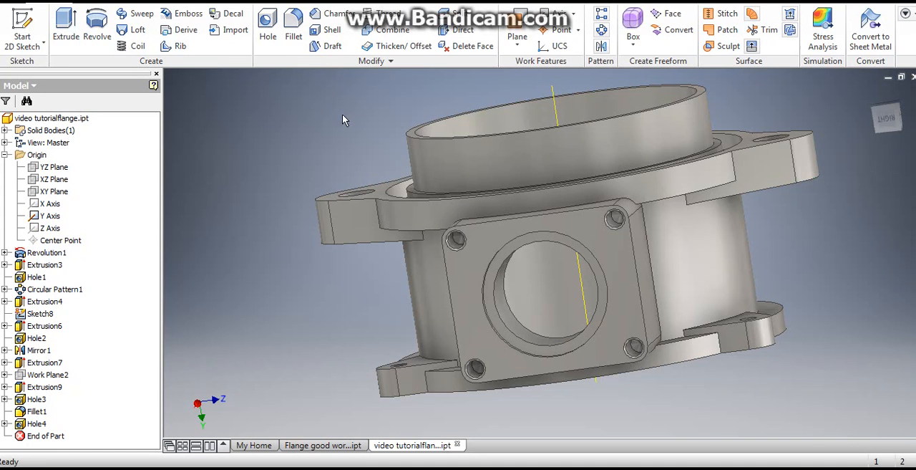
# - Set up a chamfer using two distances, 1 mm for the first and 1.5 mm for the second
pyautogui.scroll(-5, 489, 139)
pyautogui.moveTo(458, 142); pyautogui.dragTo(341, 190, button='middle')
pyautogui.scroll(1, 341, 190)
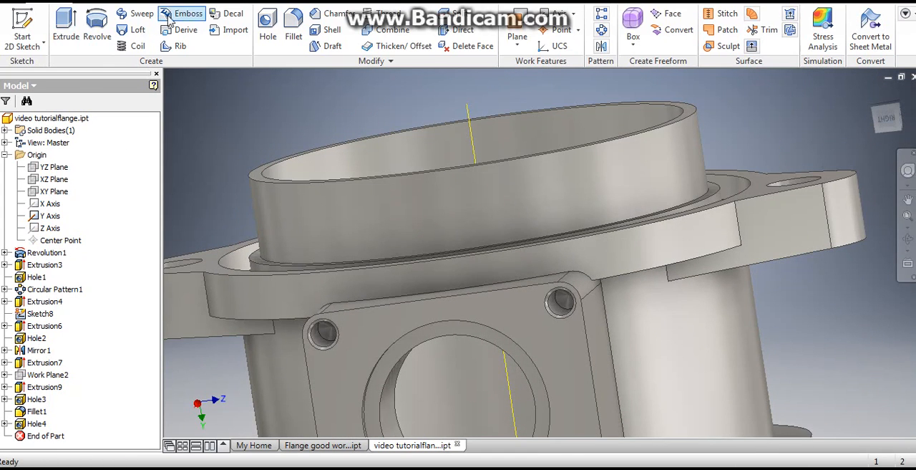
pyautogui.click(335, 13)
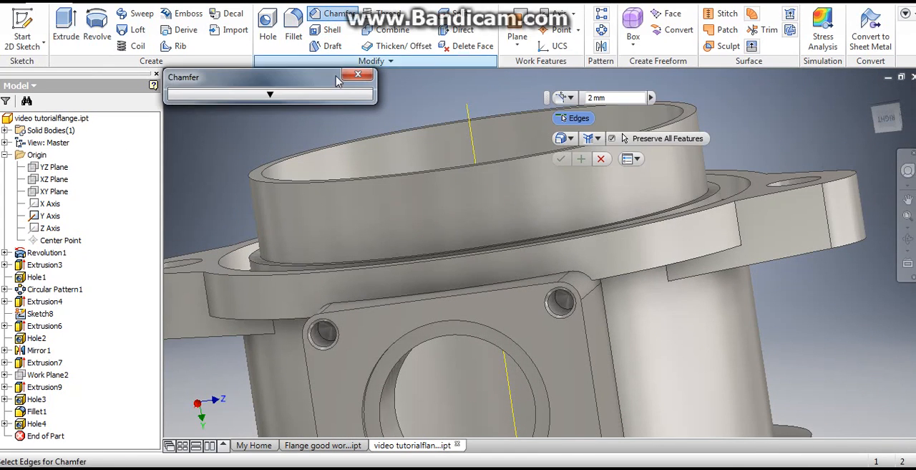
pyautogui.click(571, 98)
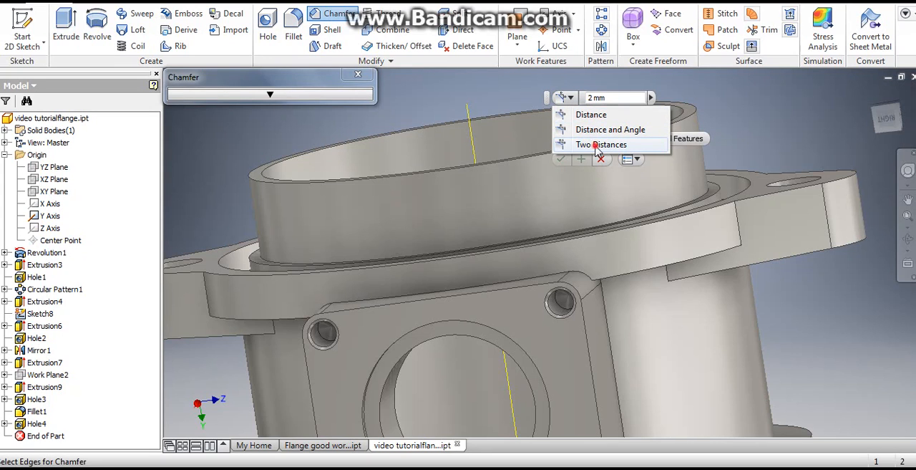
pyautogui.click(597, 145)
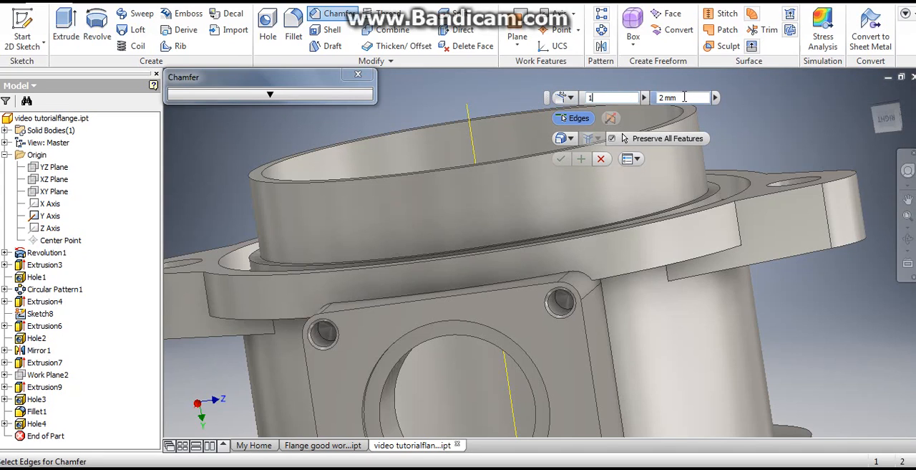
pyautogui.write('1')
pyautogui.press('Tab')
pyautogui.write('1.5')
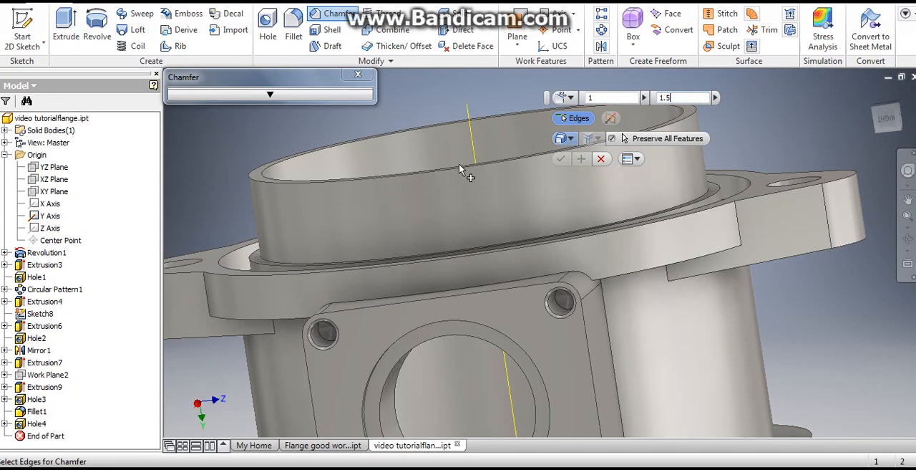
# - Chamfer the outer circular edge at the open end of the upper cylindrical collar with the two set distances
pyautogui.scroll(2, 257, 191)
pyautogui.scroll(-4, 262, 197)
pyautogui.click(247, 198)
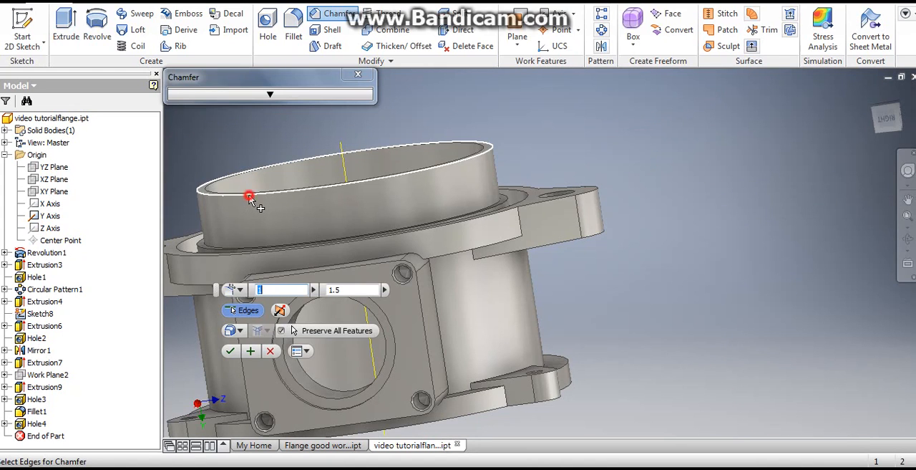
pyautogui.click(236, 351)
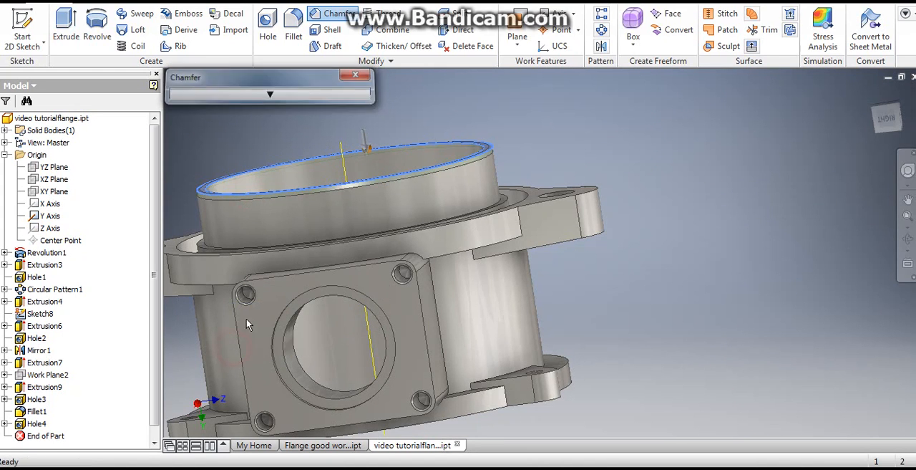
# - Update the physical iProperties and check the chamfered part's mass and volume
pyautogui.click(10, 1)
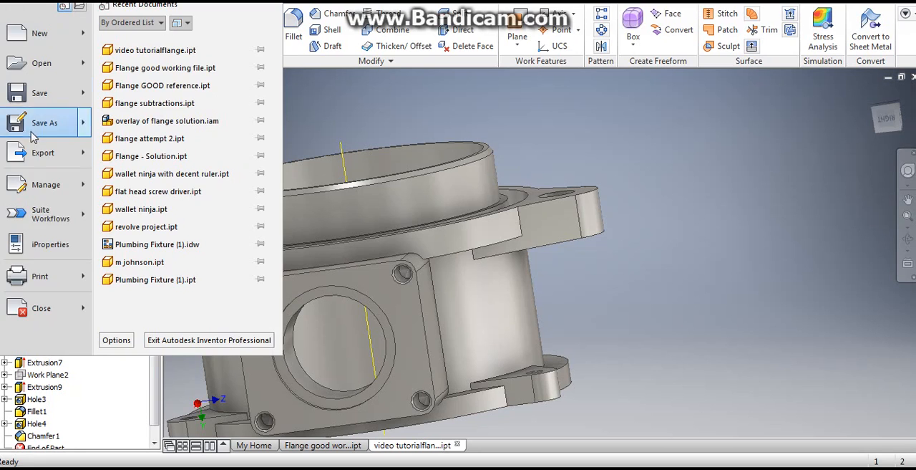
pyautogui.click(62, 250)
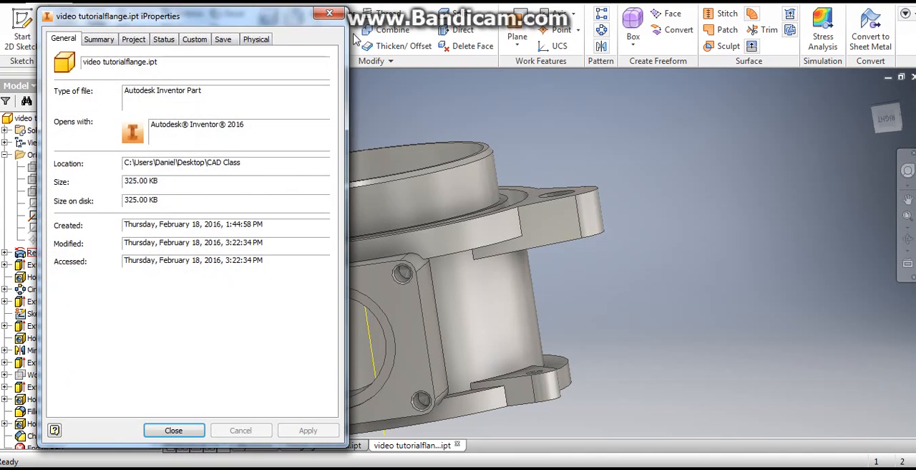
pyautogui.click(262, 41)
pyautogui.click(299, 70)
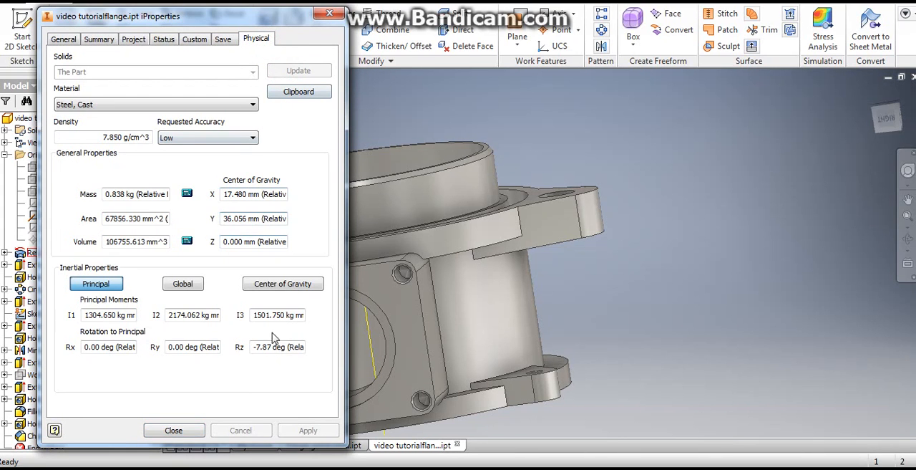
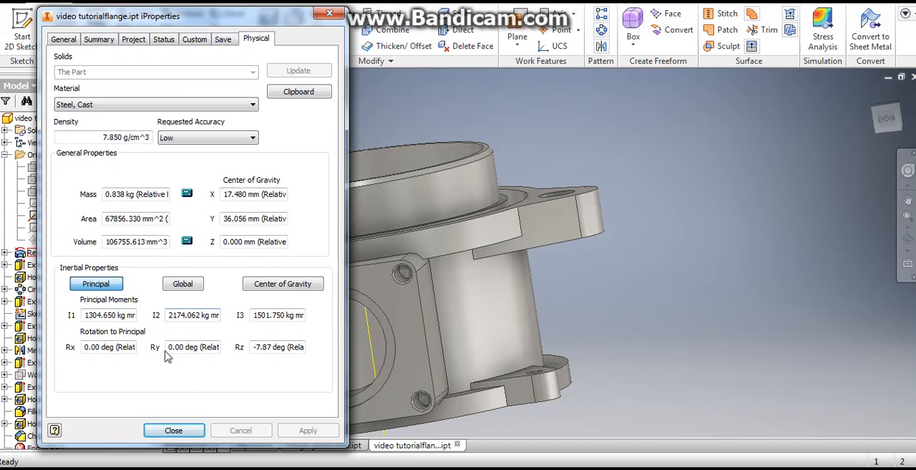
# - Set up a fillet with a 2 mm radius and select the curved edge where one upper lug's underside meets the cylindrical body
pyautogui.click(174, 430)
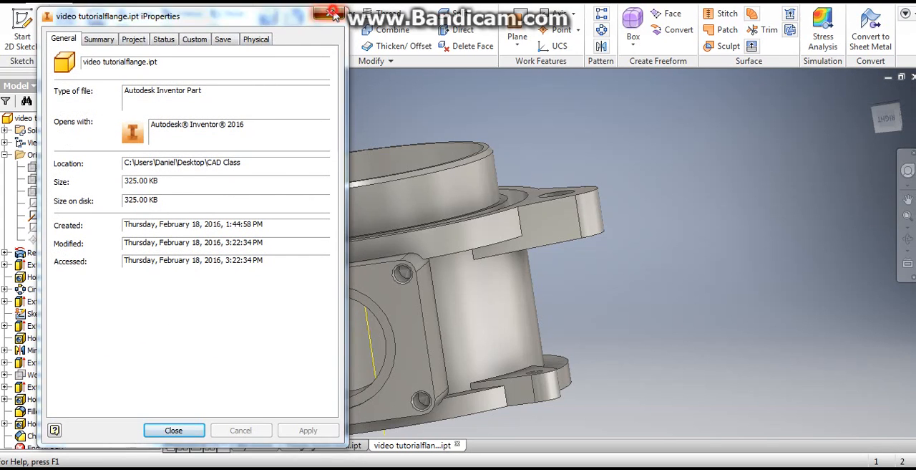
pyautogui.click(330, 10)
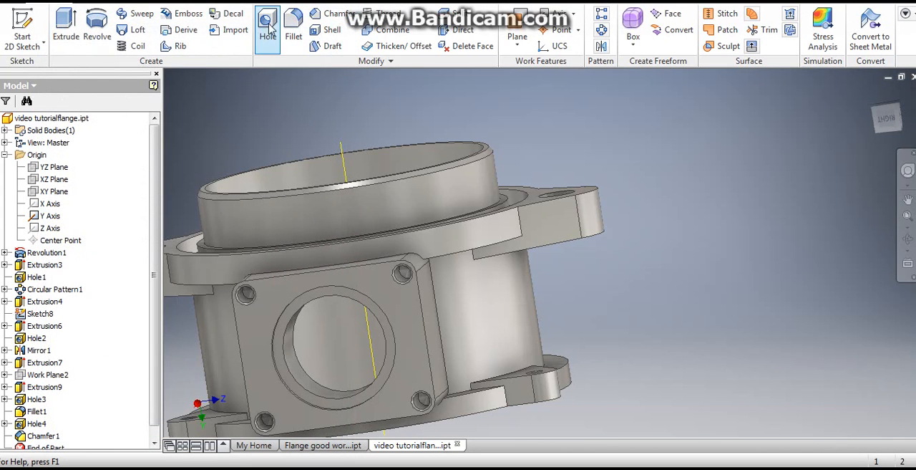
pyautogui.click(294, 30)
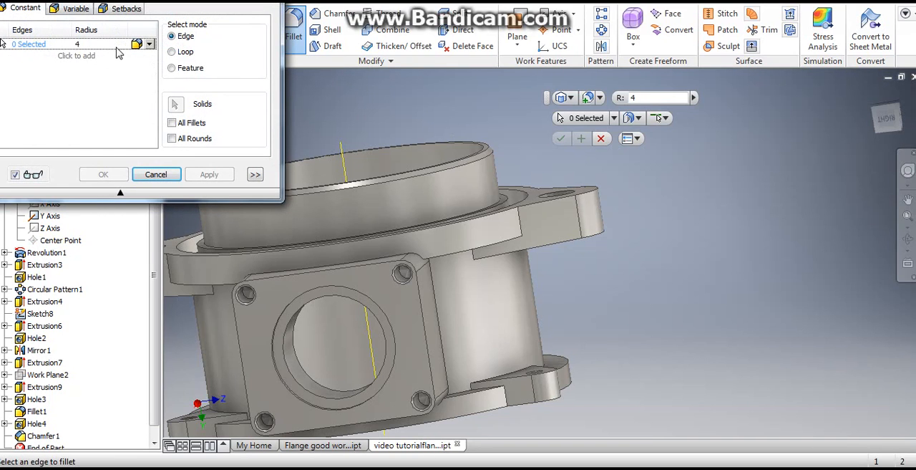
pyautogui.click(93, 45)
pyautogui.keyDown('shift'); pyautogui.moveTo(536, 259); pyautogui.dragTo(517, 226, button='middle'); pyautogui.keyUp('shift')
pyautogui.scroll(3, 551, 315)
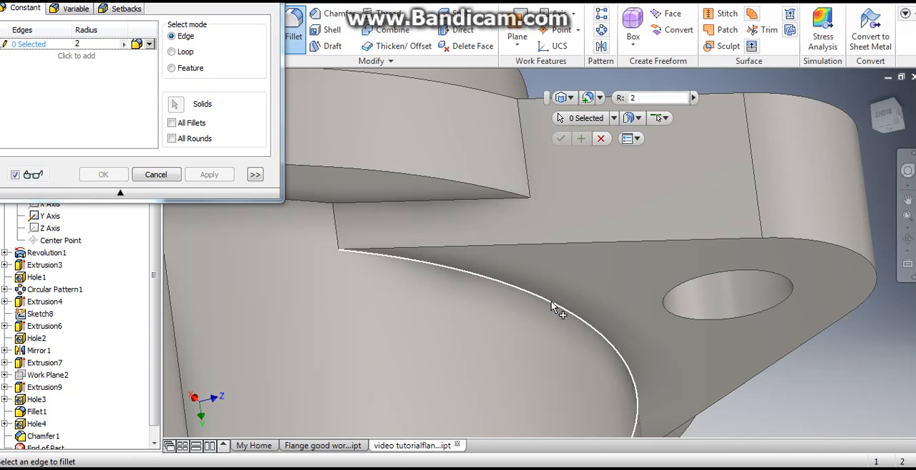
pyautogui.click(556, 307)
# - Add the matching curved edge under the opposite upper lug and create the 2 mm fillet on both edges
pyautogui.scroll(-3, 505, 296)
pyautogui.keyDown('shift'); pyautogui.moveTo(505, 295); pyautogui.dragTo(637, 270, button='middle'); pyautogui.keyUp('shift')
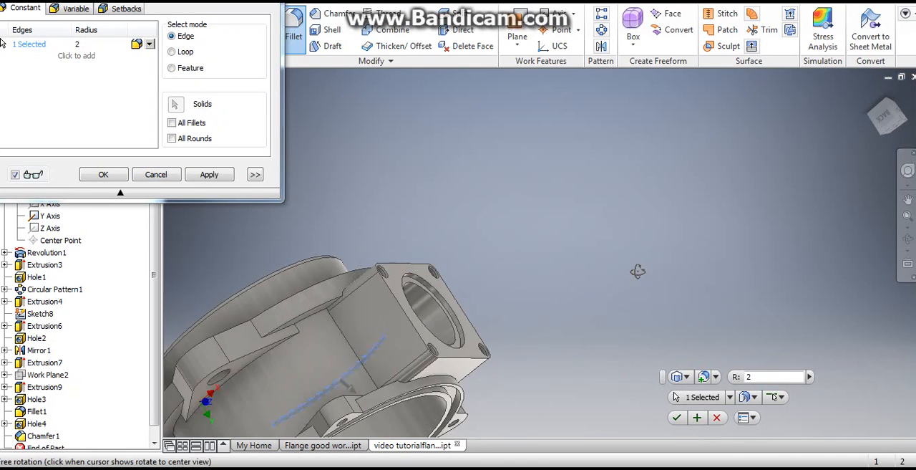
pyautogui.scroll(5, 286, 356)
pyautogui.click(293, 362)
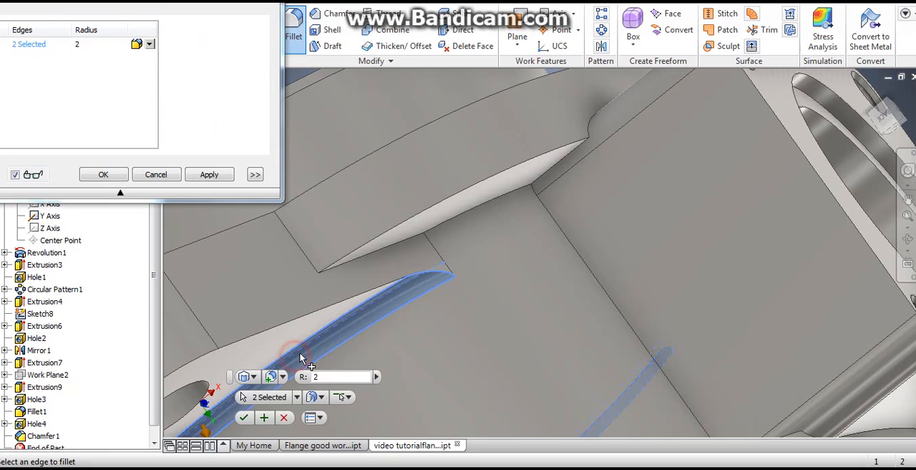
pyautogui.scroll(-5, 300, 365)
pyautogui.keyDown('shift'); pyautogui.moveTo(341, 349); pyautogui.dragTo(401, 323, button='middle'); pyautogui.keyUp('shift')
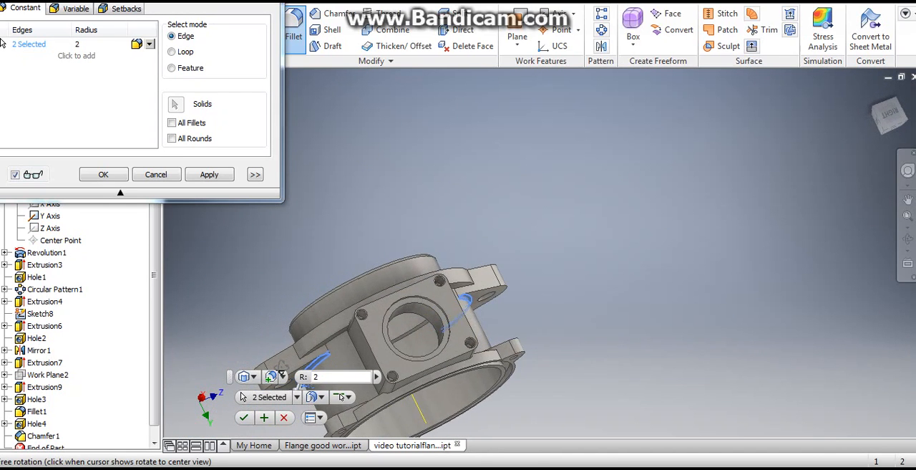
pyautogui.scroll(-2, 402, 319)
pyautogui.moveTo(465, 230); pyautogui.dragTo(481, 100, button='middle')
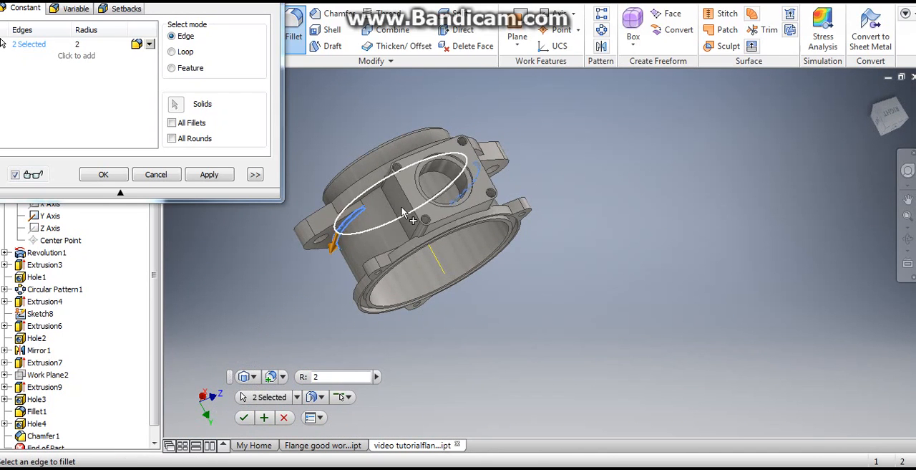
pyautogui.click(105, 174)
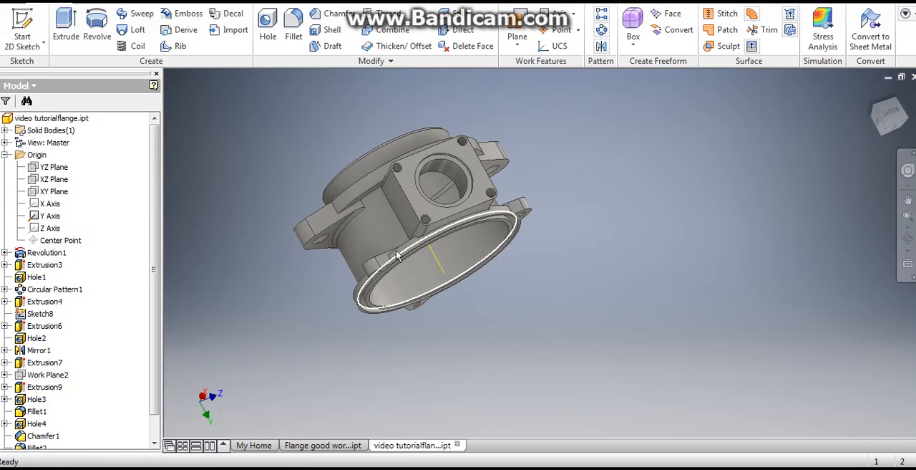
# - Begin another fillet and select the curved edges where two of the lower flange's lugs meet the cylindrical body
pyautogui.keyDown('shift'); pyautogui.moveTo(398, 235); pyautogui.dragTo(399, 266, button='middle'); pyautogui.keyUp('shift')
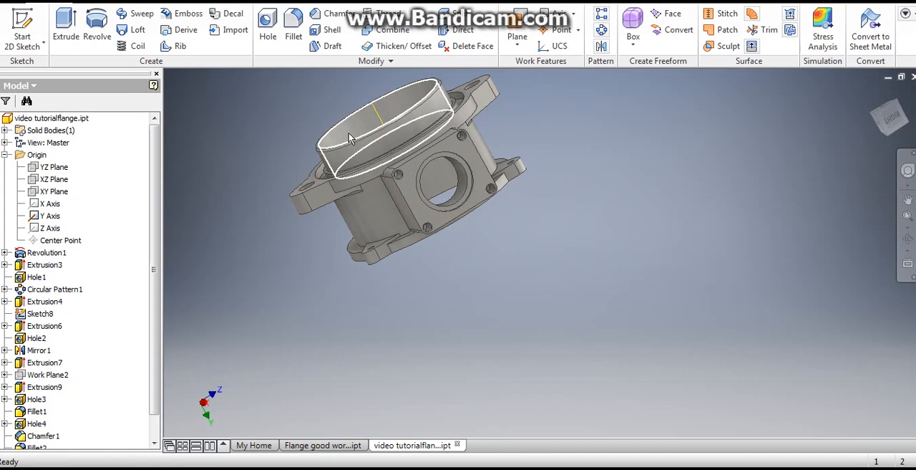
pyautogui.click(293, 29)
pyautogui.scroll(-4, 395, 251)
pyautogui.click(380, 237)
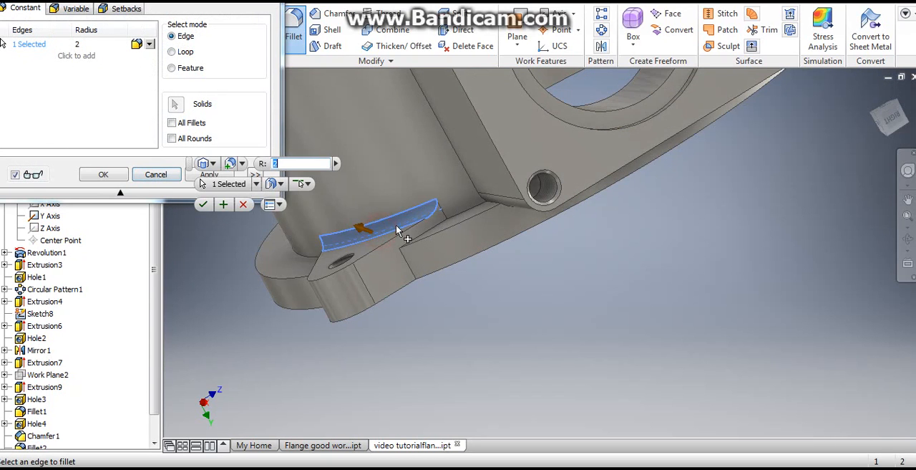
pyautogui.scroll(4, 401, 231)
pyautogui.keyDown('shift'); pyautogui.moveTo(462, 190); pyautogui.dragTo(383, 229, button='middle'); pyautogui.keyUp('shift')
pyautogui.scroll(-6, 378, 234)
pyautogui.click(322, 350)
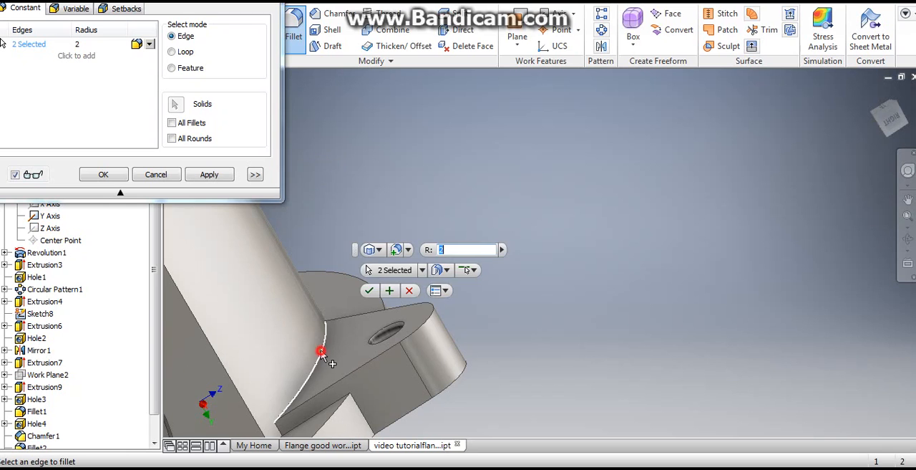
# - Add the third lower lug's curved edge and fillet all three selected edges with a 4.5 mm radius
pyautogui.scroll(6, 372, 212)
pyautogui.moveTo(366, 205)
pyautogui.keyDown('shift'); pyautogui.mouseDown(button='middle')
pyautogui.moveTo(332, 223)
pyautogui.moveTo(360, 205)
pyautogui.mouseUp(button='middle'); pyautogui.keyUp('shift')
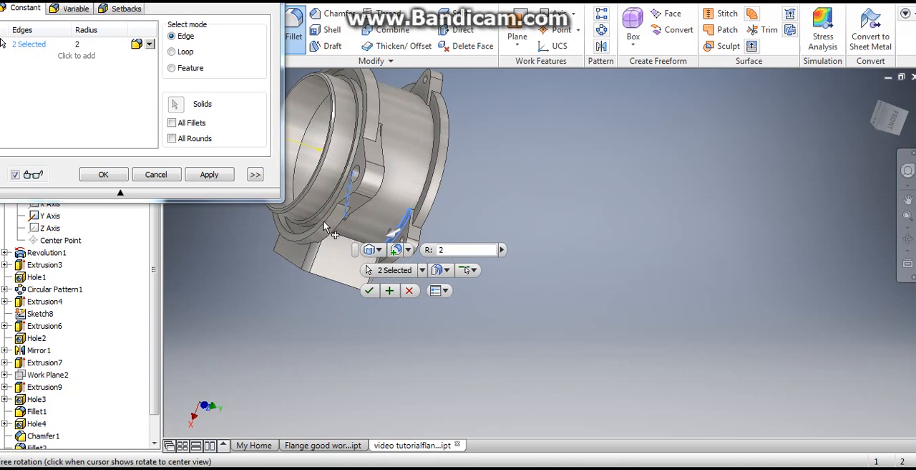
pyautogui.scroll(-6, 415, 96)
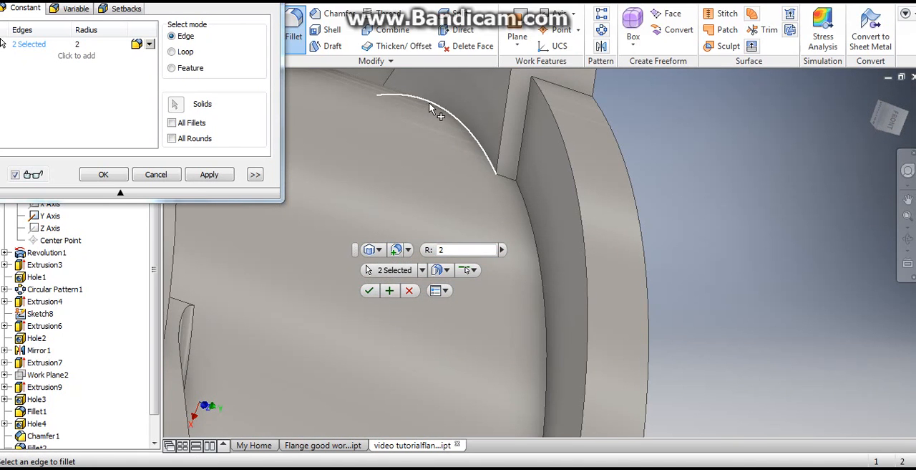
pyautogui.click(430, 108)
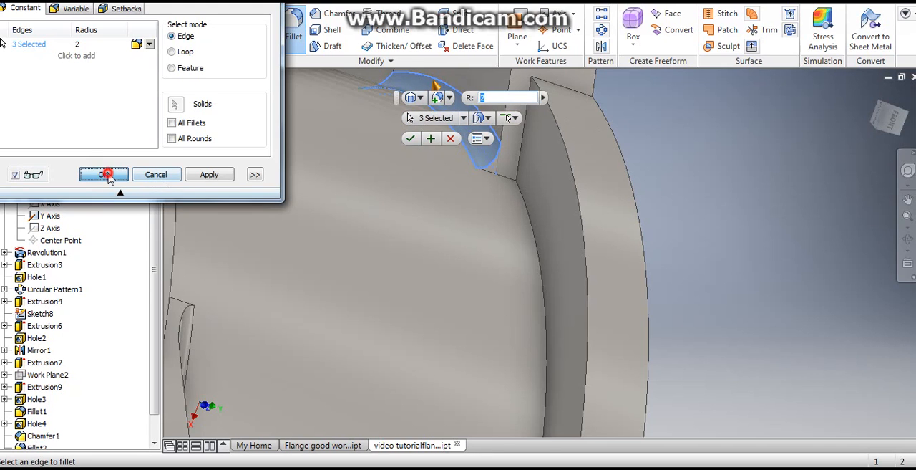
pyautogui.click(77, 44)
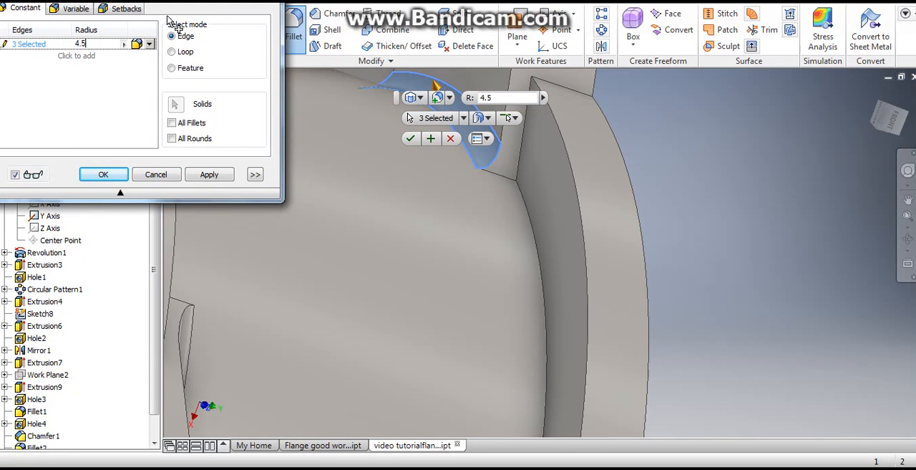
pyautogui.write('4.5')
pyautogui.click(103, 174)
# - Inspect the filleted flange and check its mass and volume in the physical iProperties
pyautogui.scroll(5, 413, 219)
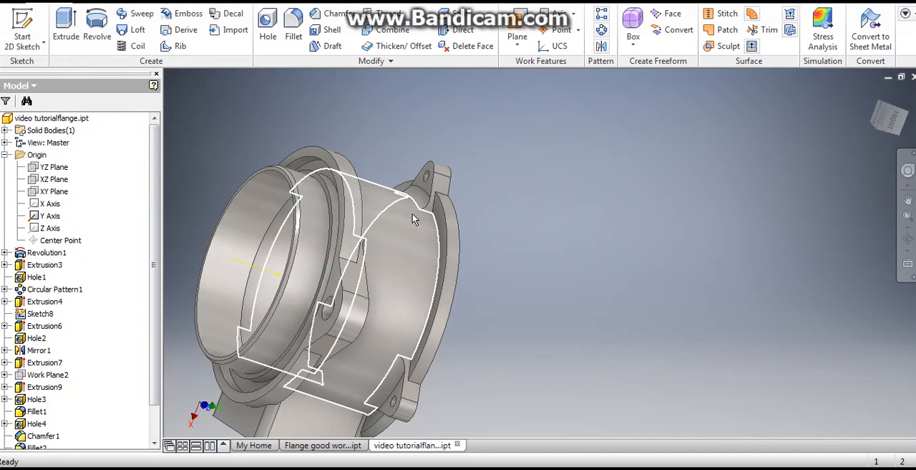
pyautogui.keyDown('shift'); pyautogui.moveTo(412, 219); pyautogui.dragTo(481, 190, button='middle'); pyautogui.keyUp('shift')
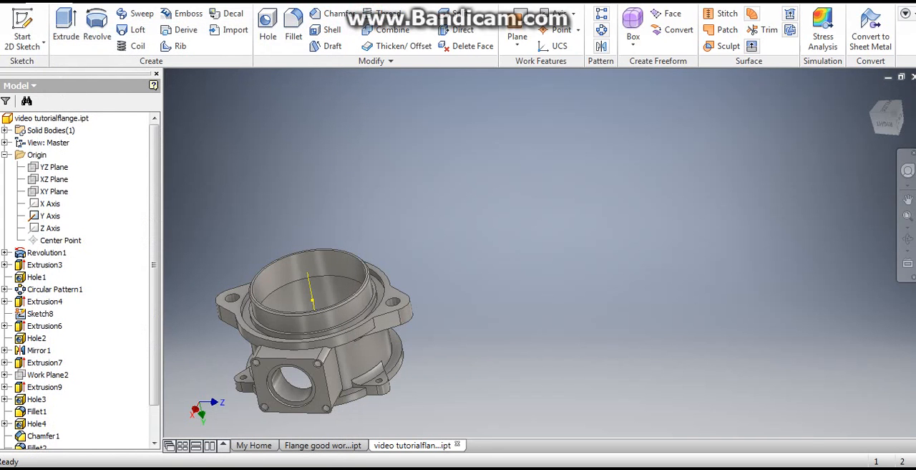
pyautogui.click(10, 5)
pyautogui.click(48, 249)
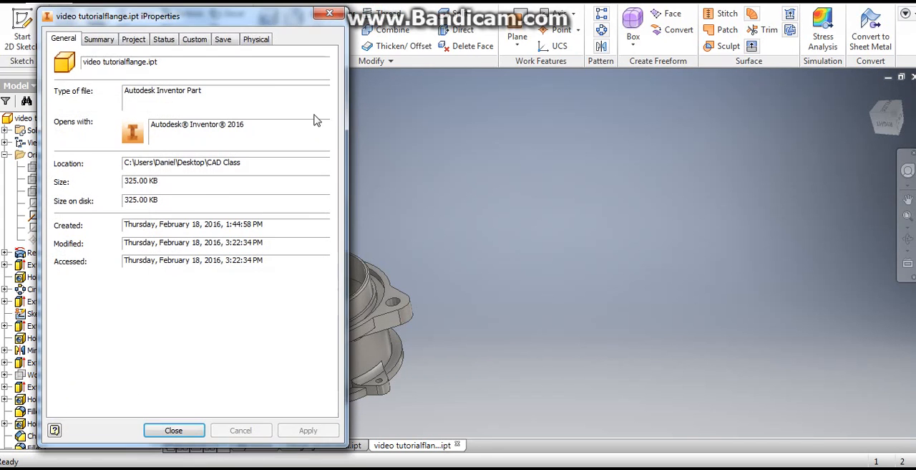
pyautogui.click(254, 39)
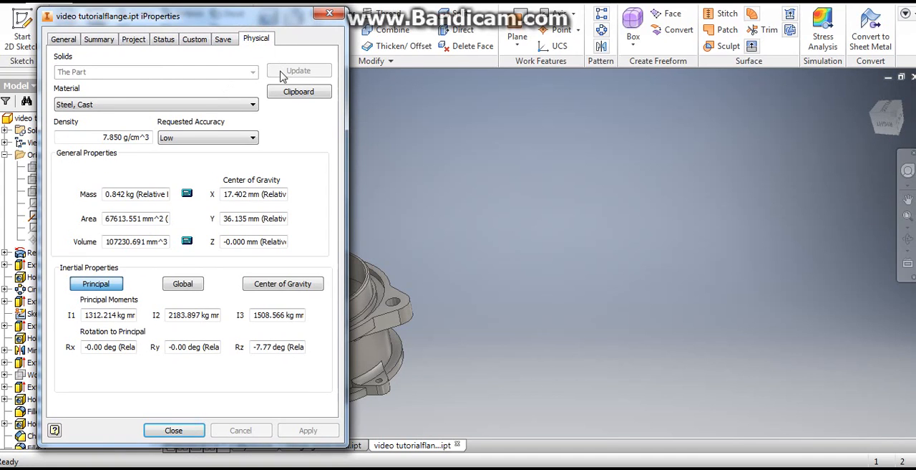